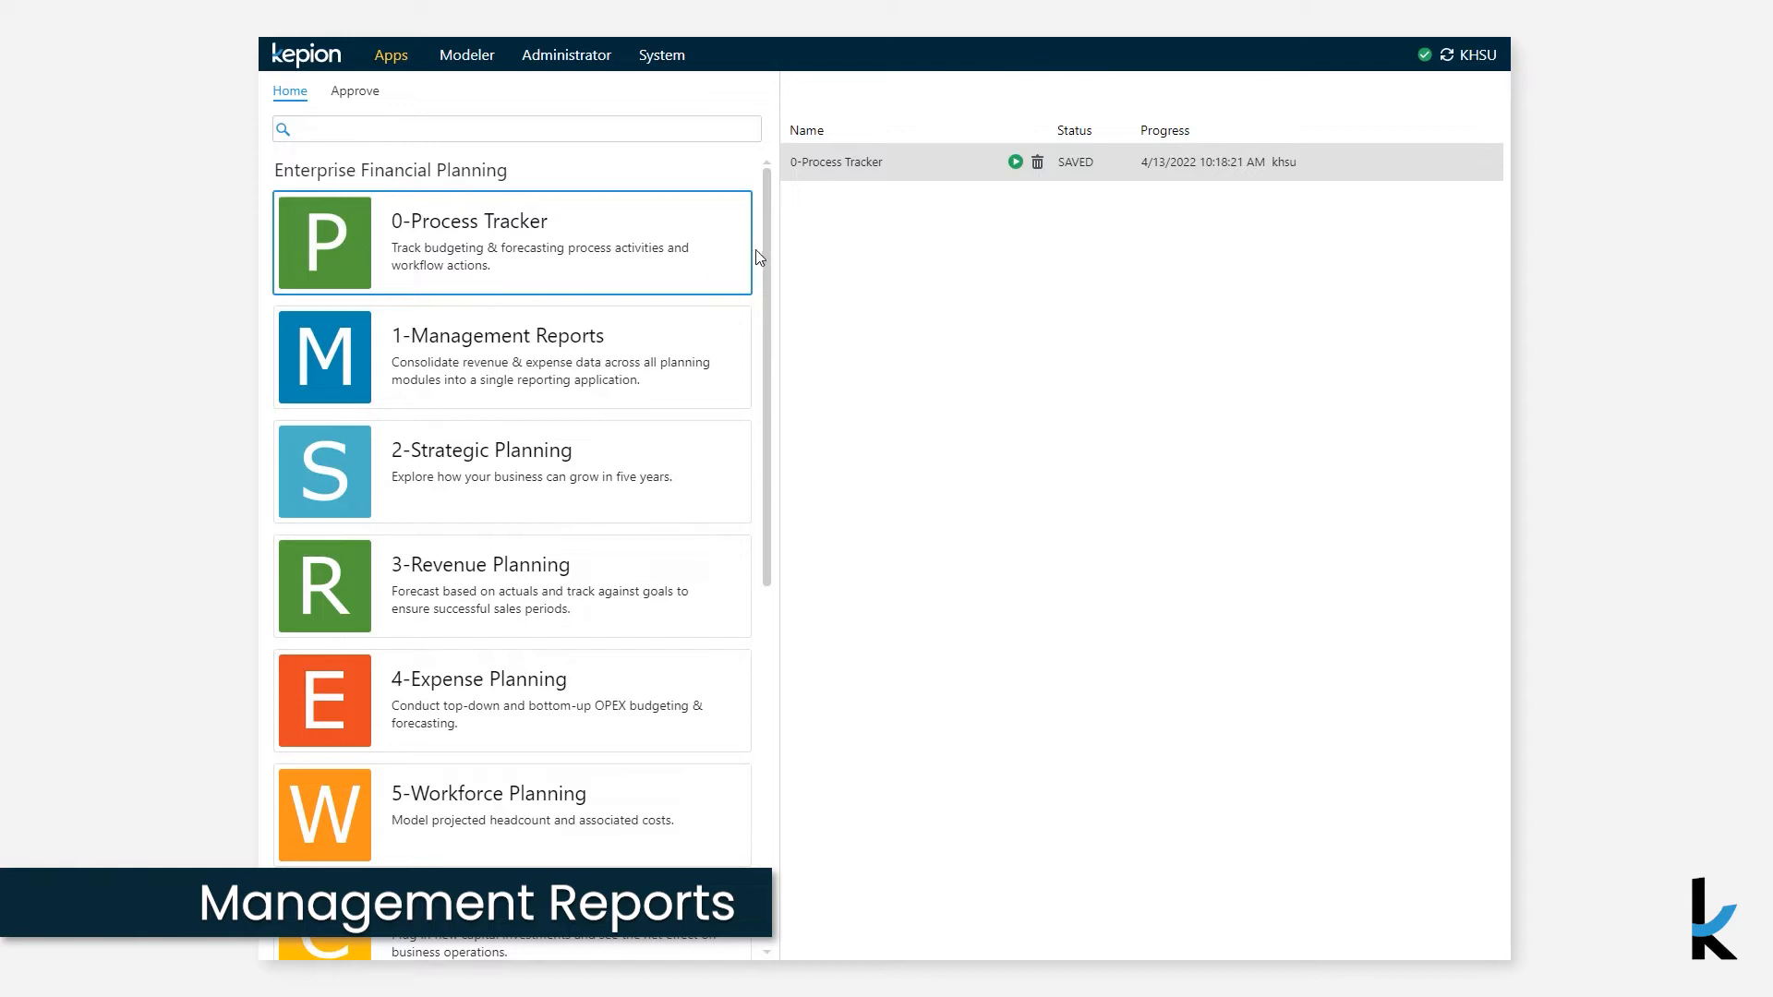
# - Open the 1-Management Reports app from the app list
pyautogui.moveTo(768, 253); pyautogui.dragTo(757, 595)
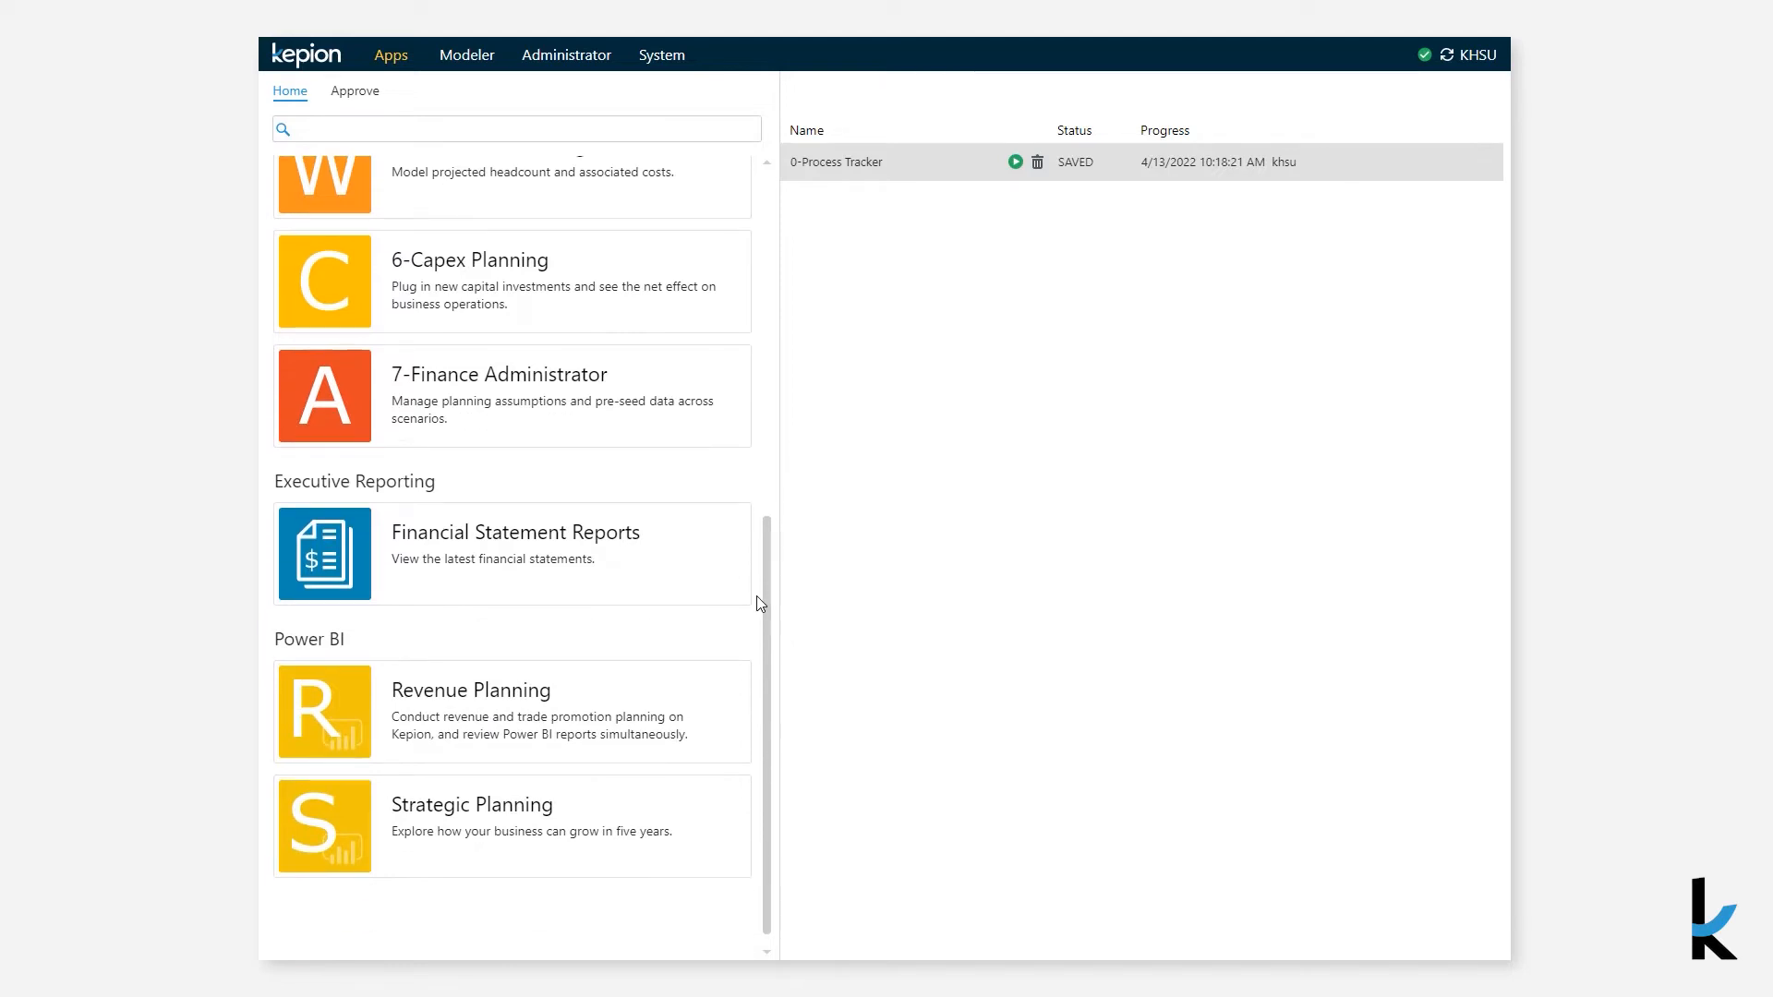
pyautogui.scroll(7, 756, 596)
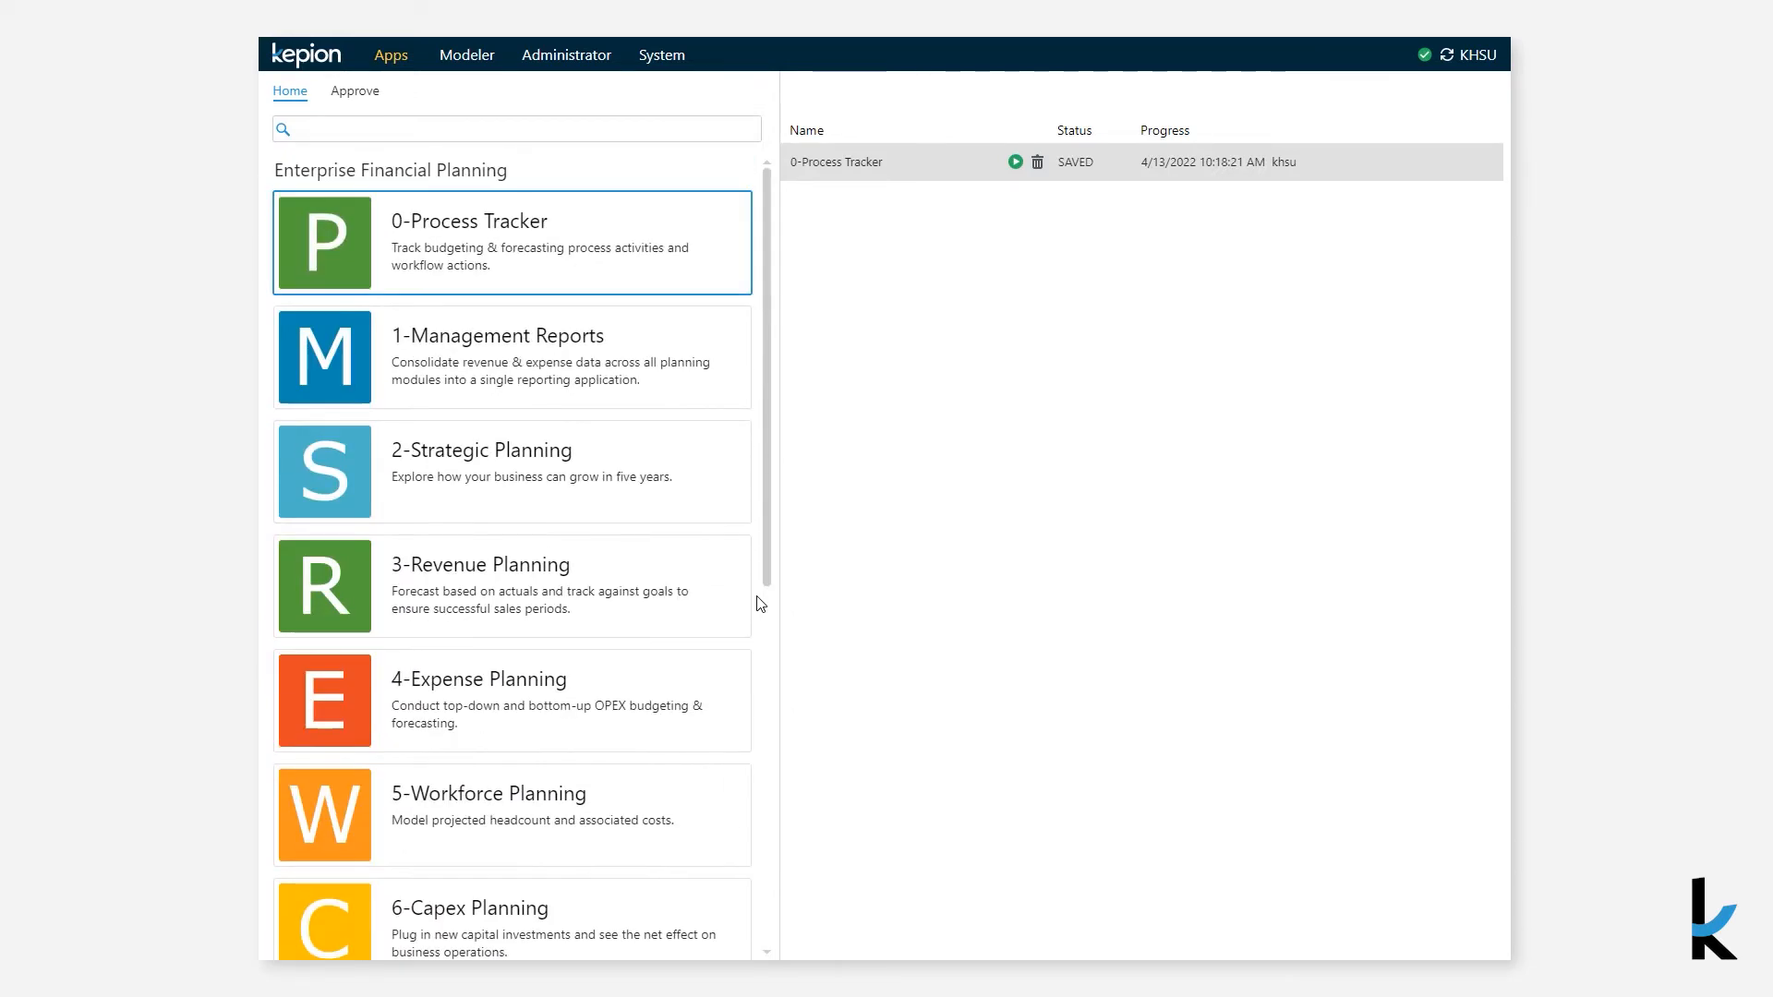
pyautogui.click(622, 379)
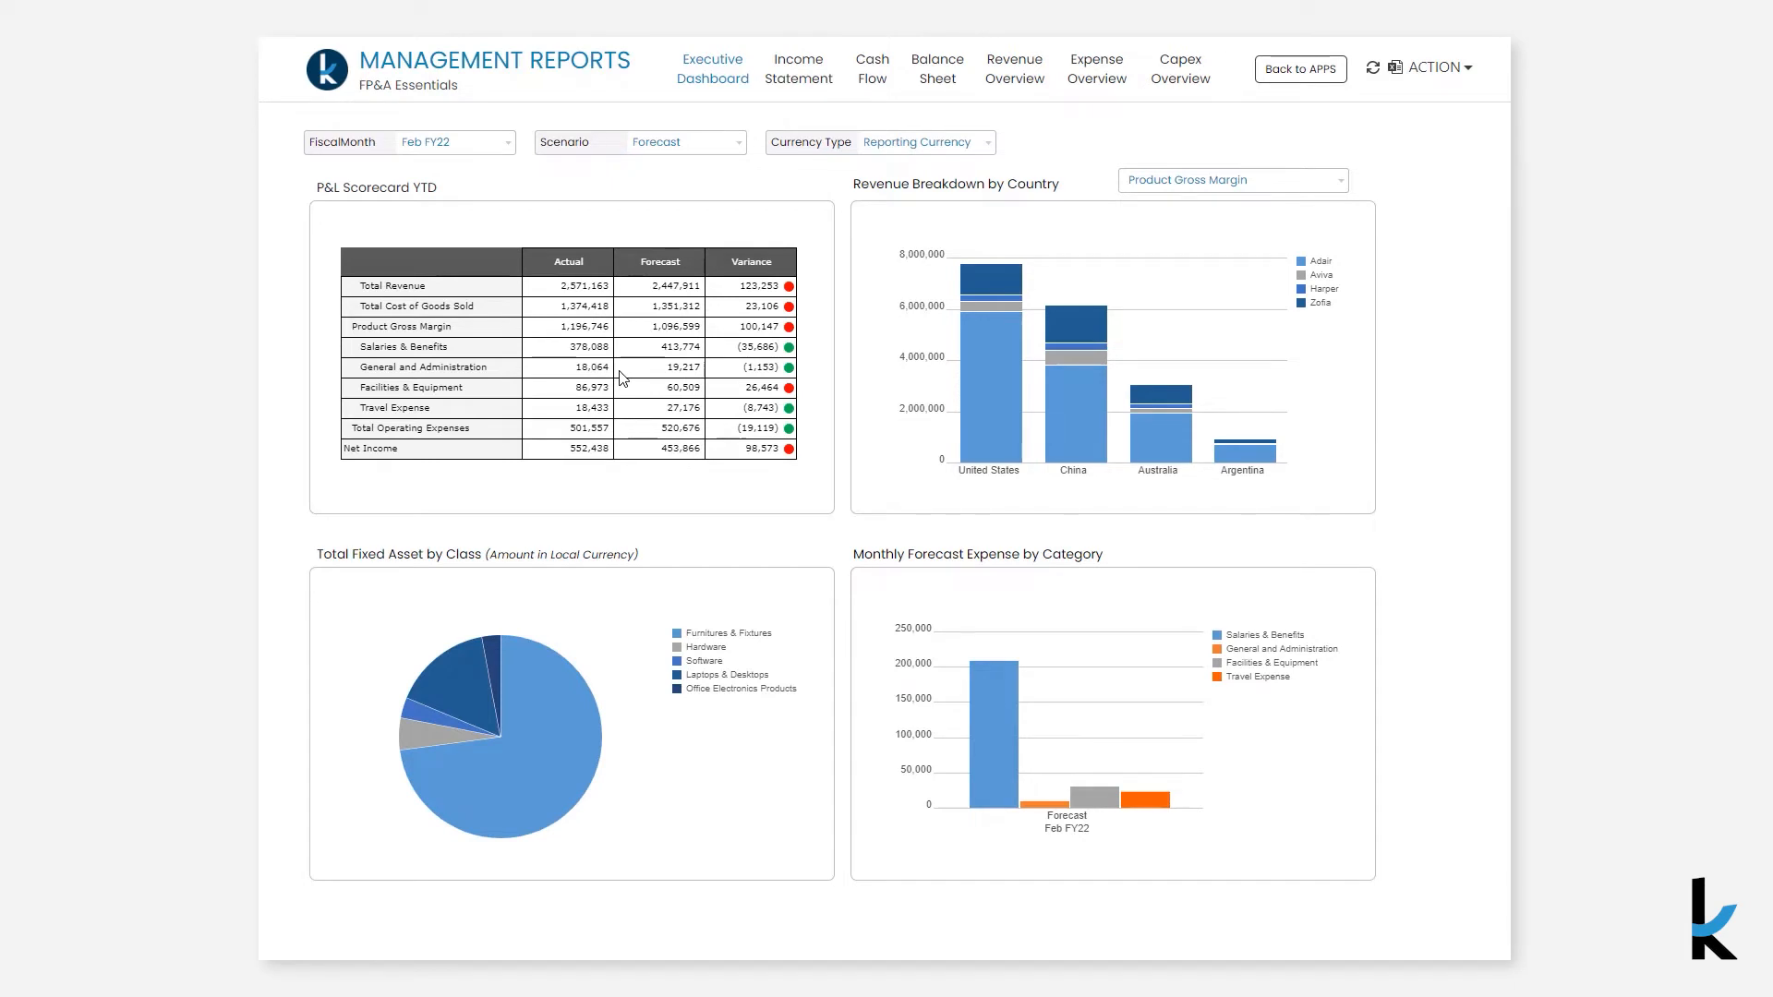
# - Set the executive dashboard's fiscal month filter to Mar FY22
pyautogui.click(483, 142)
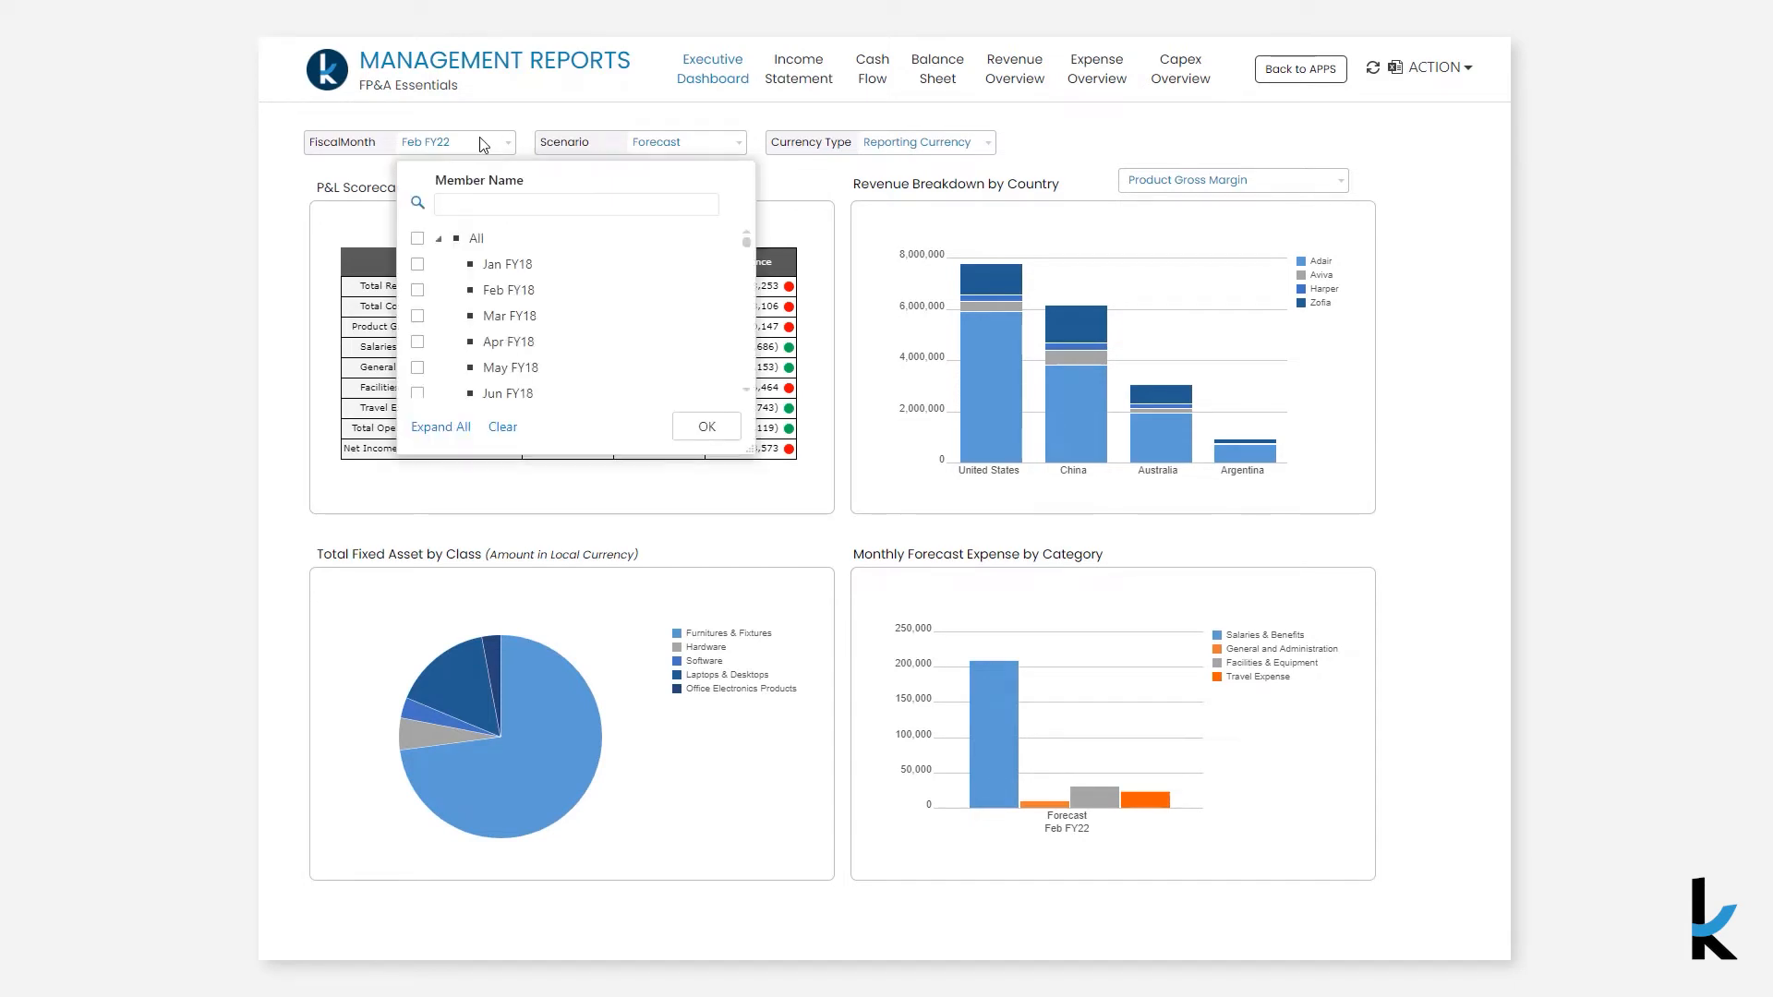
pyautogui.click(508, 264)
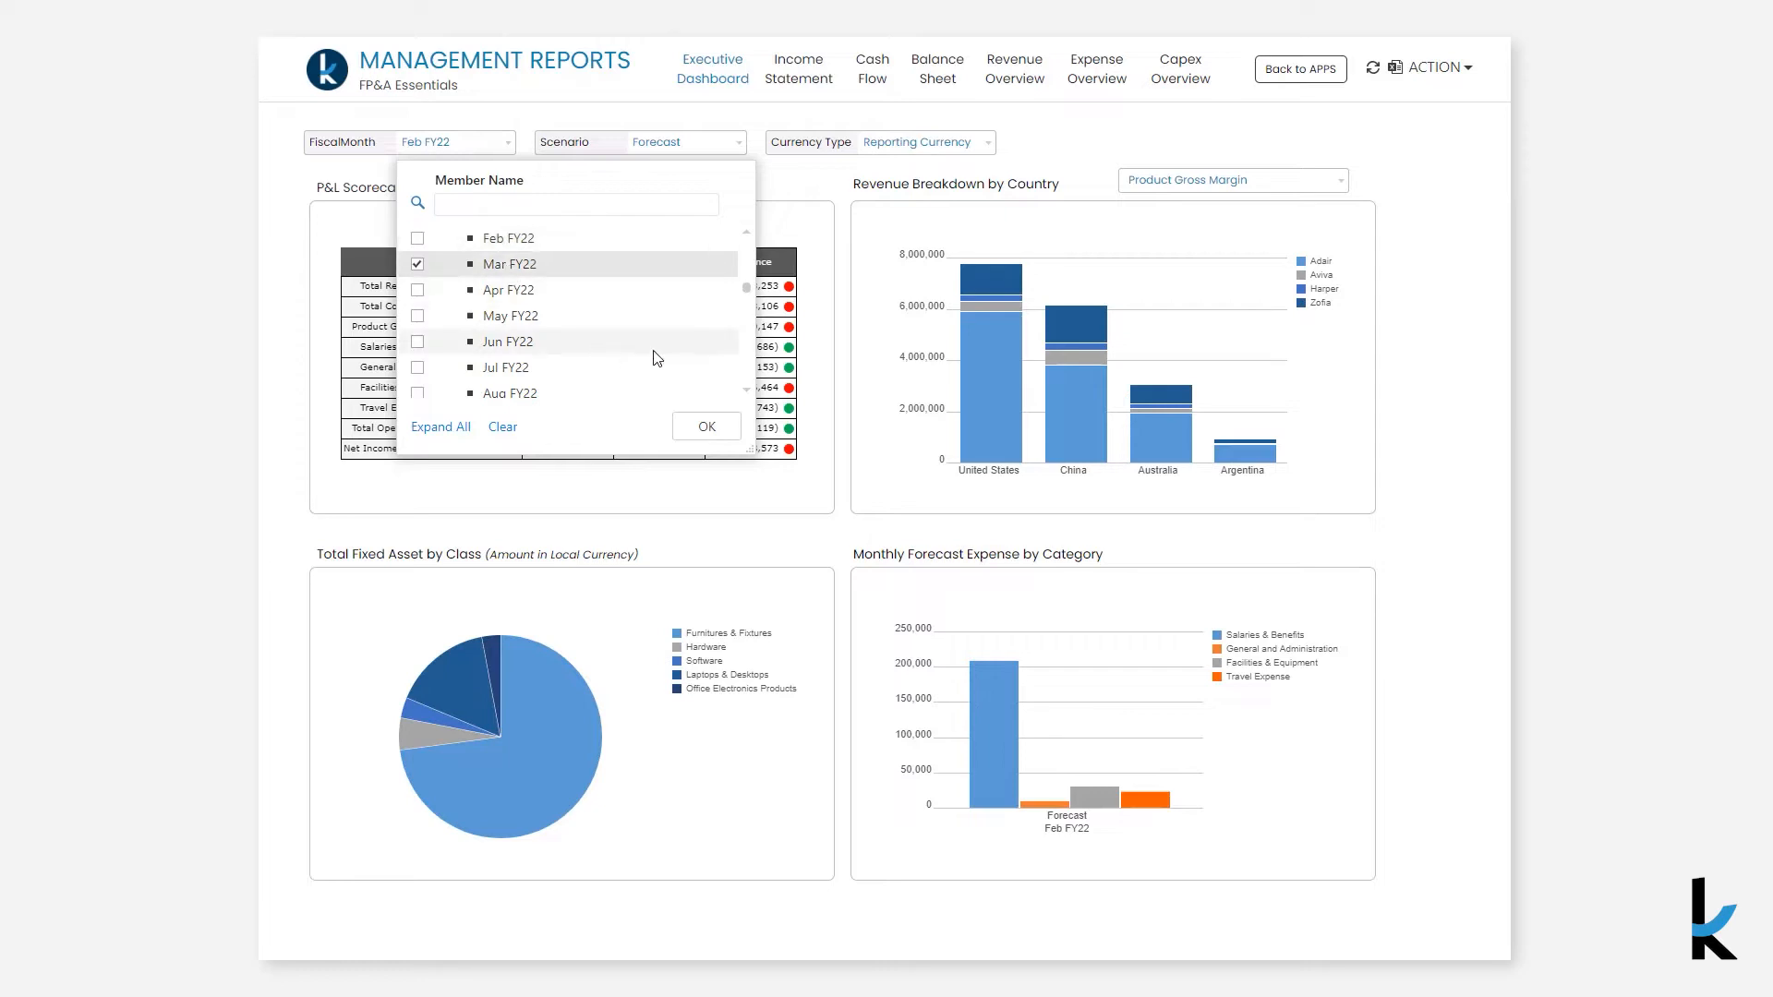
pyautogui.click(704, 427)
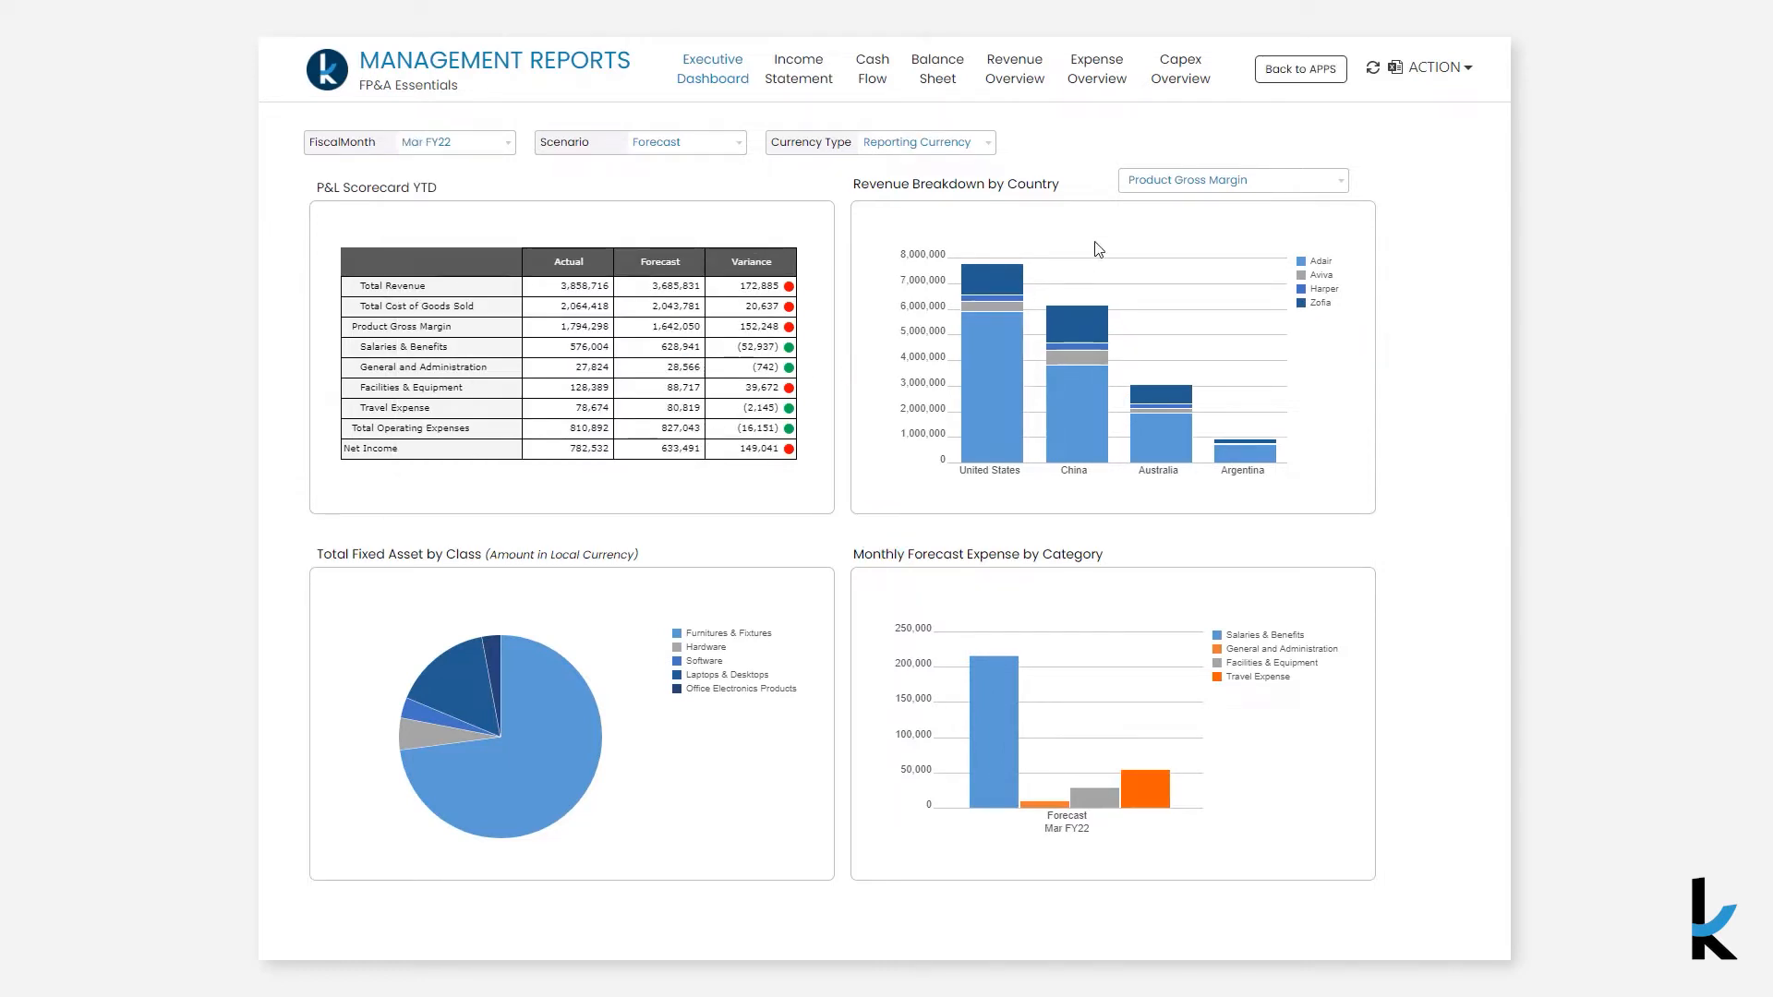
# - Switch the Revenue Breakdown by Country chart's measure to Total Revenue
pyautogui.click(1187, 185)
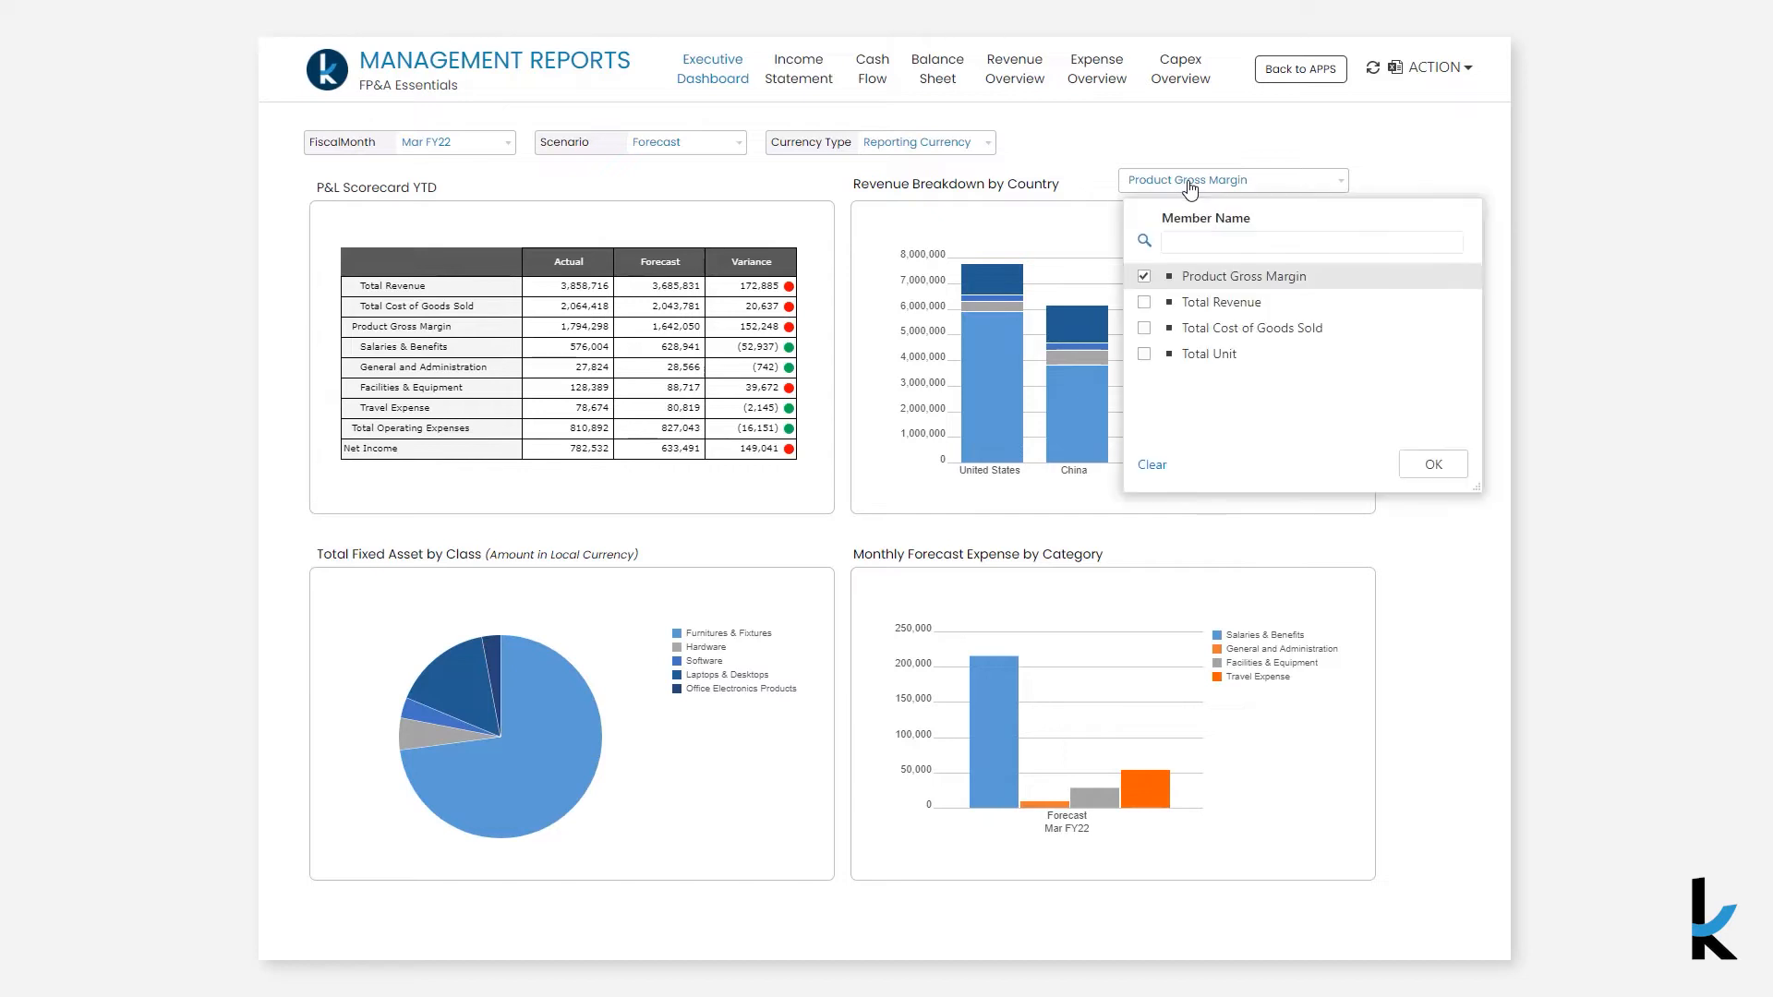
pyautogui.click(1203, 305)
pyautogui.click(1432, 464)
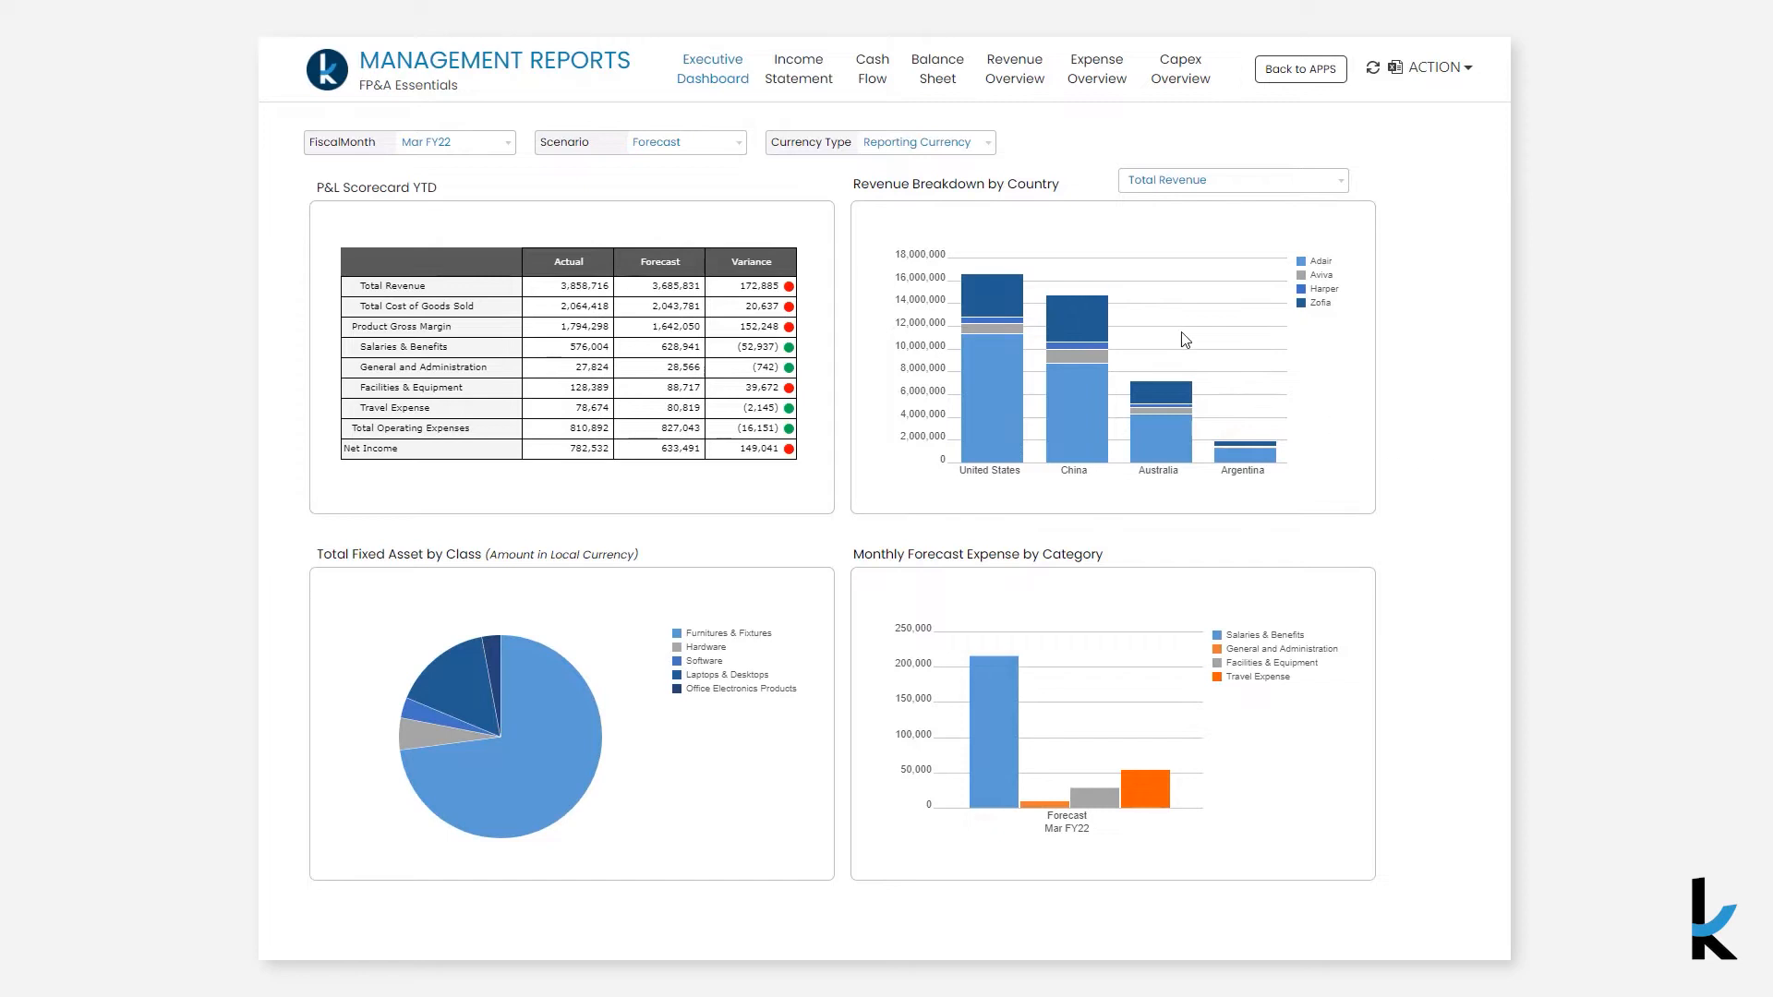
# - Open the Income Statement report and set its scenario to Forecast
pyautogui.click(814, 86)
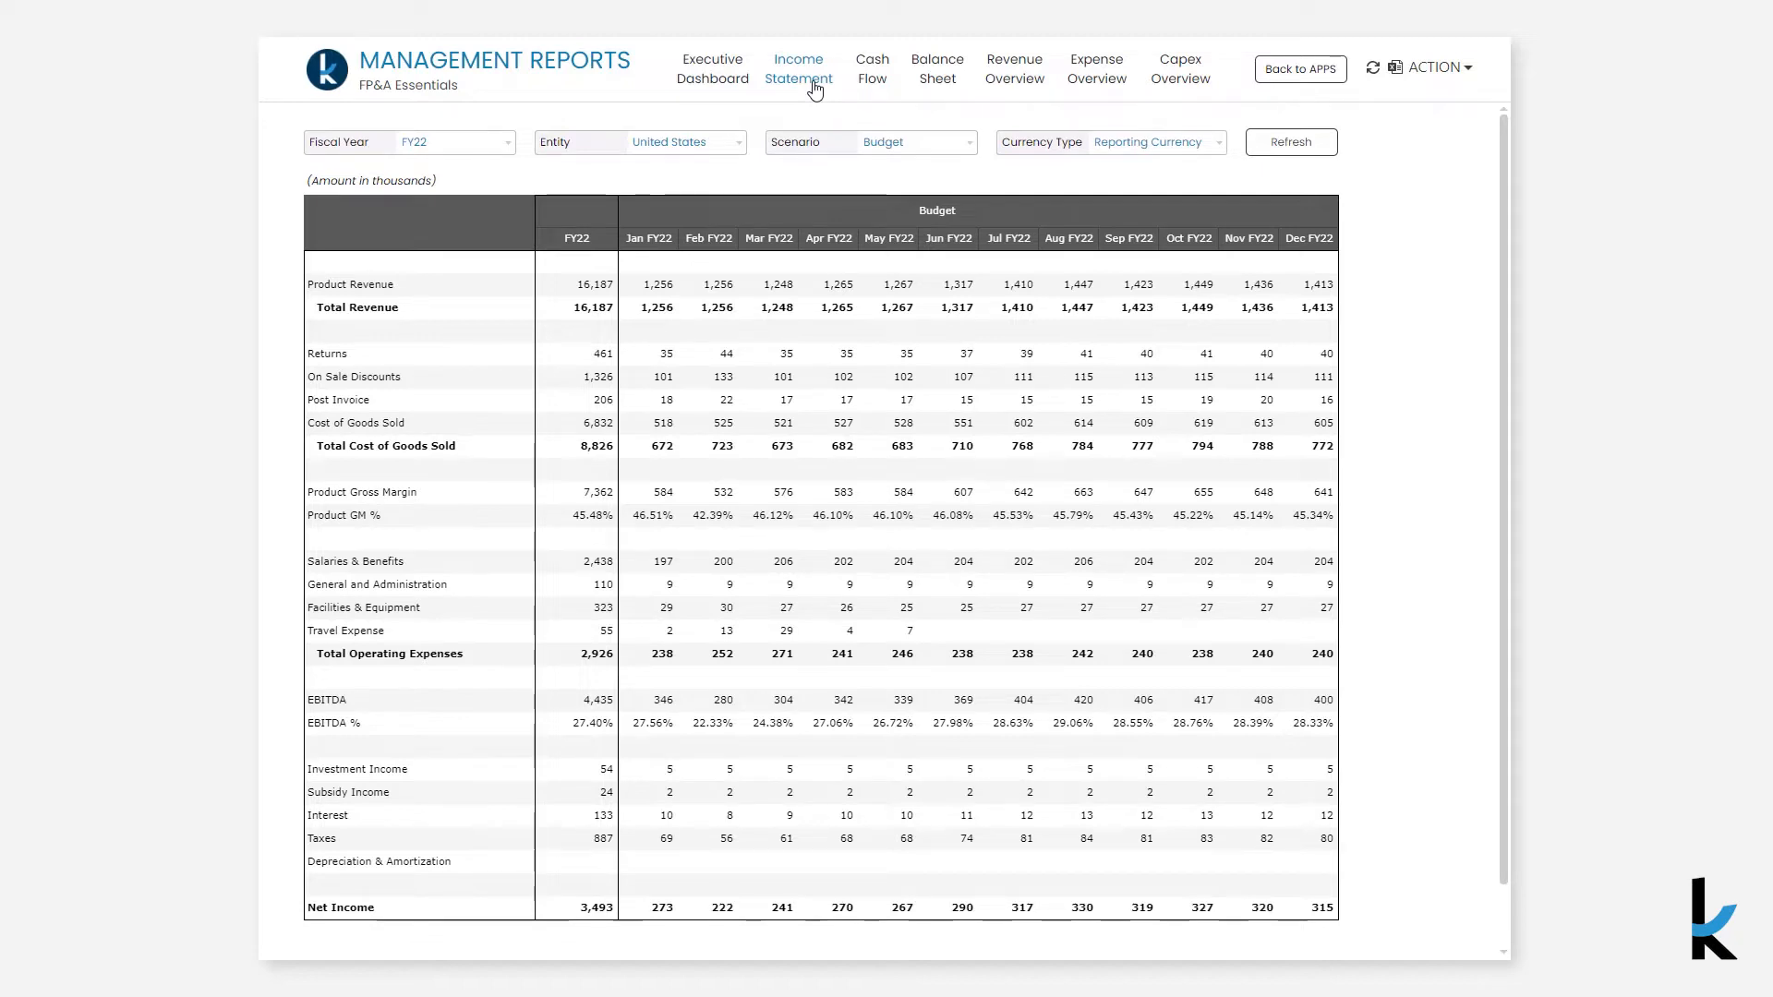
pyautogui.click(899, 145)
pyautogui.click(942, 264)
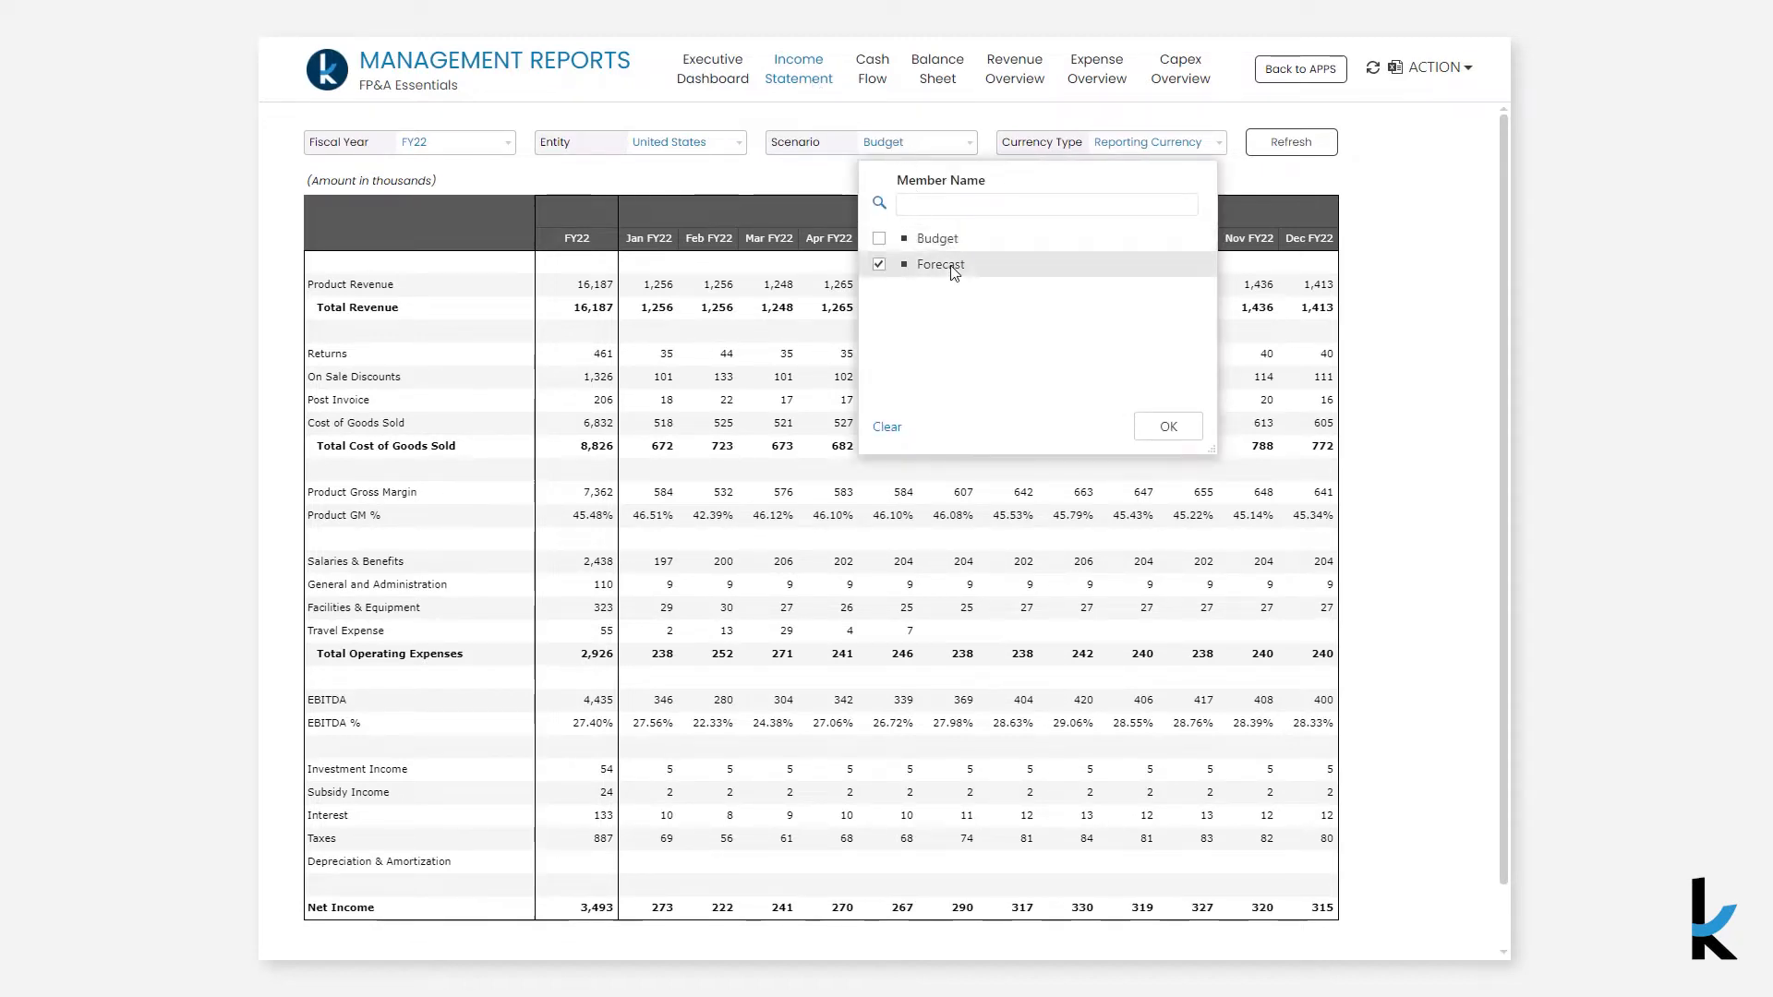
pyautogui.click(1162, 426)
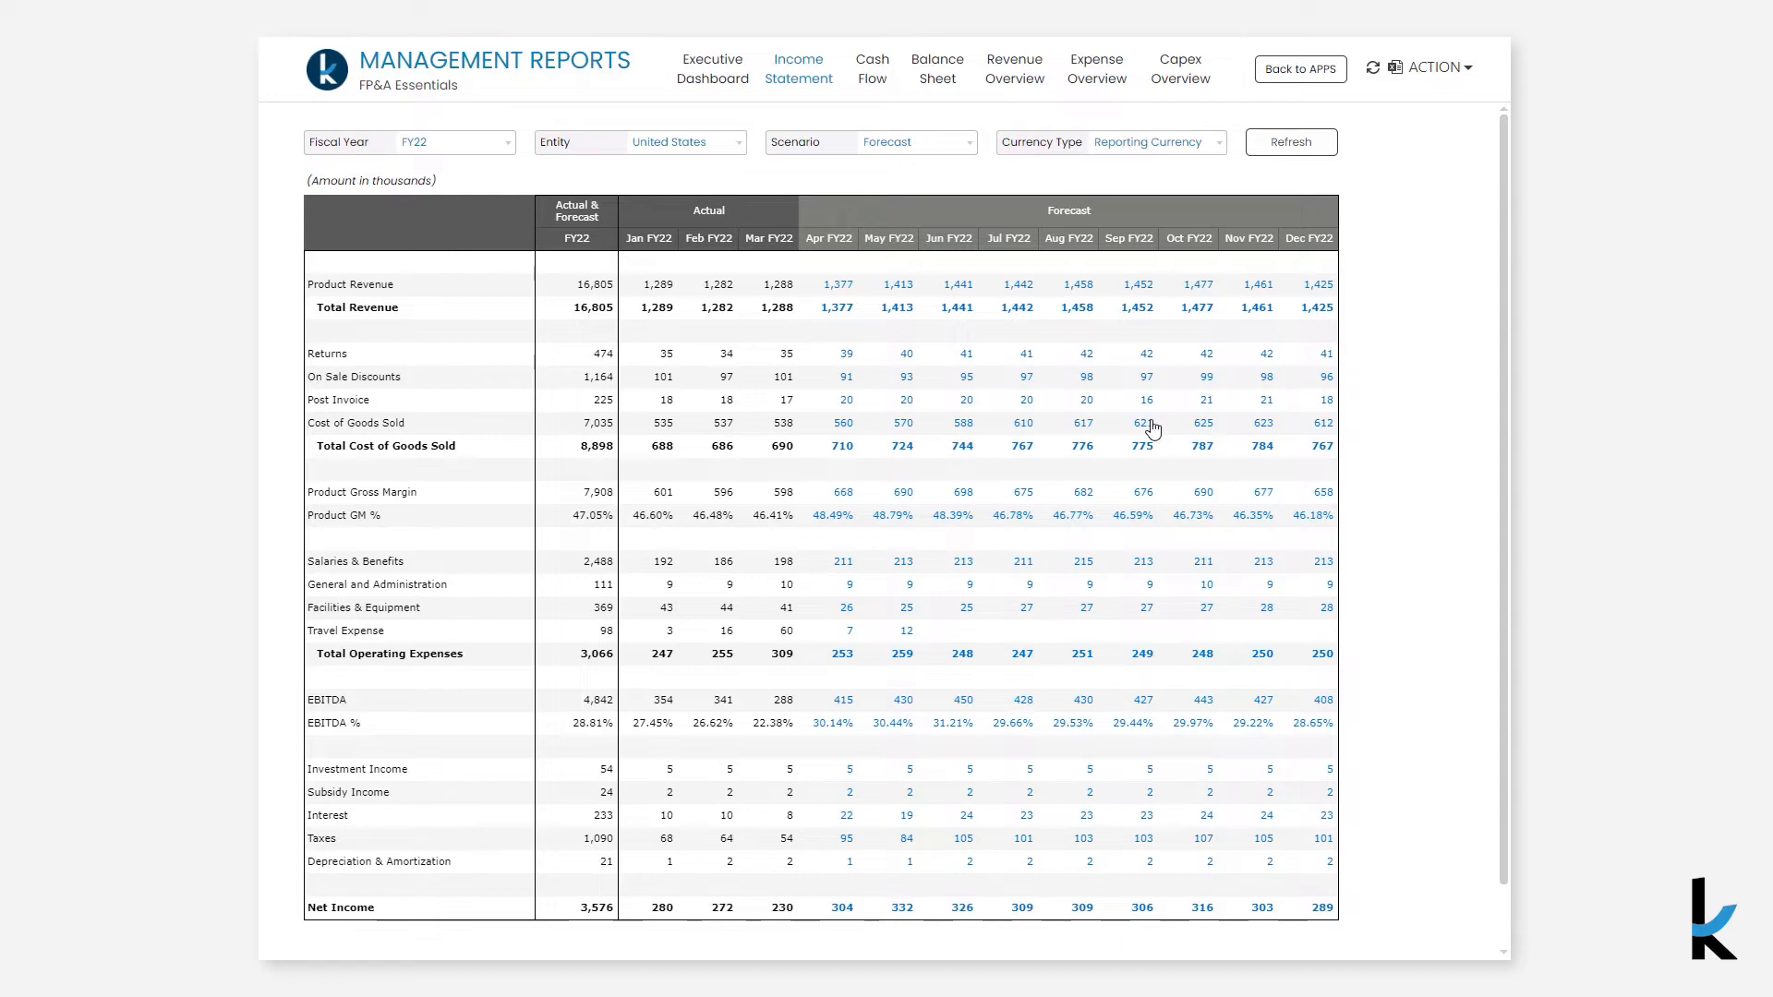
# - Change the income statement's fiscal year to FY21
pyautogui.click(445, 144)
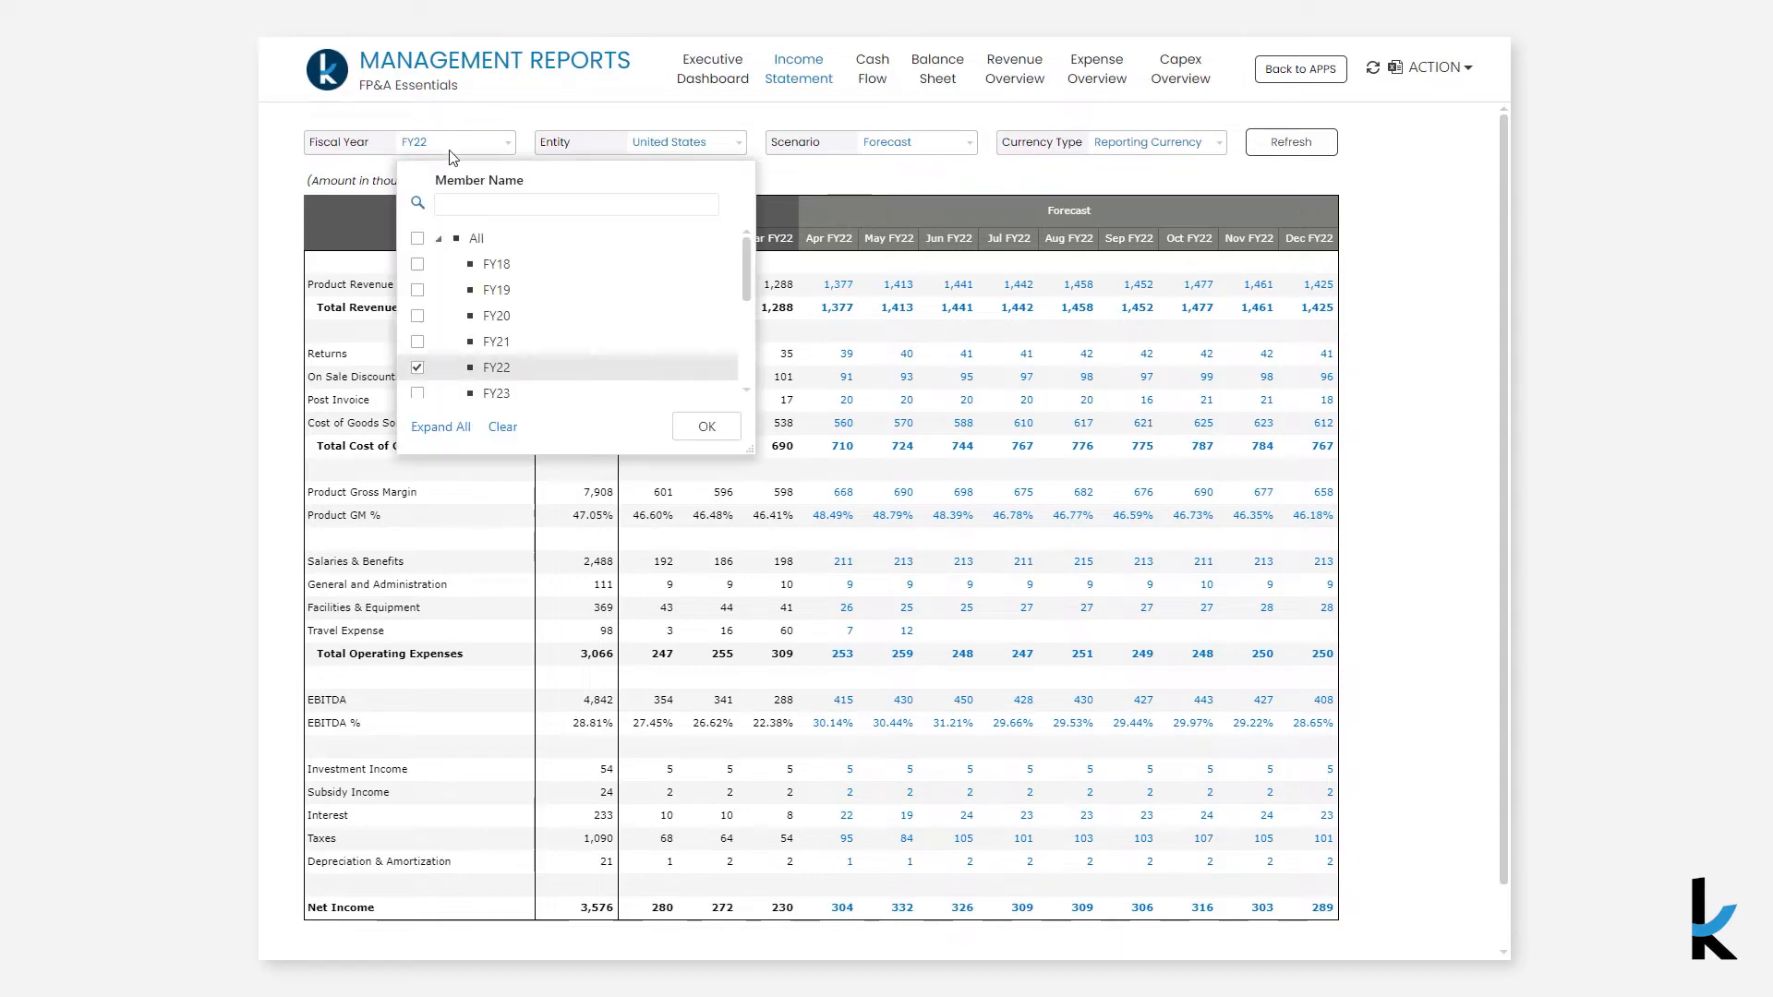
pyautogui.click(492, 342)
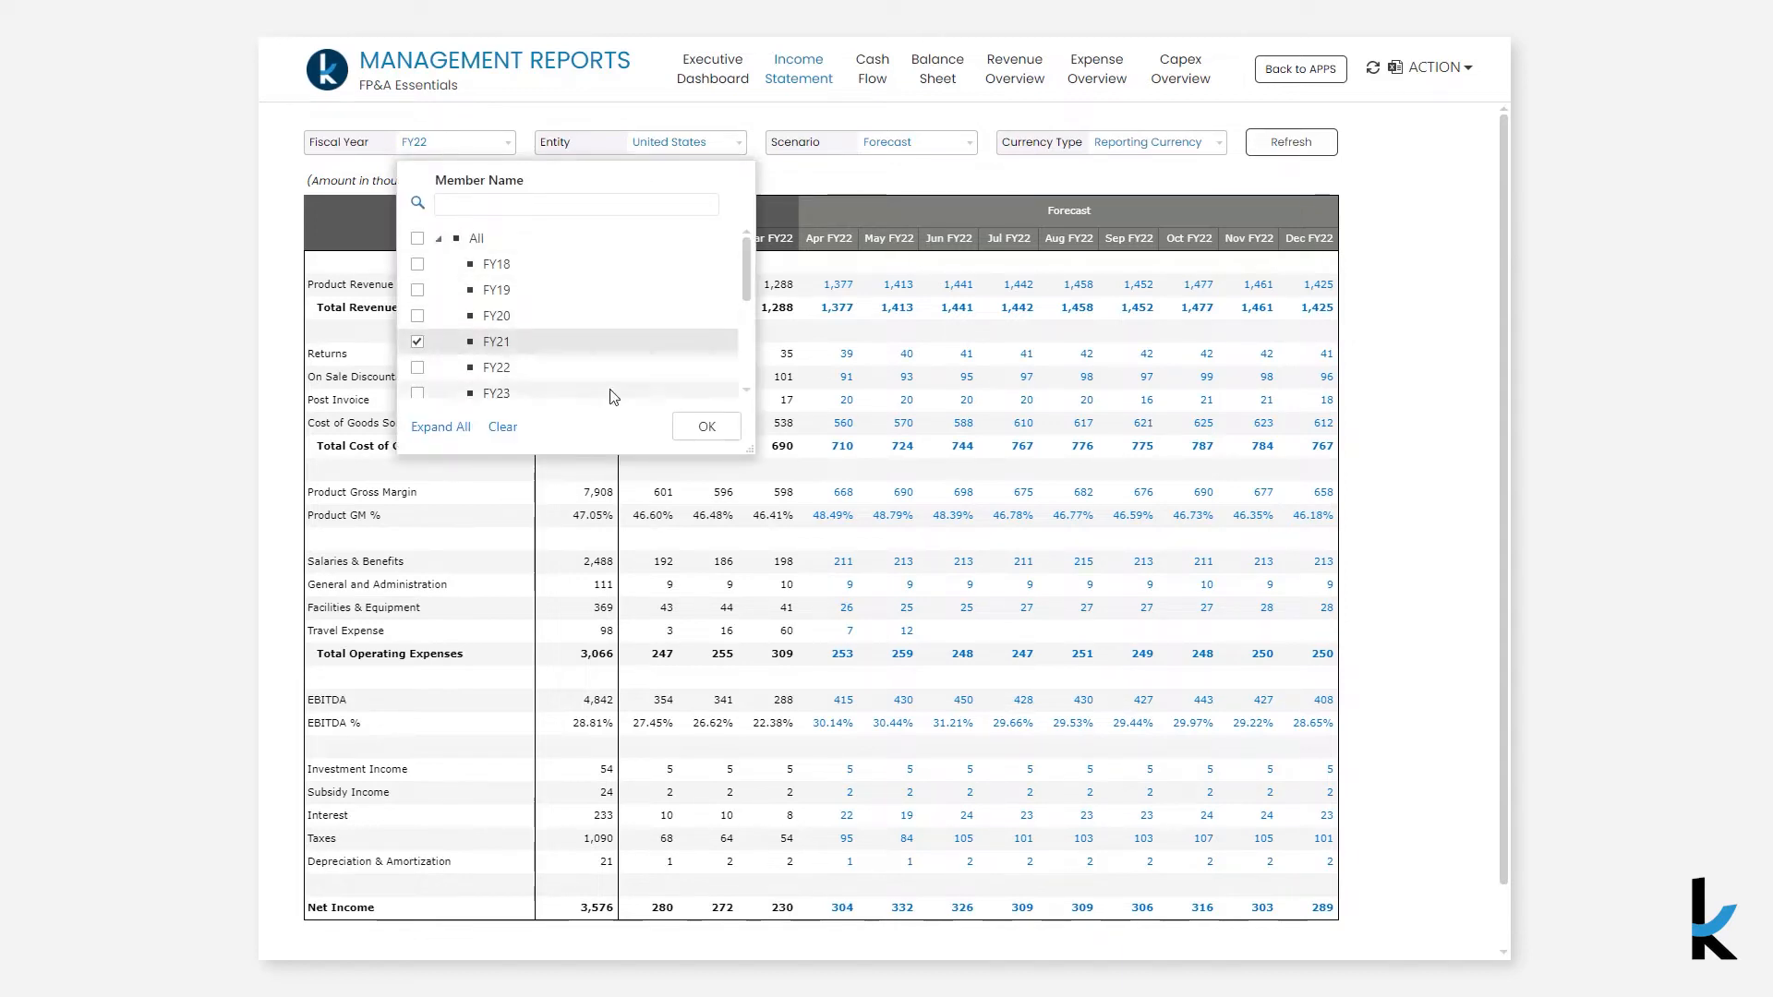
pyautogui.click(703, 427)
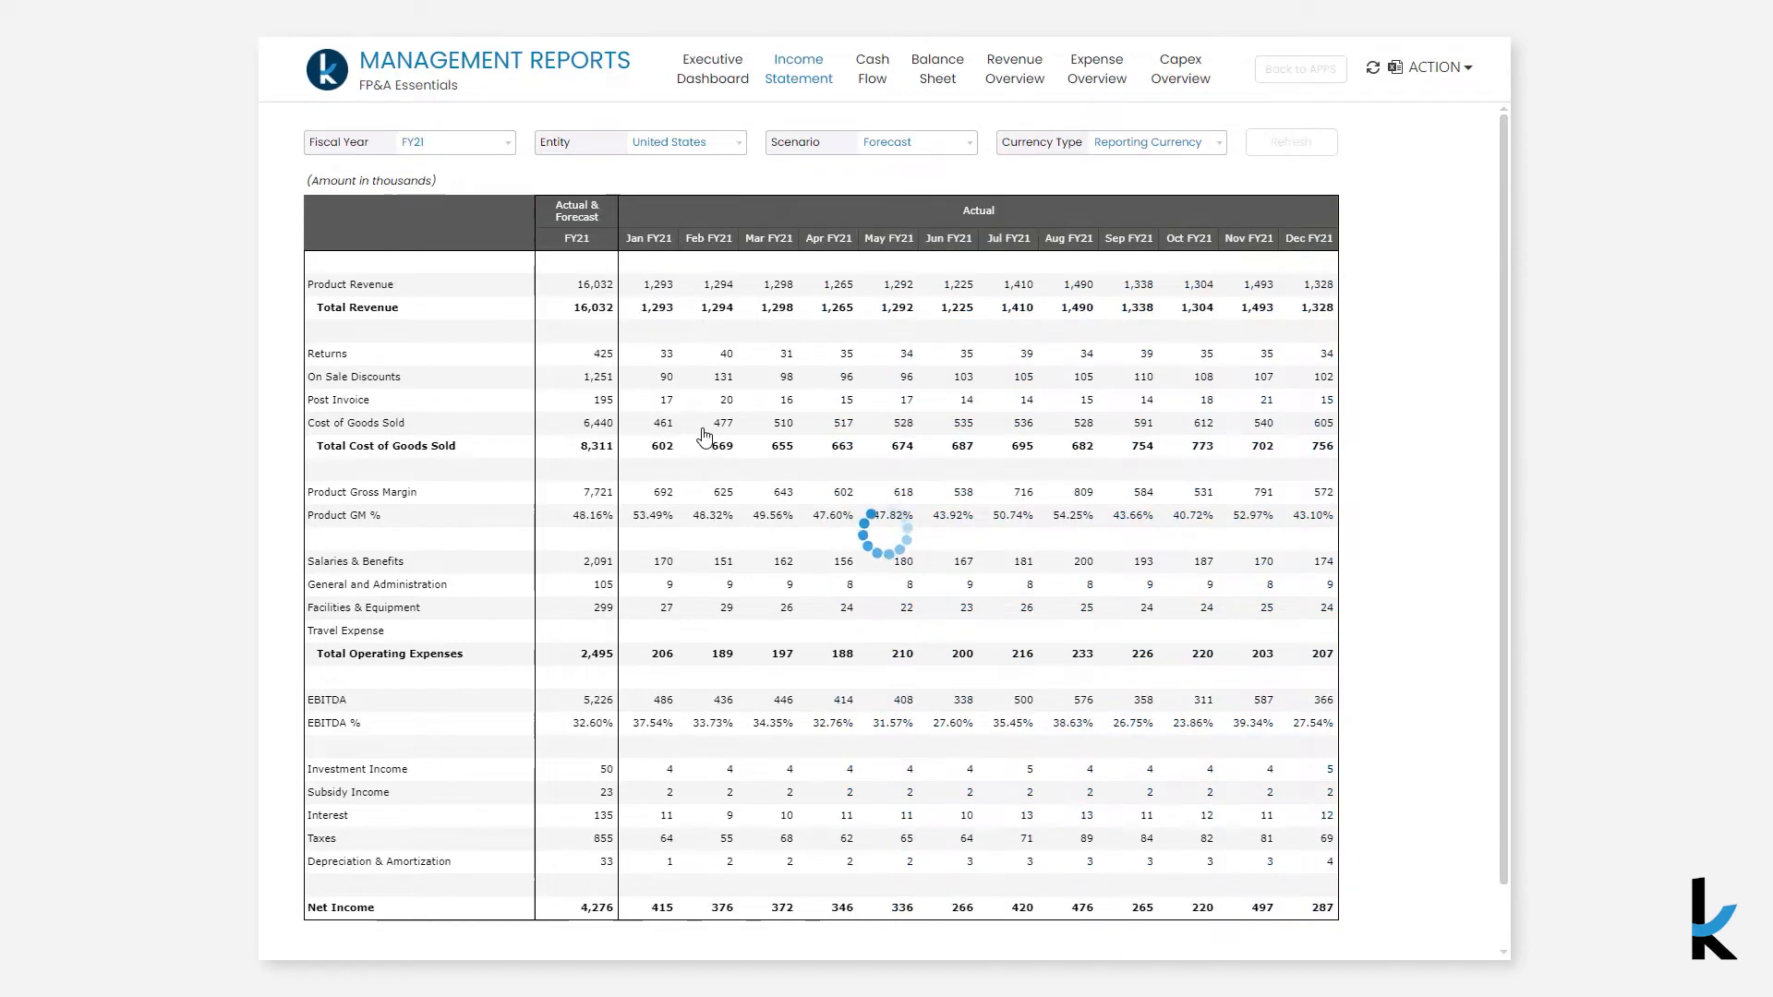
# - Set the income statement's fiscal year back to FY22
pyautogui.click(484, 145)
pyautogui.click(496, 368)
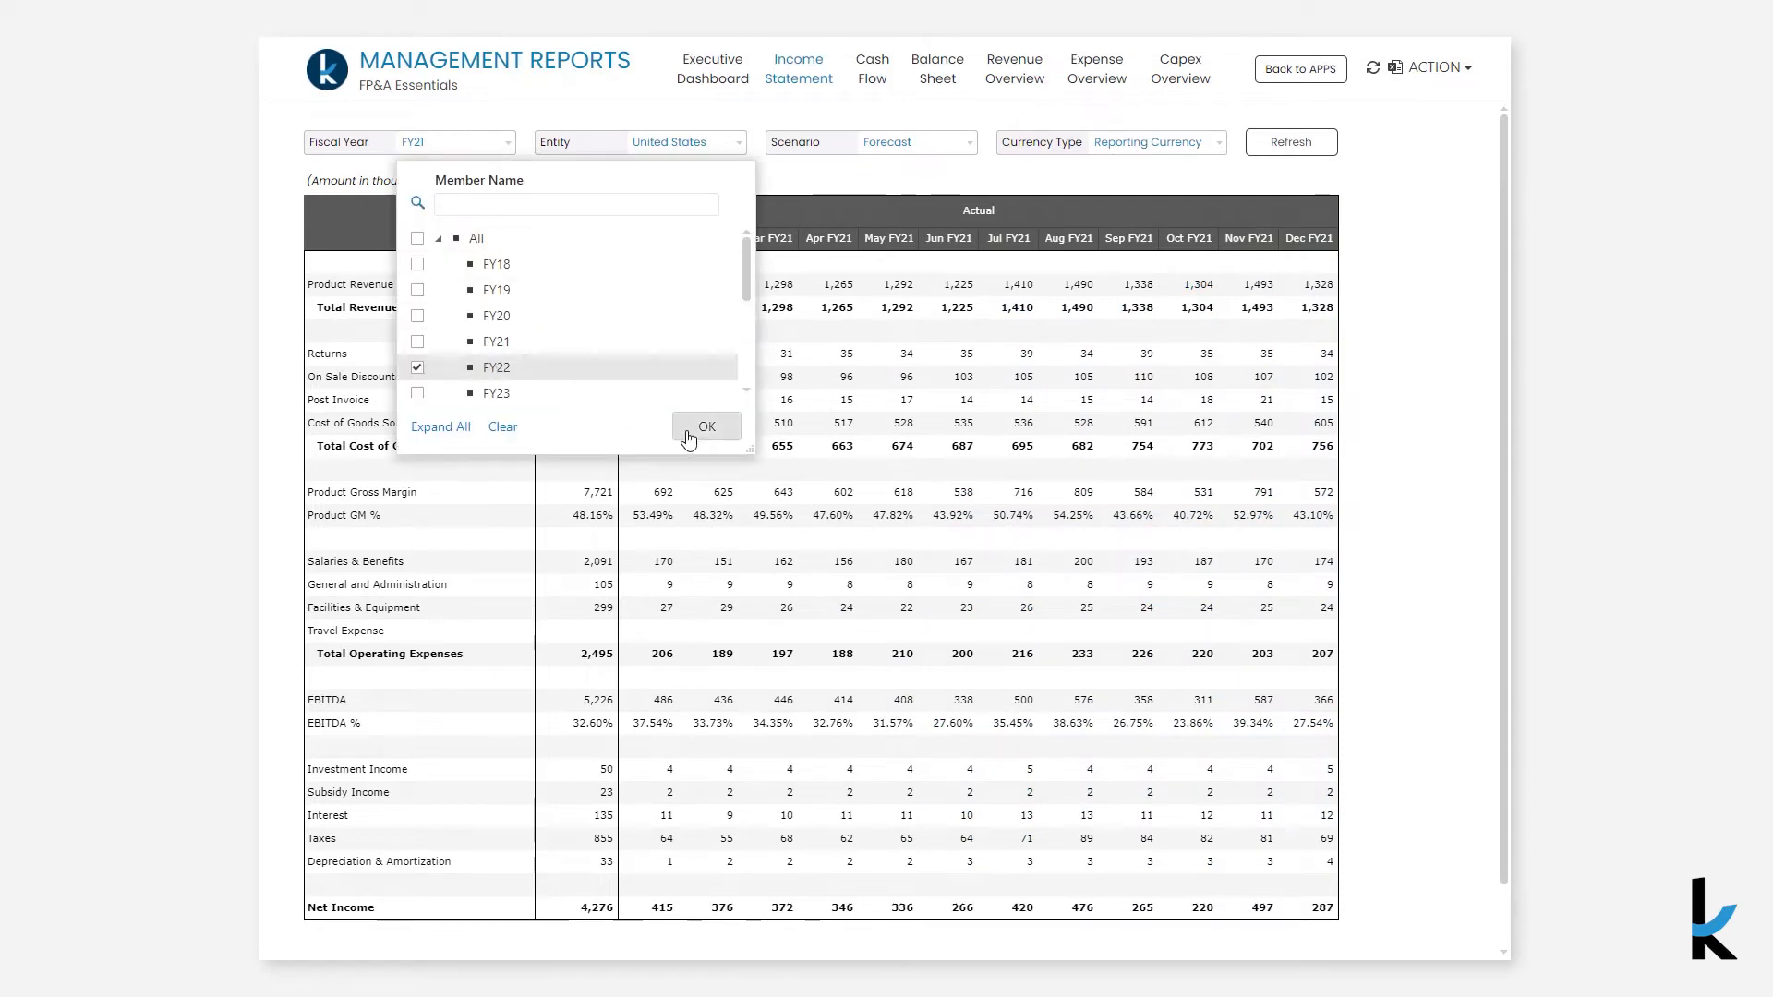
pyautogui.click(707, 426)
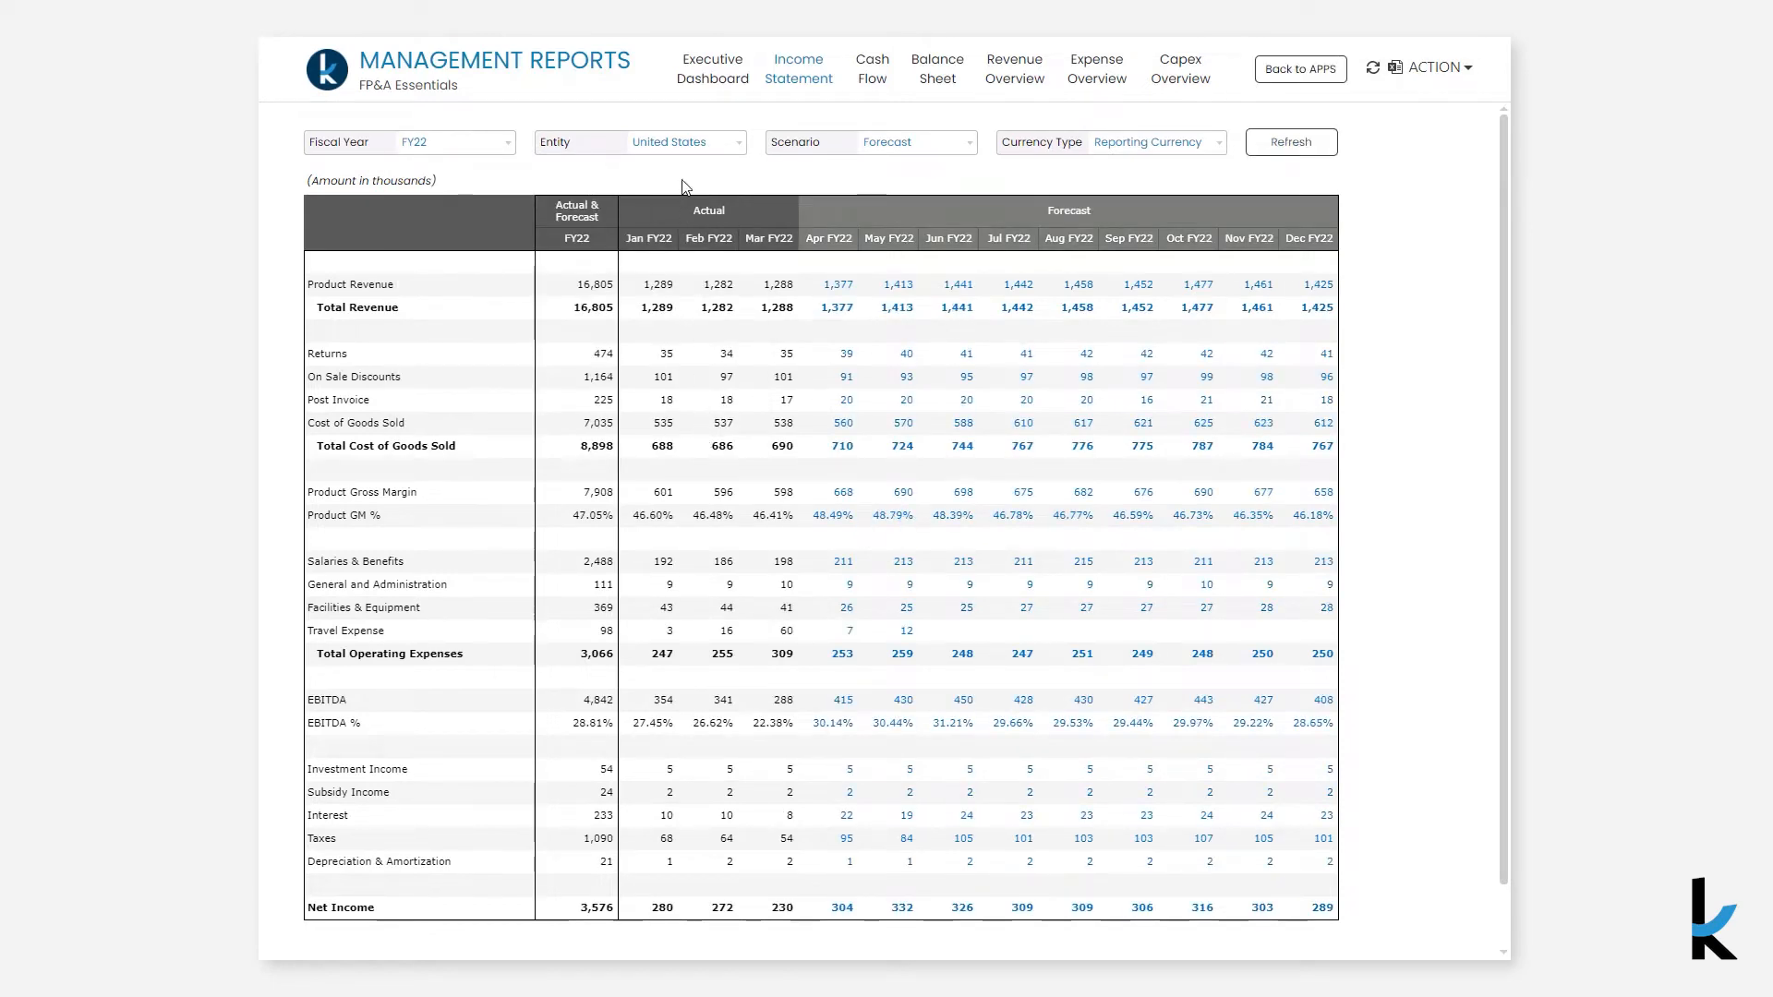
# - Change the income statement's entity filter to All
pyautogui.click(677, 144)
pyautogui.click(711, 244)
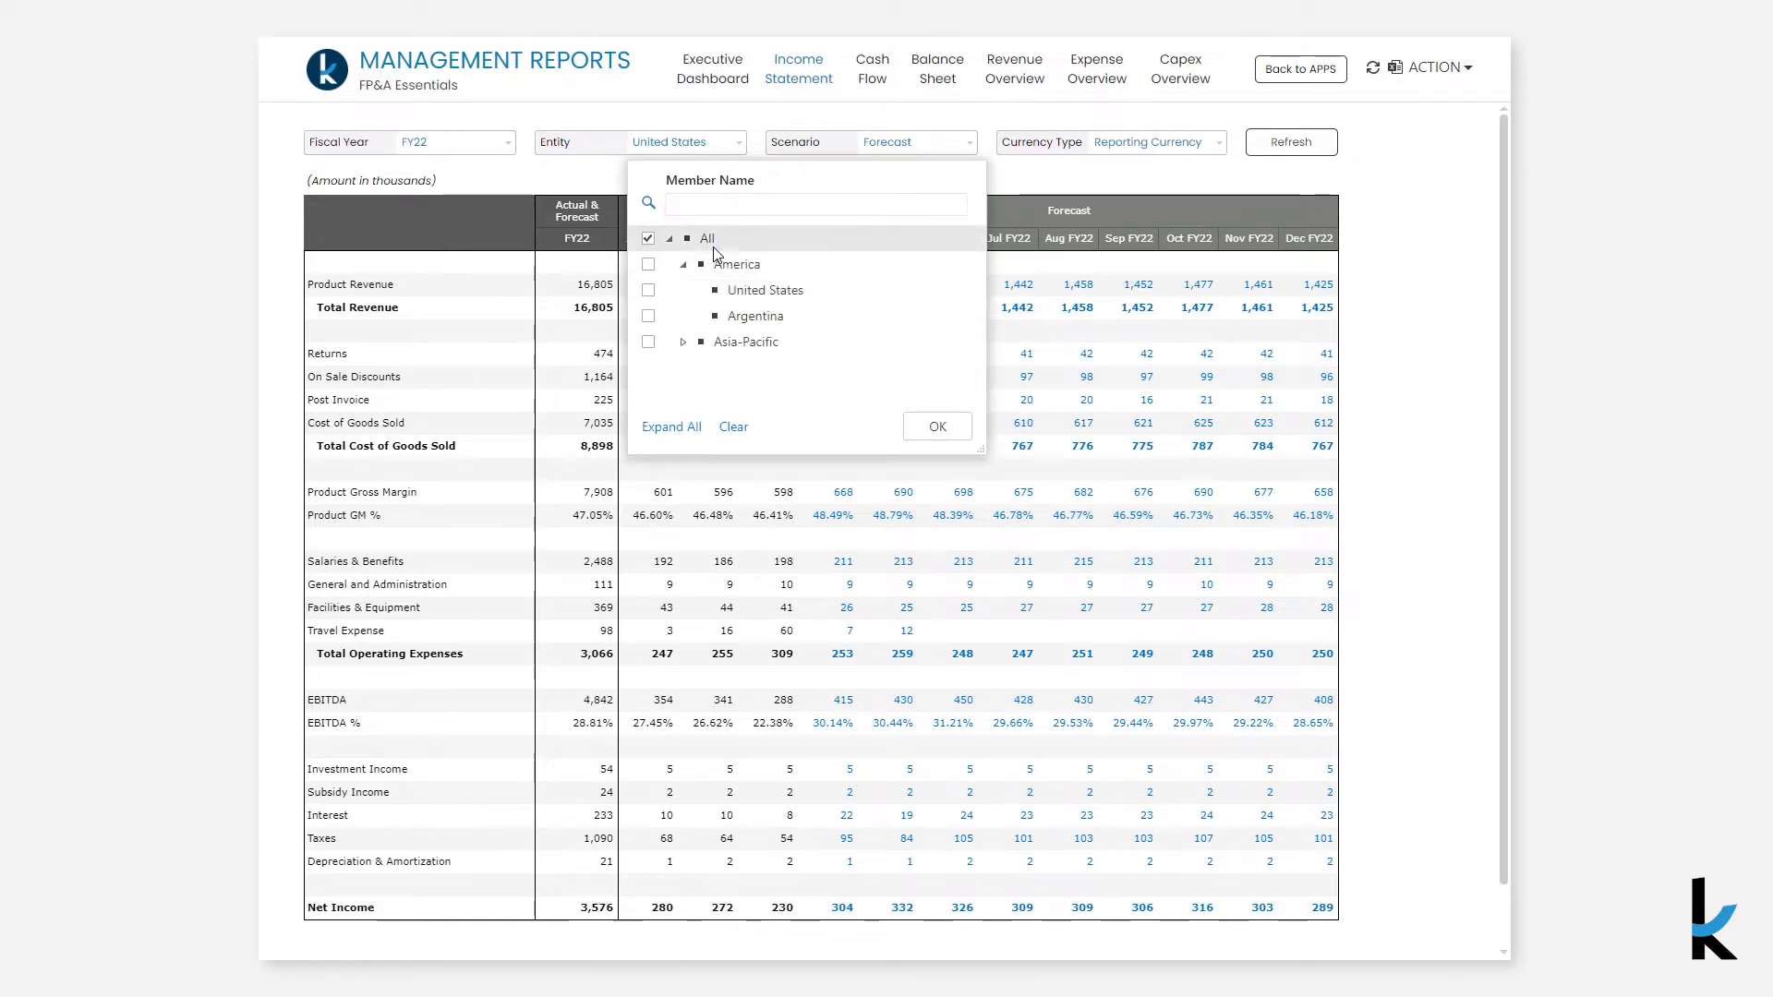
pyautogui.click(921, 430)
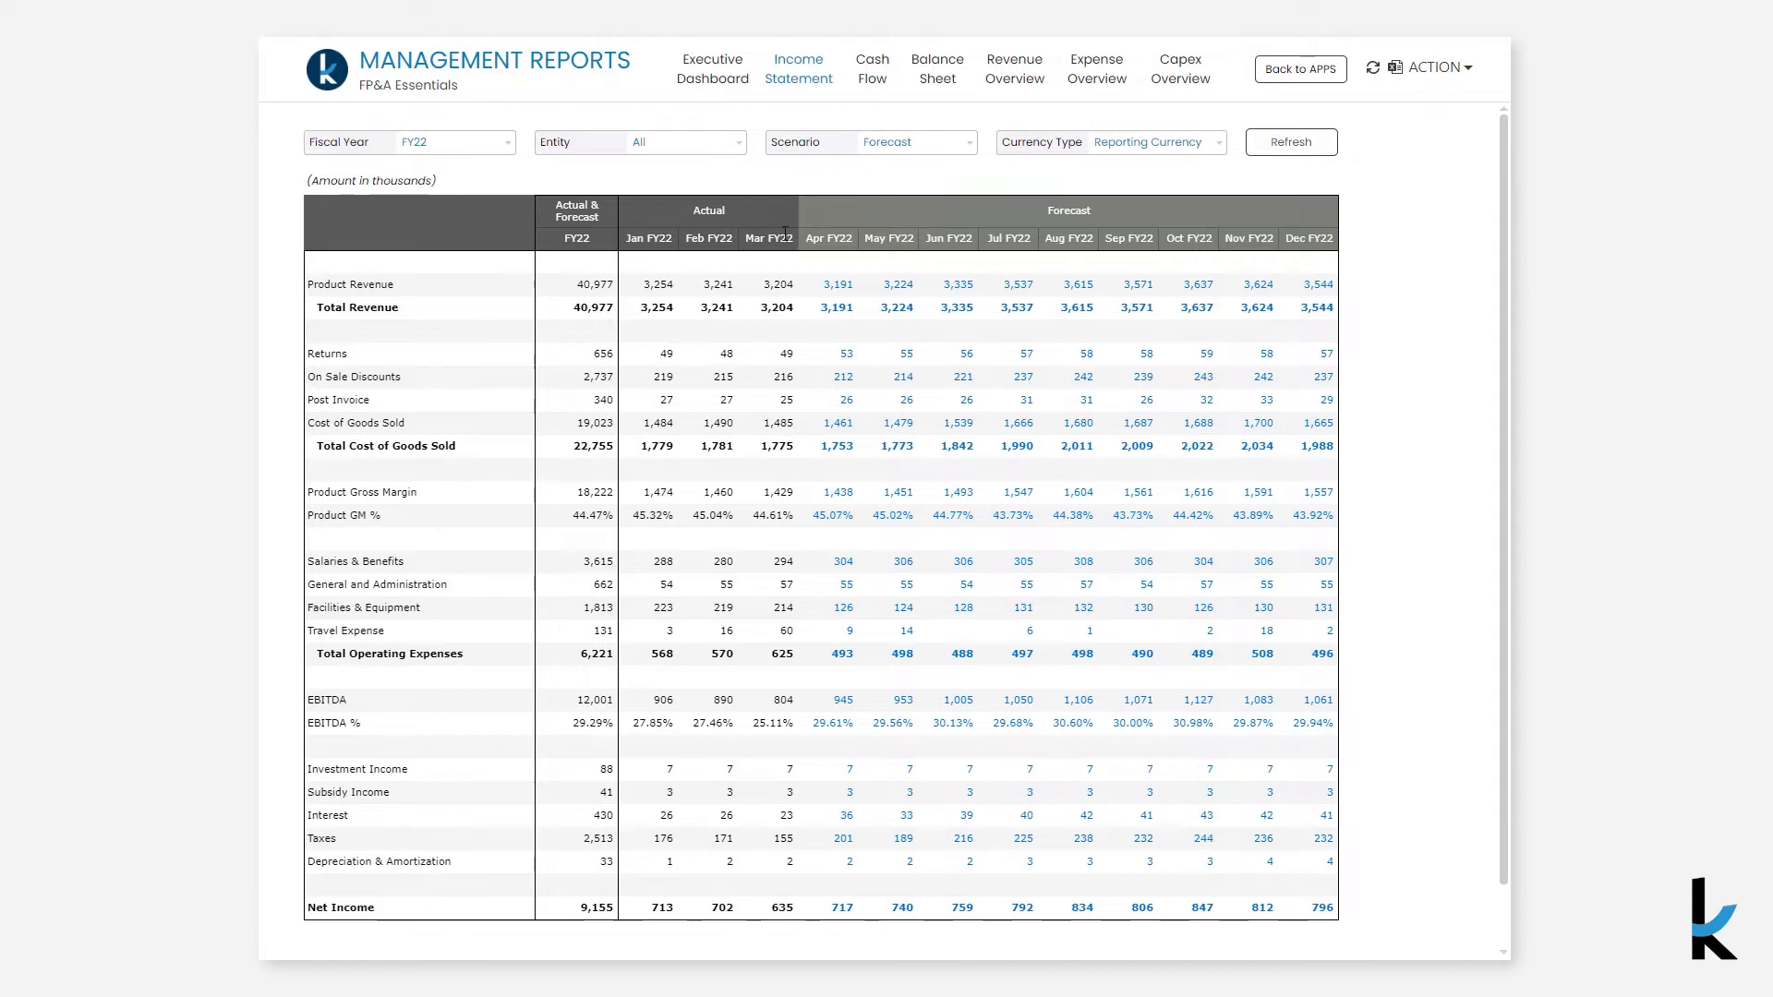
# - Set the entity filter back to United States
pyautogui.click(736, 148)
pyautogui.click(759, 289)
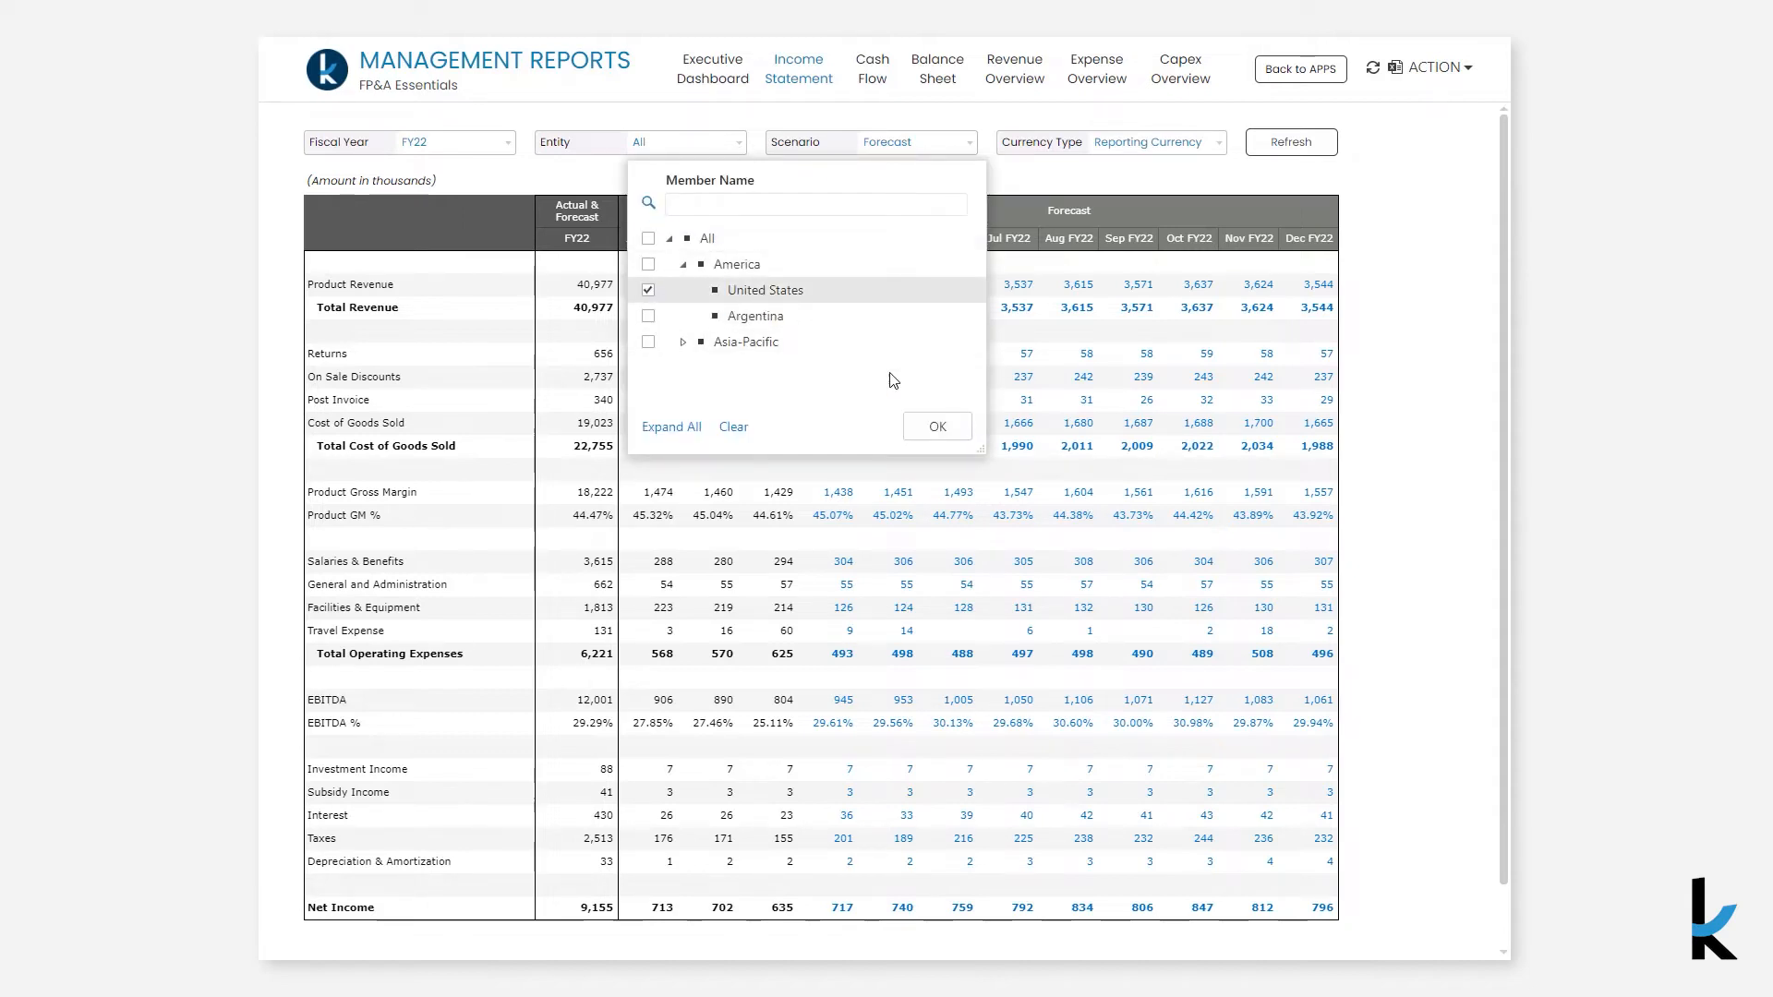
pyautogui.click(923, 427)
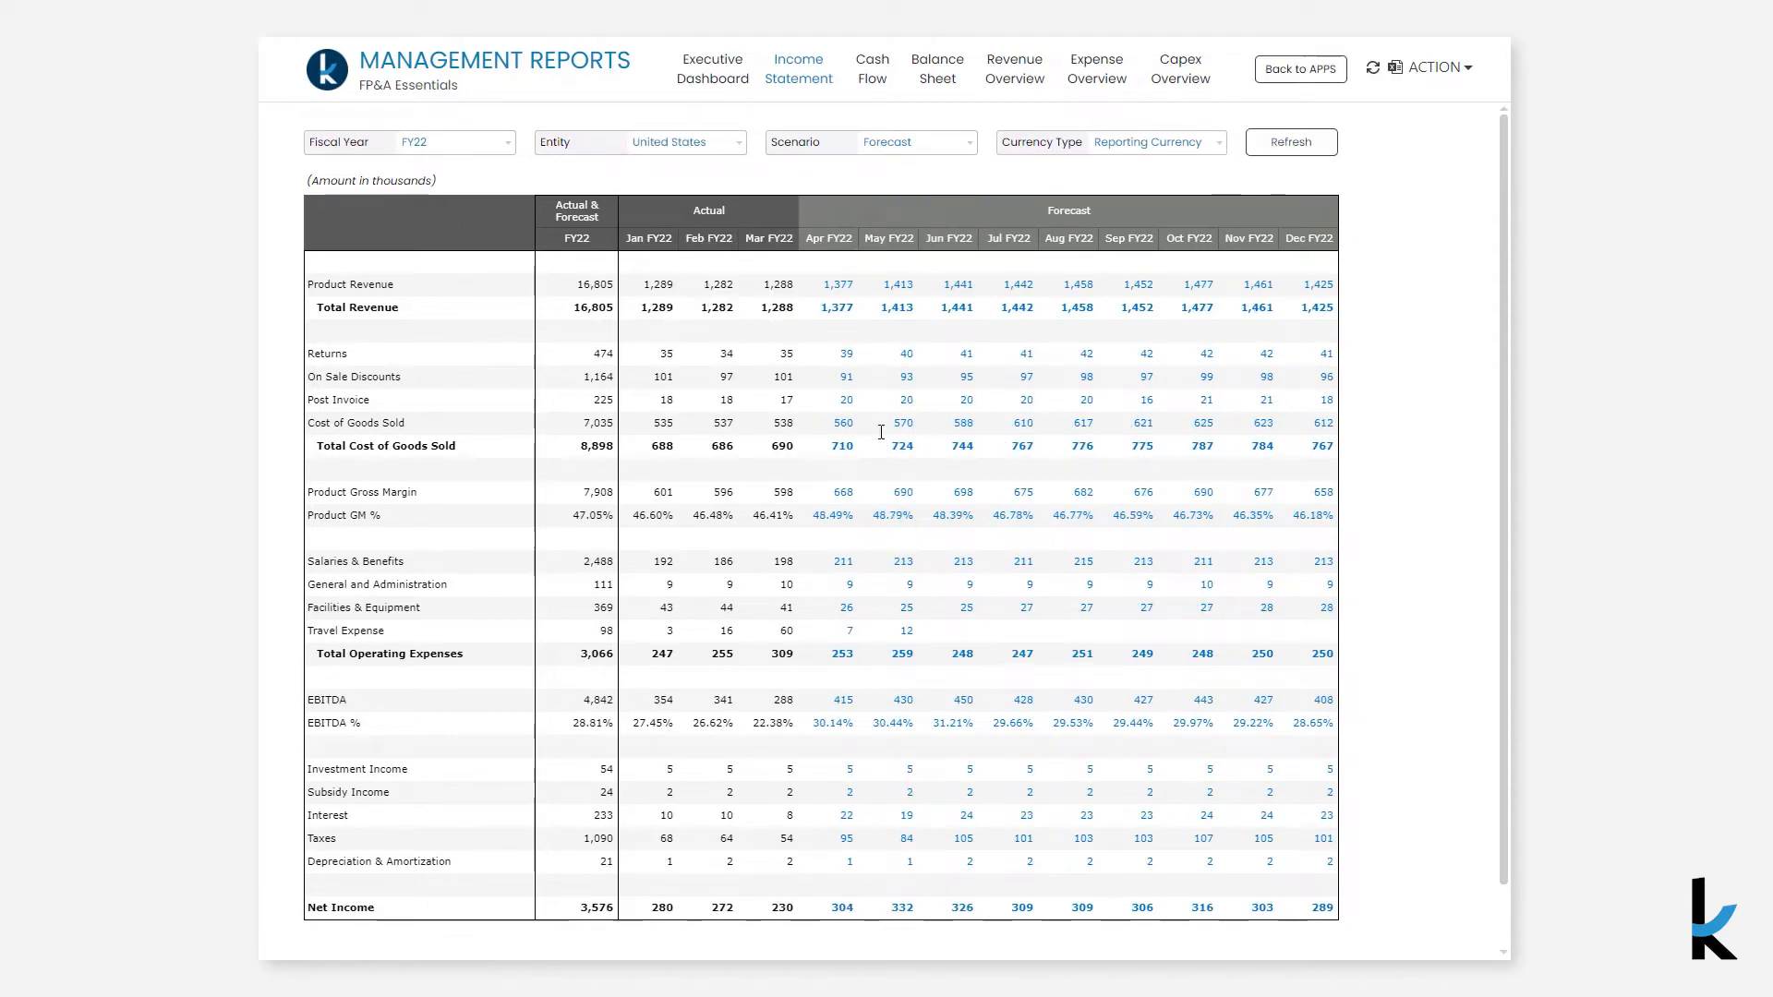
# - Run an analytical drill-through on the FY22 Total Operating Expenses cell by Account, Entity and Months, then close it
pyautogui.click(583, 654)
pyautogui.rightClick(588, 652)
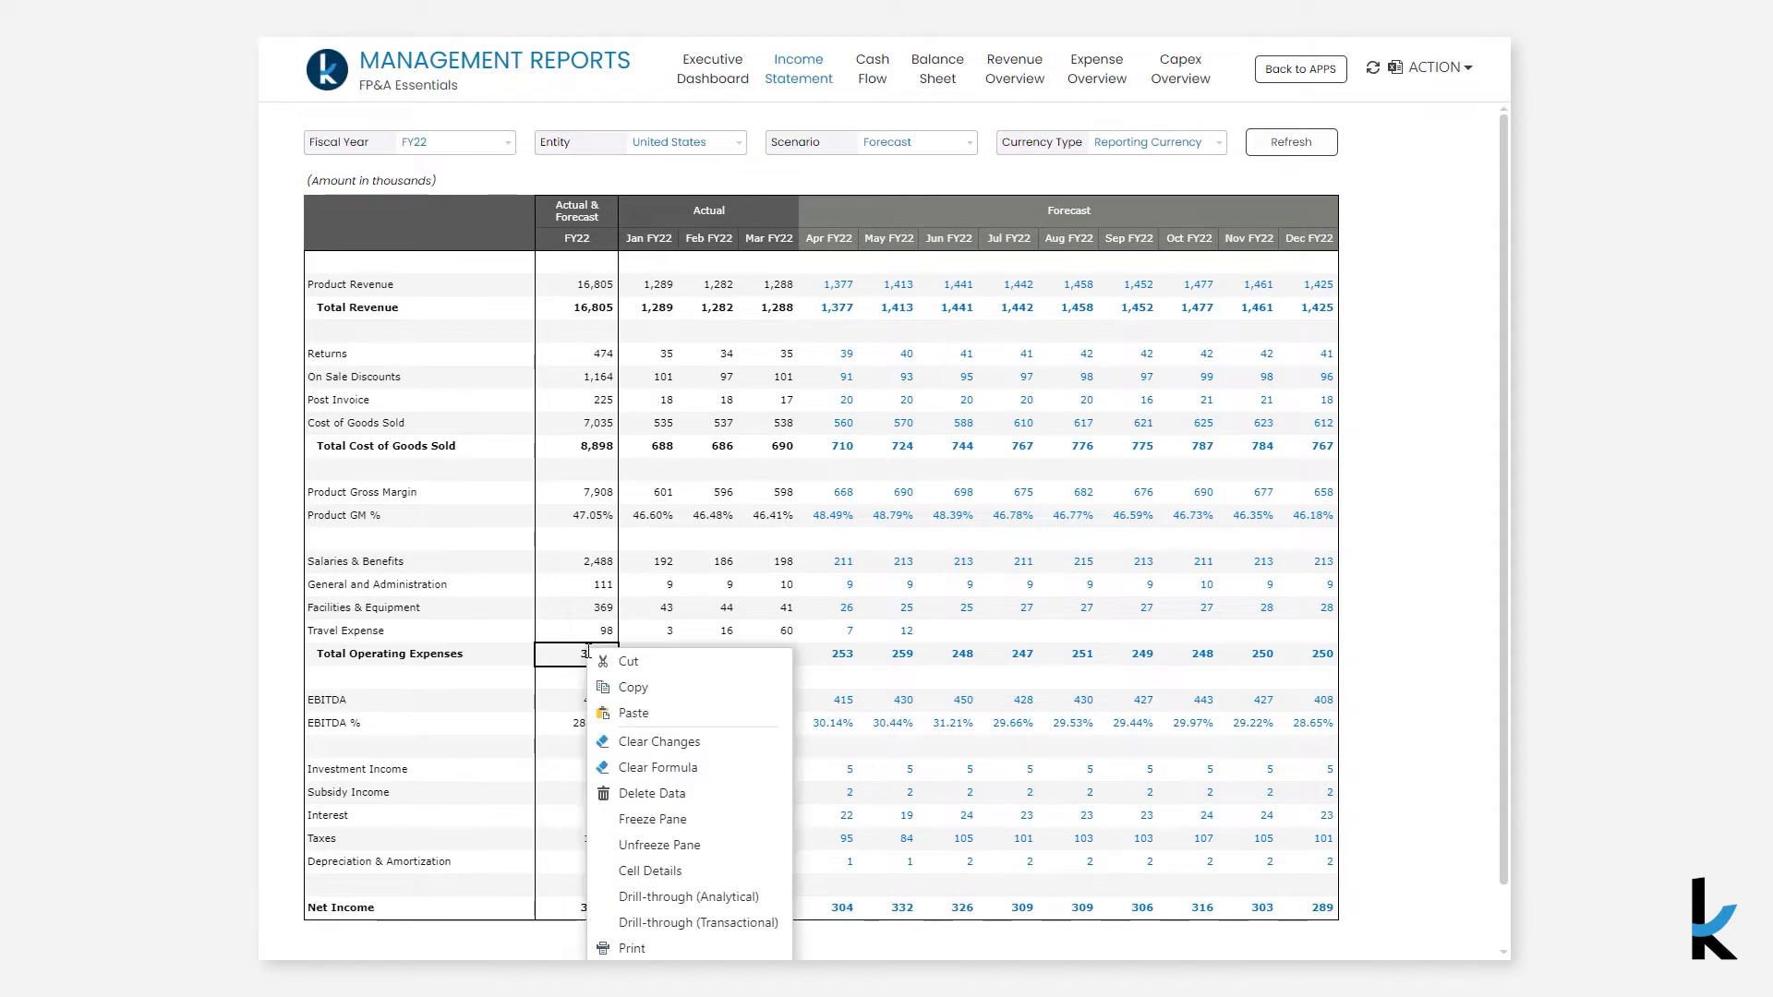
pyautogui.click(646, 897)
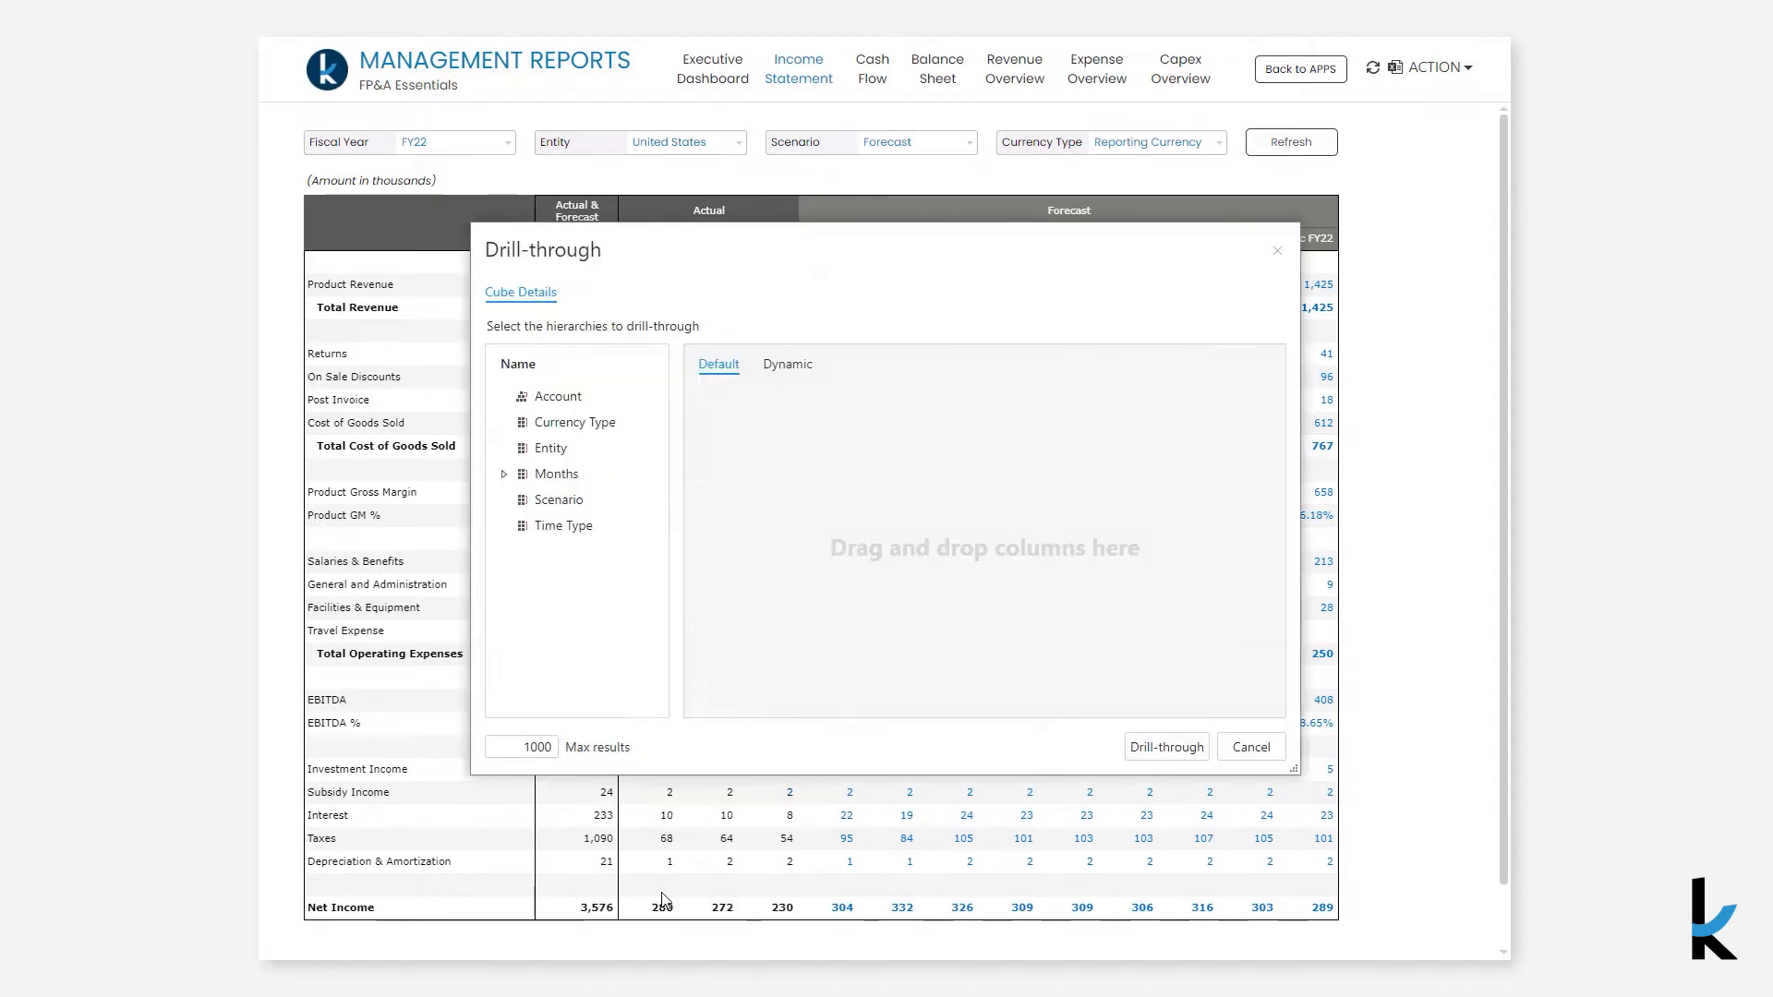
pyautogui.moveTo(580, 396); pyautogui.dragTo(739, 479)
pyautogui.moveTo(622, 450); pyautogui.dragTo(868, 480)
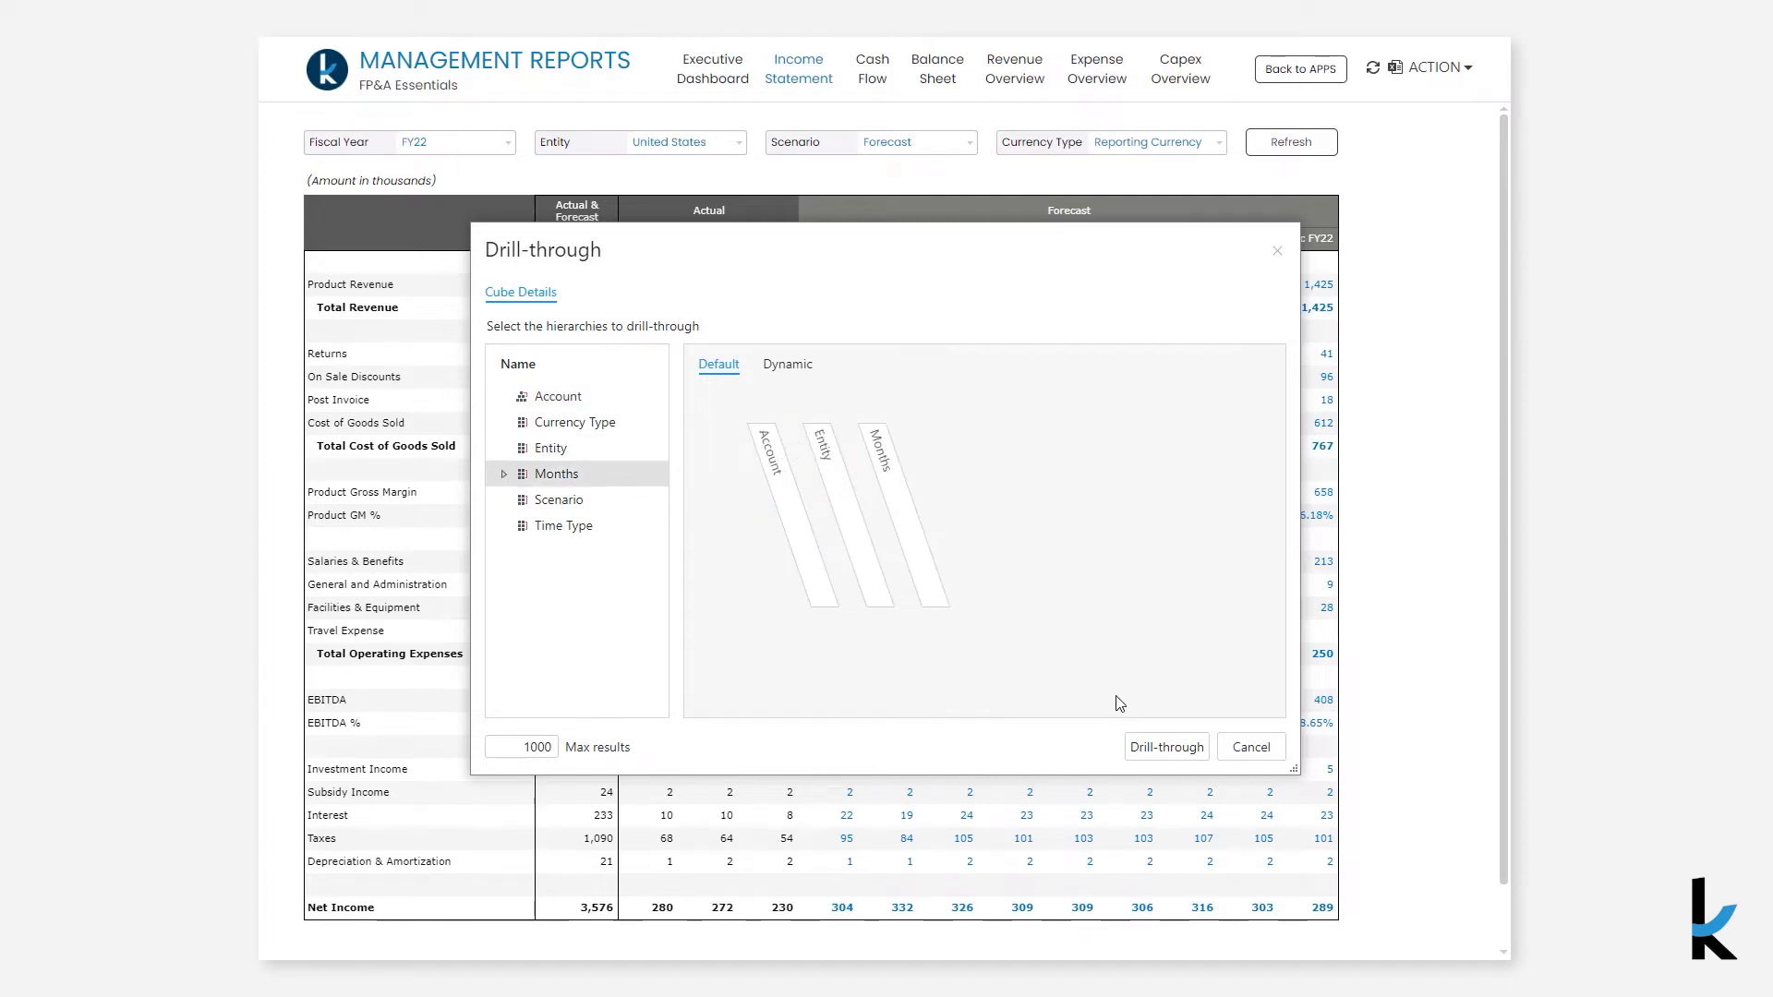
pyautogui.click(1166, 747)
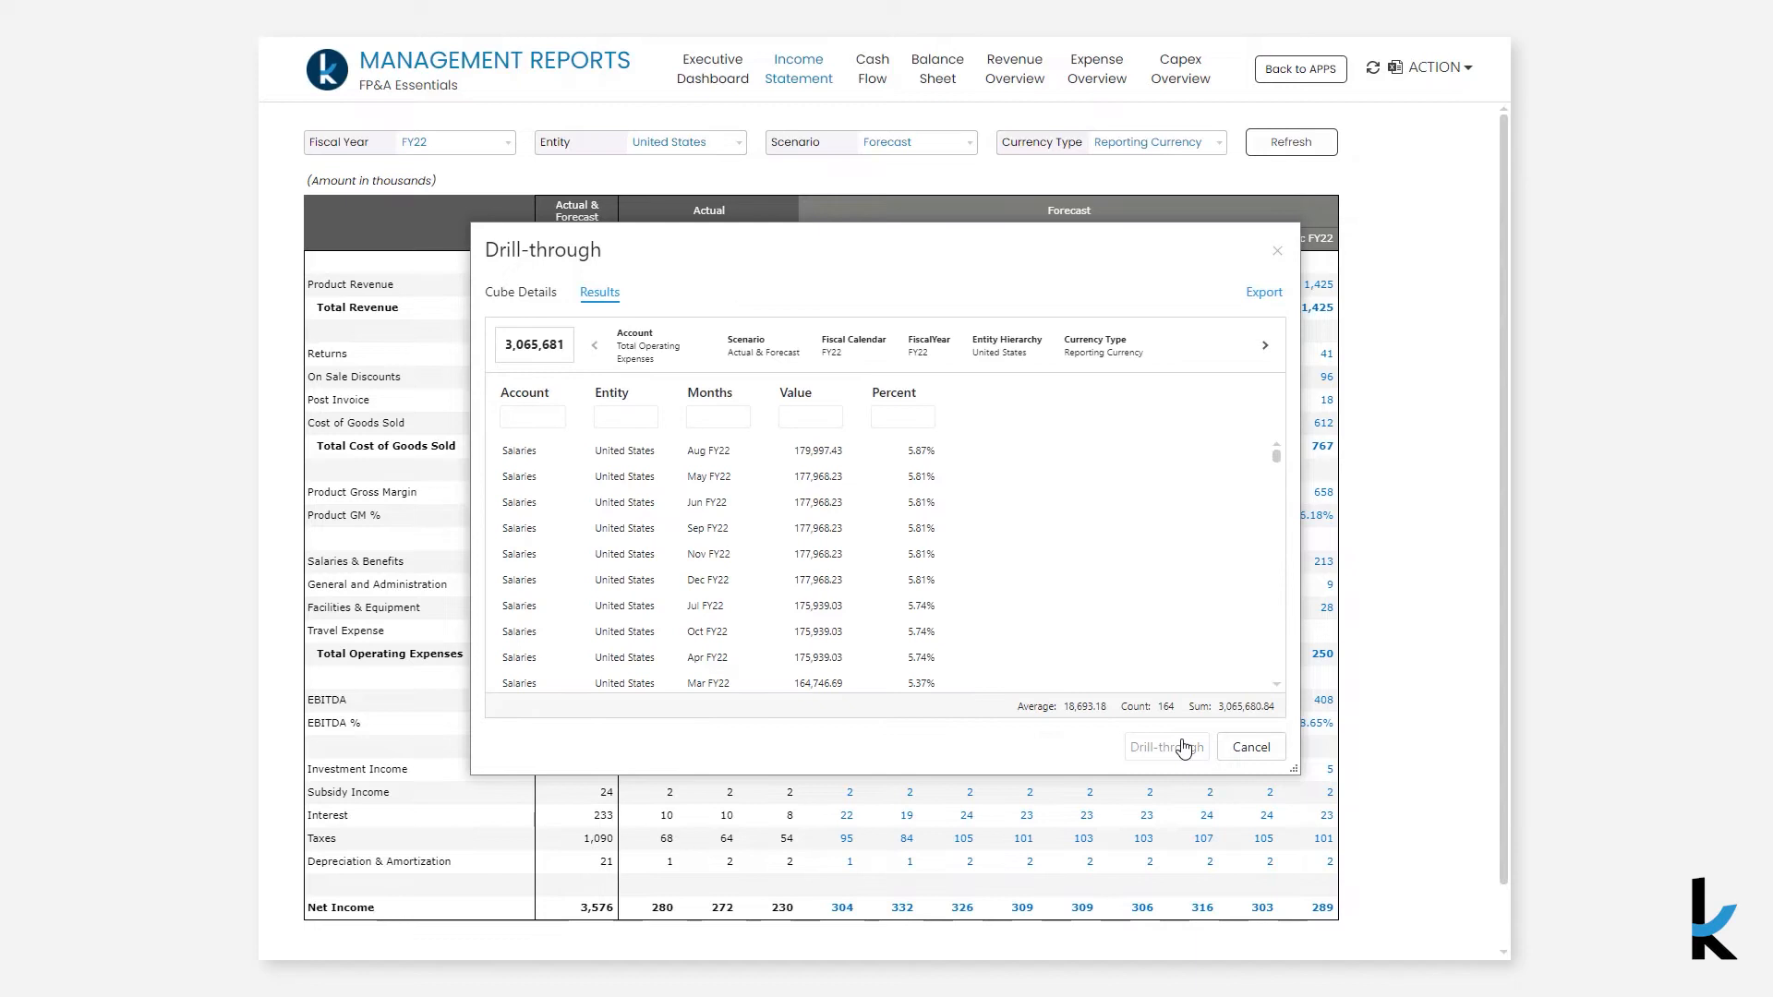
pyautogui.click(1243, 747)
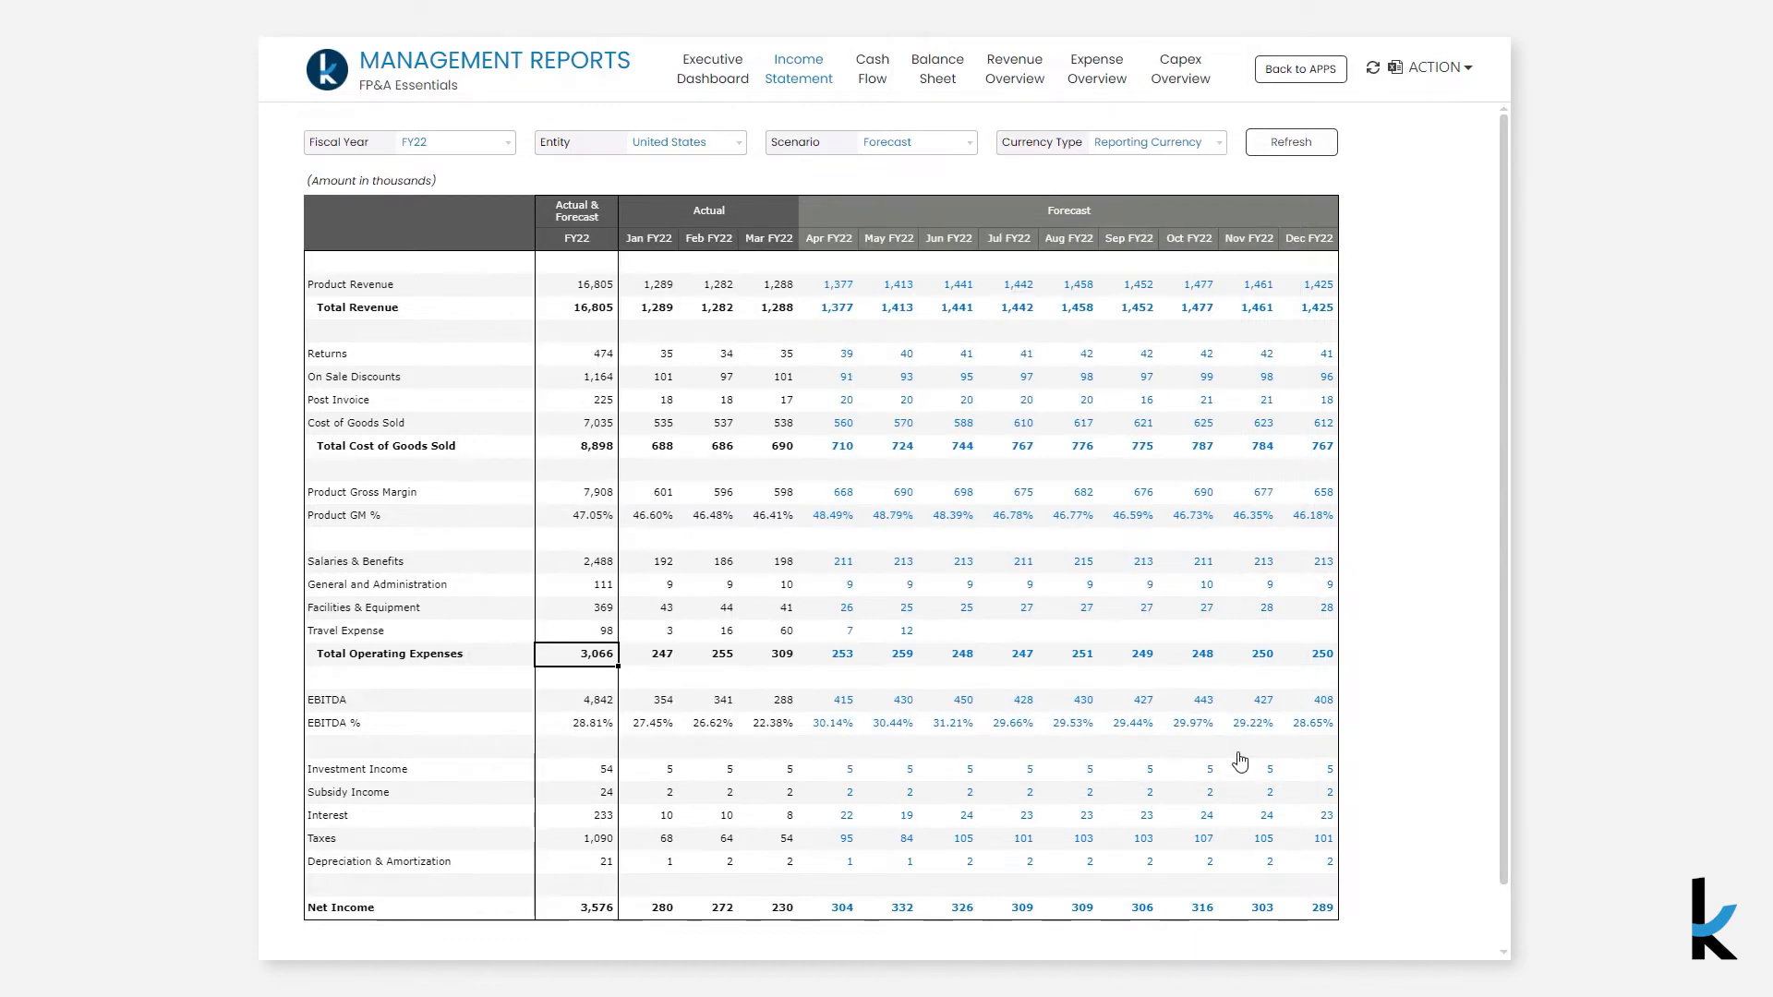
# - Run a transactional drill-through on the Mar FY22 Travel Expense cell and review all invoice columns before closing
pyautogui.click(790, 632)
pyautogui.rightClick(790, 633)
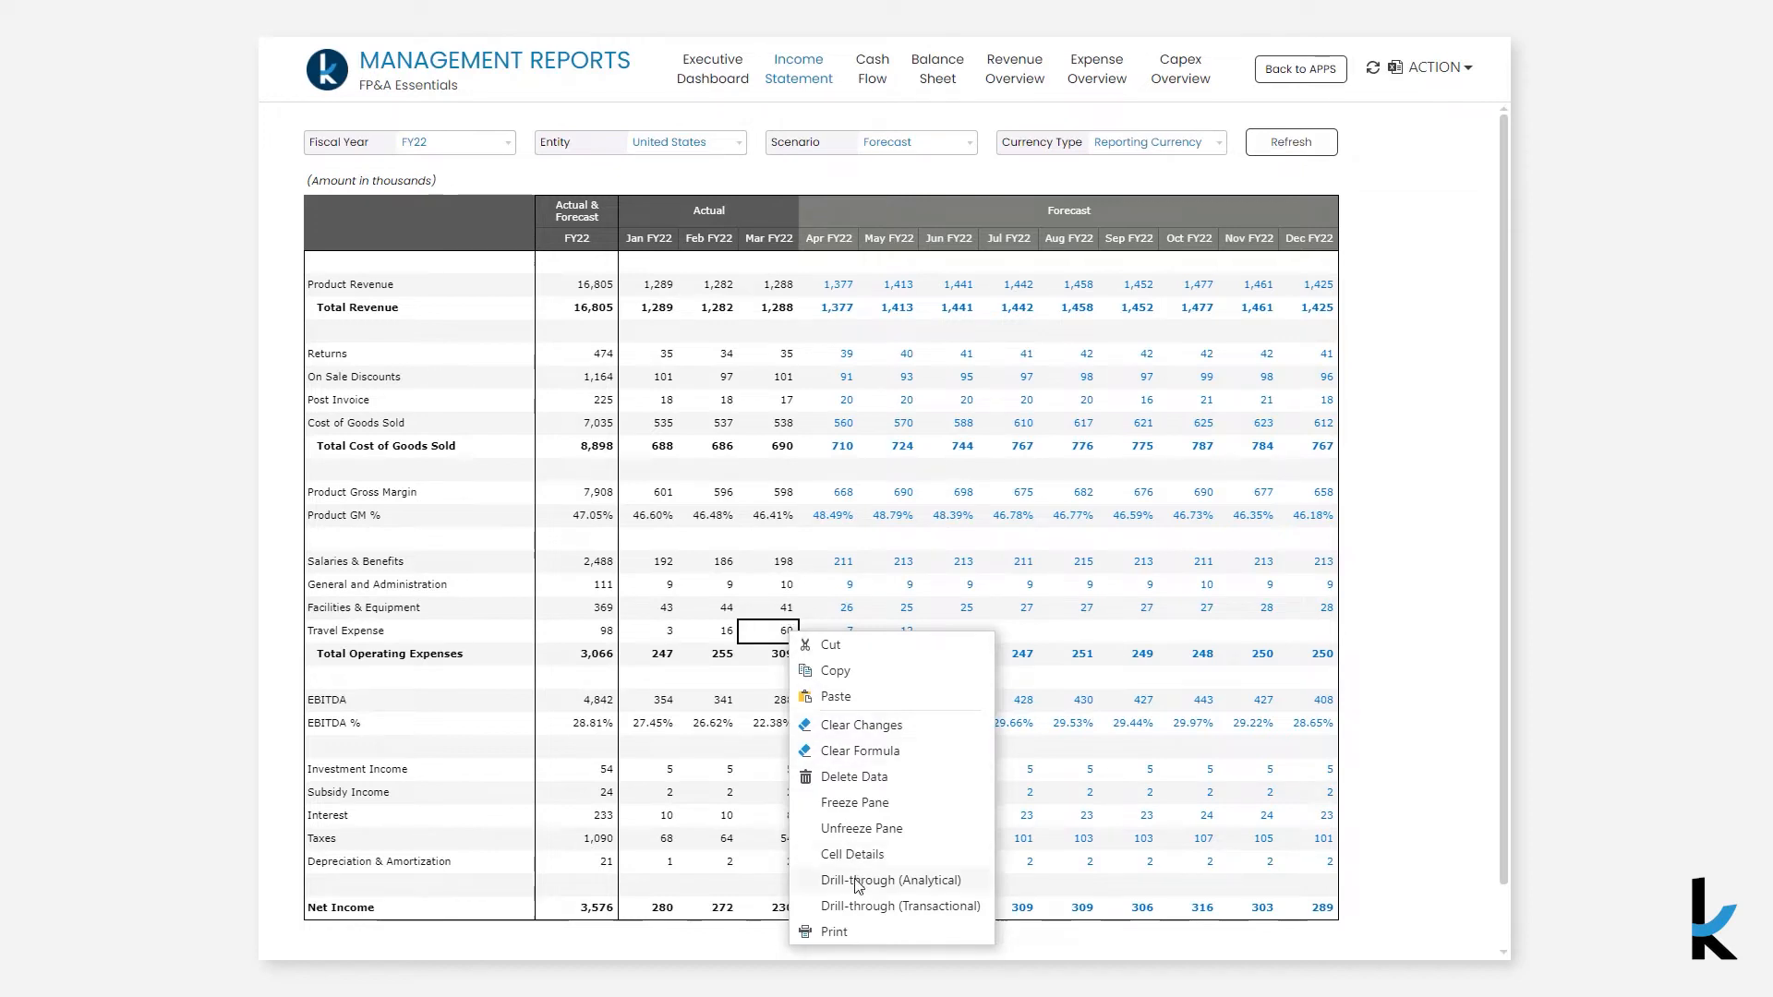
pyautogui.click(864, 906)
pyautogui.click(1166, 750)
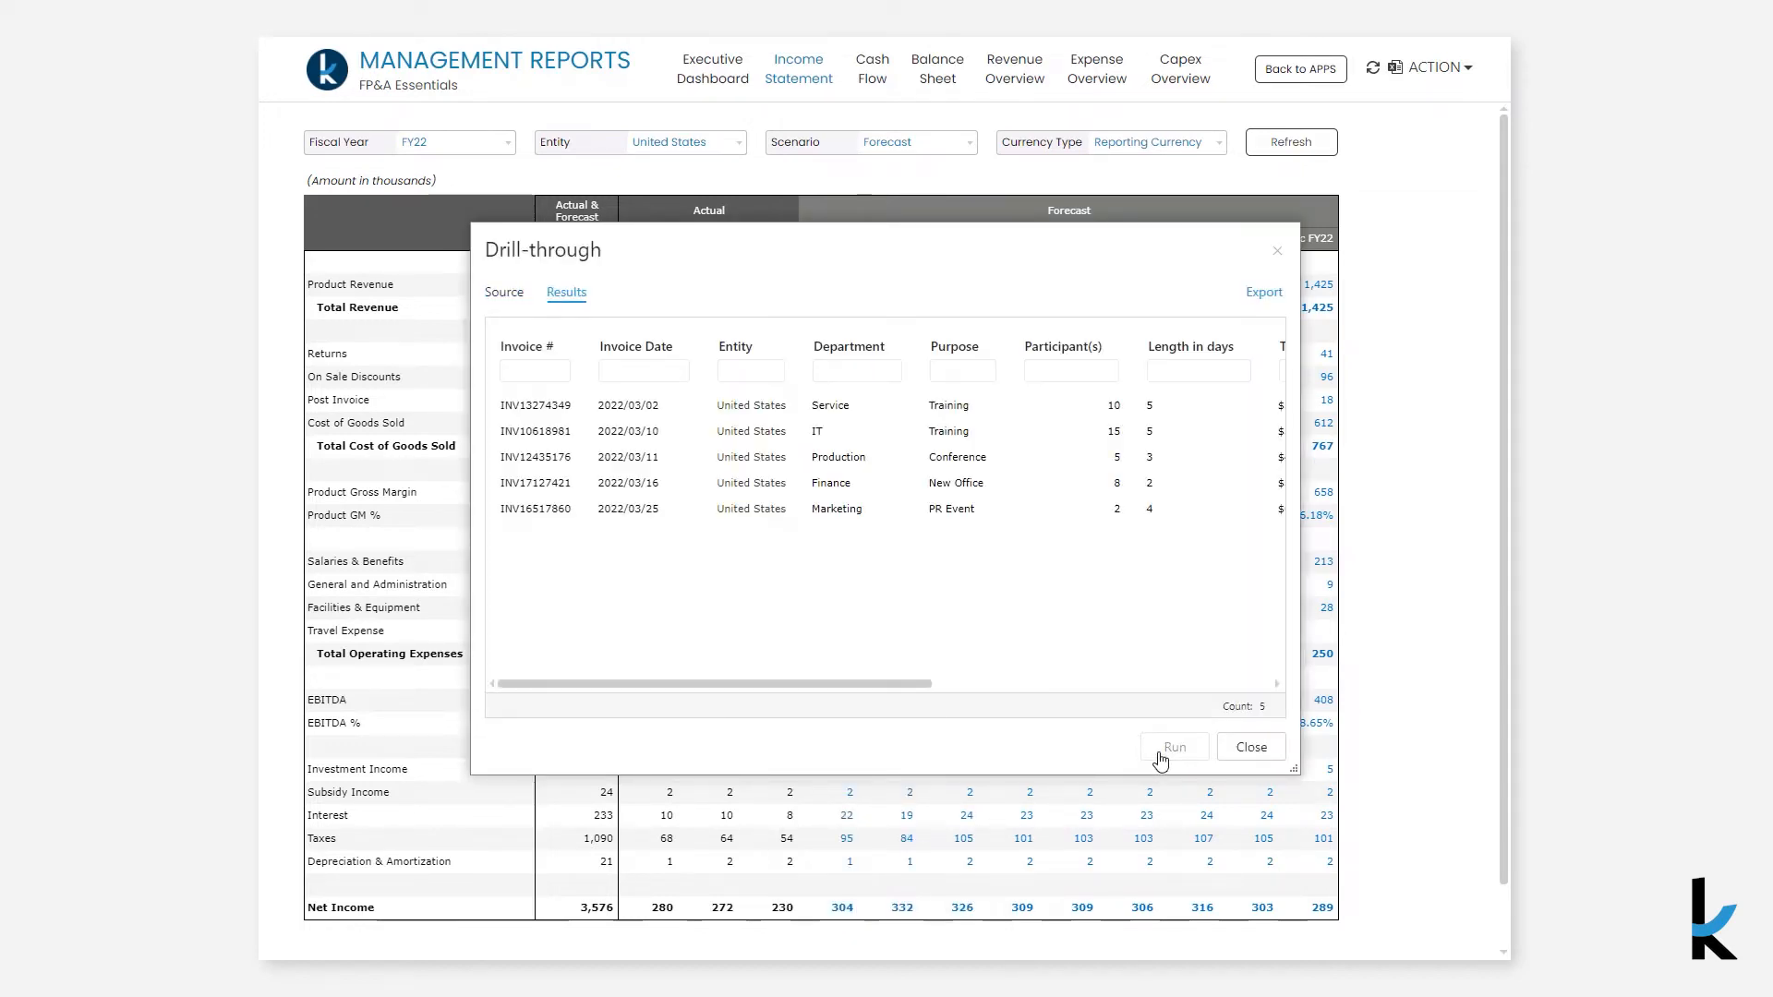
pyautogui.moveTo(894, 691); pyautogui.dragTo(1240, 701)
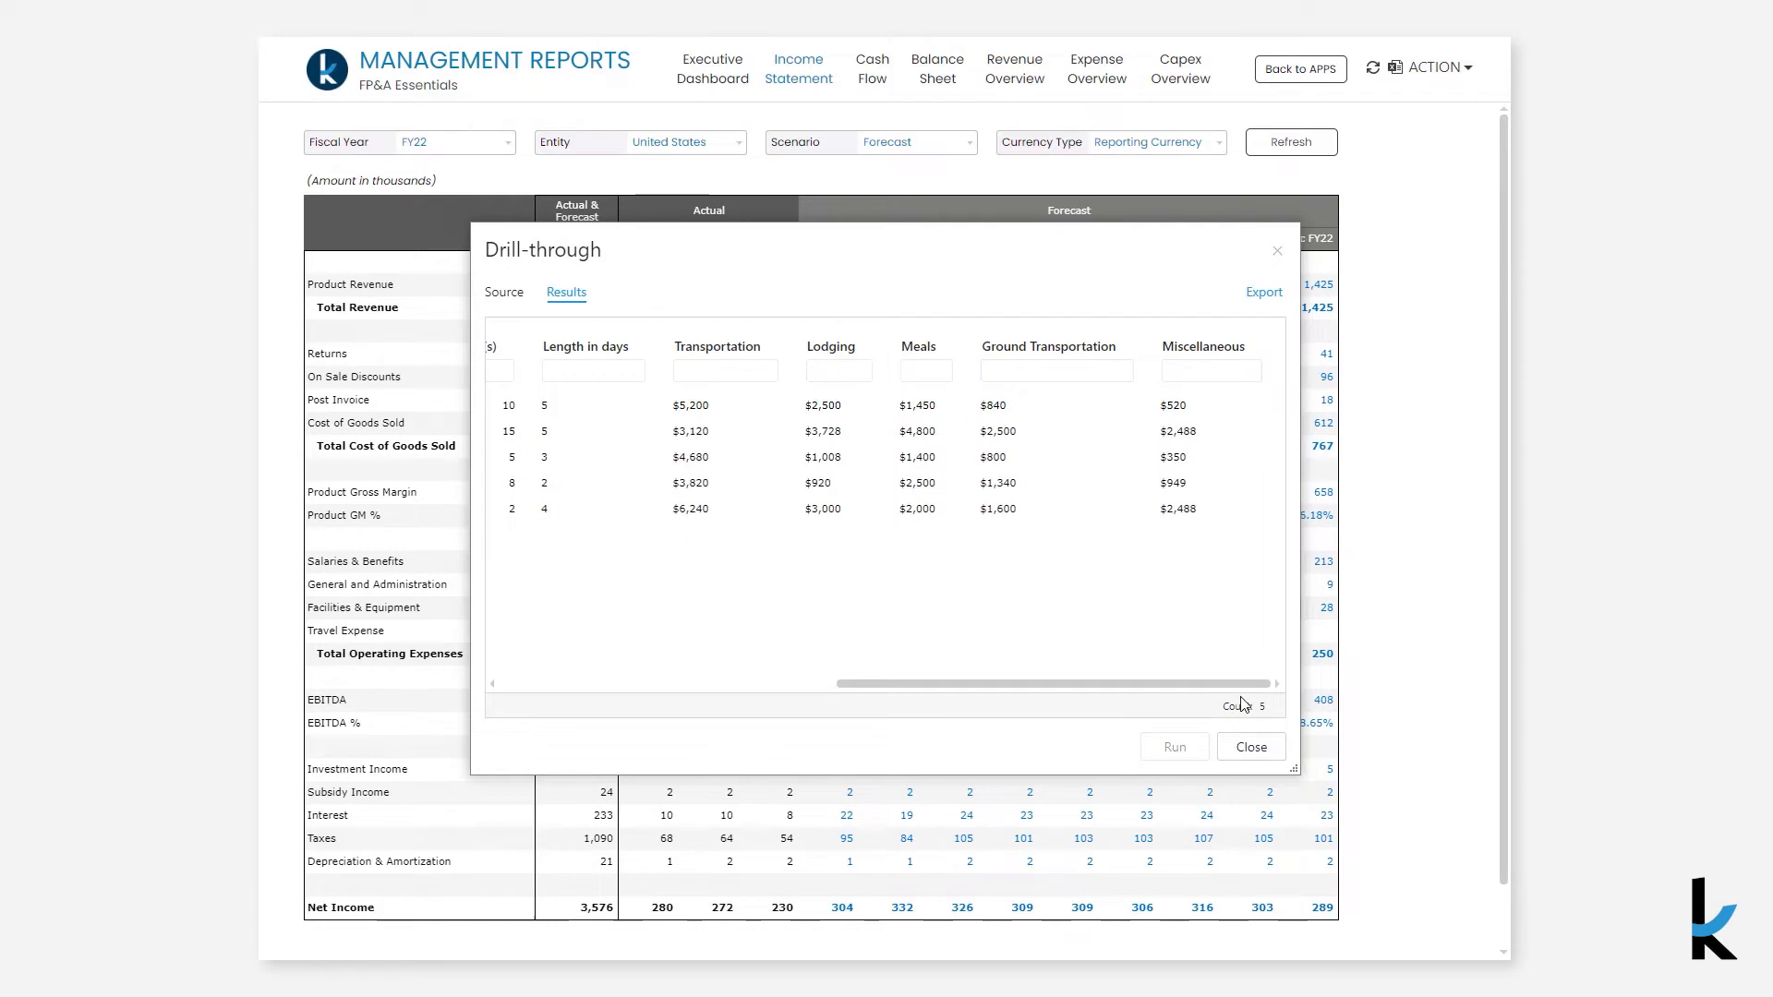
pyautogui.click(1251, 746)
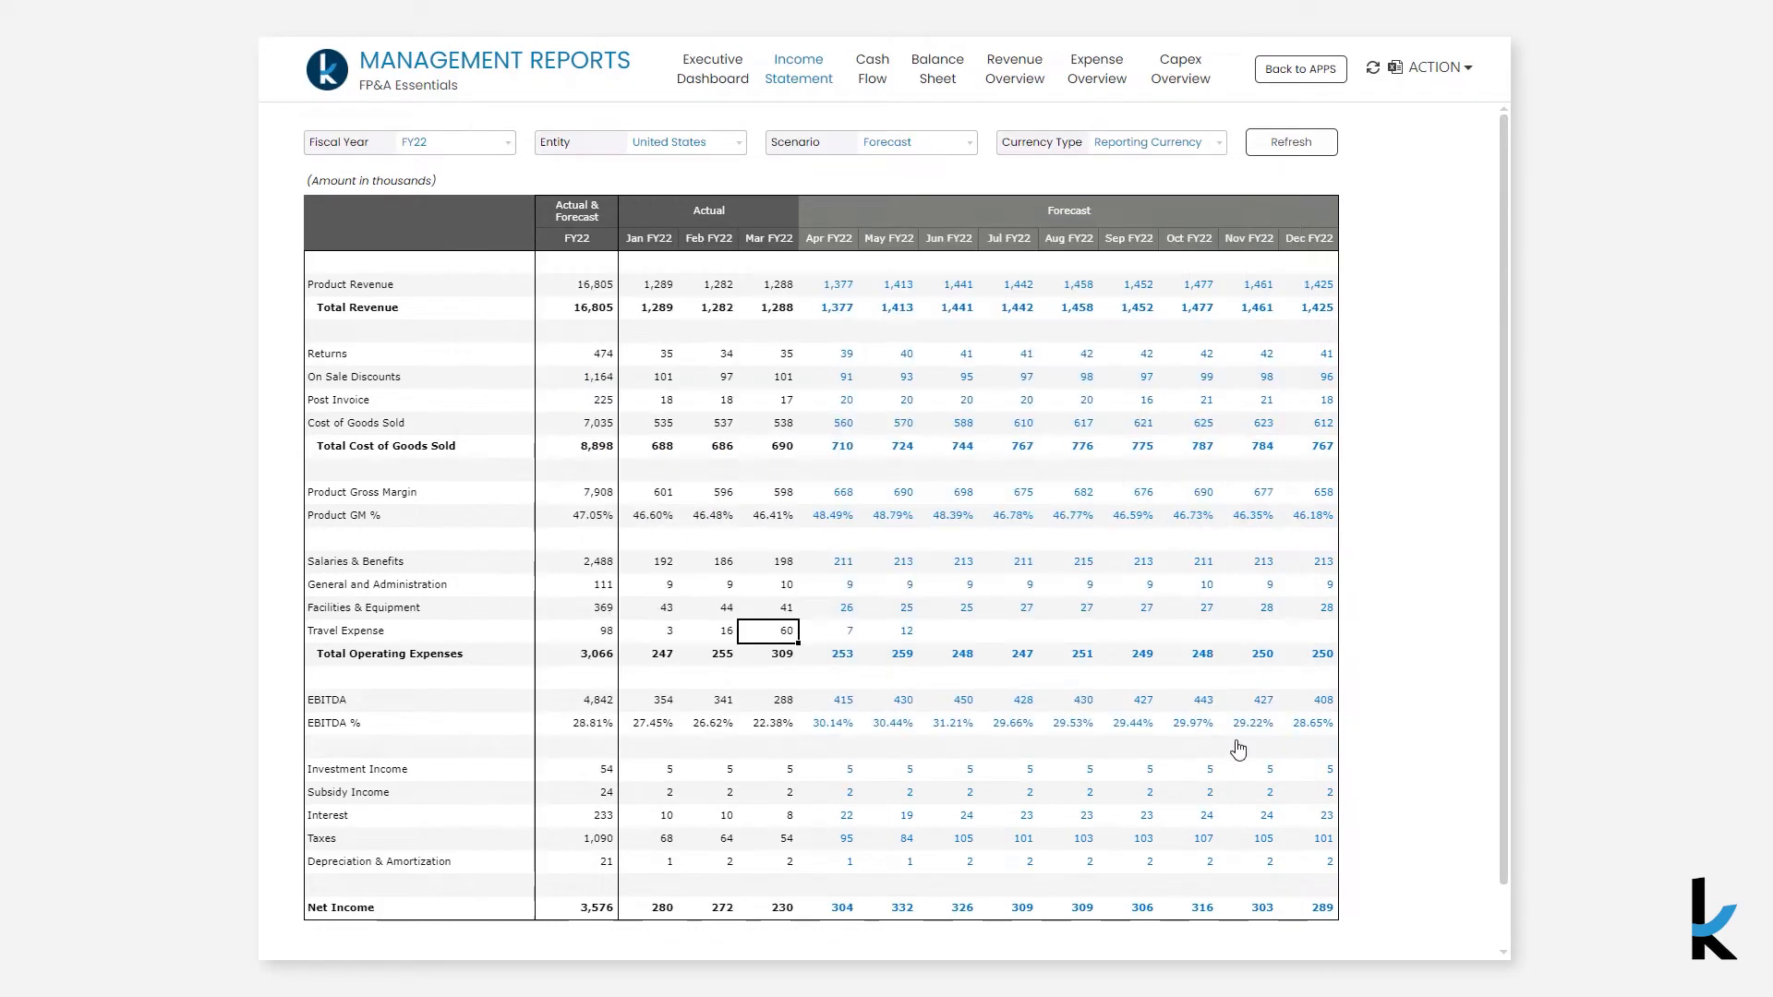
# - View the Cash Flow report, then open the Balance Sheet report
pyautogui.click(878, 88)
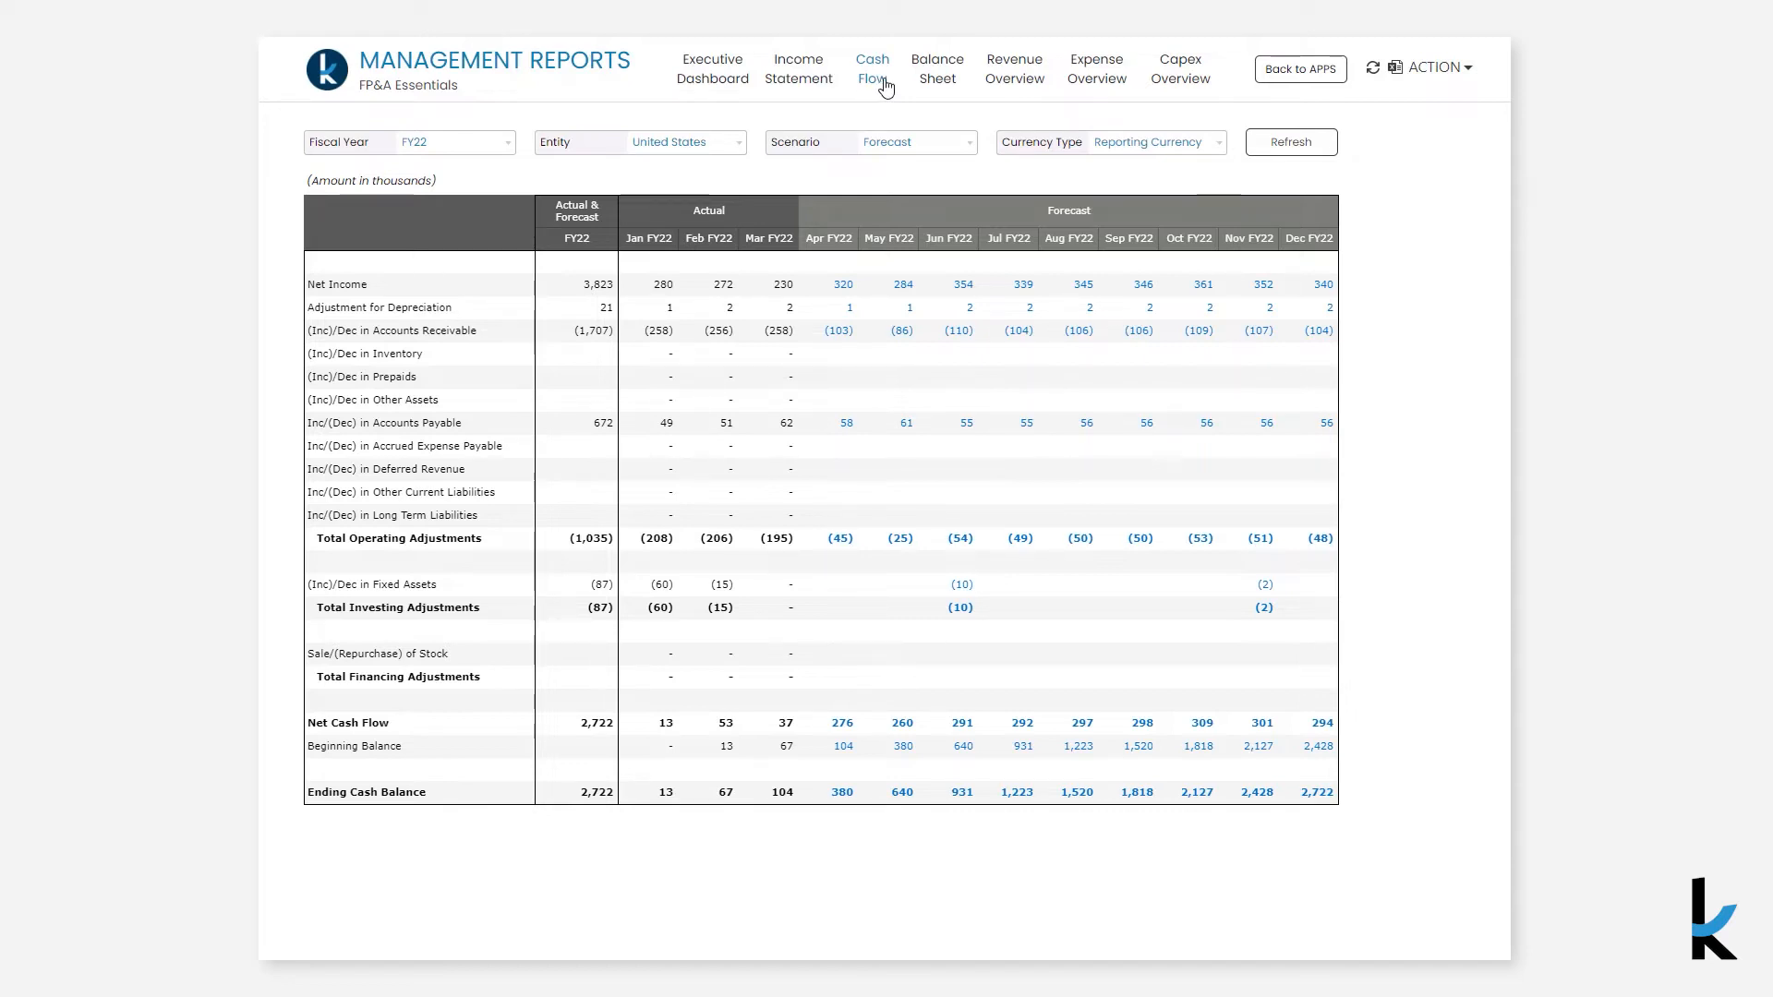
pyautogui.click(933, 85)
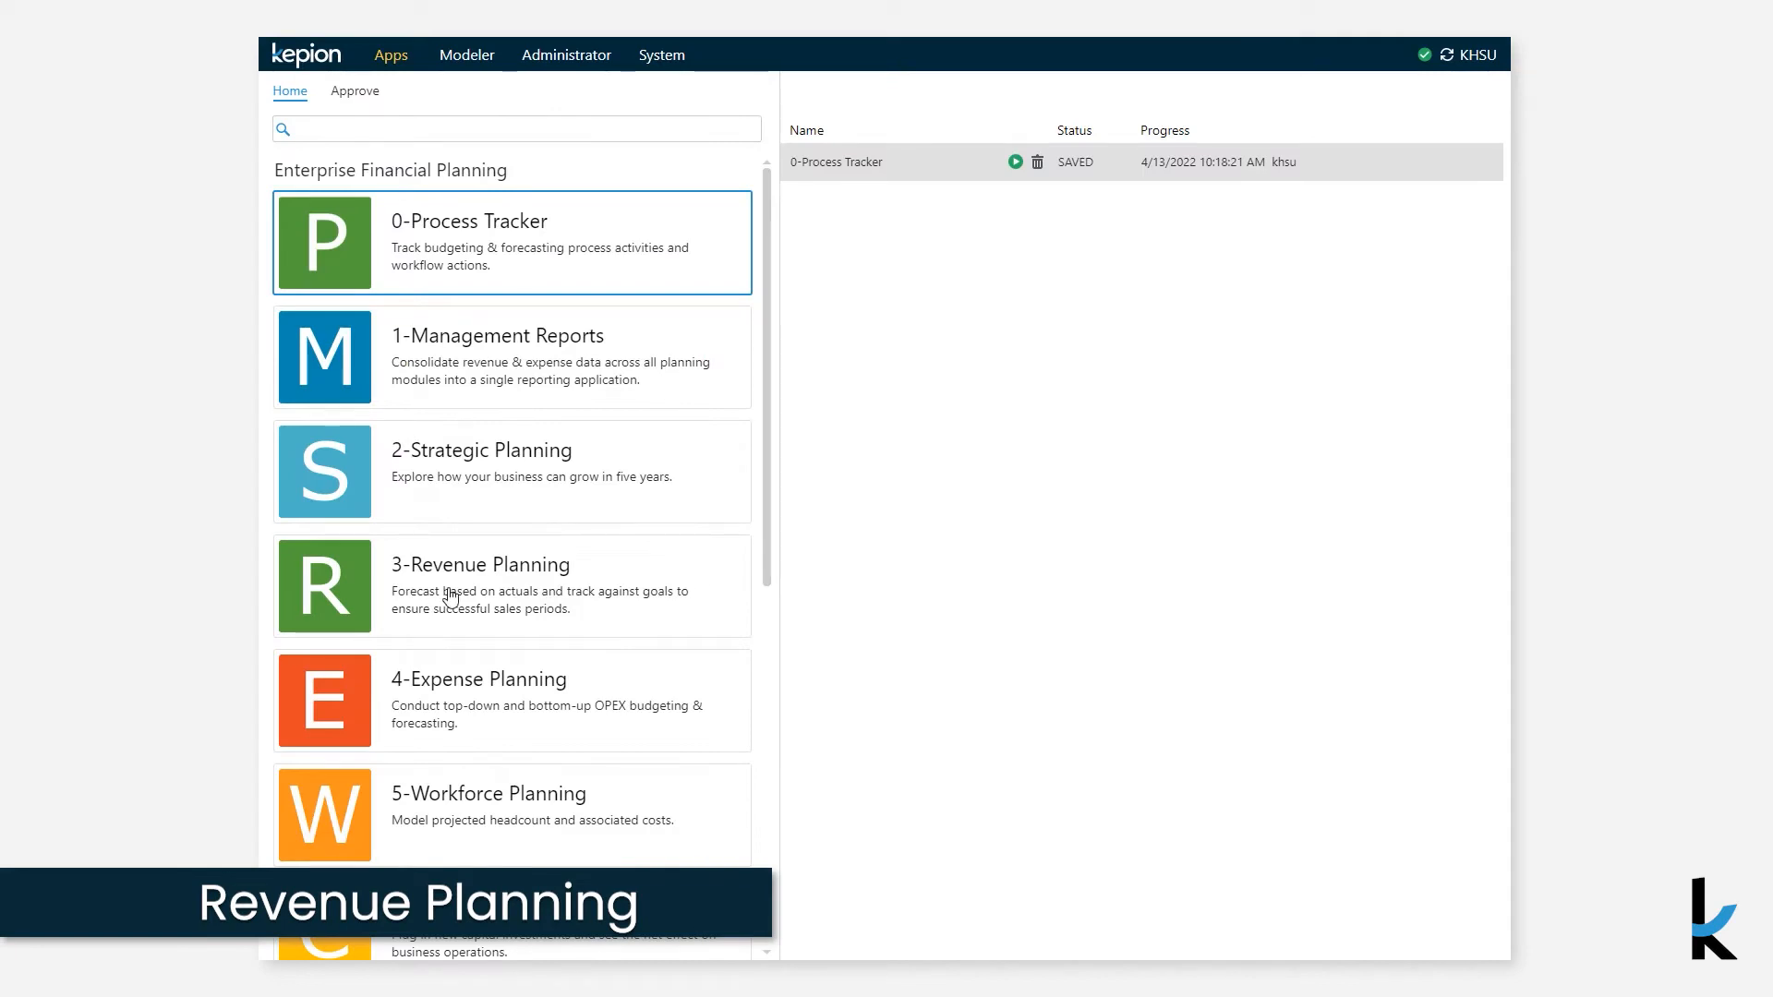
# - Open the 3-Revenue Planning app and toggle the On Sale Discounts and Post Invoice rows
pyautogui.doubleClick(451, 598)
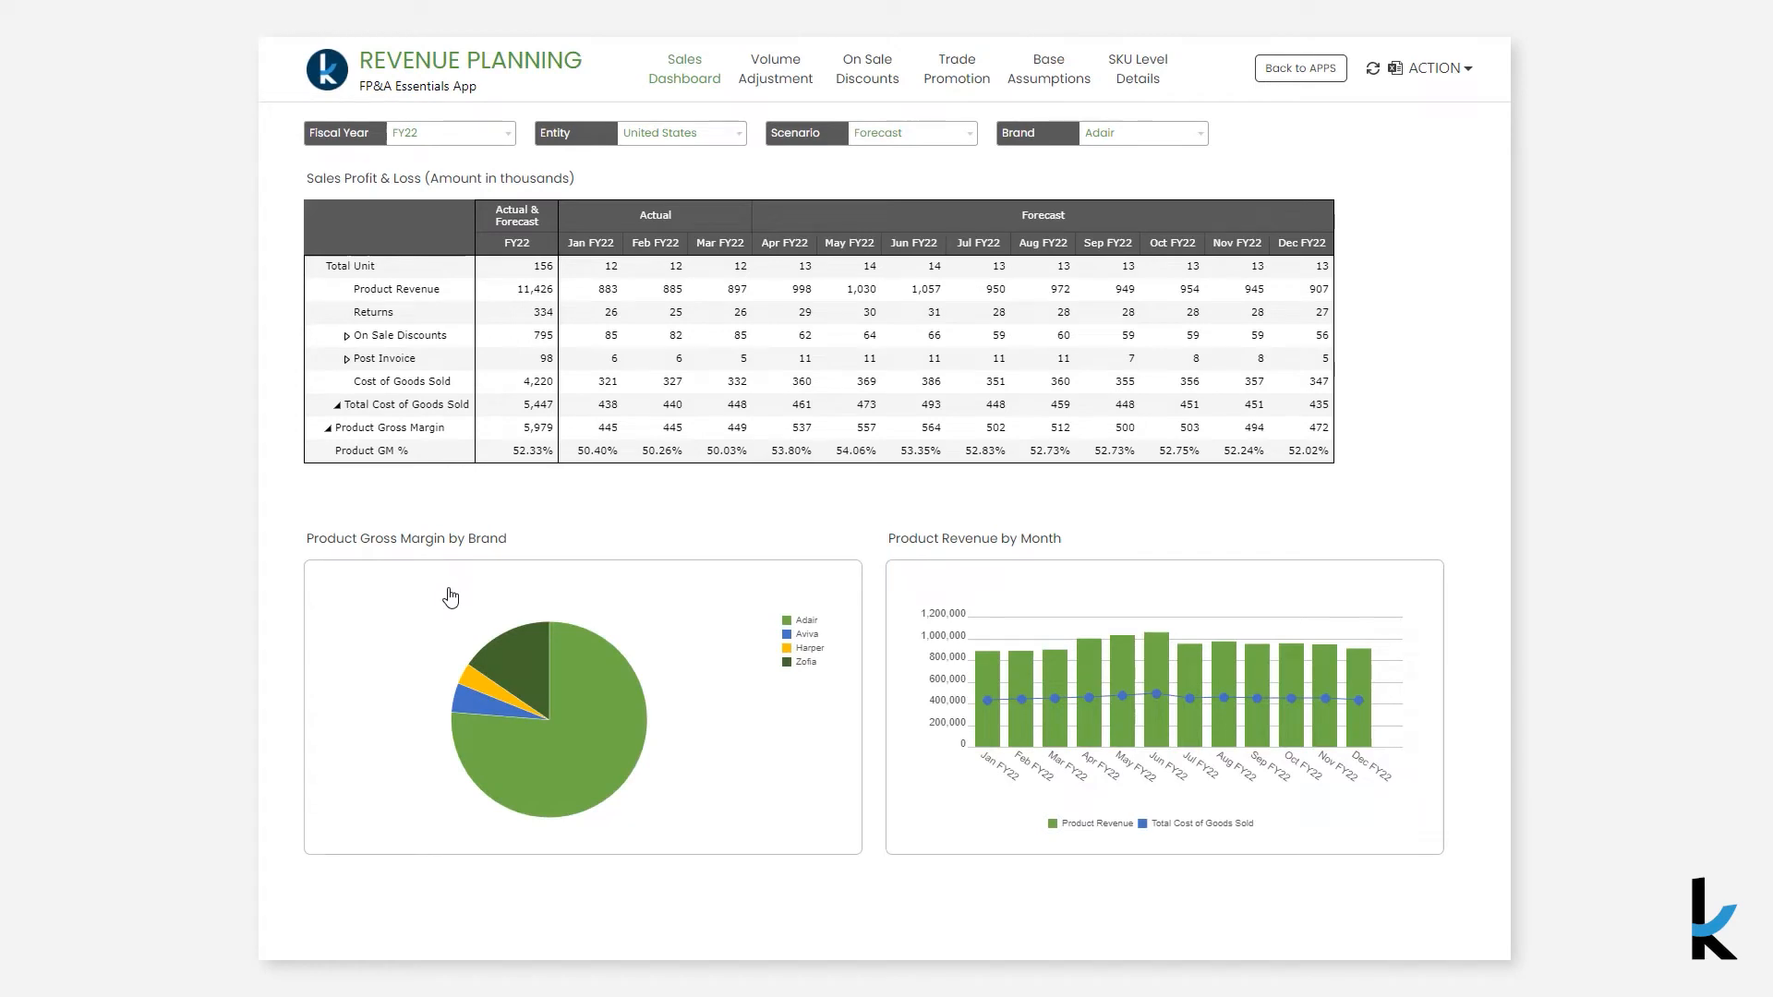
pyautogui.click(347, 336)
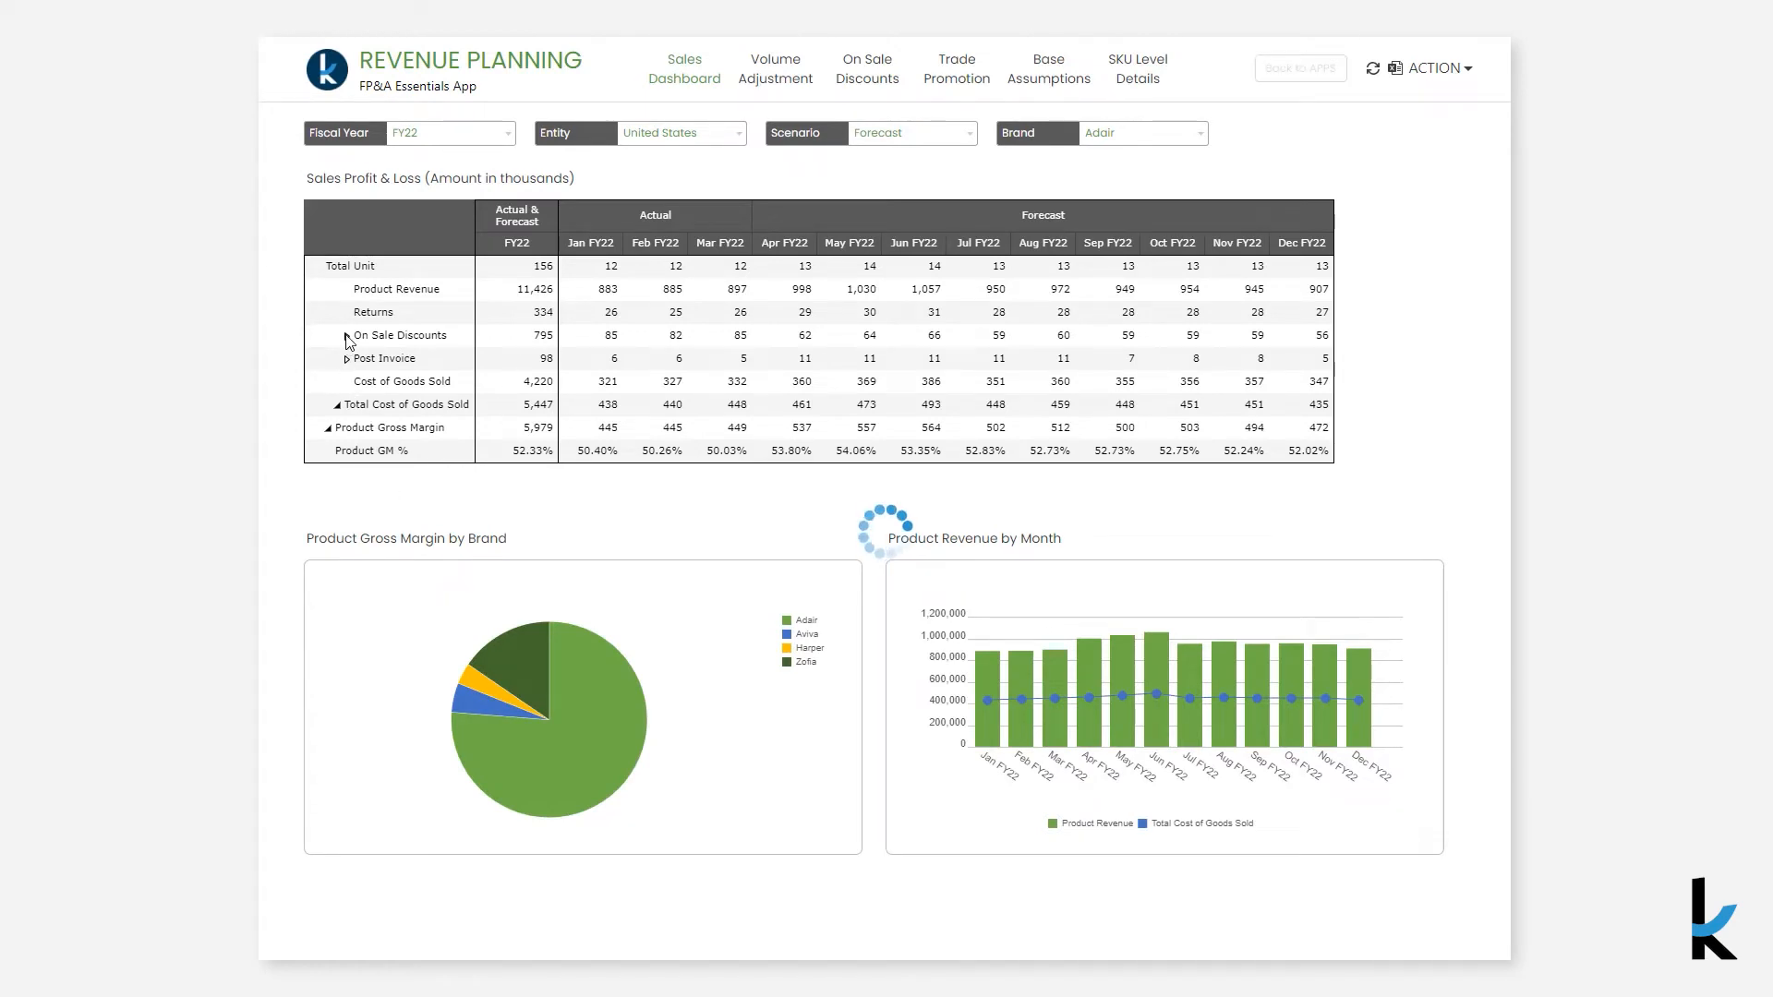
pyautogui.click(347, 450)
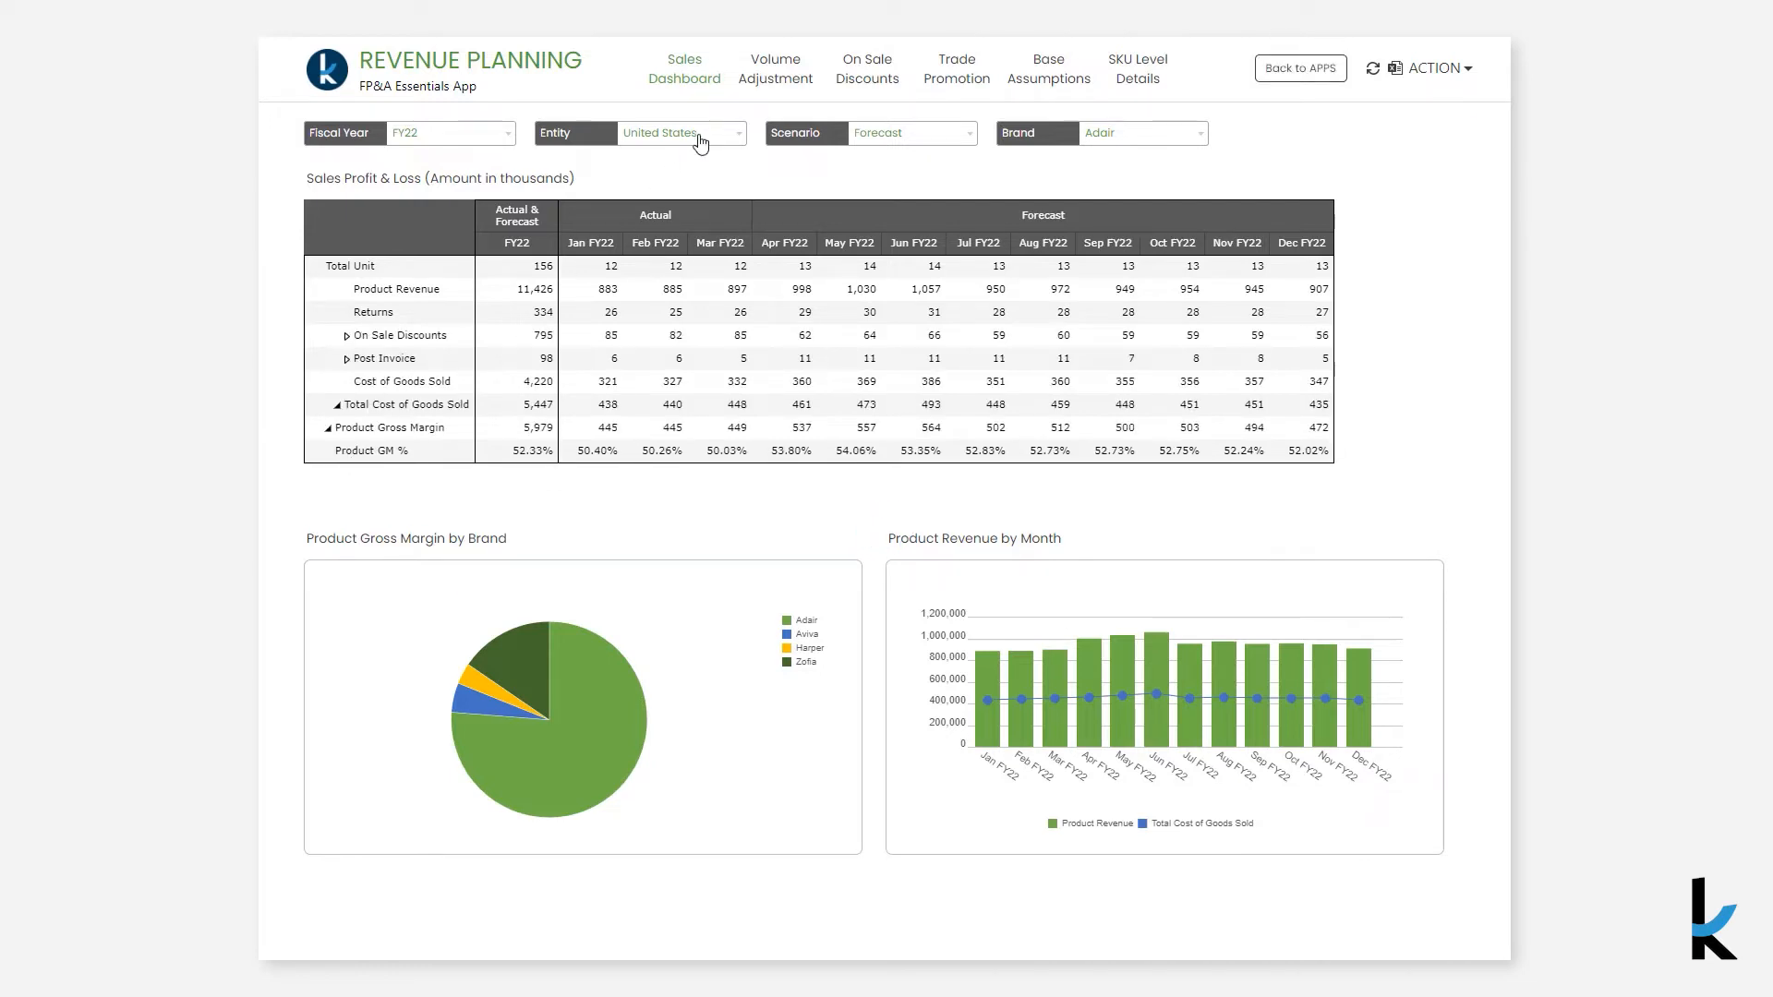
# - Open the Volume Adjustment page of the revenue planning app
pyautogui.click(769, 78)
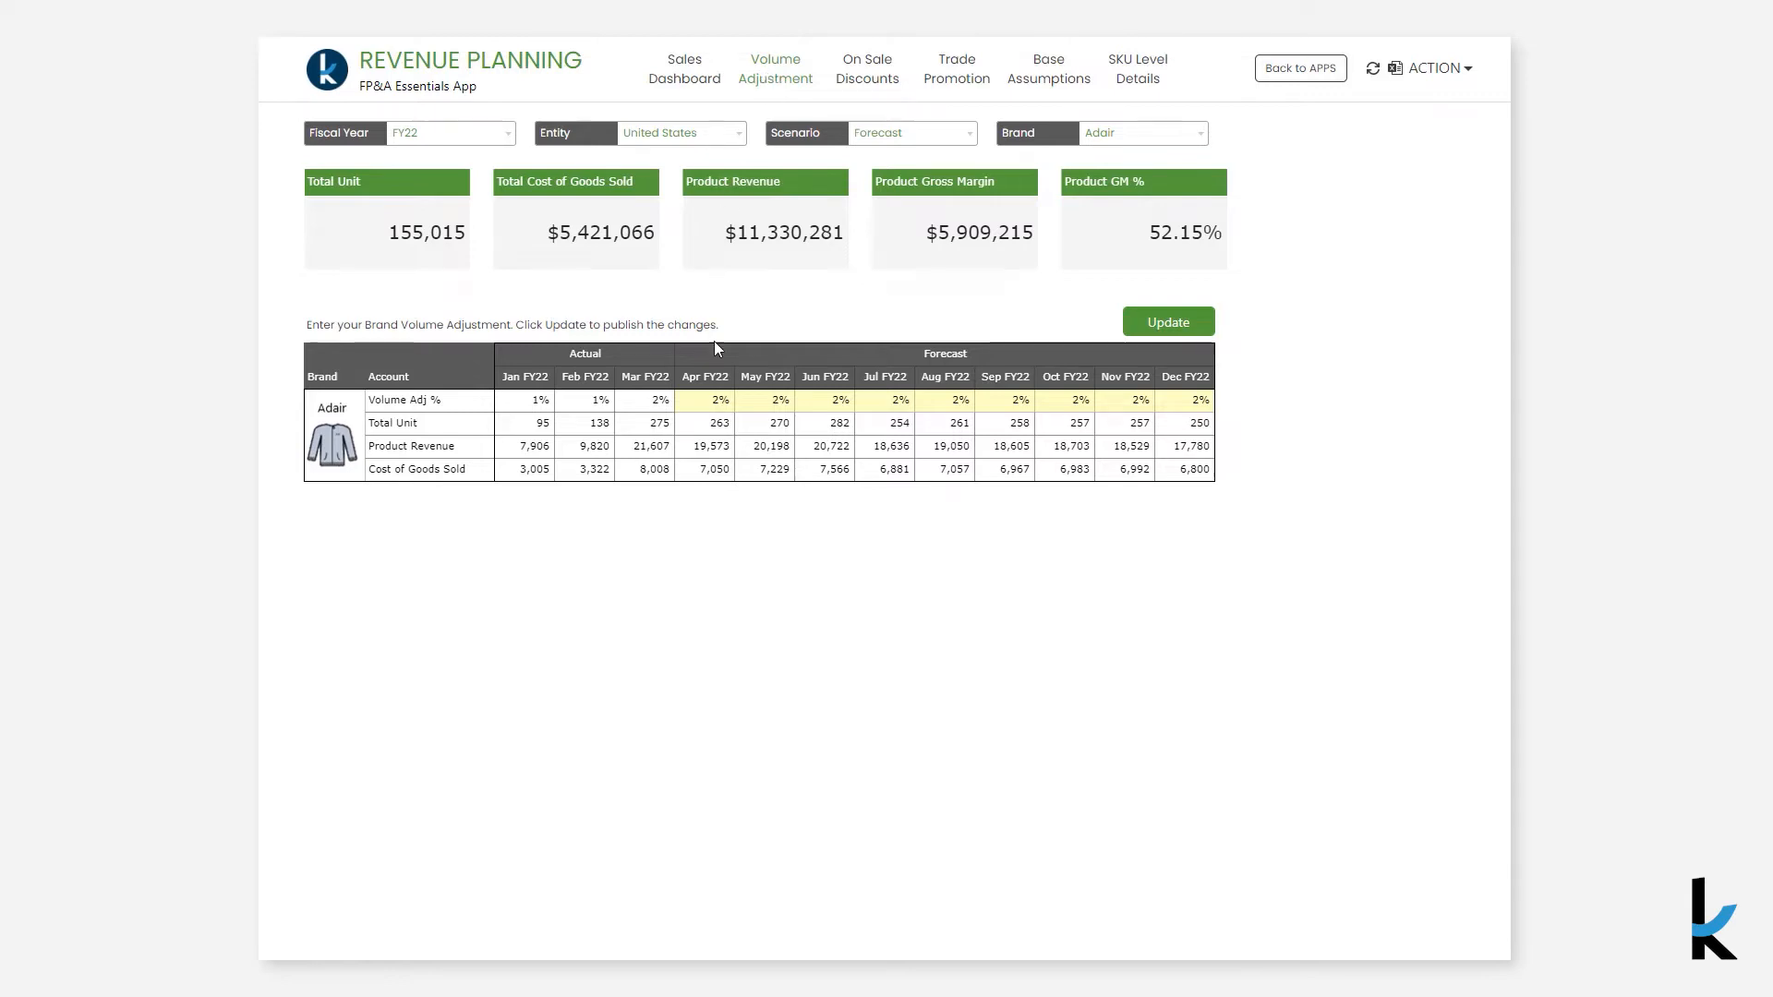
# - Set the Apr FY22 Volume Adj % to 5 and make May FY22 a formula adding 1 to April
pyautogui.click(720, 397)
pyautogui.write('5')
pyautogui.click(772, 403)
pyautogui.write('=')
pyautogui.click(720, 403)
pyautogui.write('+1')
pyautogui.press('Return')
# - Fill the May formula across through Dec FY22 and publish the volume adjustments
pyautogui.click(793, 405)
pyautogui.click(793, 420)
pyautogui.click(793, 406)
pyautogui.moveTo(793, 414); pyautogui.dragTo(1210, 416)
pyautogui.click(1187, 335)
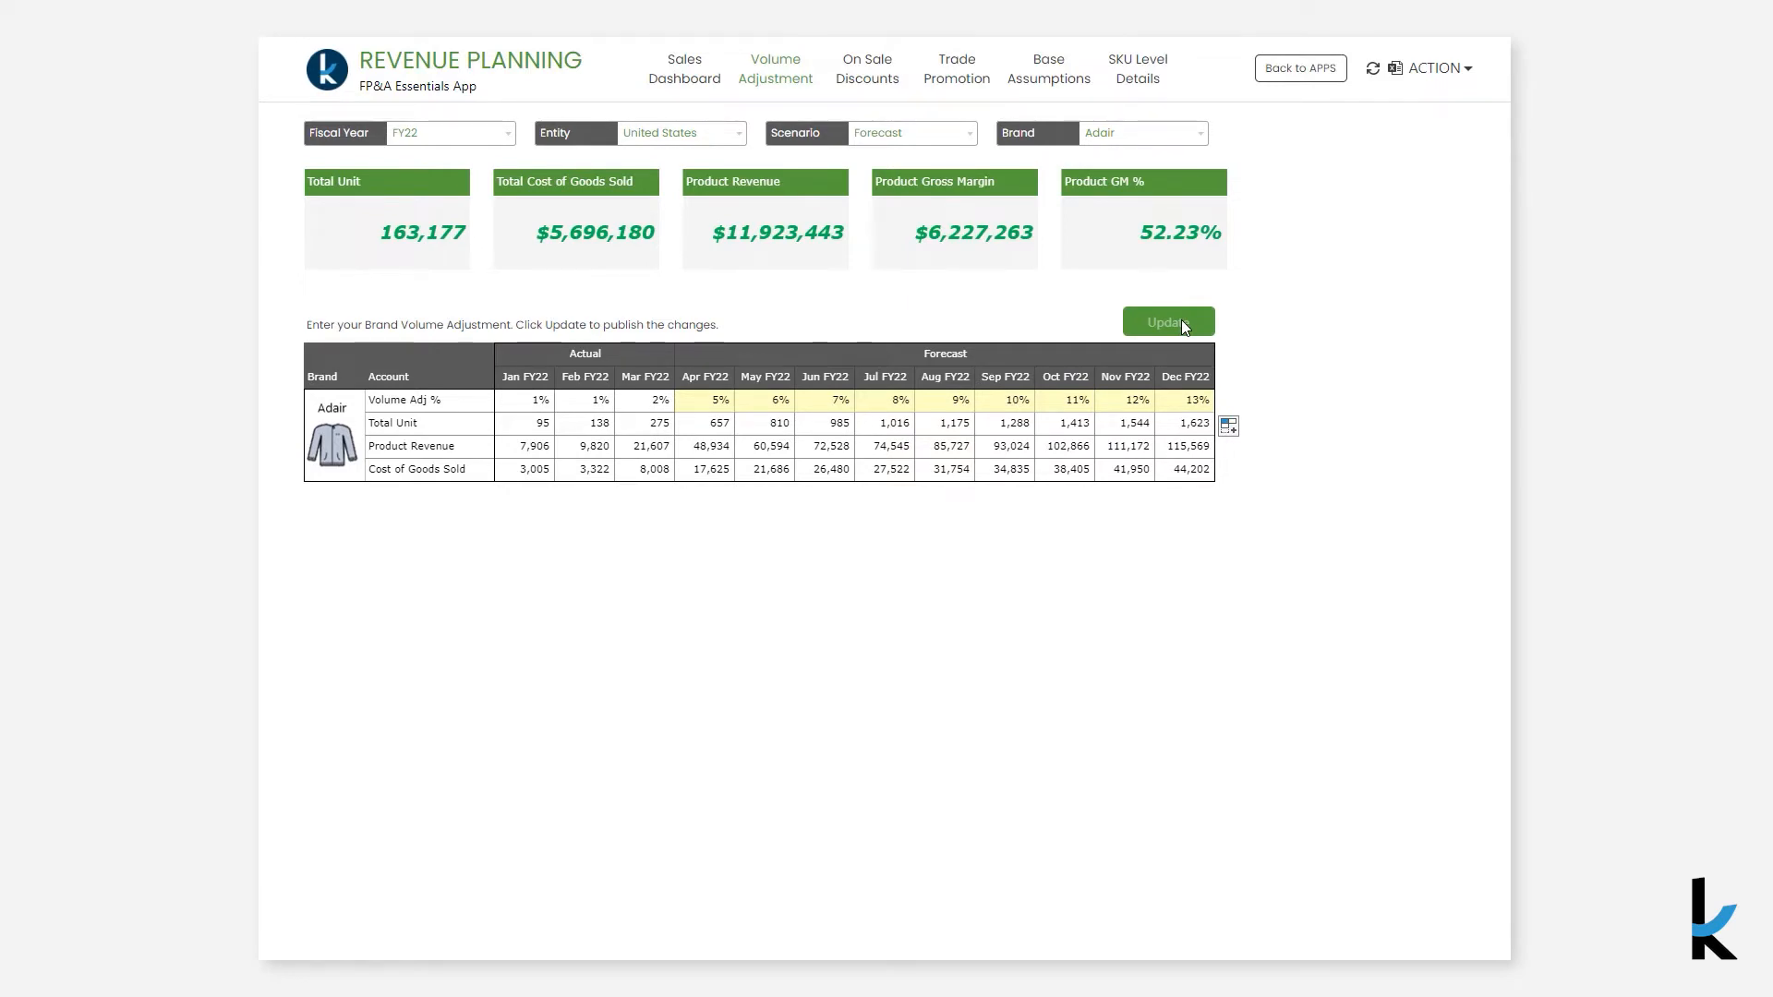
# - Open the Sales Dashboard and inspect the previous values of the changed forecast cells
pyautogui.click(705, 86)
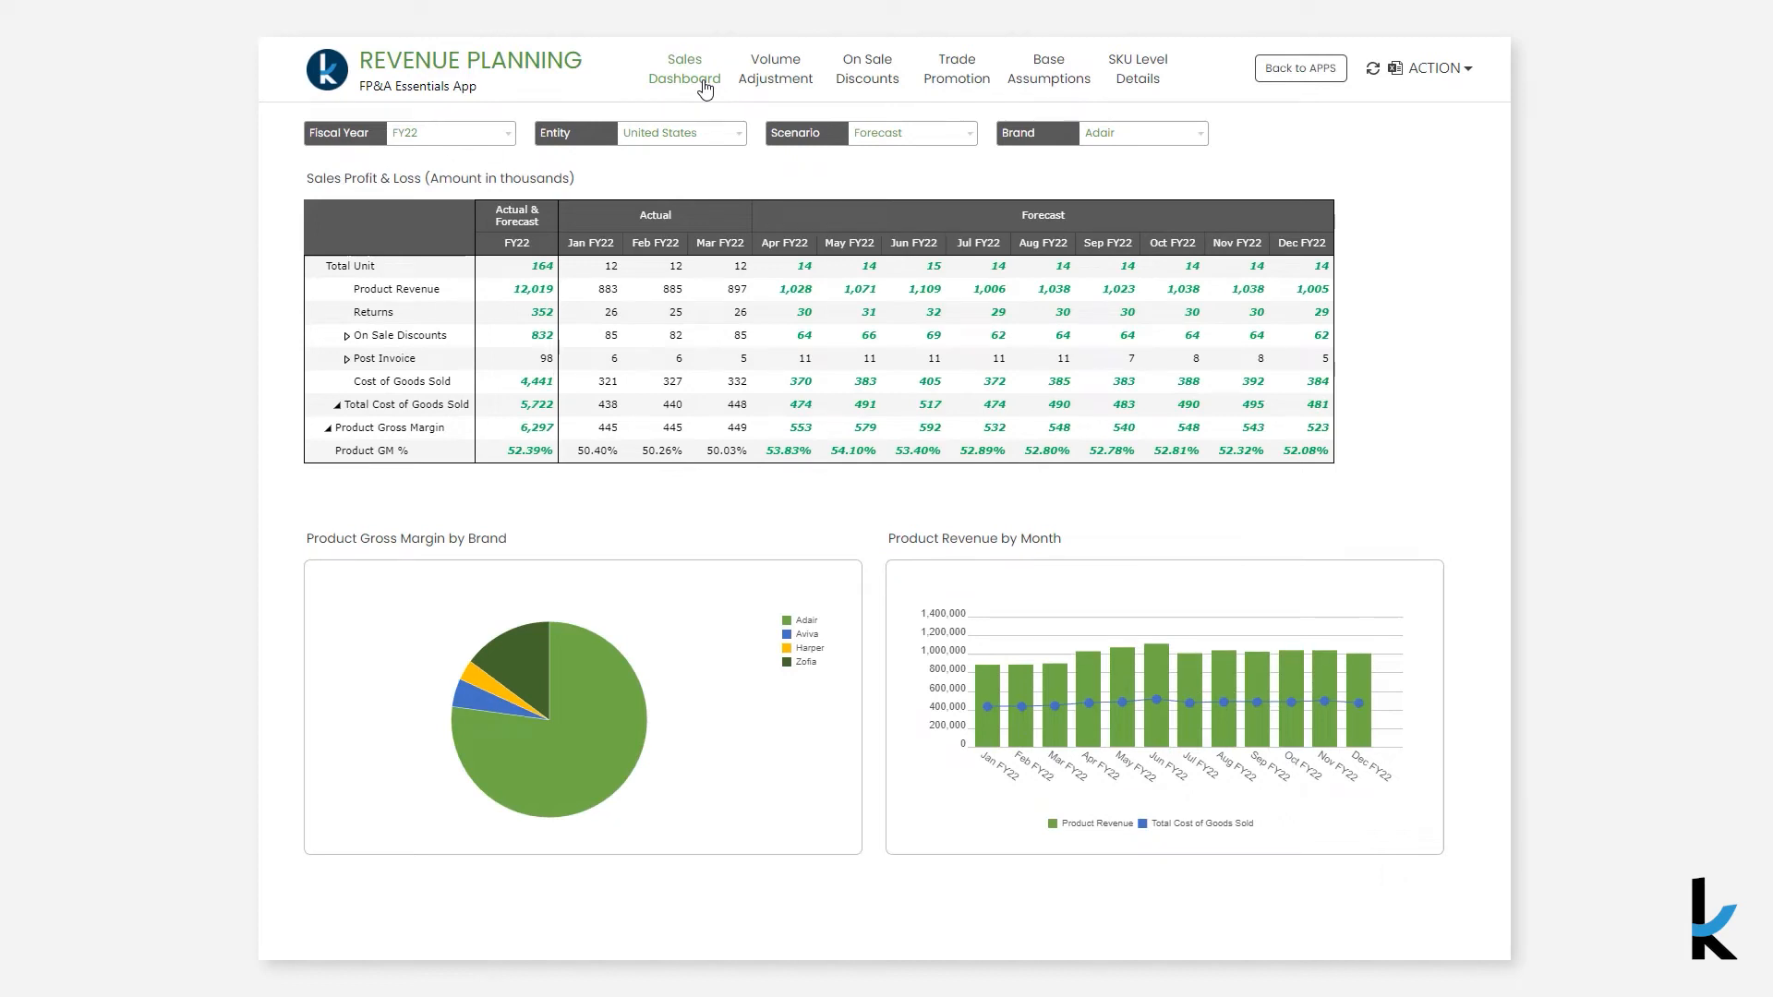
pyautogui.moveTo(794, 292)
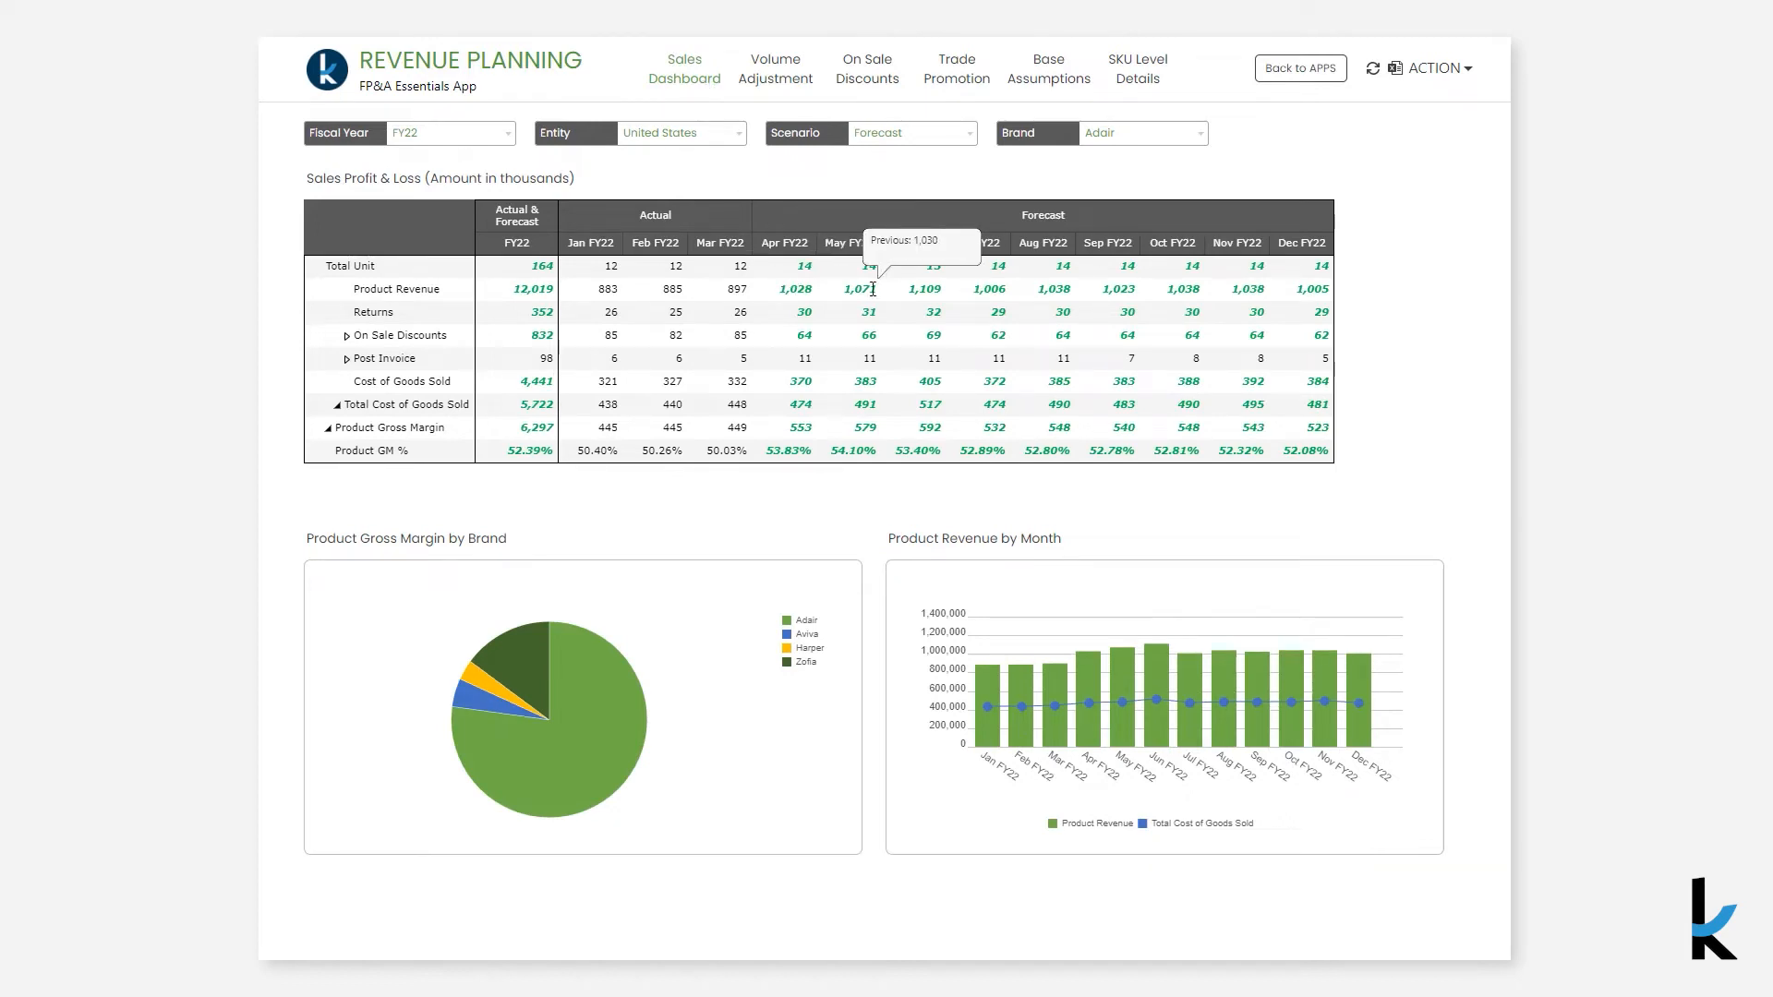
pyautogui.moveTo(903, 290)
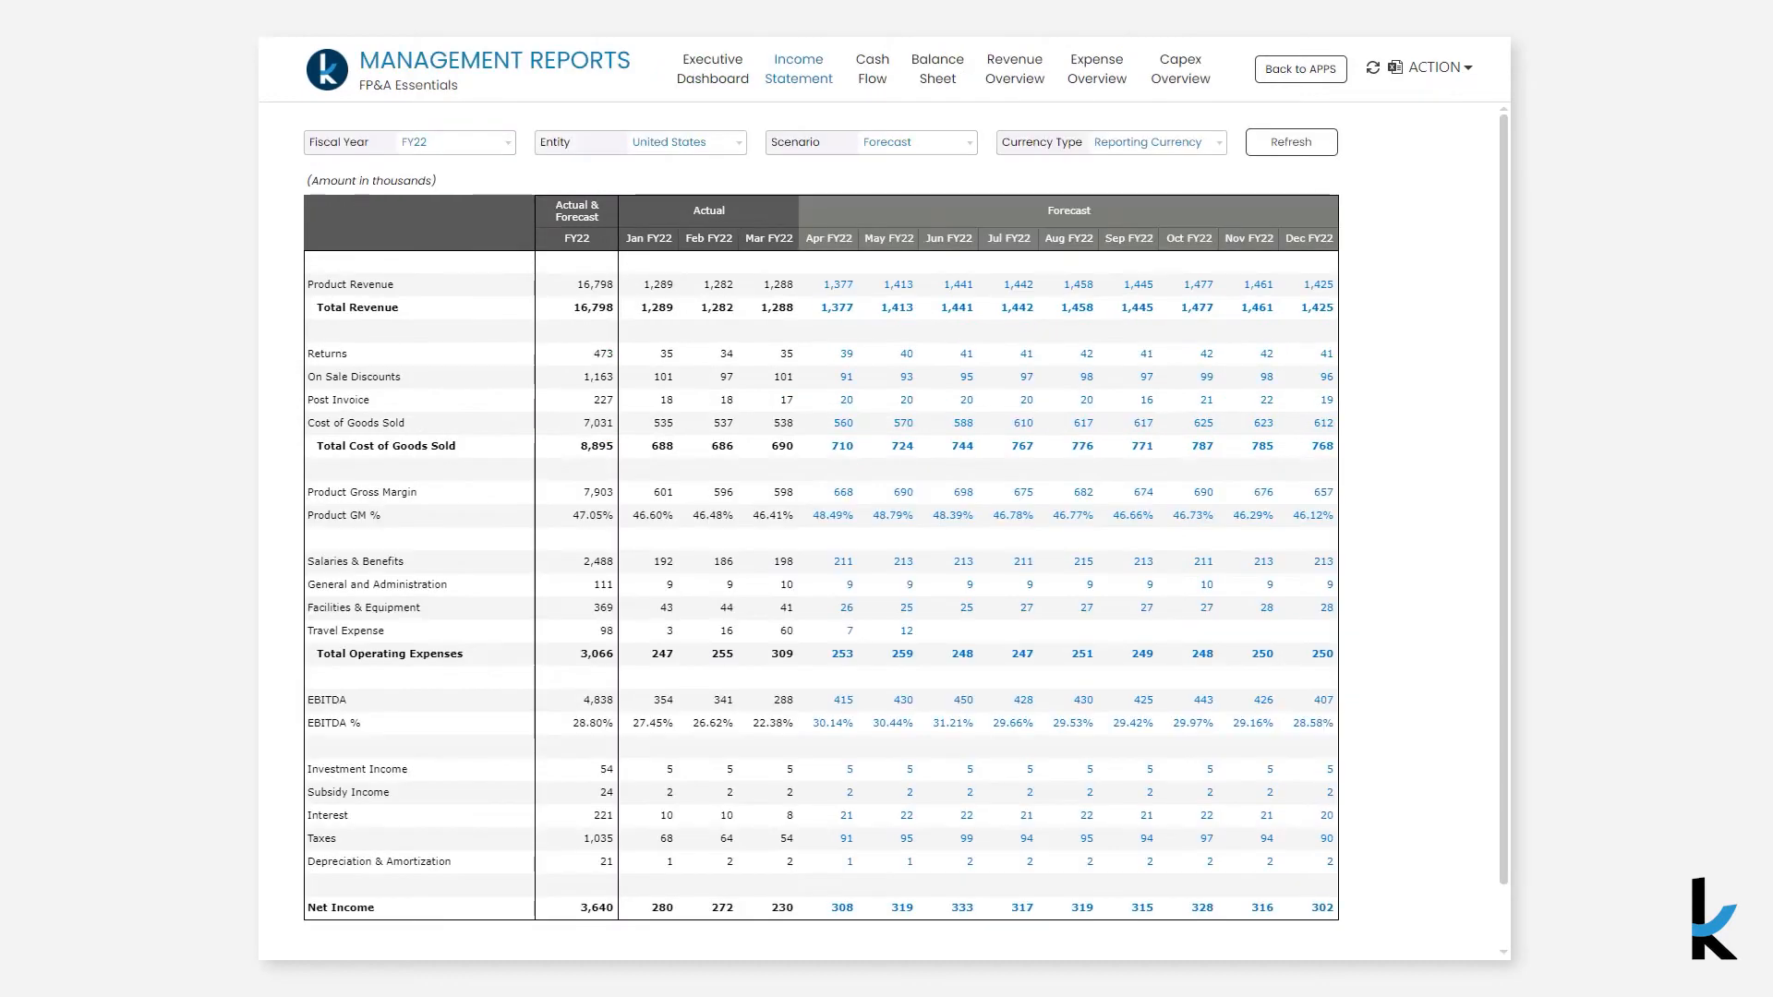
# - Refresh the Management Reports income statement, then view the Cash Flow and Balance Sheet reports
pyautogui.click(1275, 142)
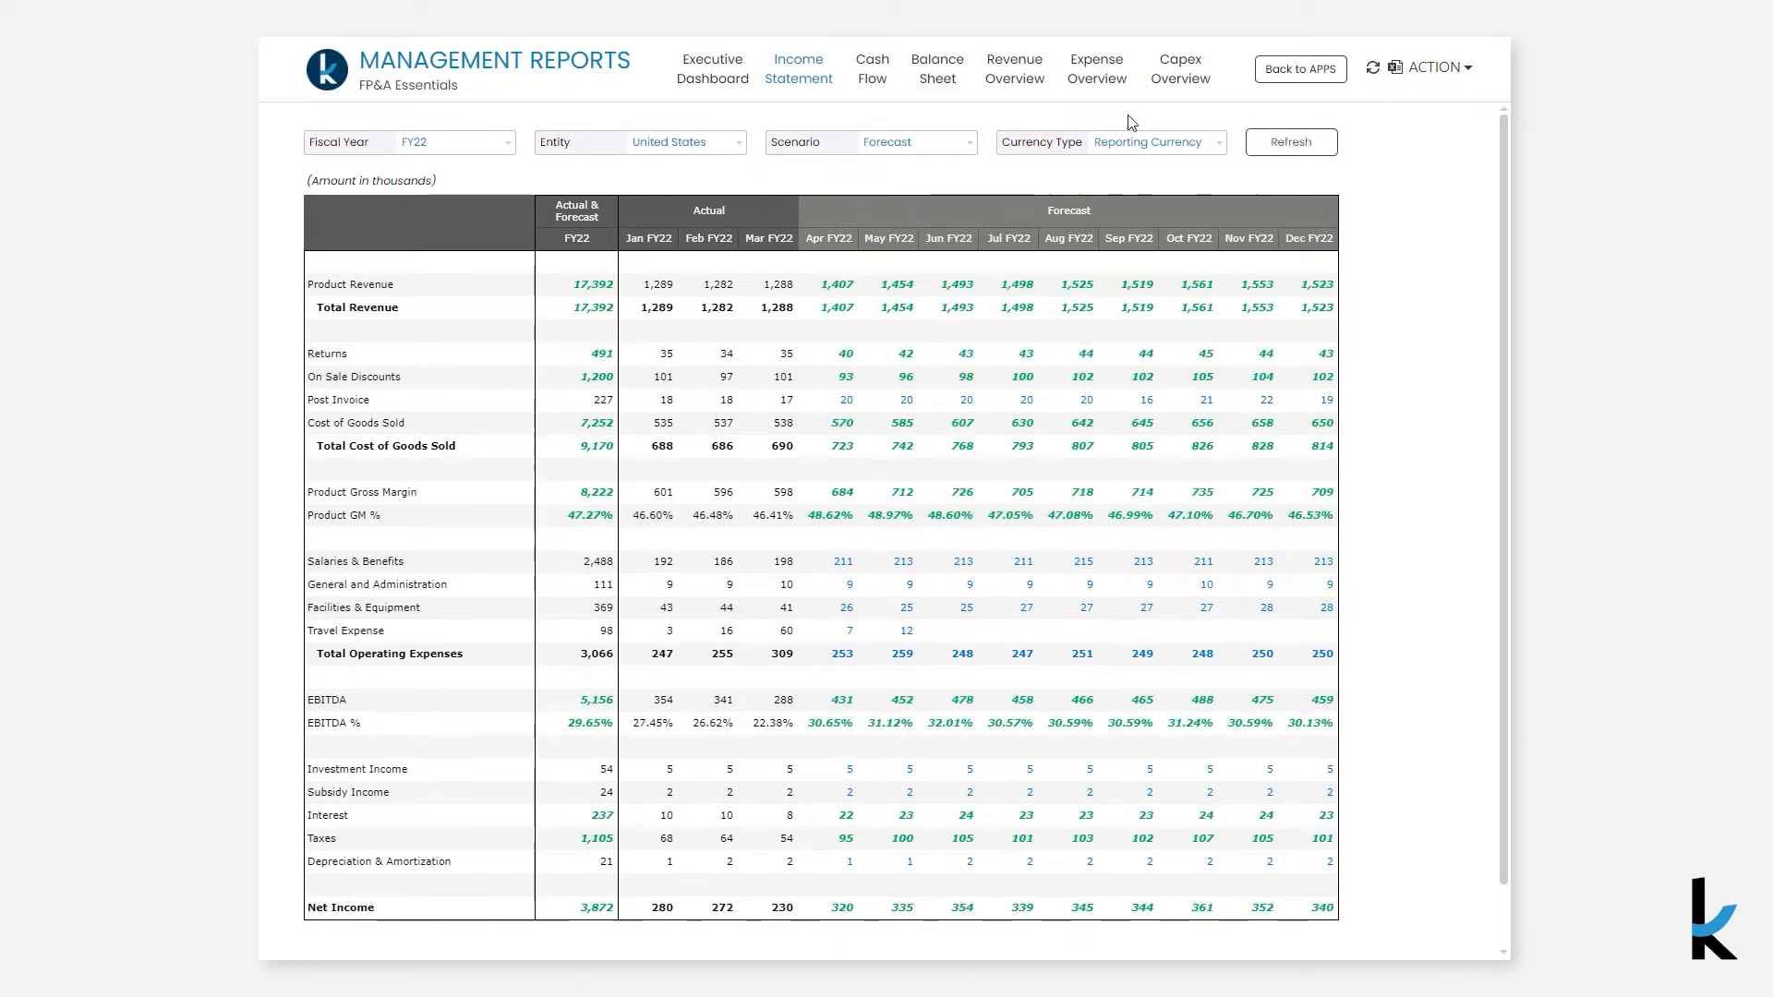
pyautogui.click(875, 77)
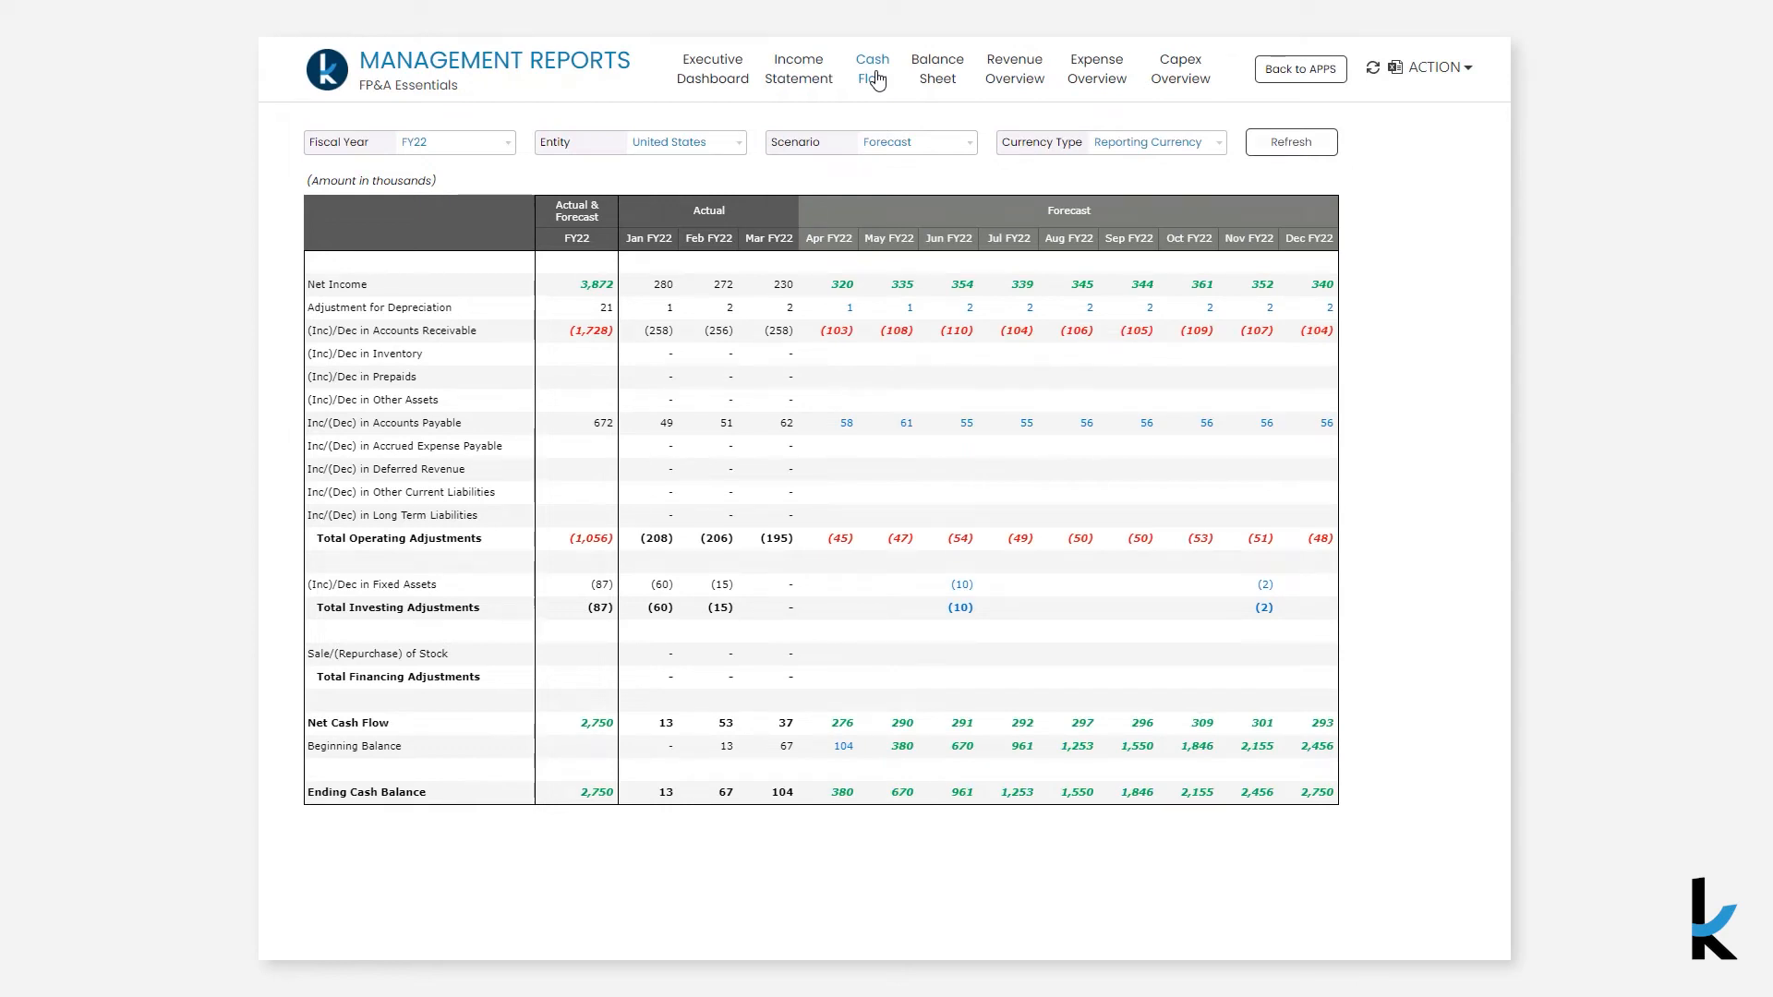
pyautogui.click(931, 81)
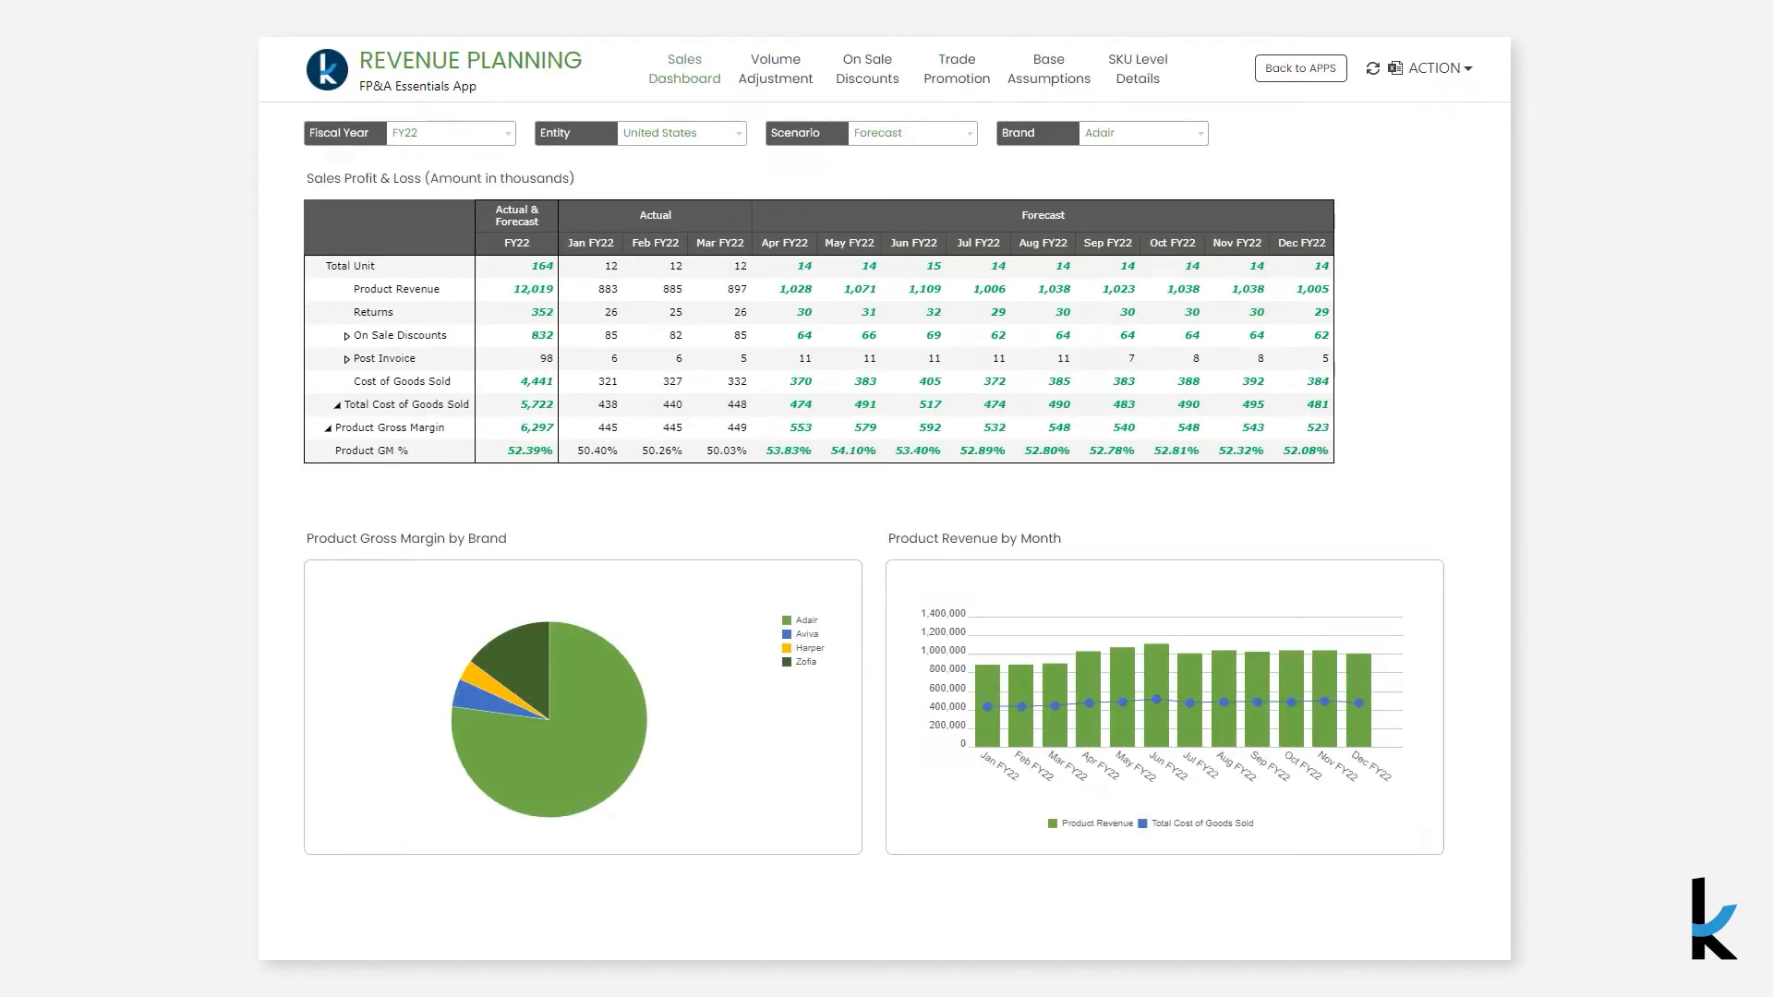
# - Open Trade Promotion and add a new trade spend line under the Promotions category
pyautogui.click(965, 66)
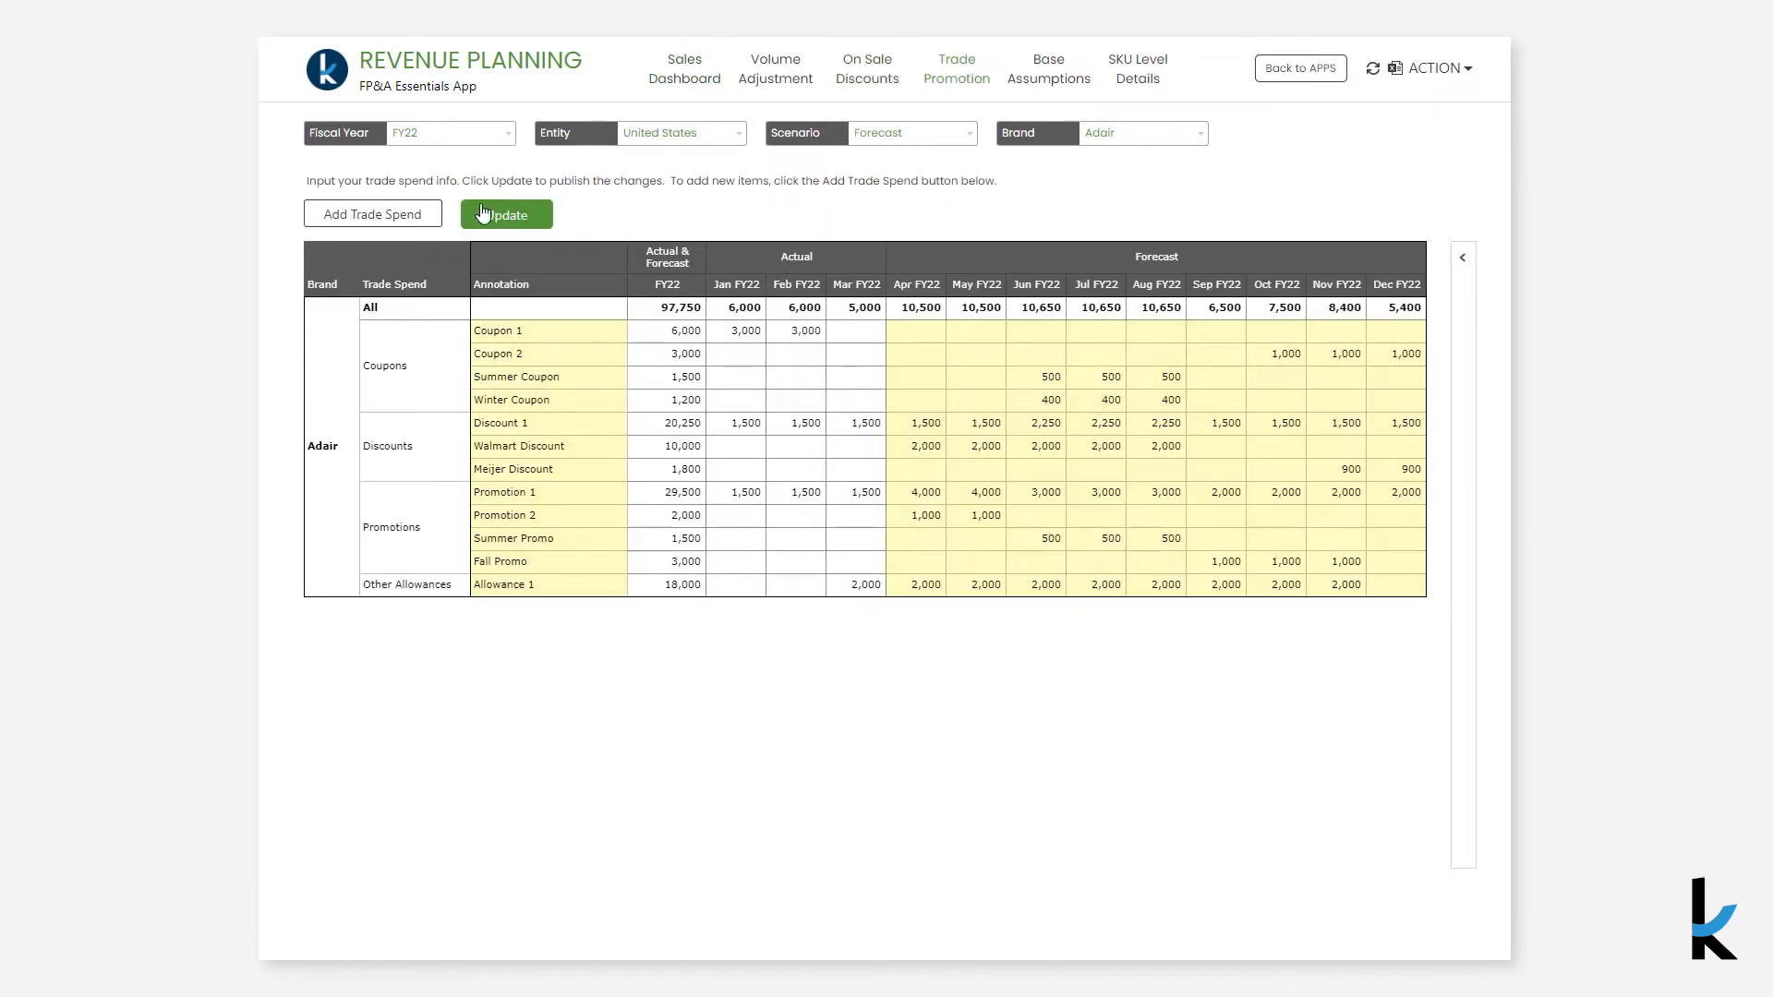
pyautogui.click(403, 222)
pyautogui.click(725, 394)
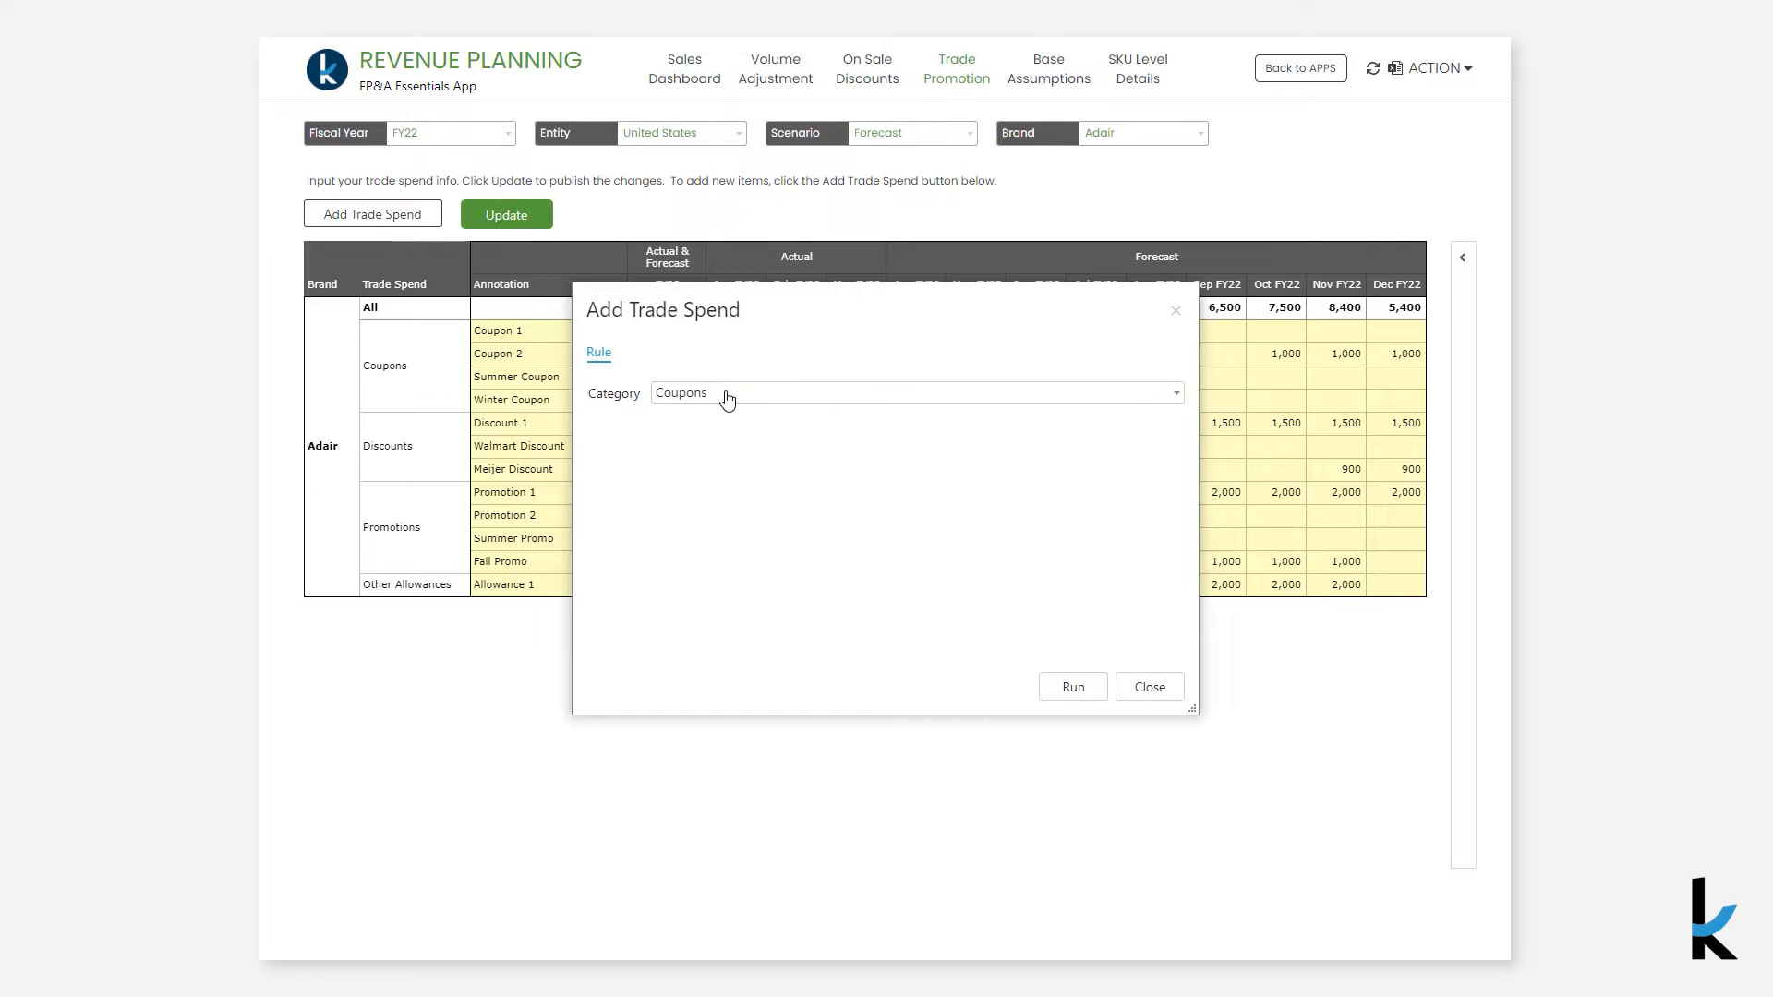
pyautogui.click(751, 565)
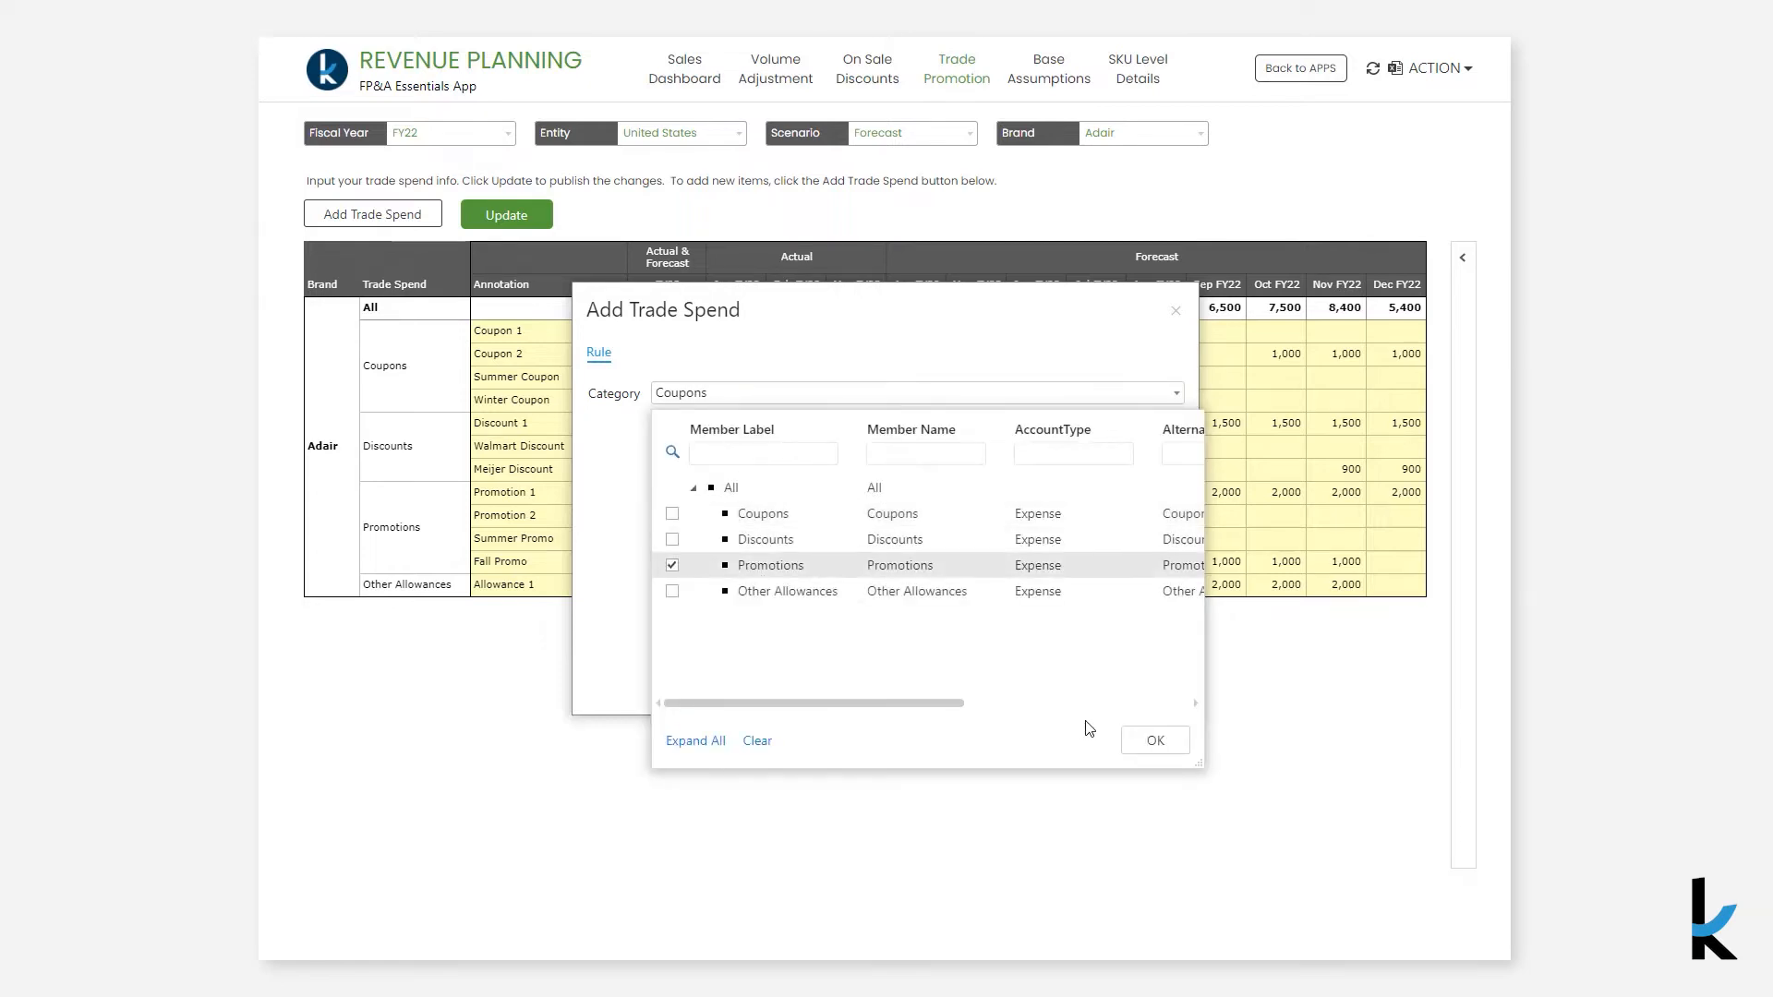
pyautogui.click(1153, 739)
pyautogui.click(1090, 689)
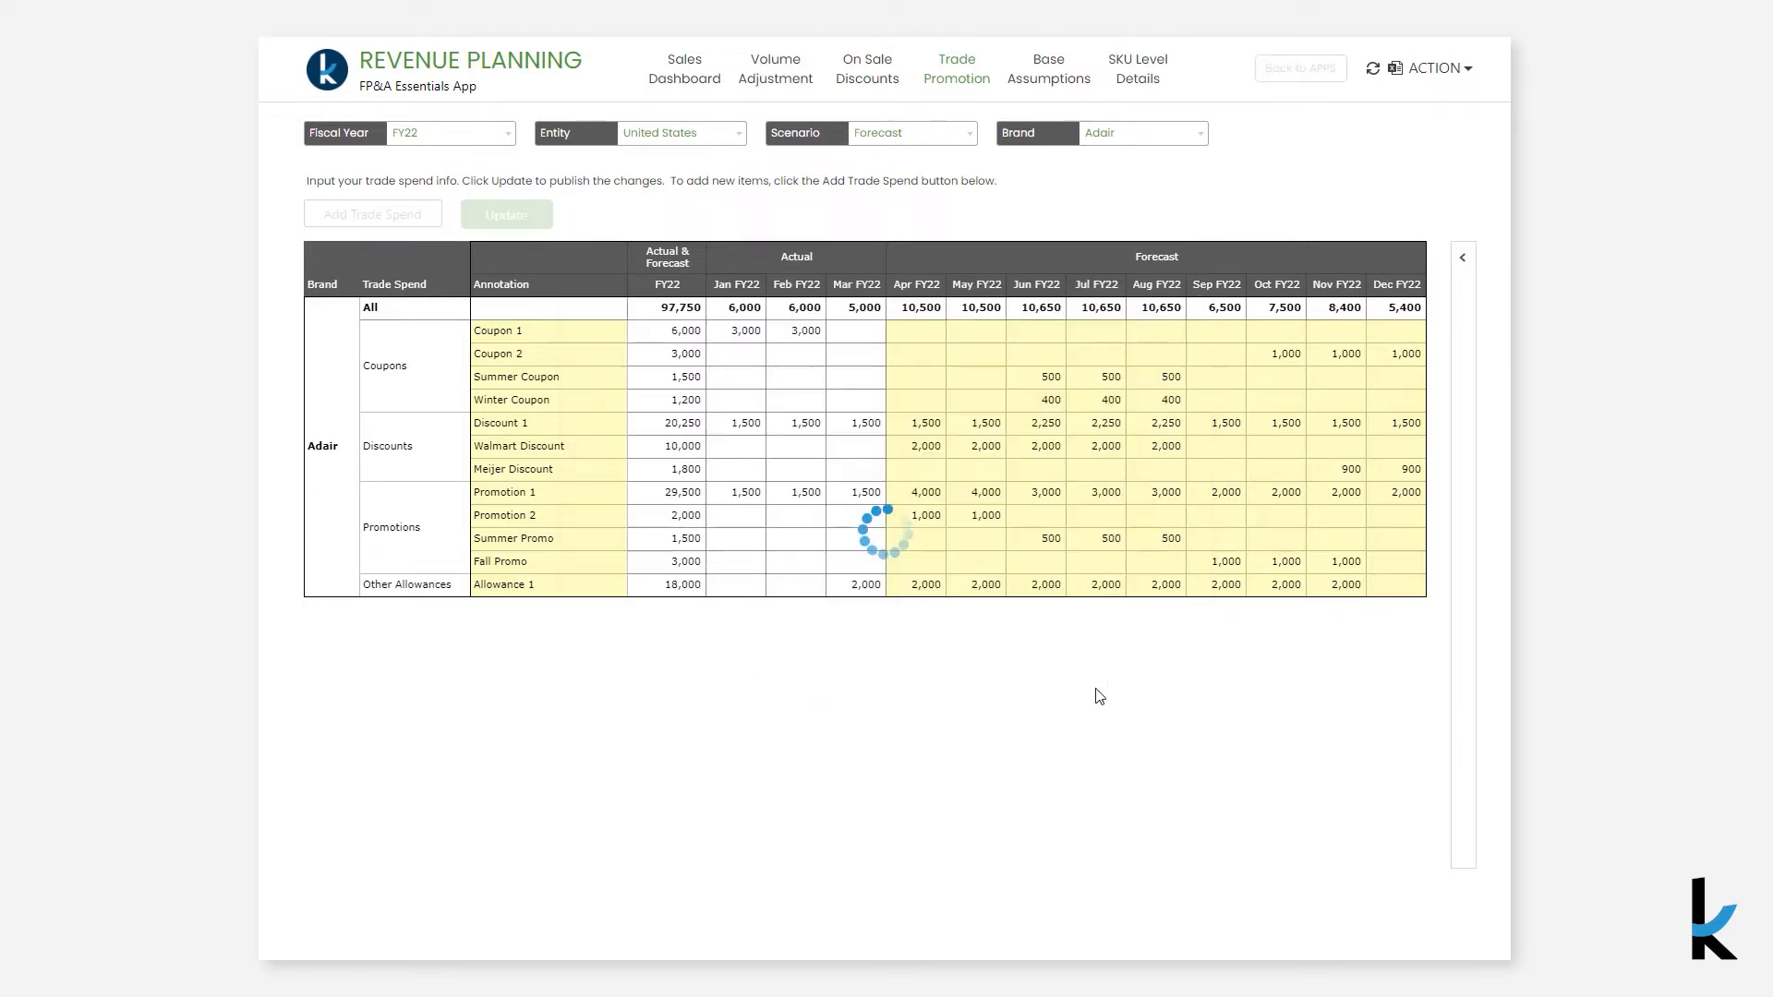
# - Label the new promotion line Winter Promo and enter its Jun FY22 amount
pyautogui.click(586, 591)
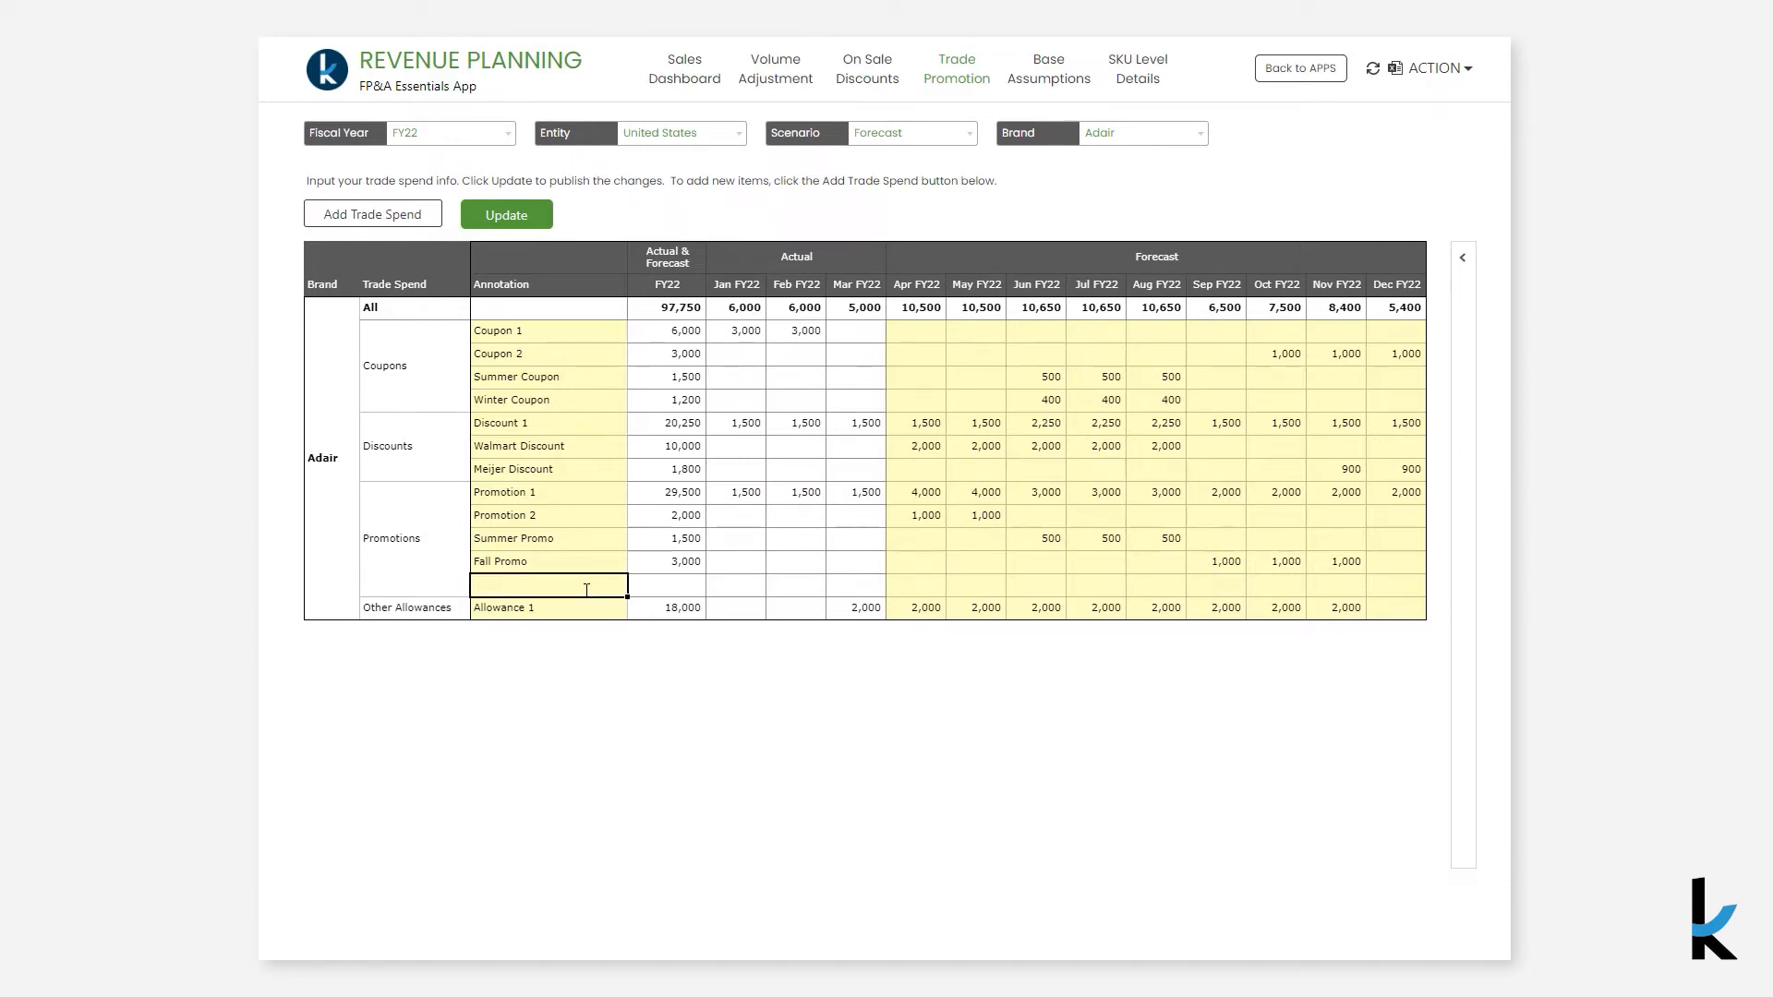
pyautogui.write('er Promo')
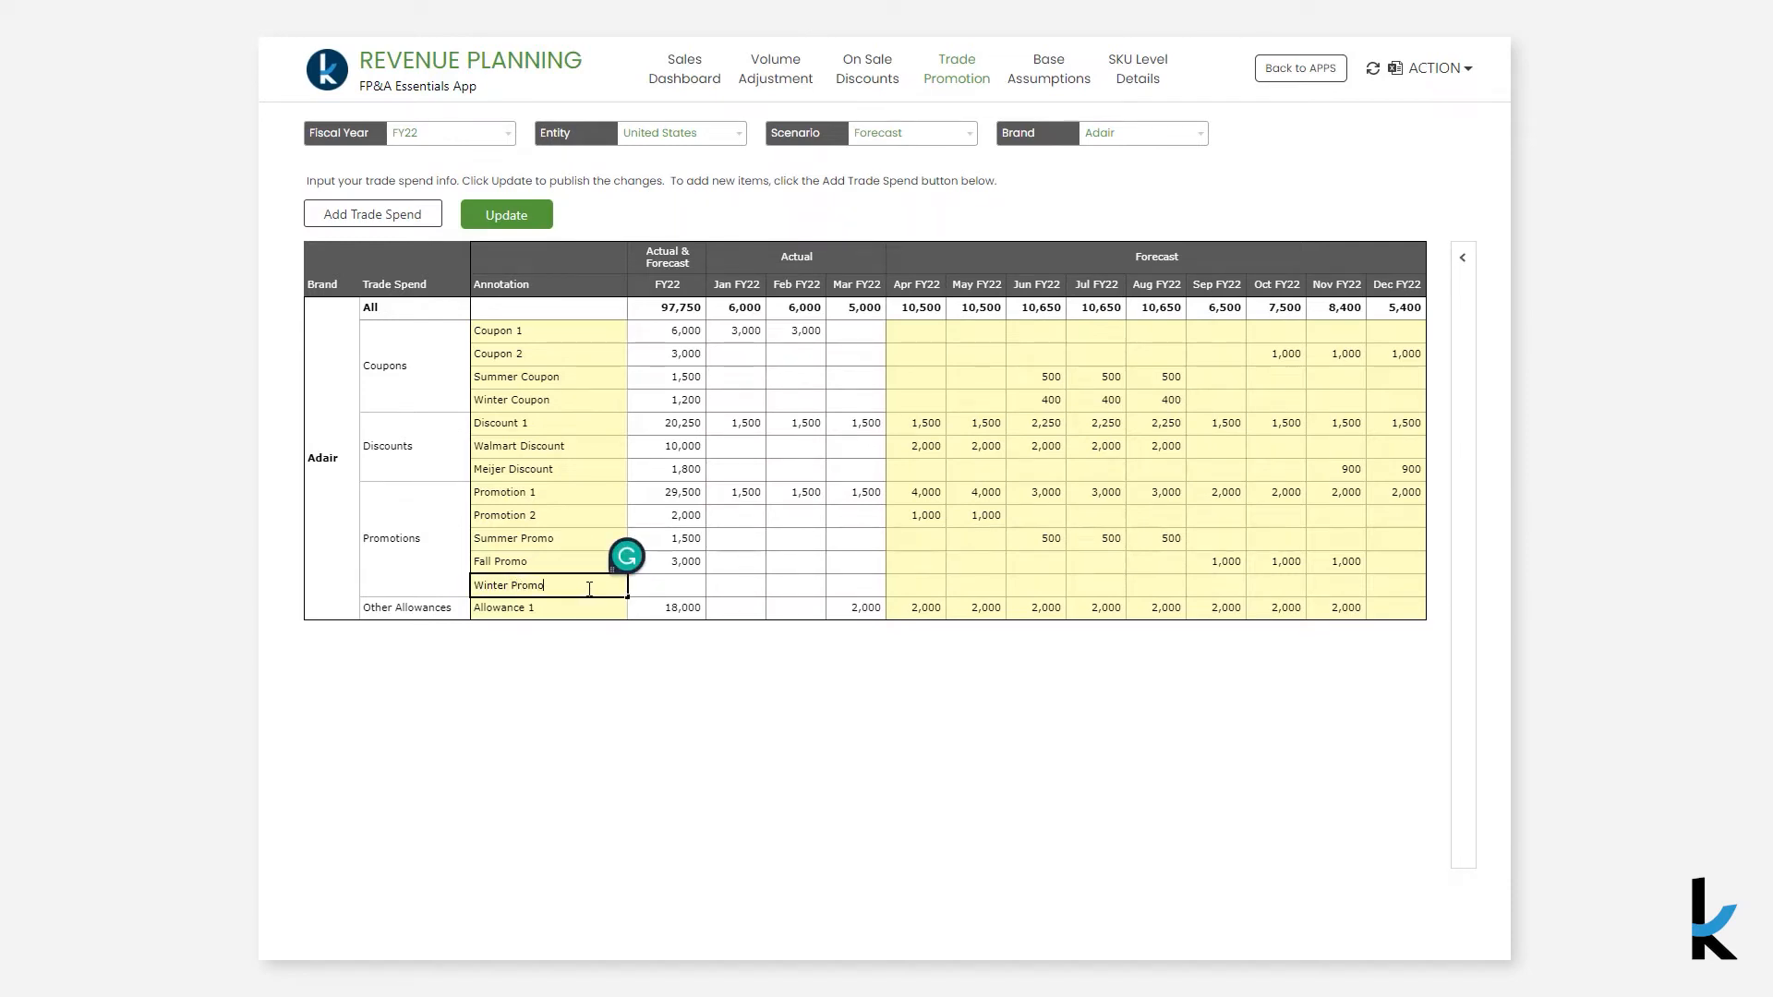
pyautogui.click(1049, 592)
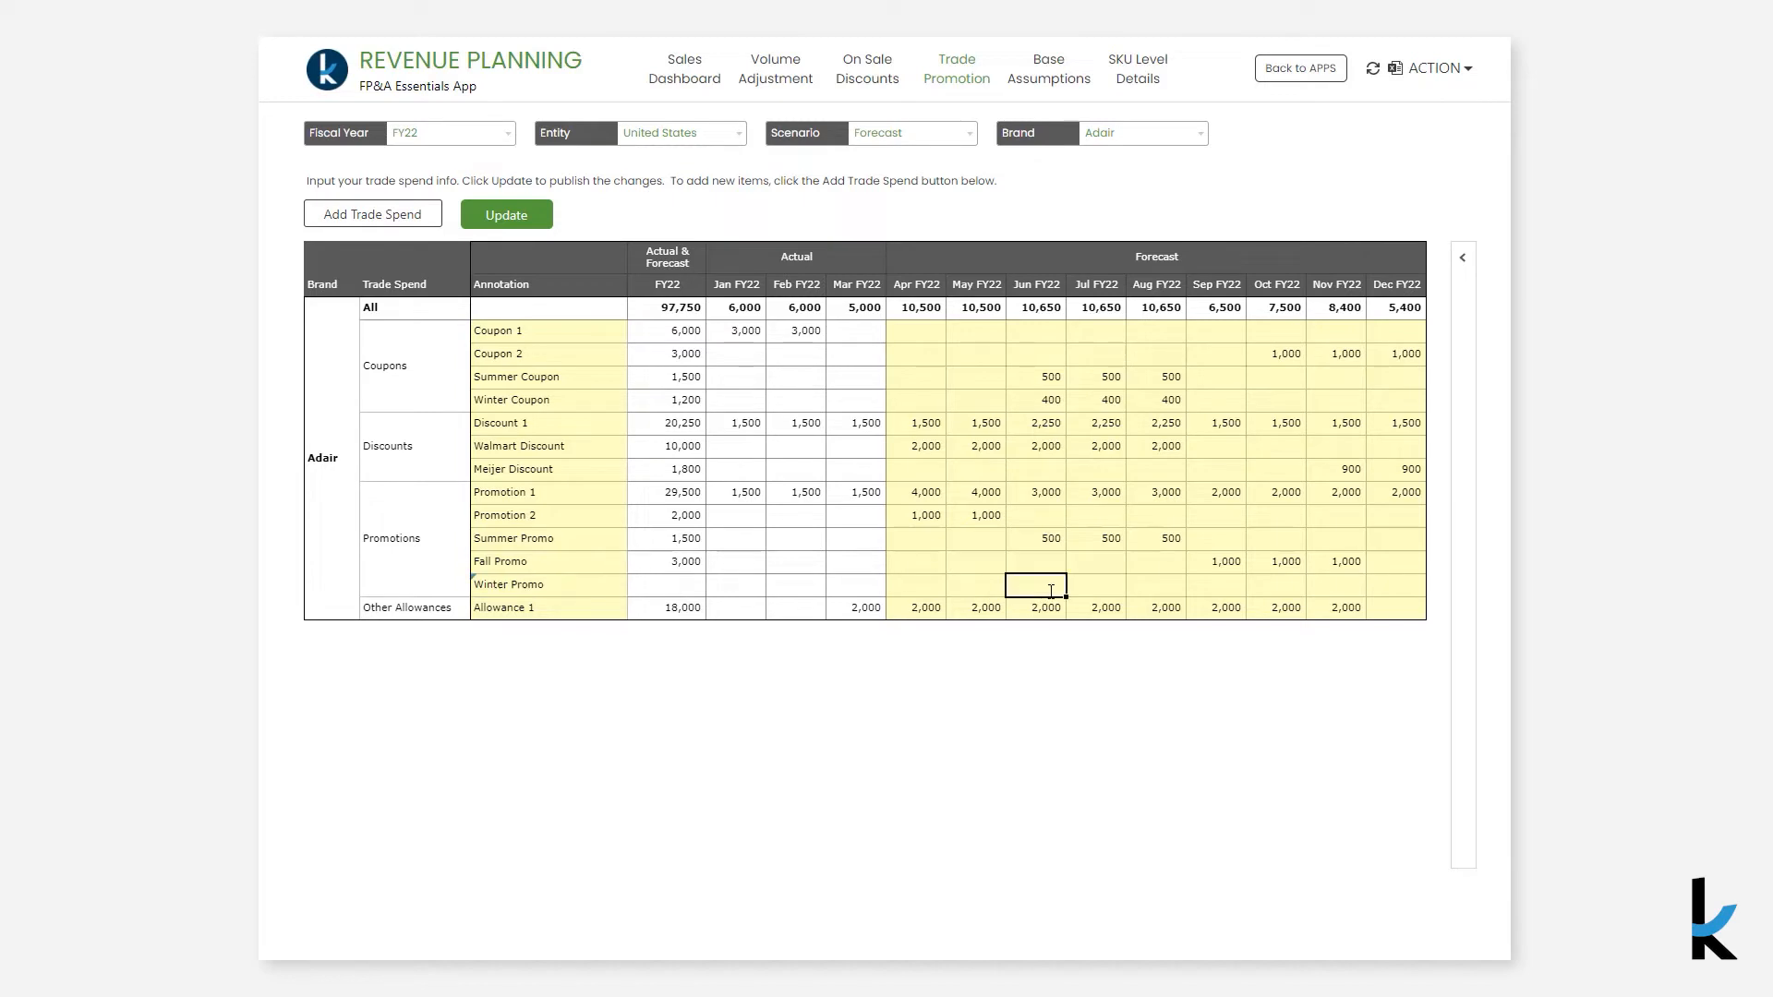
pyautogui.press('Return')
# - Fill the Jun FY22 amount across Jul and Aug FY22 and publish the trade spend update
pyautogui.click(1052, 592)
pyautogui.moveTo(1066, 602); pyautogui.dragTo(1185, 595)
pyautogui.click(510, 213)
# - Open the Review side panel and turn on showing changes between dates
pyautogui.click(1459, 264)
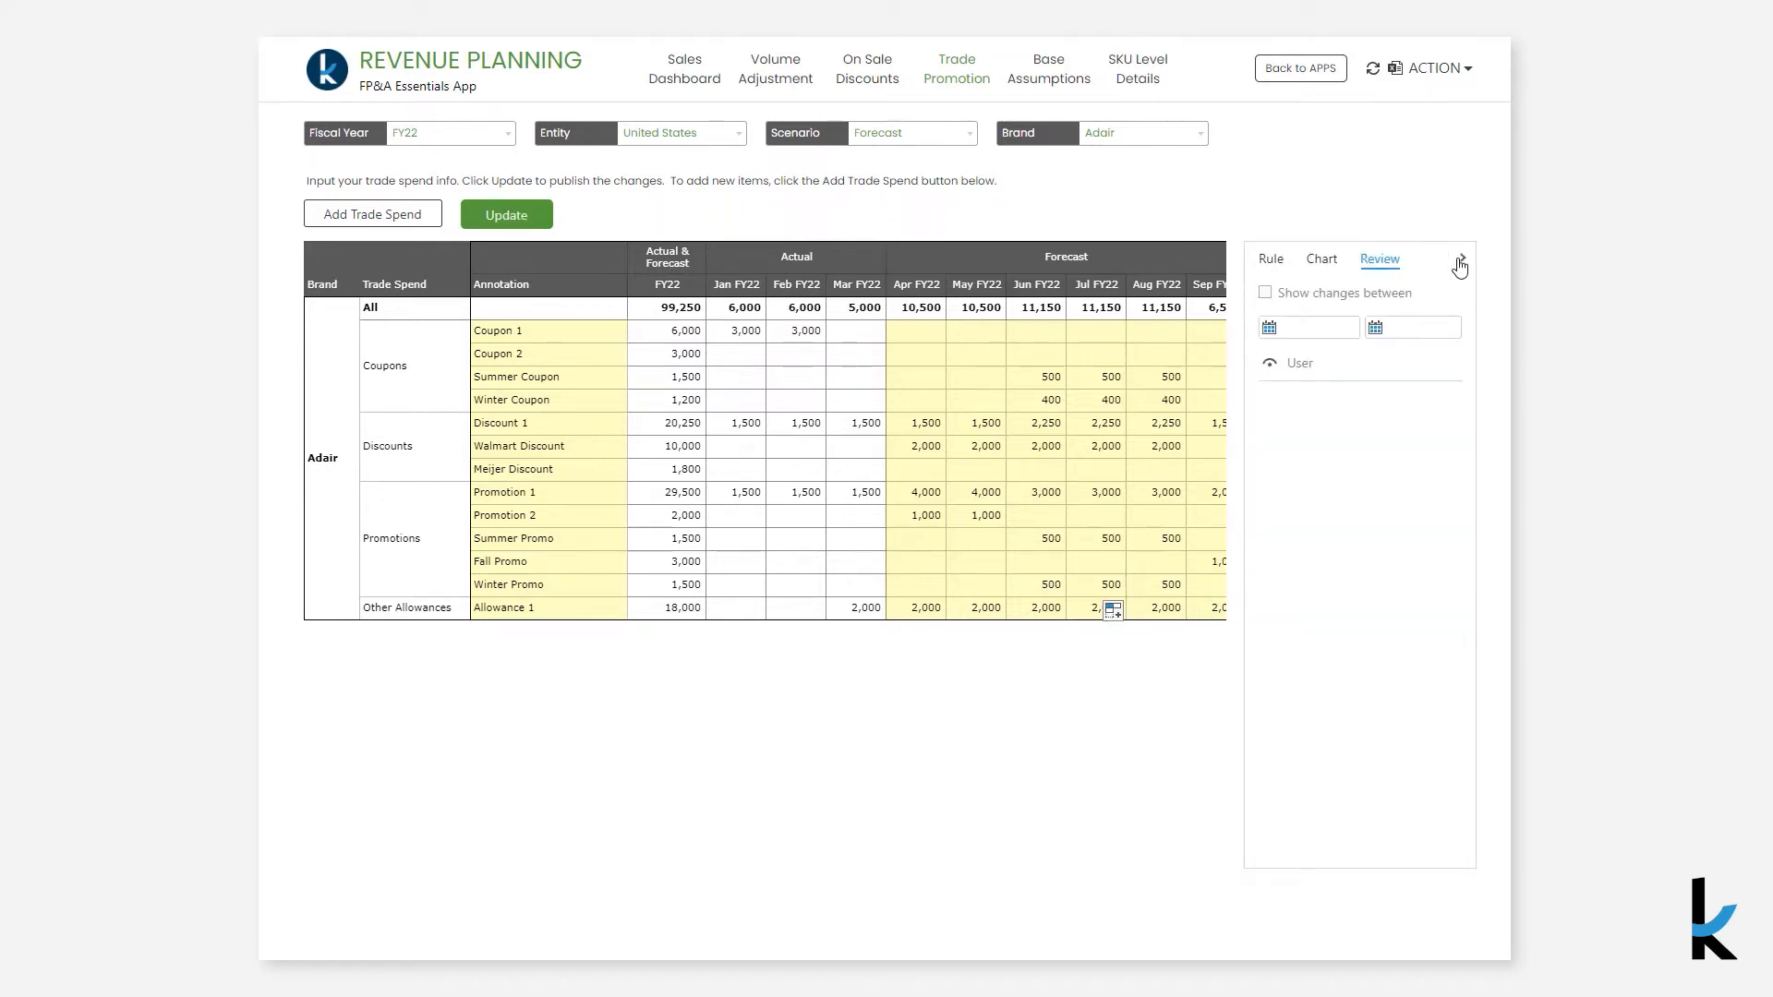
pyautogui.click(1265, 293)
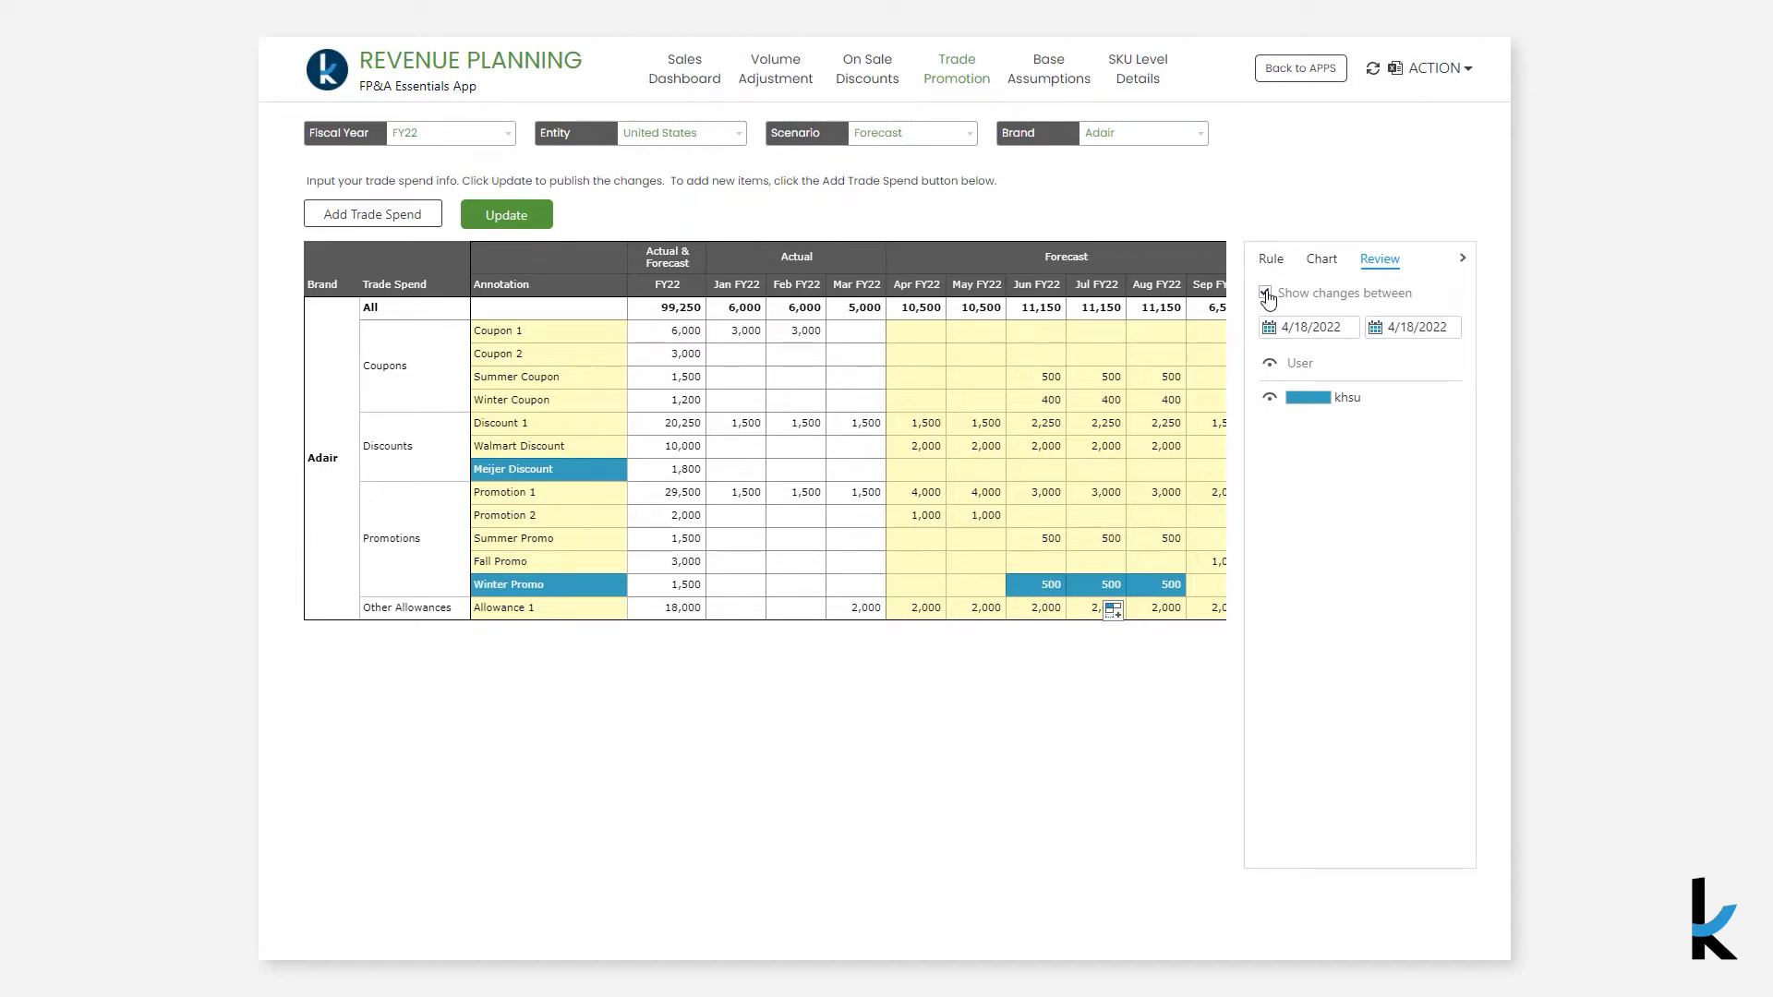
# - Open Base Assumptions and switch the Account filter to Base Price, then to Base Cost
pyautogui.click(1062, 83)
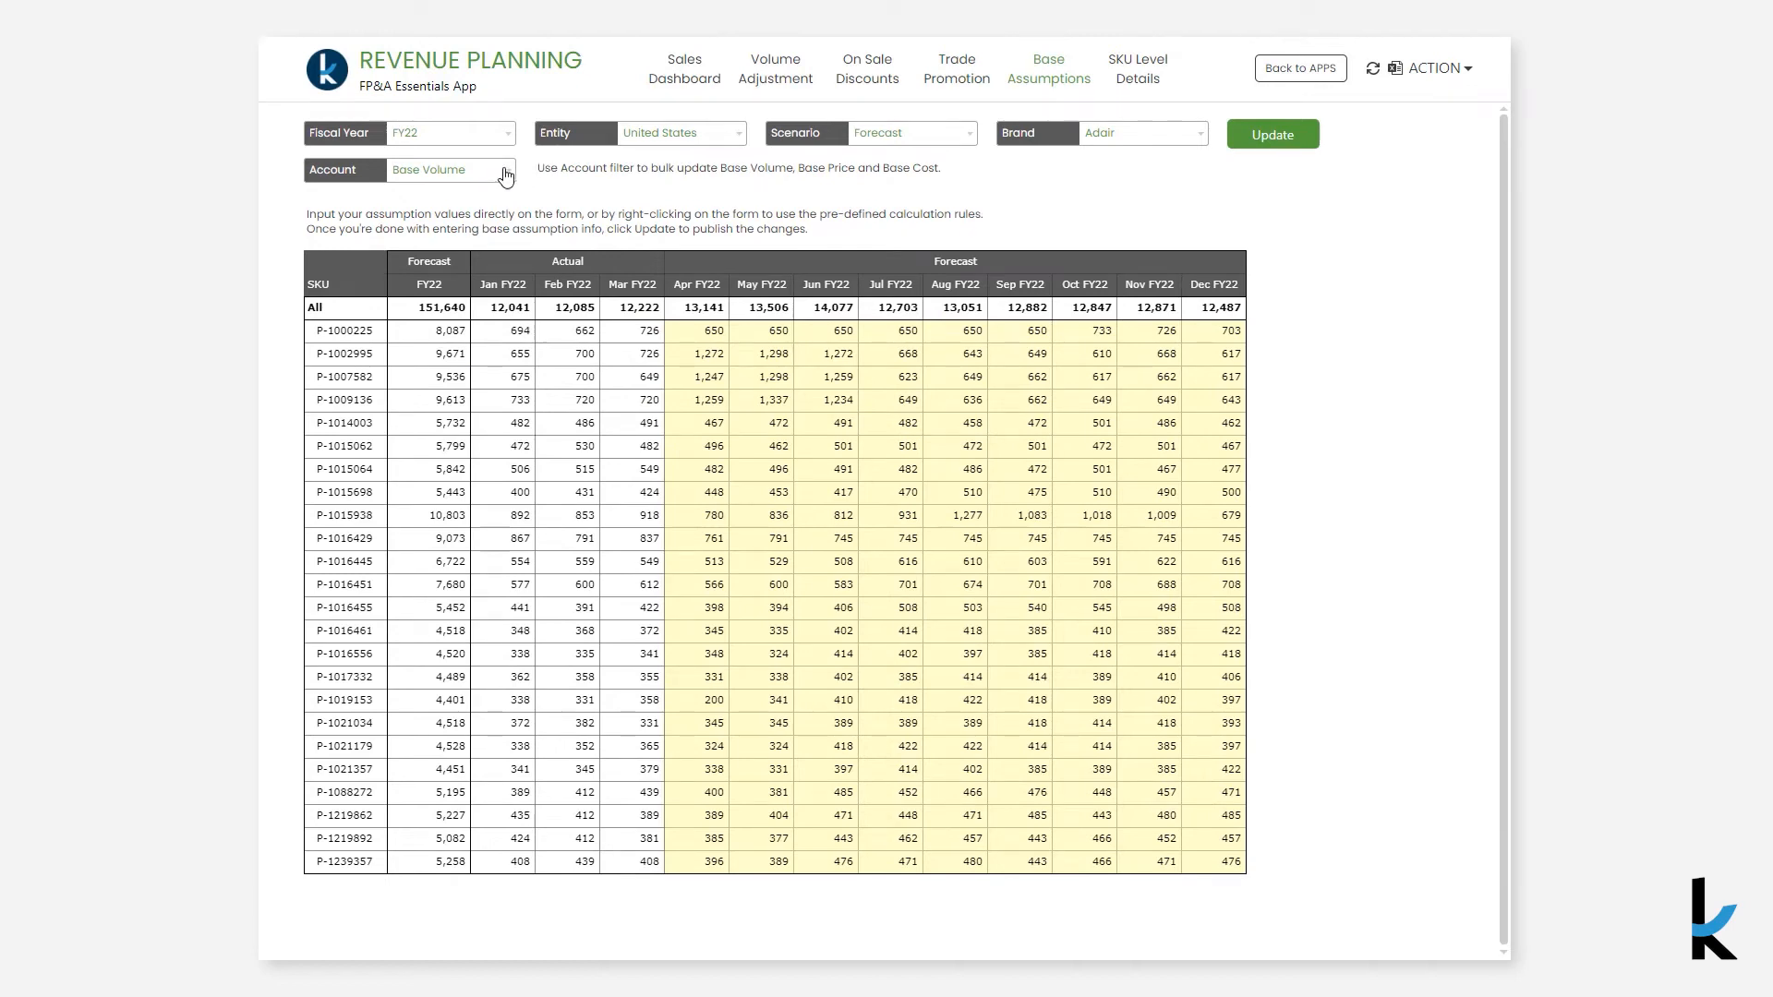
pyautogui.click(509, 173)
pyautogui.click(491, 296)
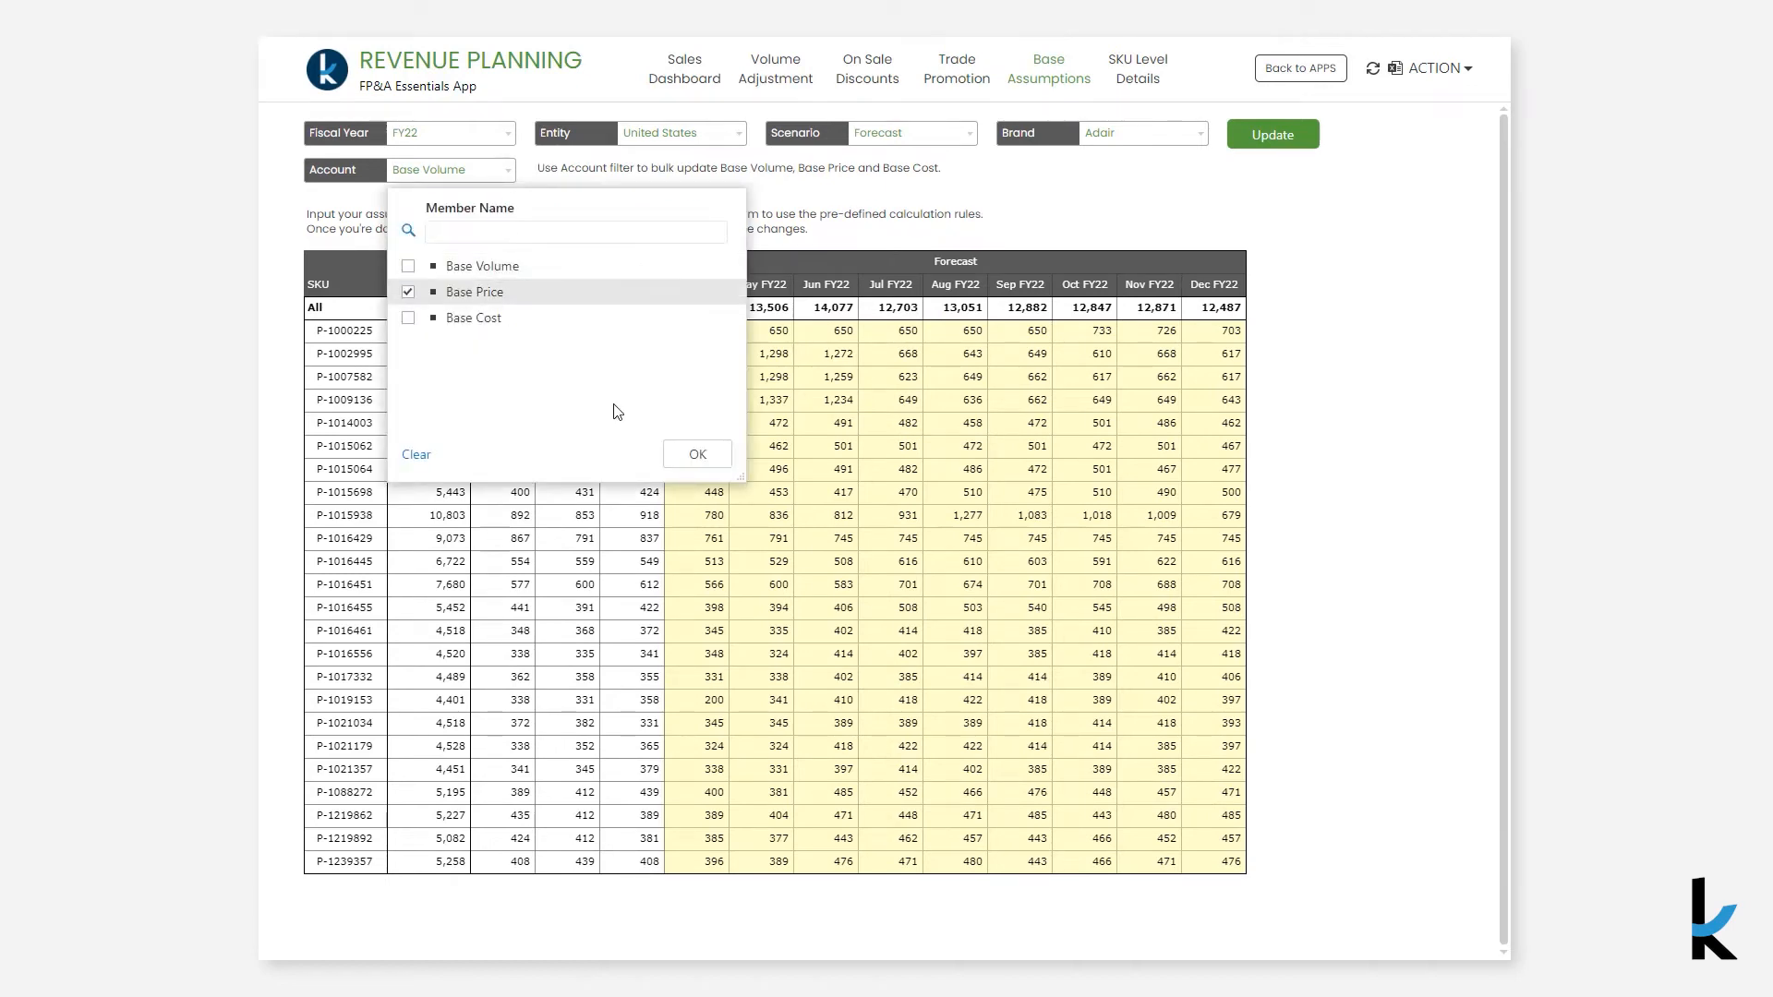
pyautogui.click(696, 458)
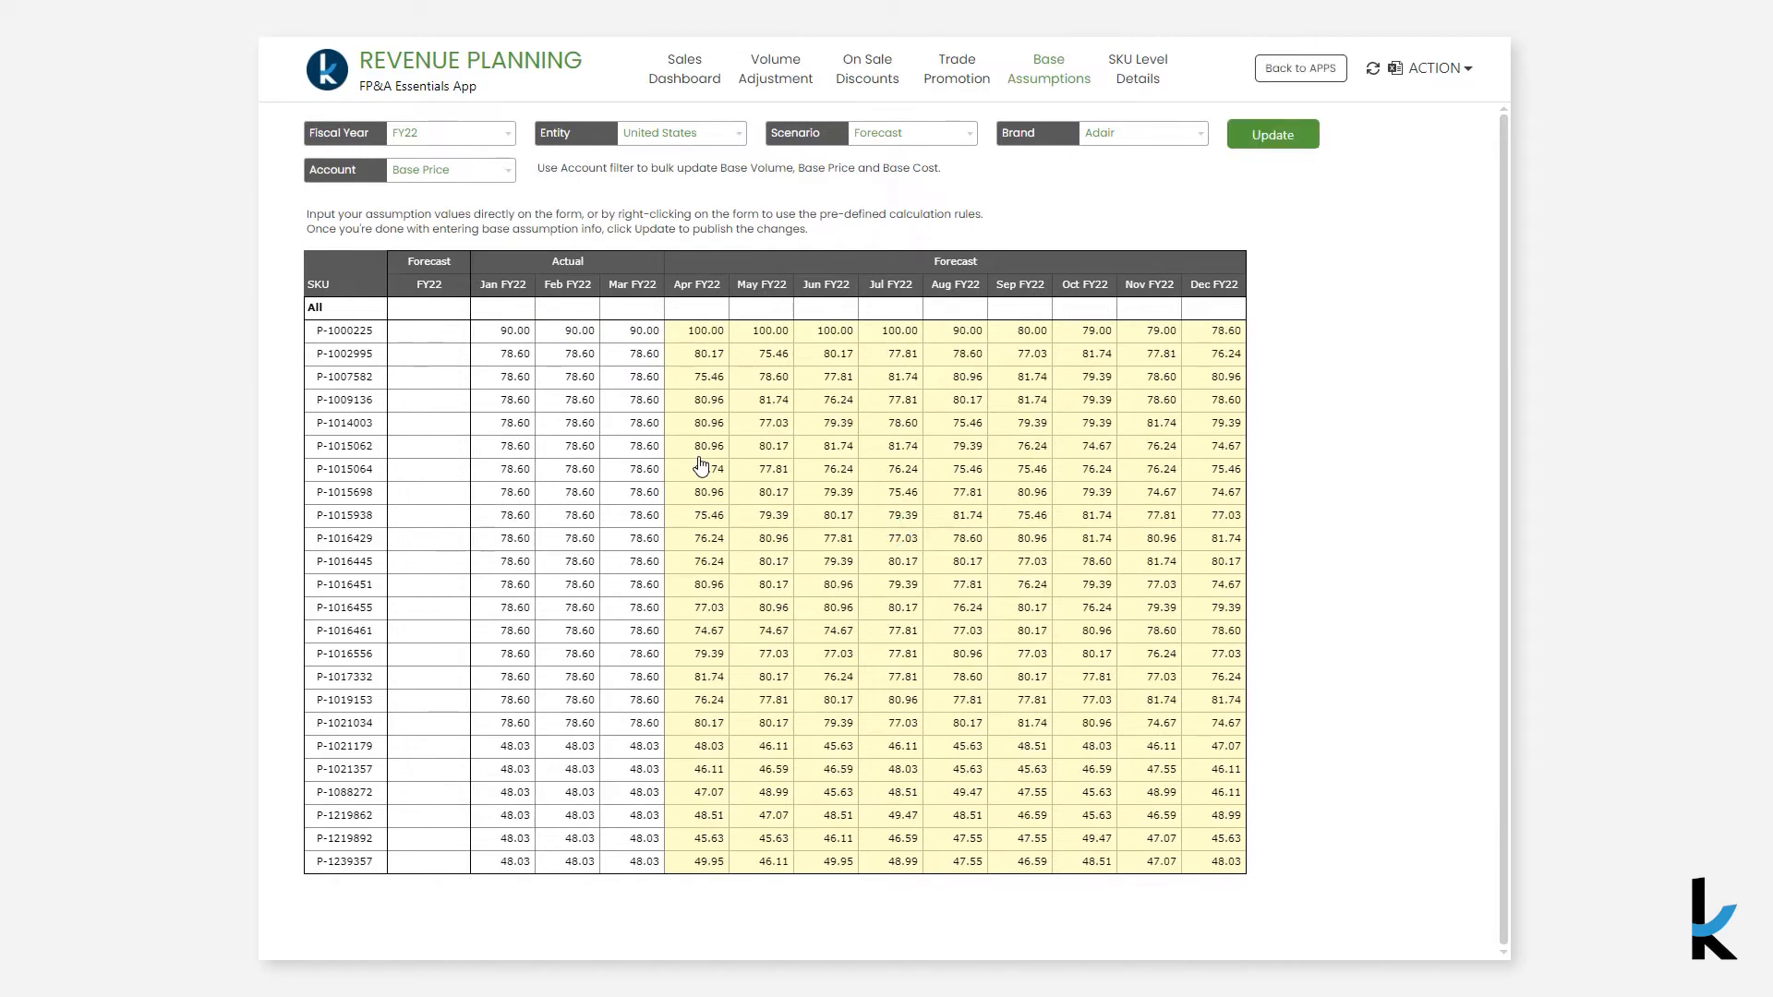
pyautogui.click(481, 173)
pyautogui.click(503, 318)
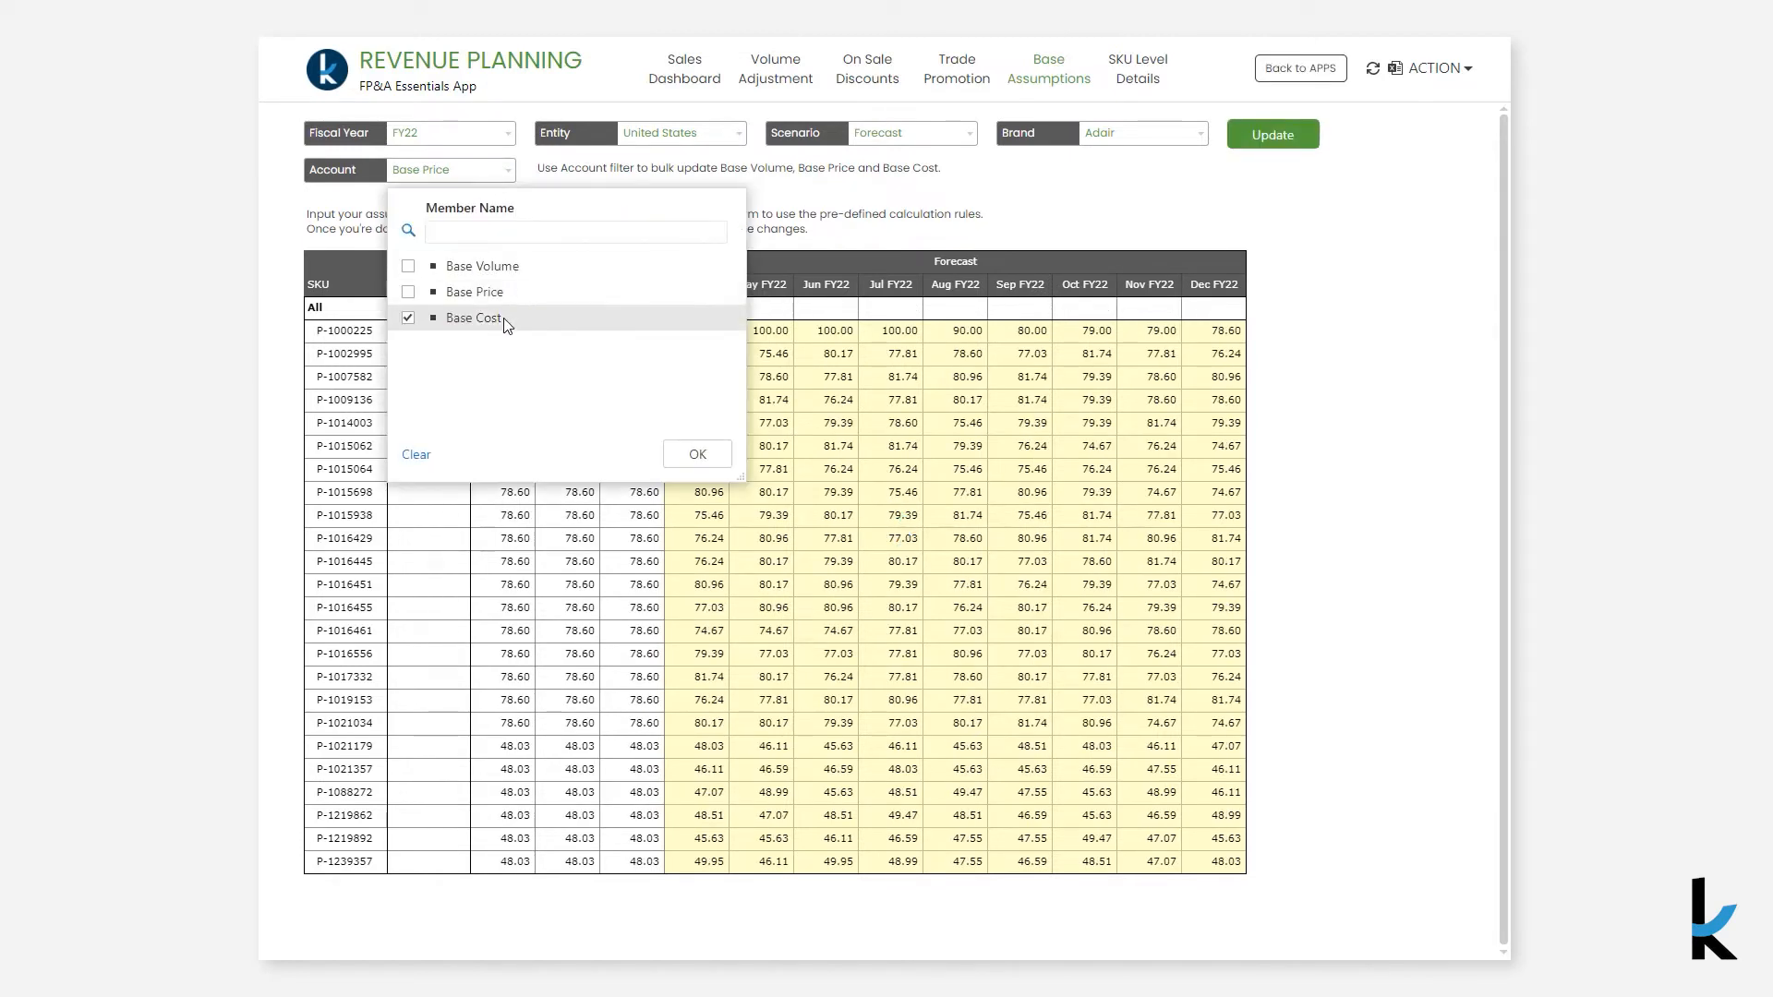
pyautogui.click(707, 454)
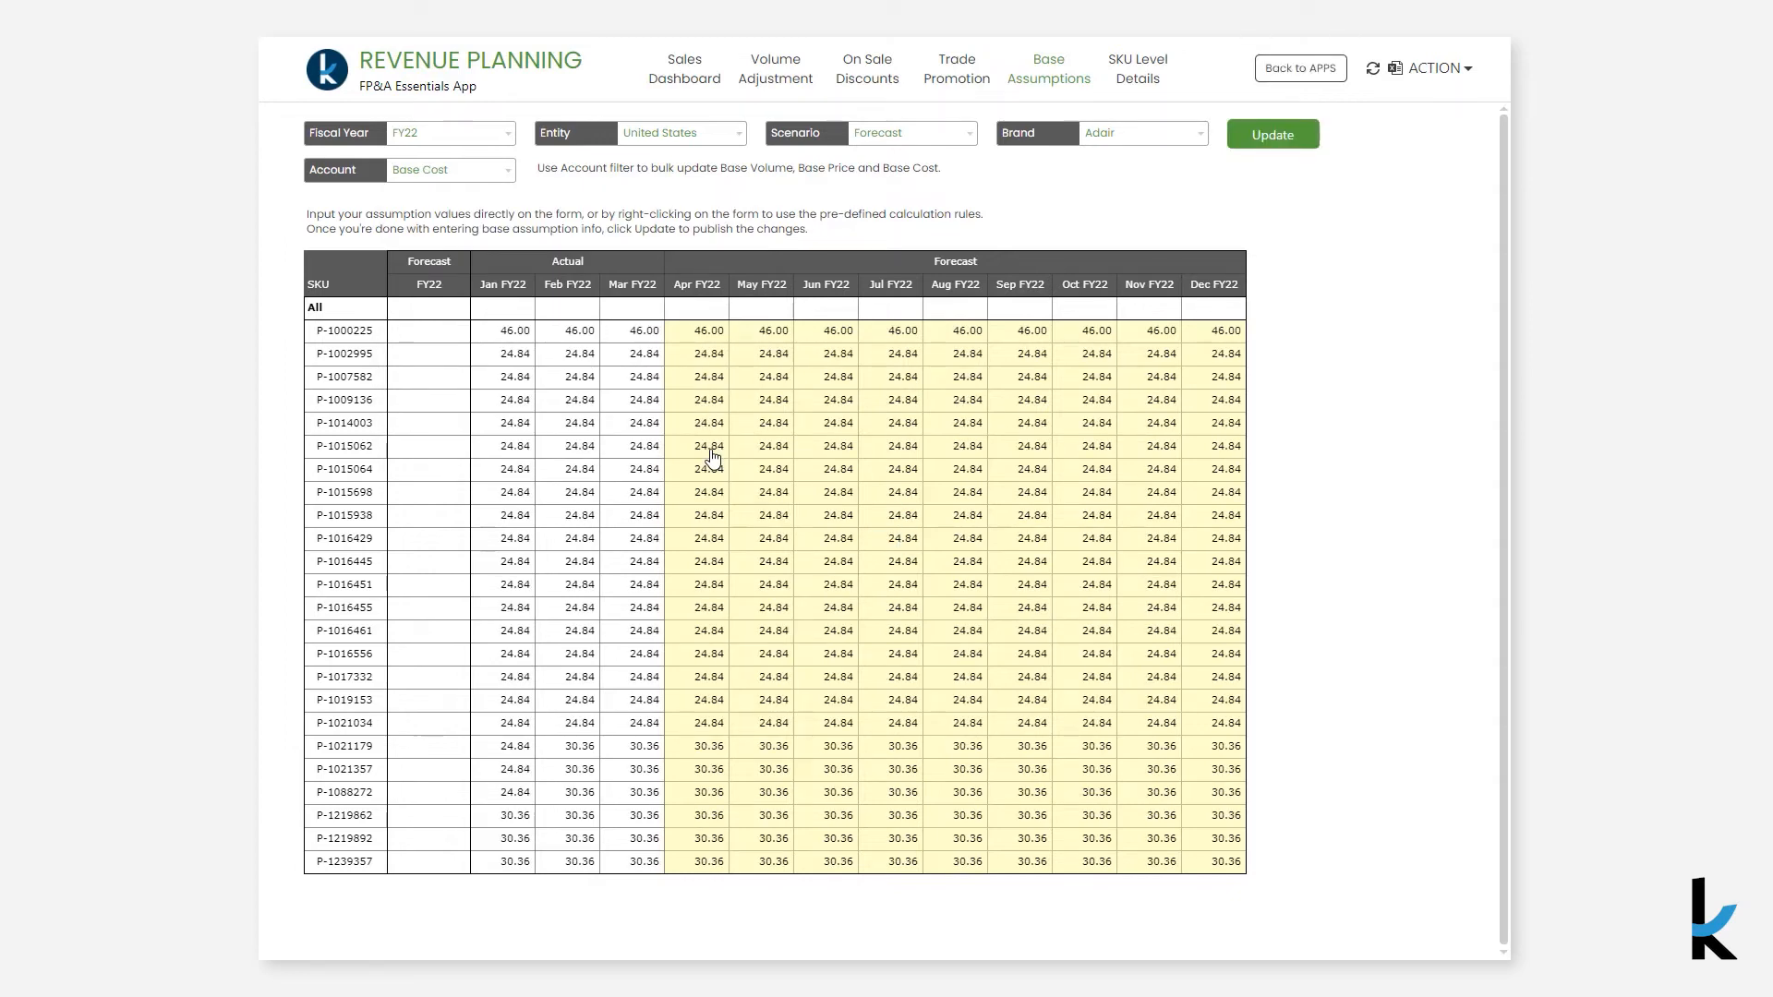
# - Return the Account filter to Base Volume, edit SKU P-1000225's Sep FY22 value, and publish the update
pyautogui.click(496, 175)
pyautogui.click(506, 270)
pyautogui.click(691, 454)
pyautogui.click(1024, 332)
pyautogui.write('1000')
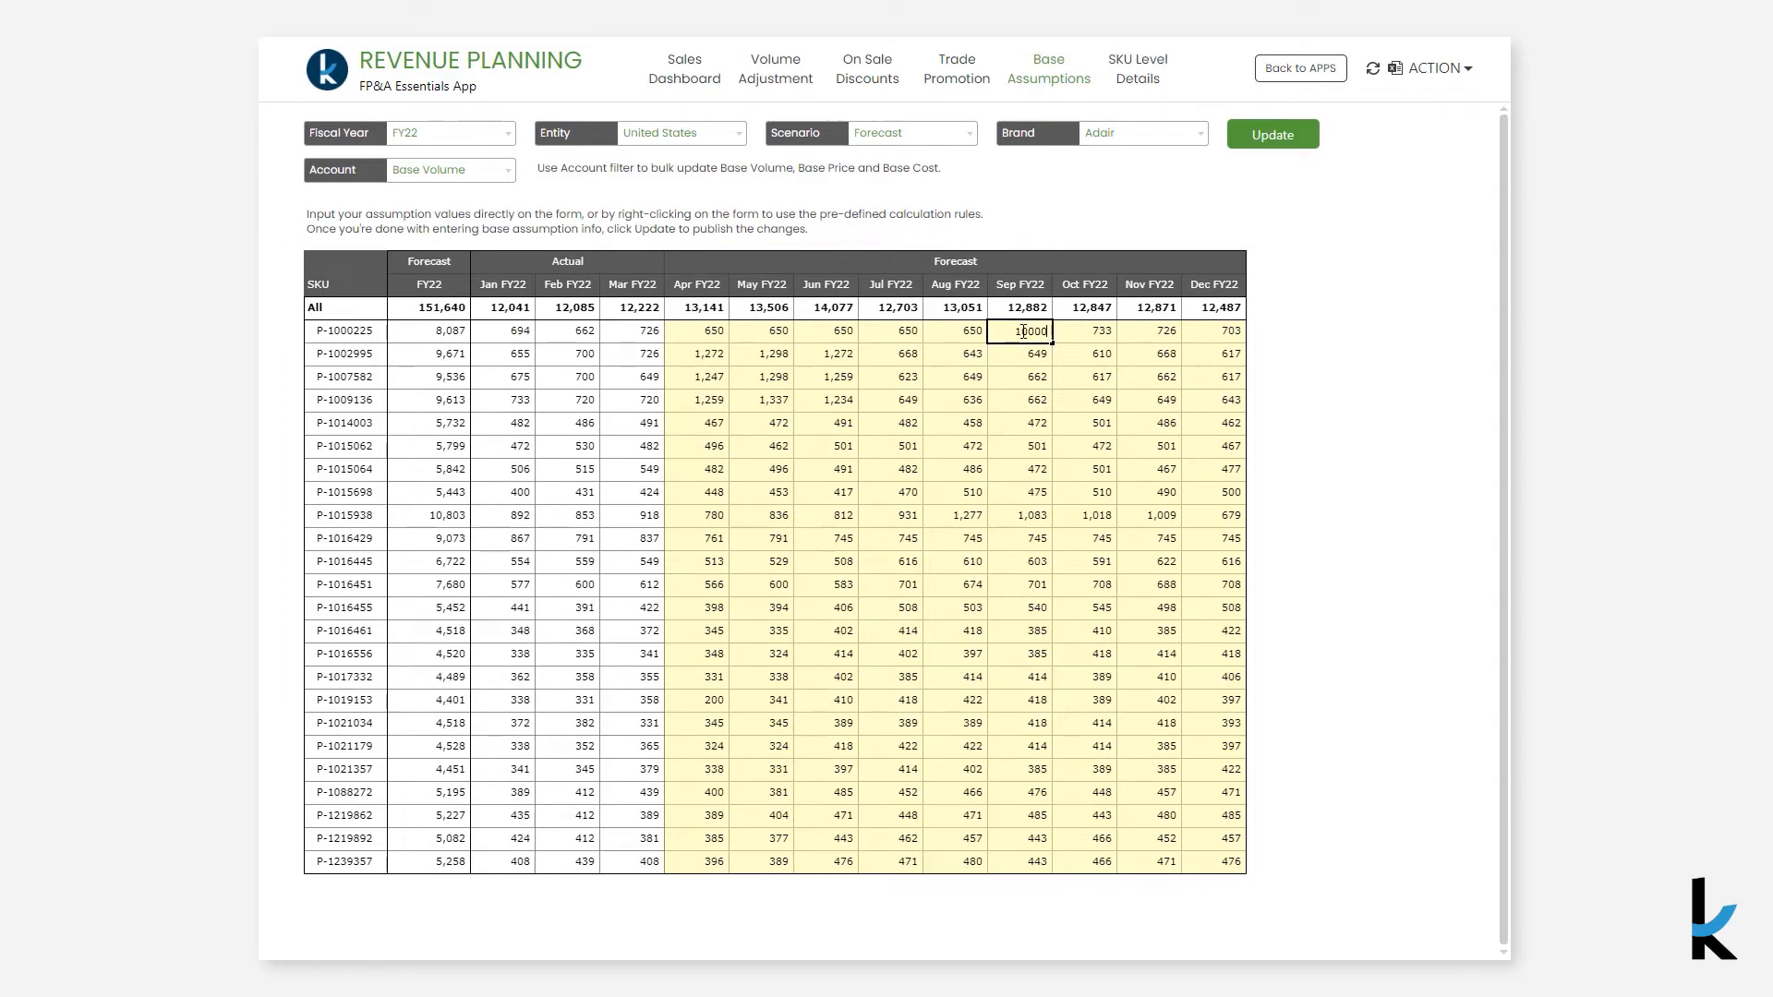
pyautogui.press('Return')
pyautogui.click(1289, 131)
# - Open the Sales Dashboard to review the updated figures
pyautogui.click(665, 69)
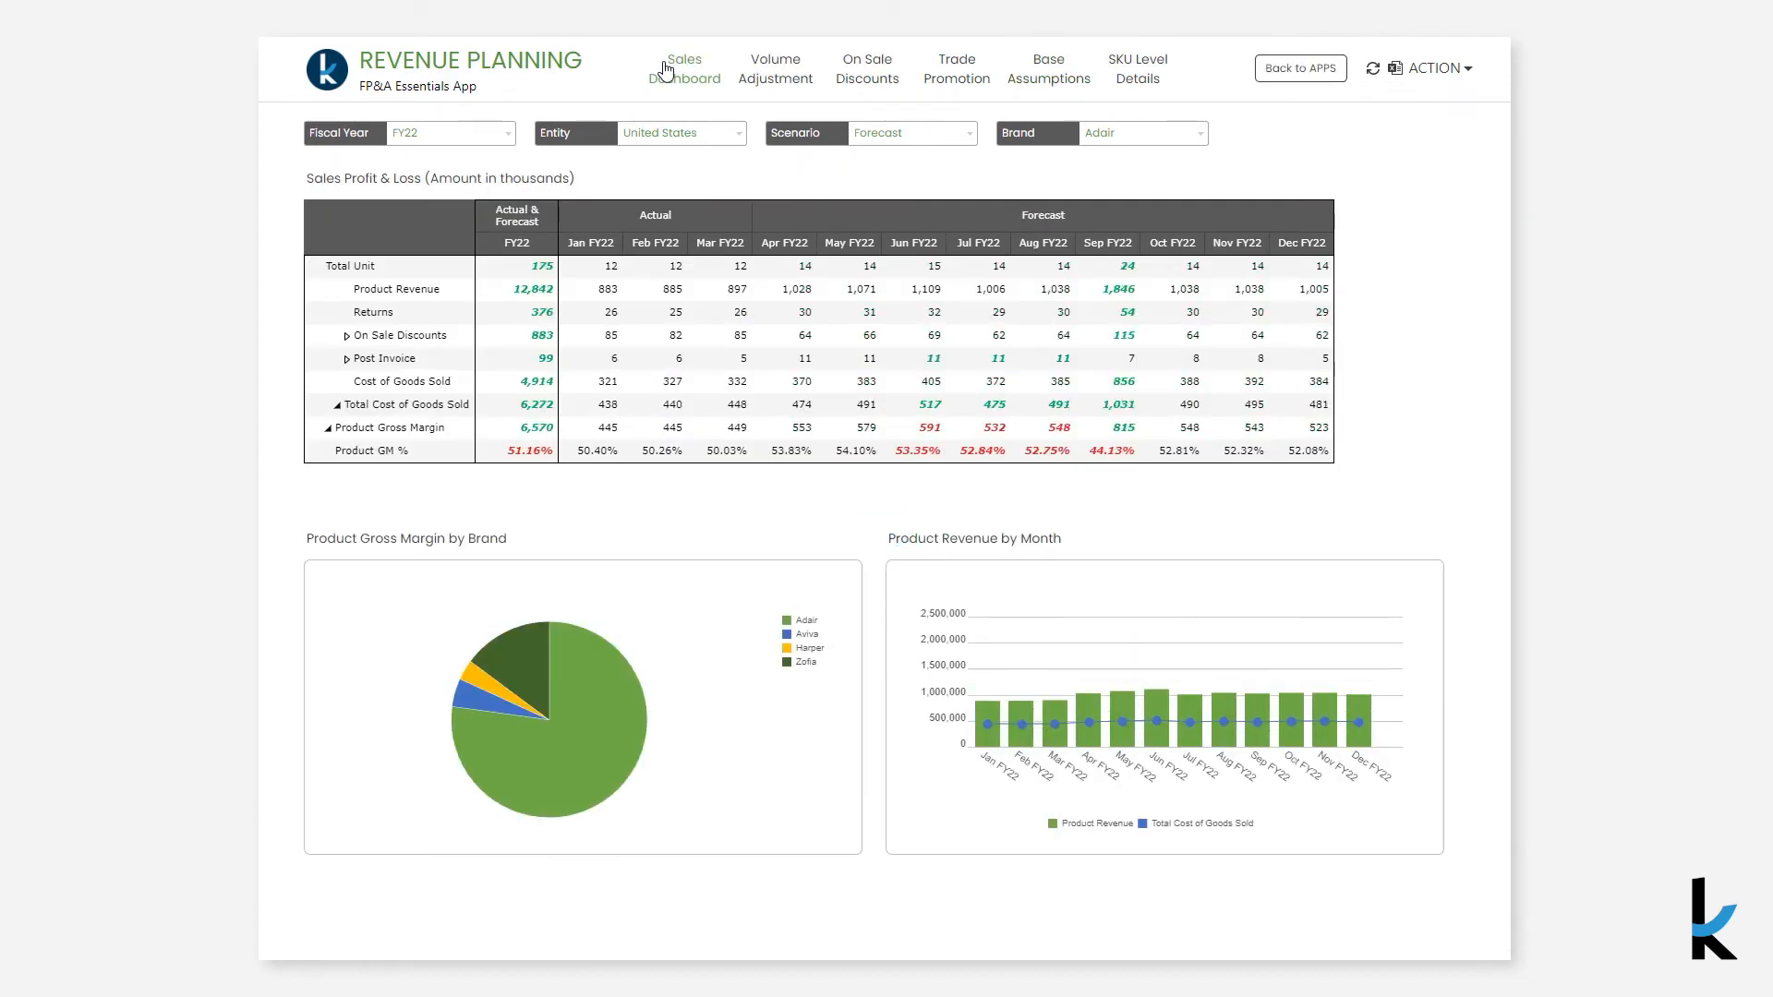
pyautogui.moveTo(1122, 280)
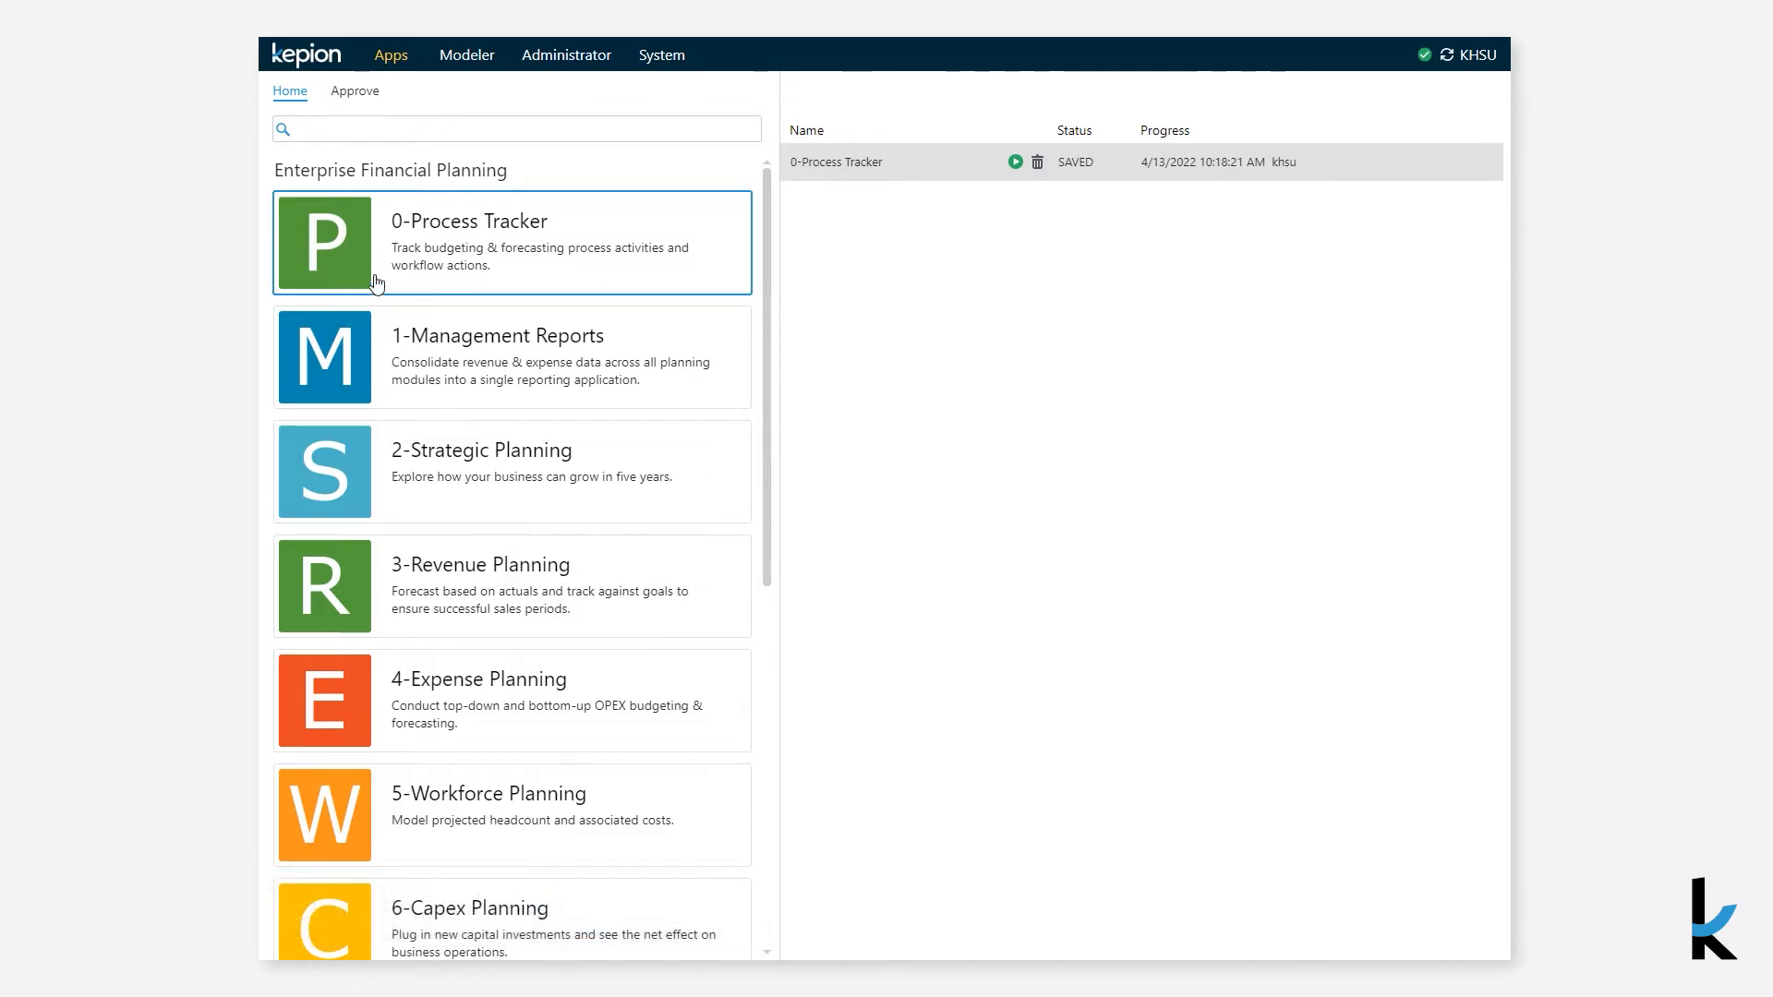
# - Open the 0-Process Tracker app and browse its Action options, Workflow Manager and Approvals pages
pyautogui.click(431, 262)
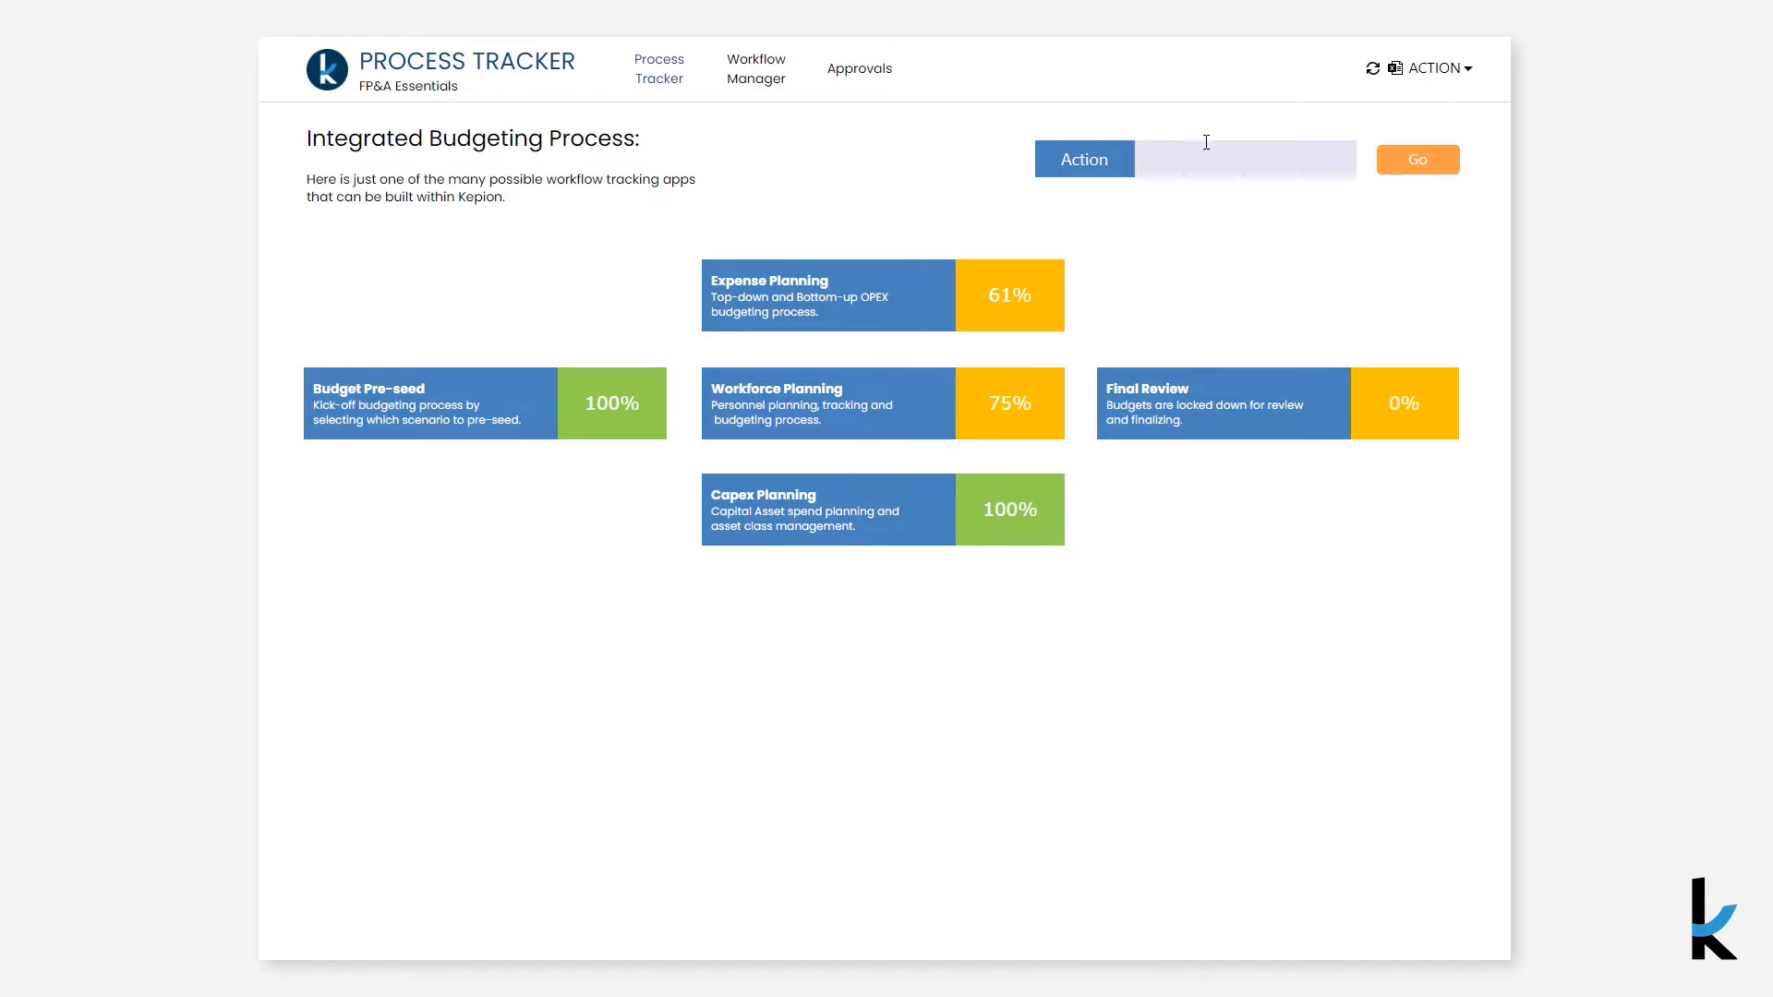
pyautogui.click(1369, 152)
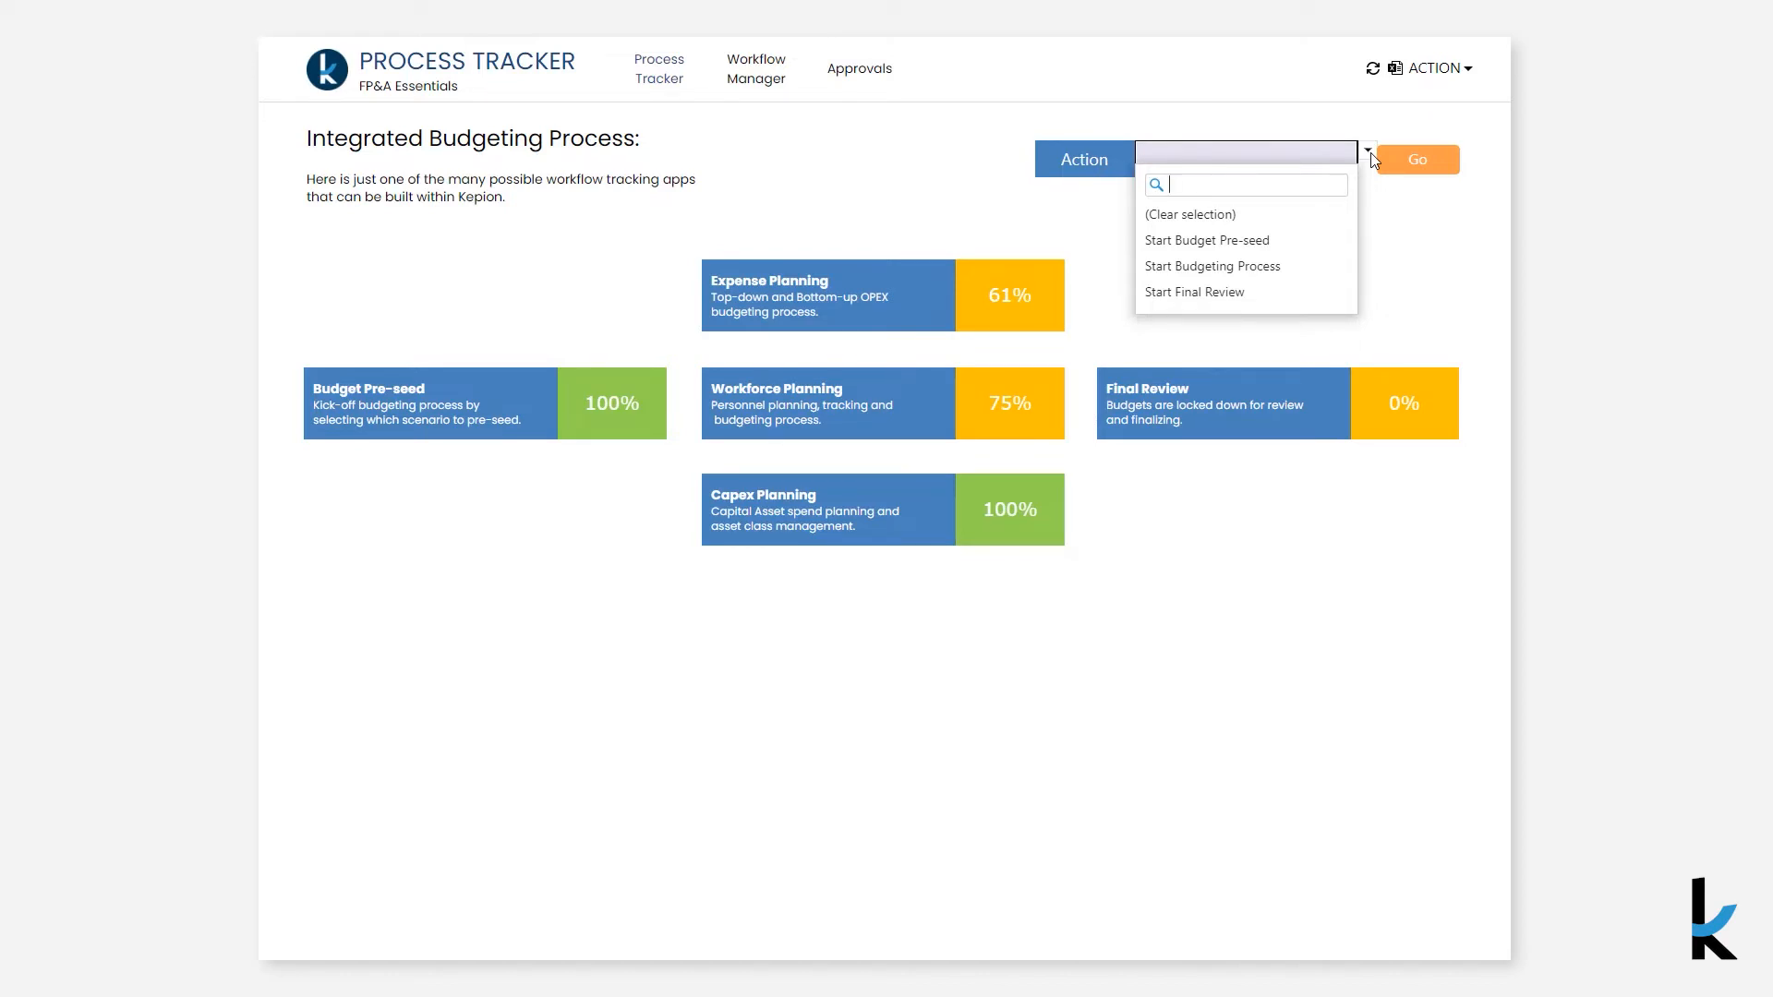
pyautogui.click(906, 170)
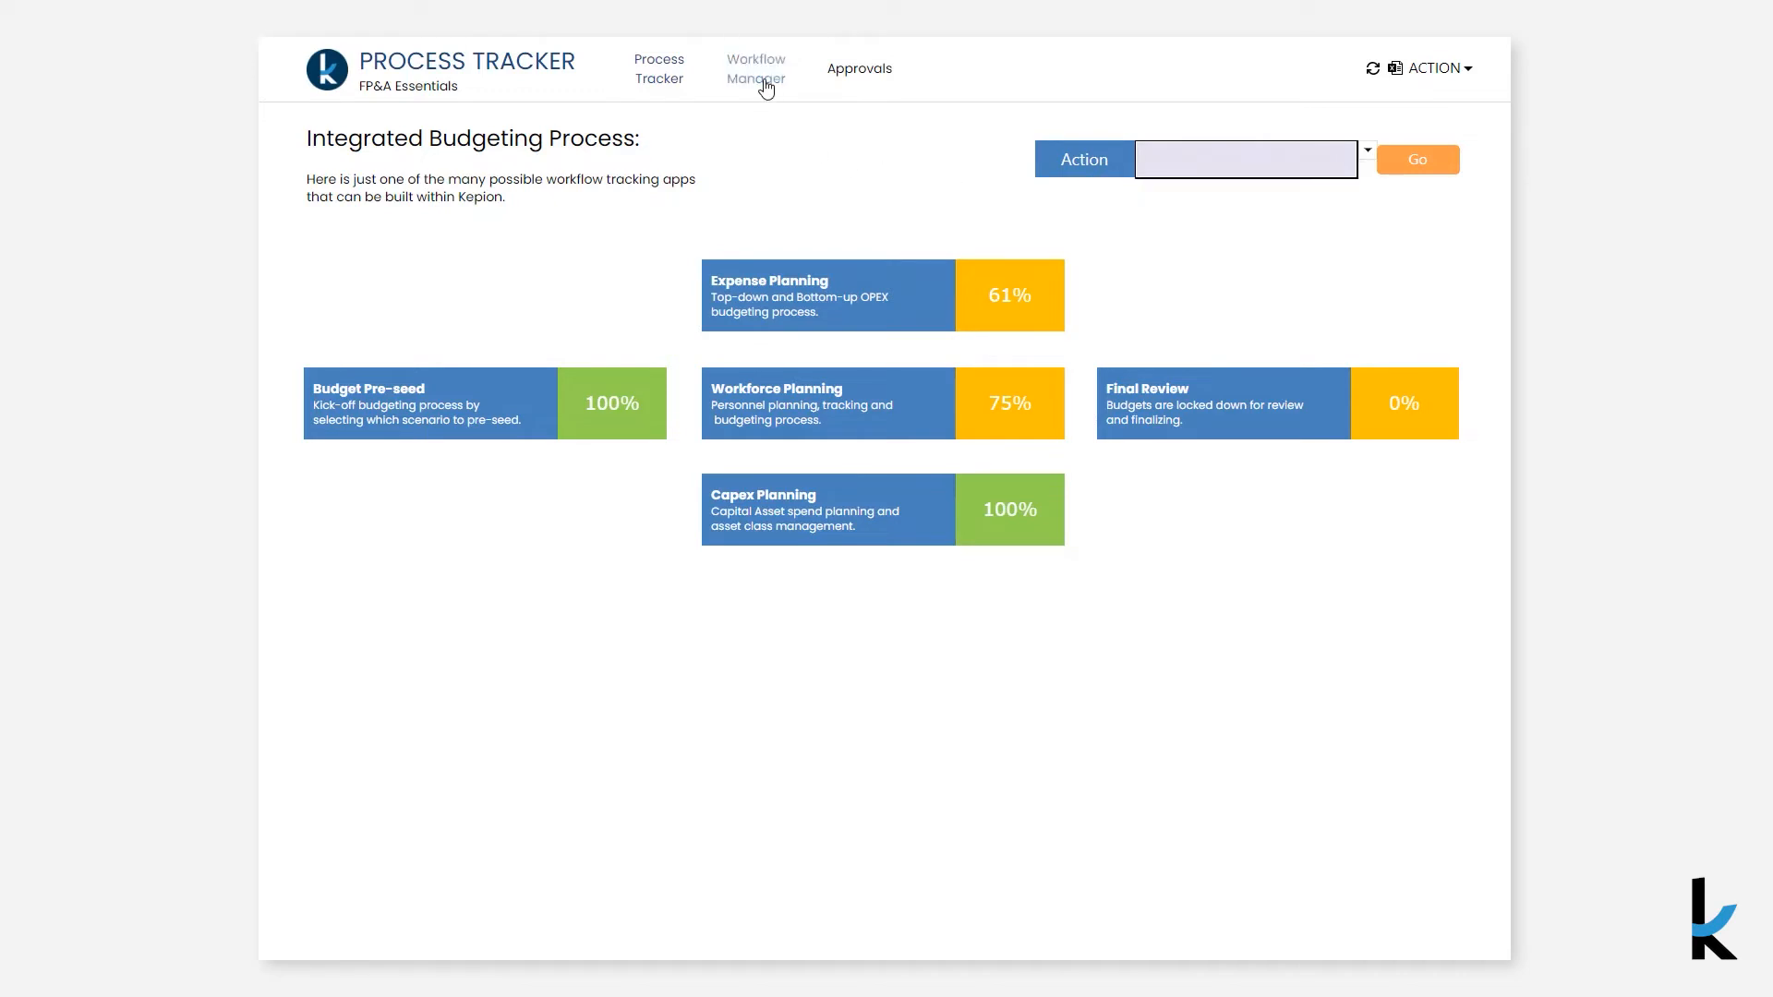
pyautogui.click(766, 85)
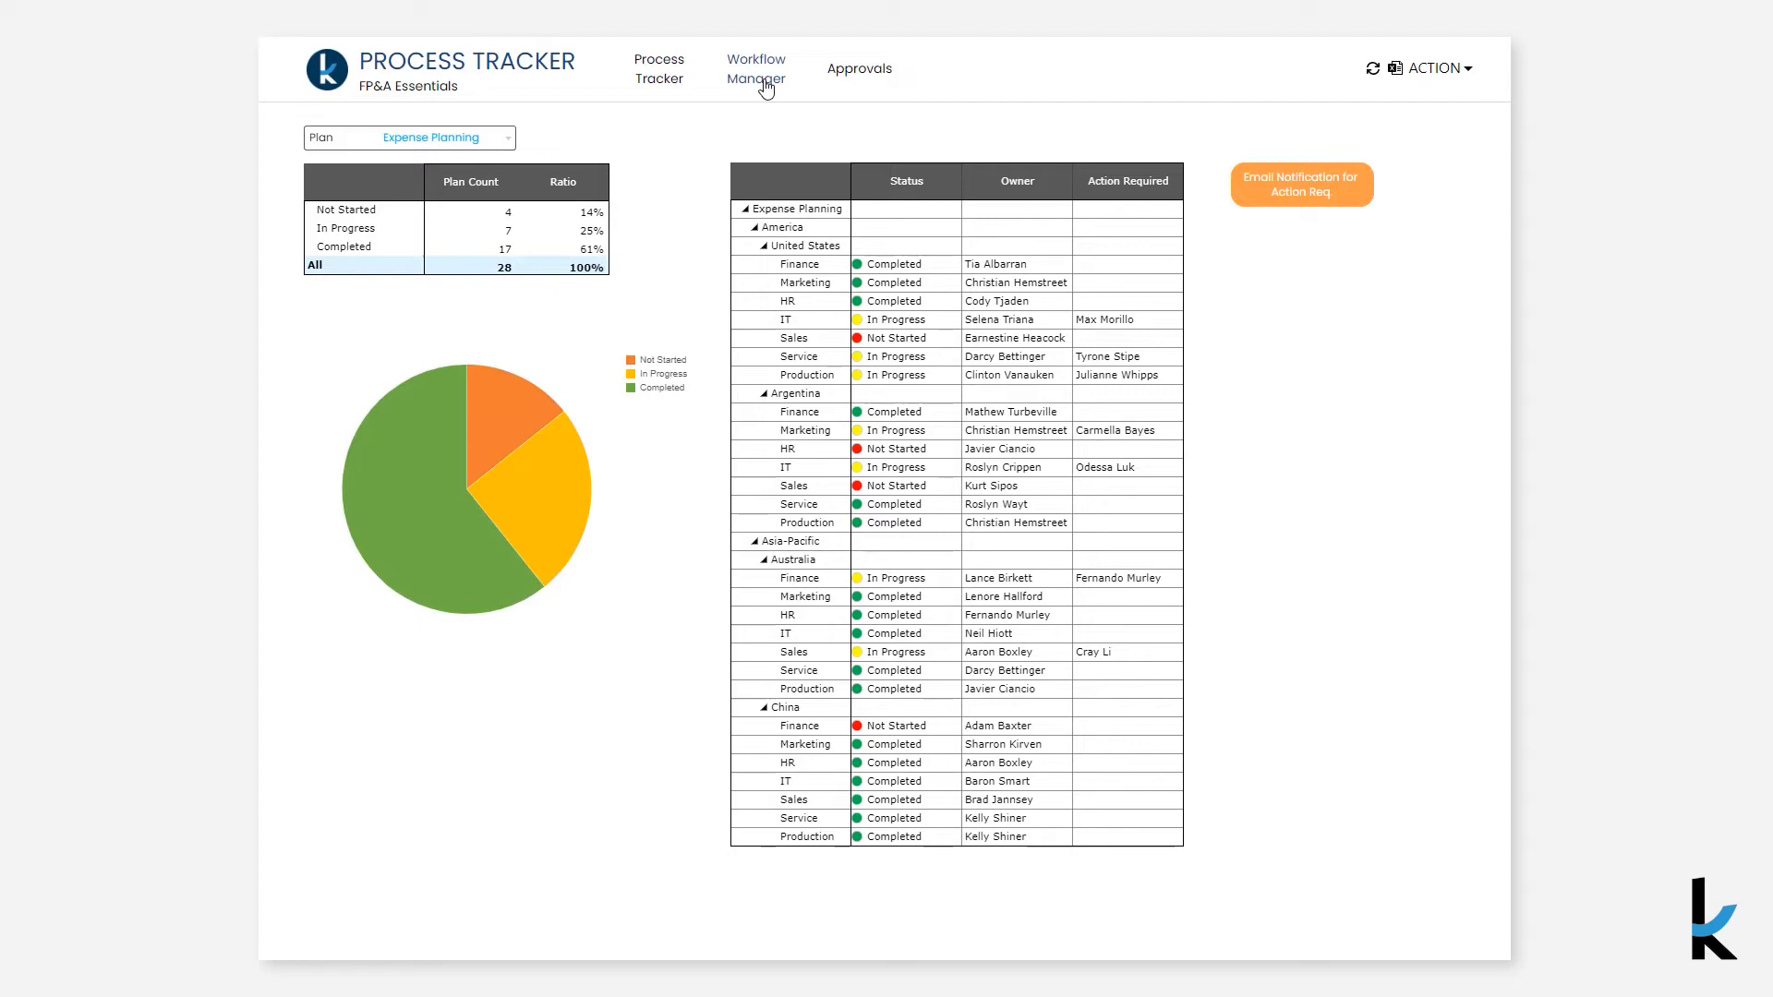
pyautogui.click(860, 70)
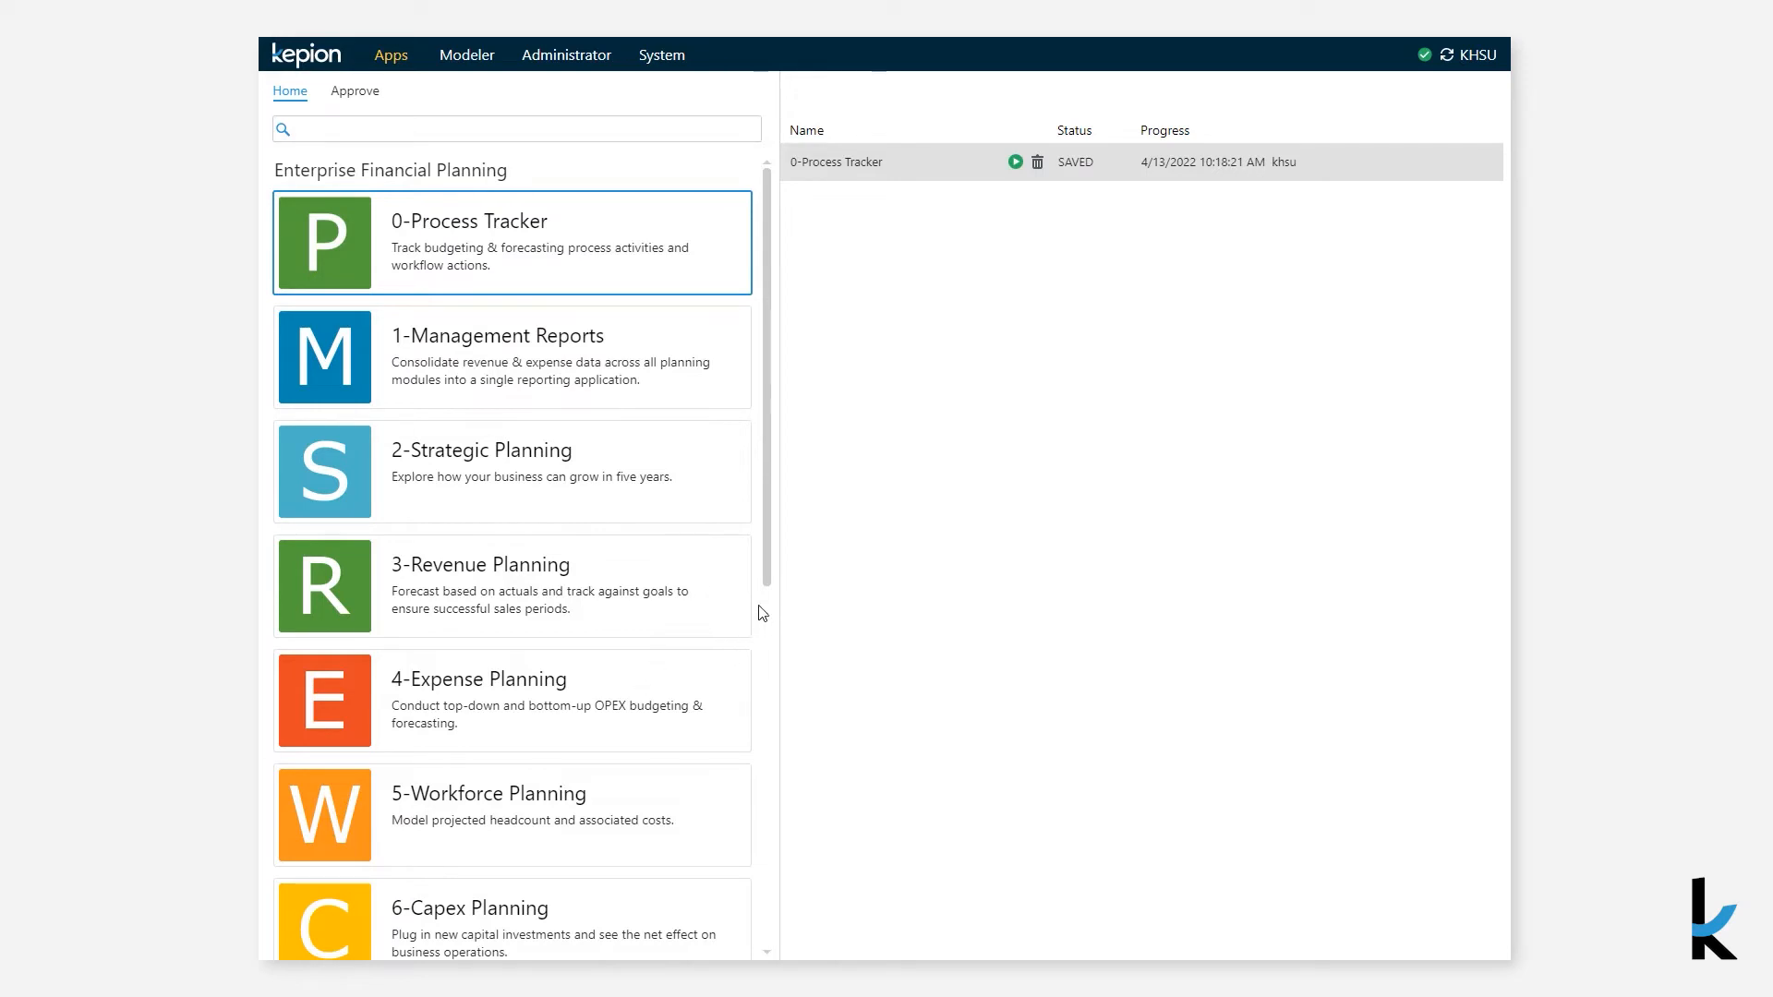
# - Open the Finance Administrator app and add a new scenario named Budget FY23
pyautogui.scroll(-3, 772, 586)
pyautogui.click(667, 792)
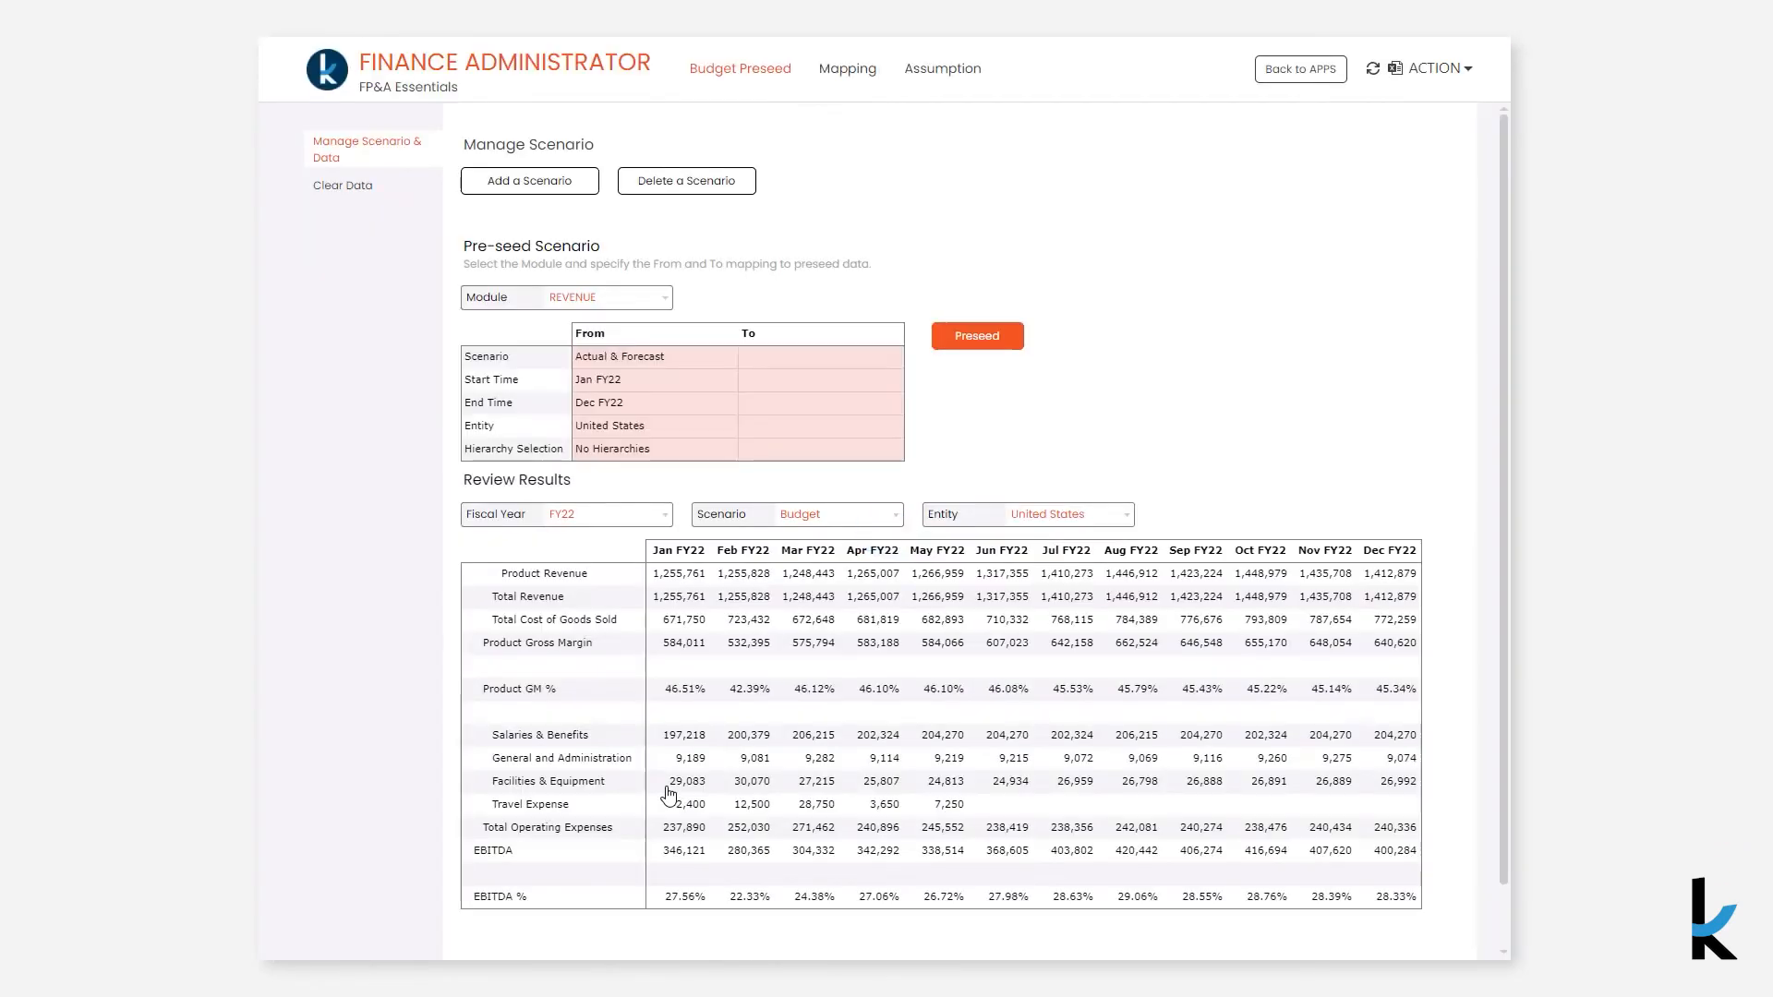
pyautogui.click(548, 184)
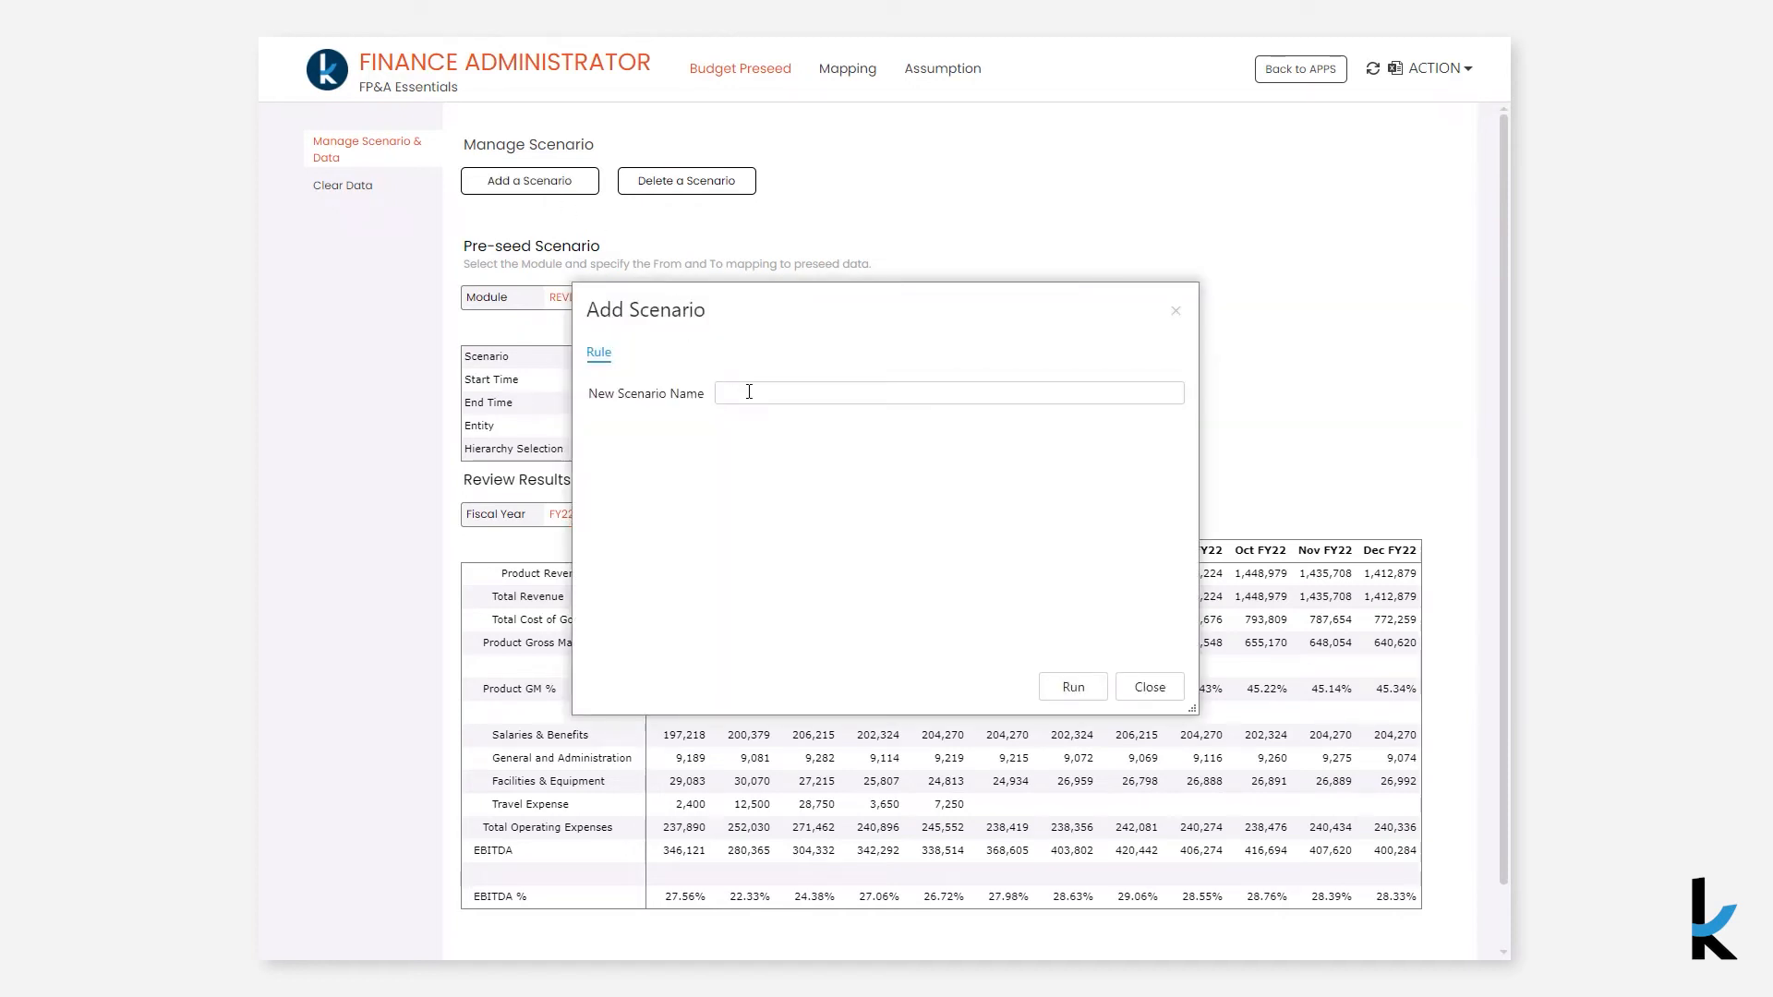
pyautogui.write('Budget FY23')
pyautogui.click(1061, 690)
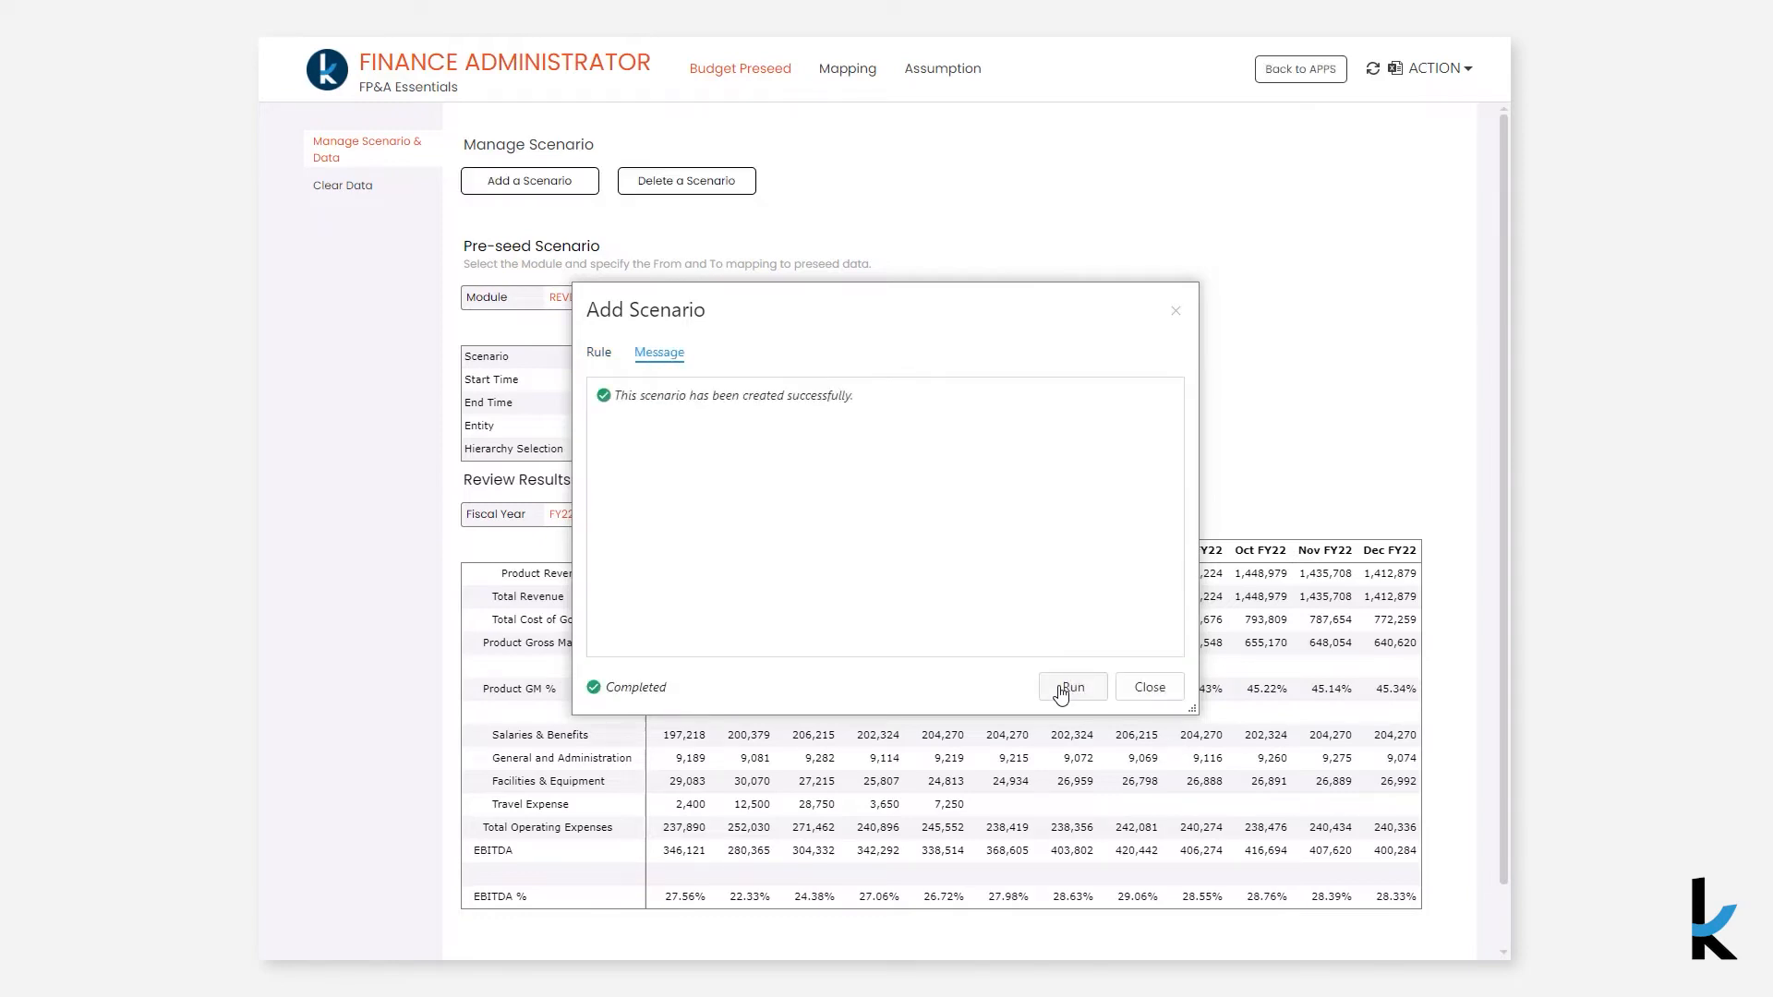
pyautogui.click(1146, 691)
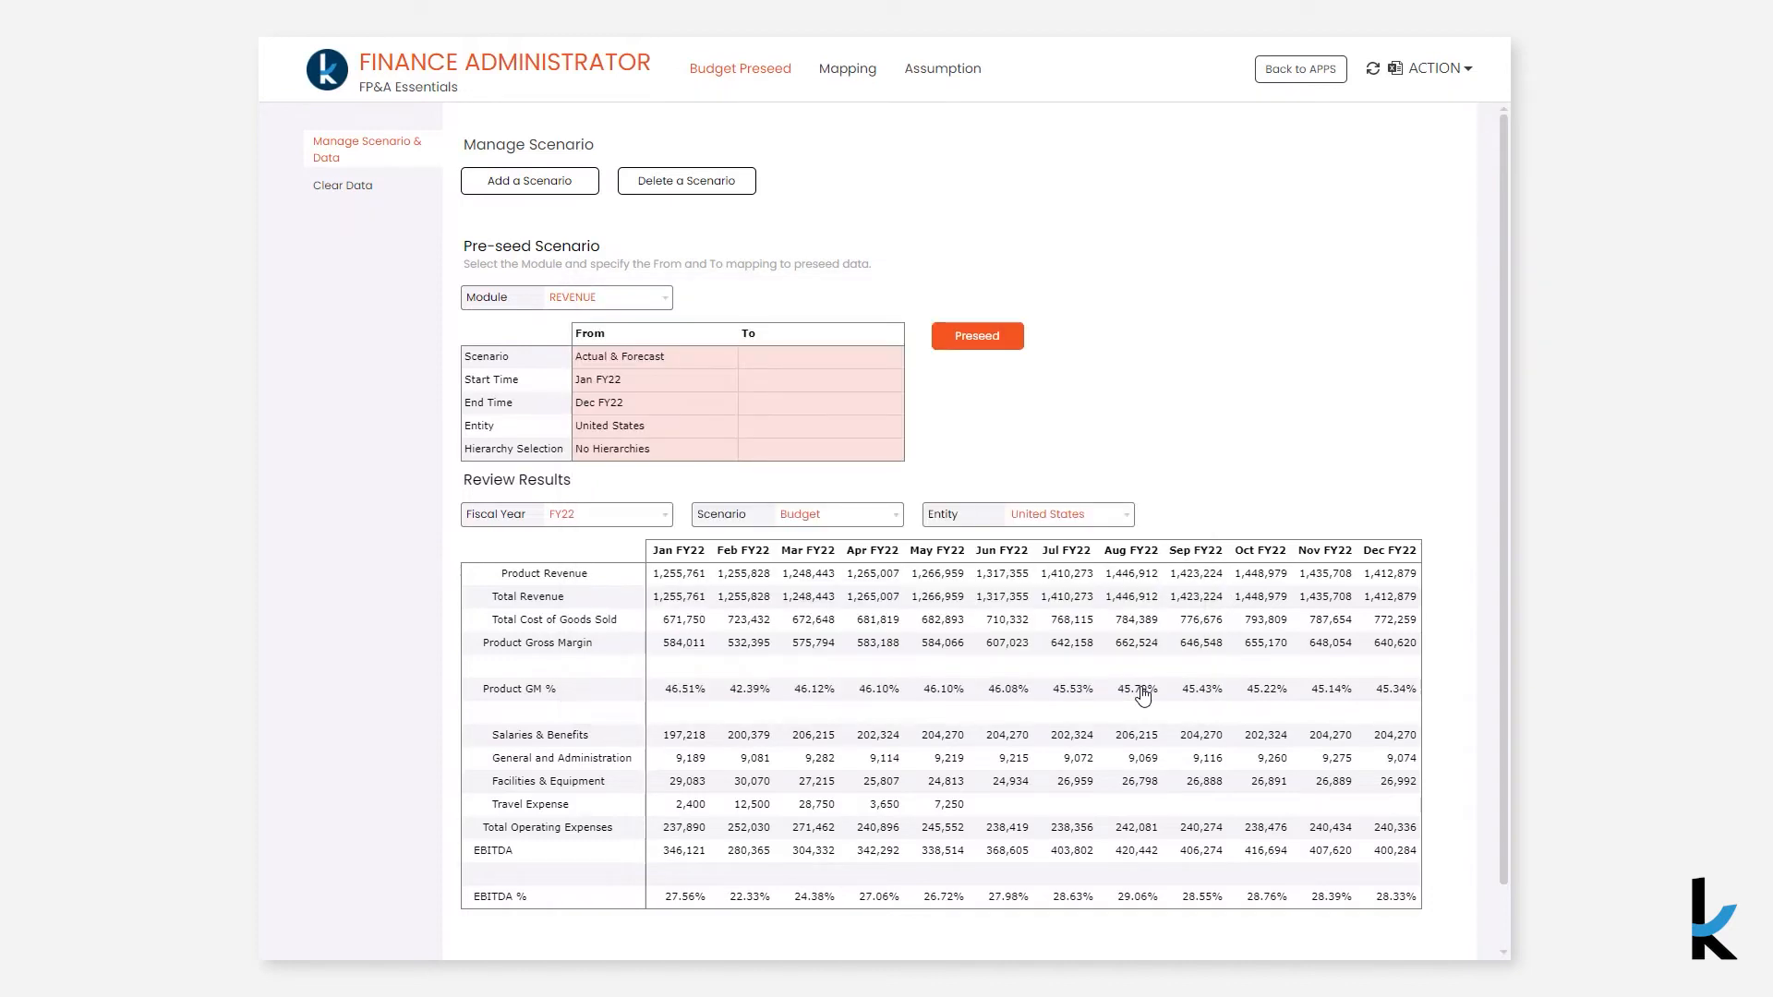
# - Map the pre-seed target scenario to Budget FY23 with a target start time of Jan FY23
pyautogui.click(872, 359)
pyautogui.click(915, 355)
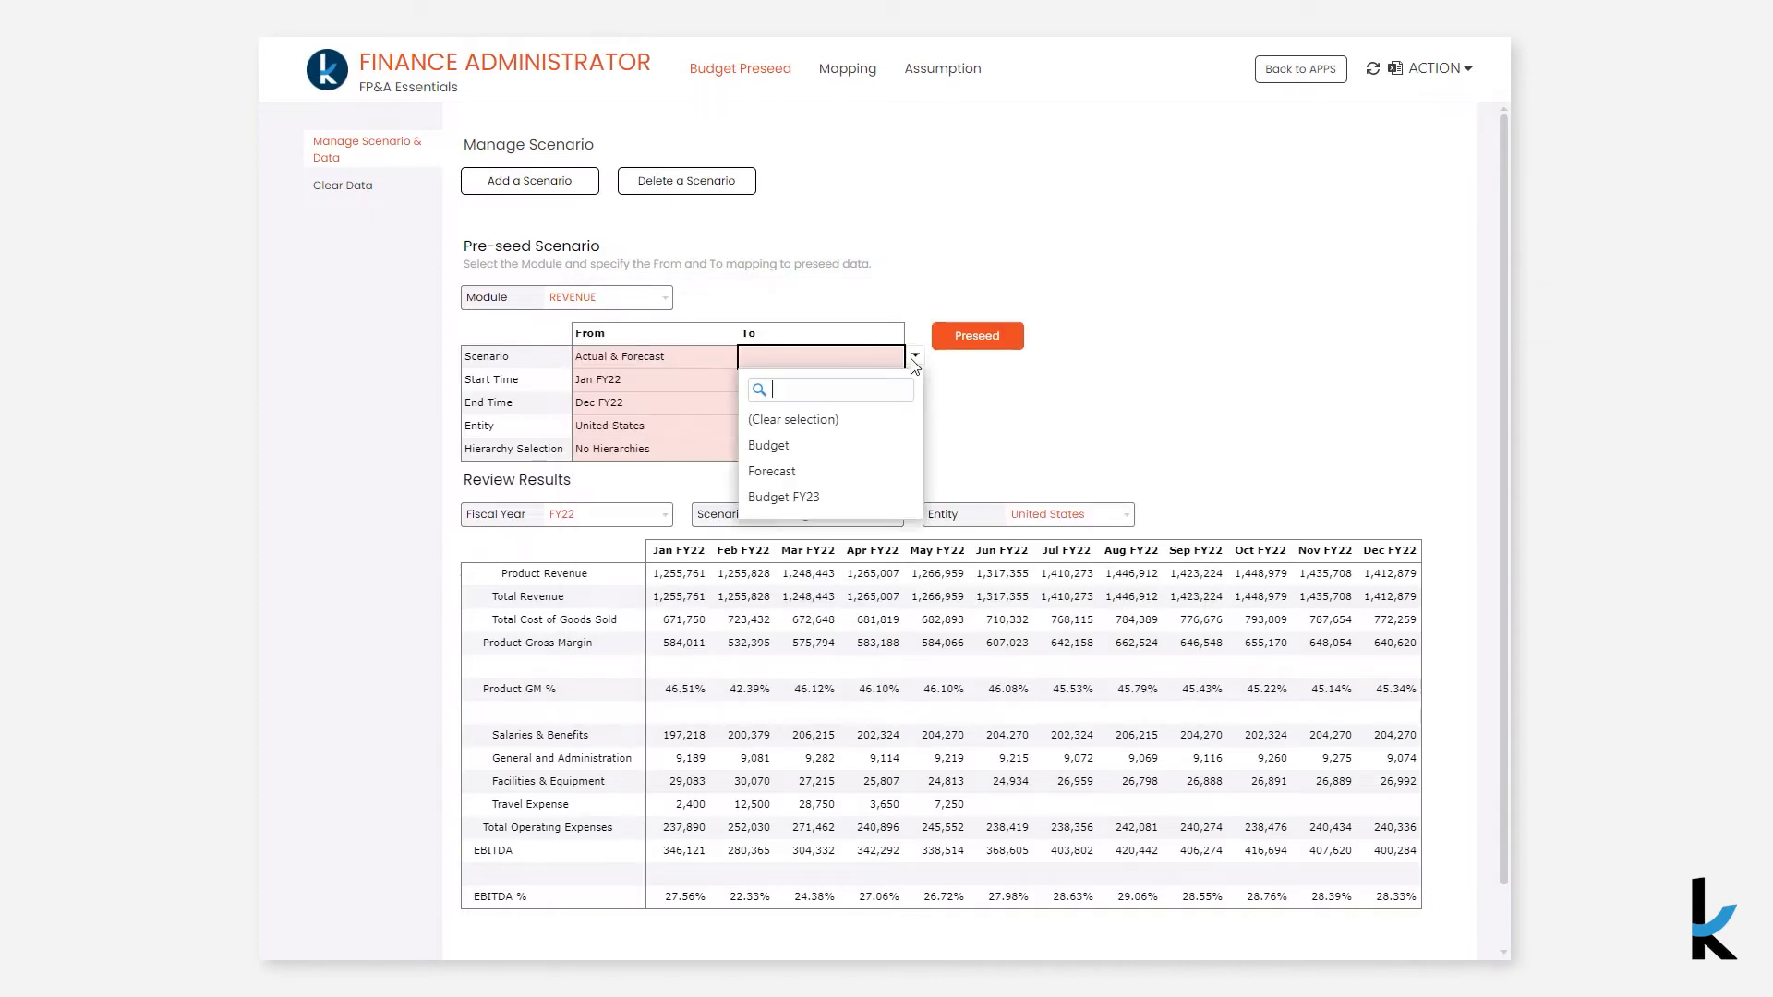
pyautogui.click(878, 497)
pyautogui.click(843, 382)
pyautogui.click(842, 381)
pyautogui.write('ja')
pyautogui.click(819, 572)
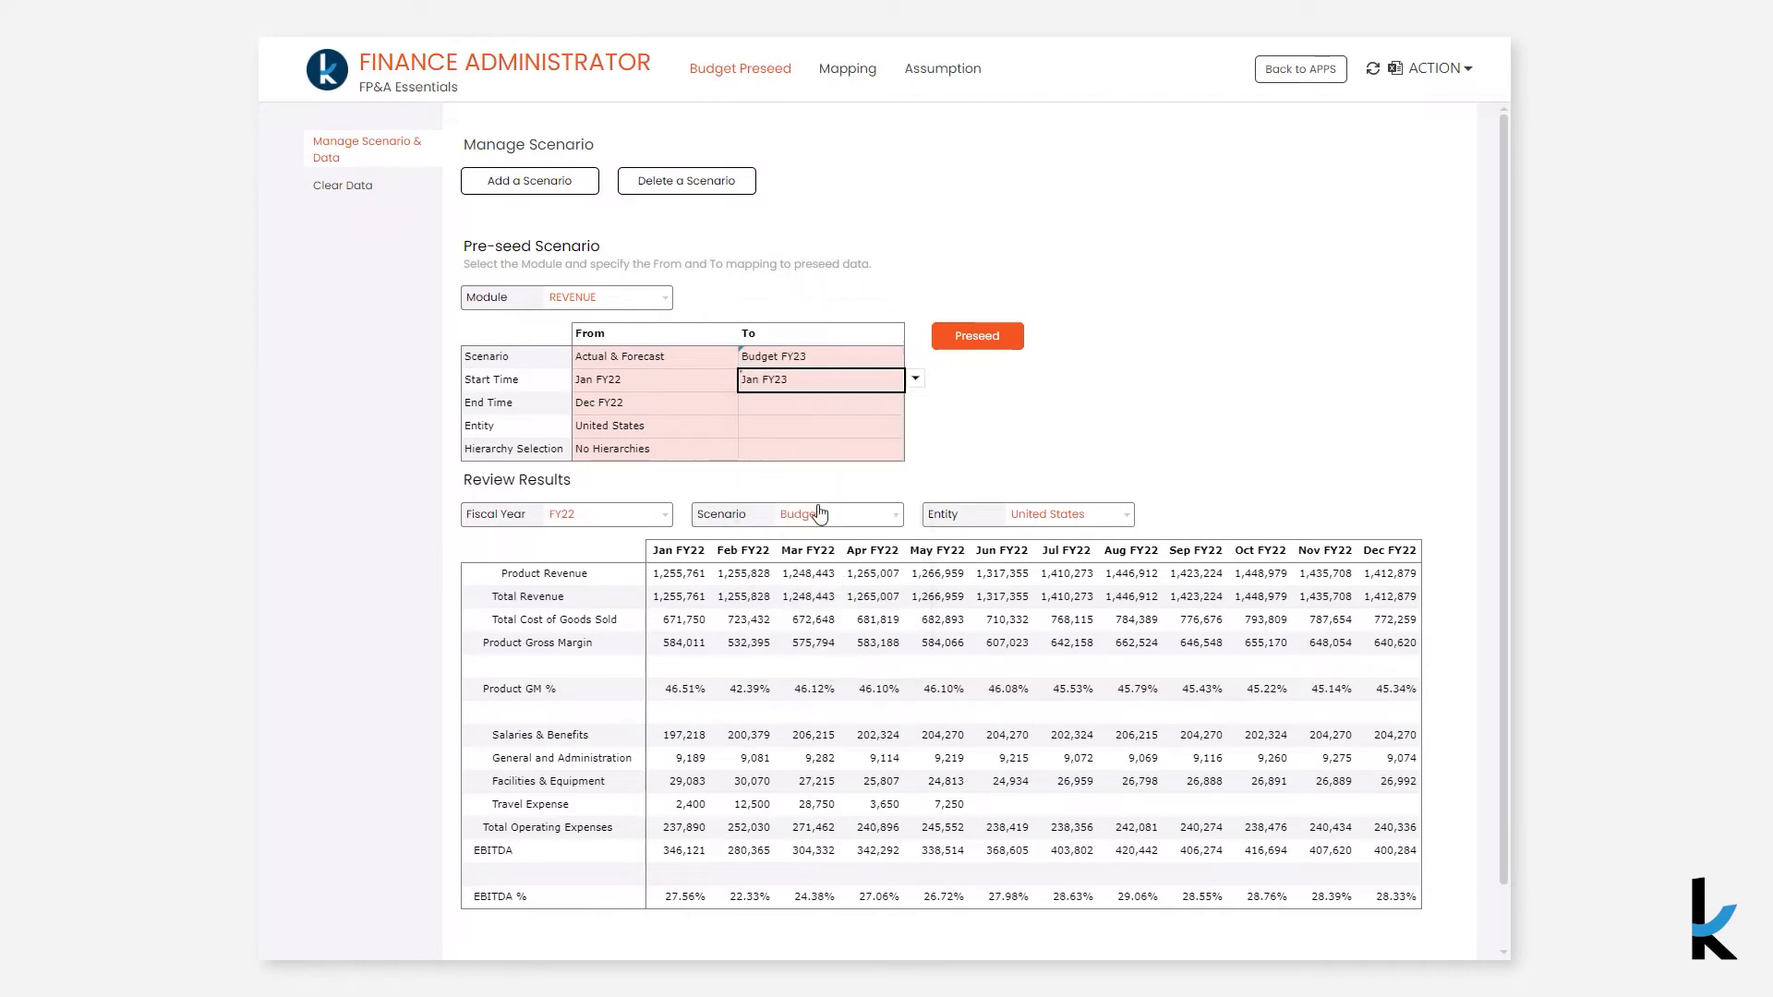
# - Set the pre-seed target end time to Dec FY23 and the target entity to United States
pyautogui.click(819, 411)
pyautogui.click(819, 411)
pyautogui.write('de')
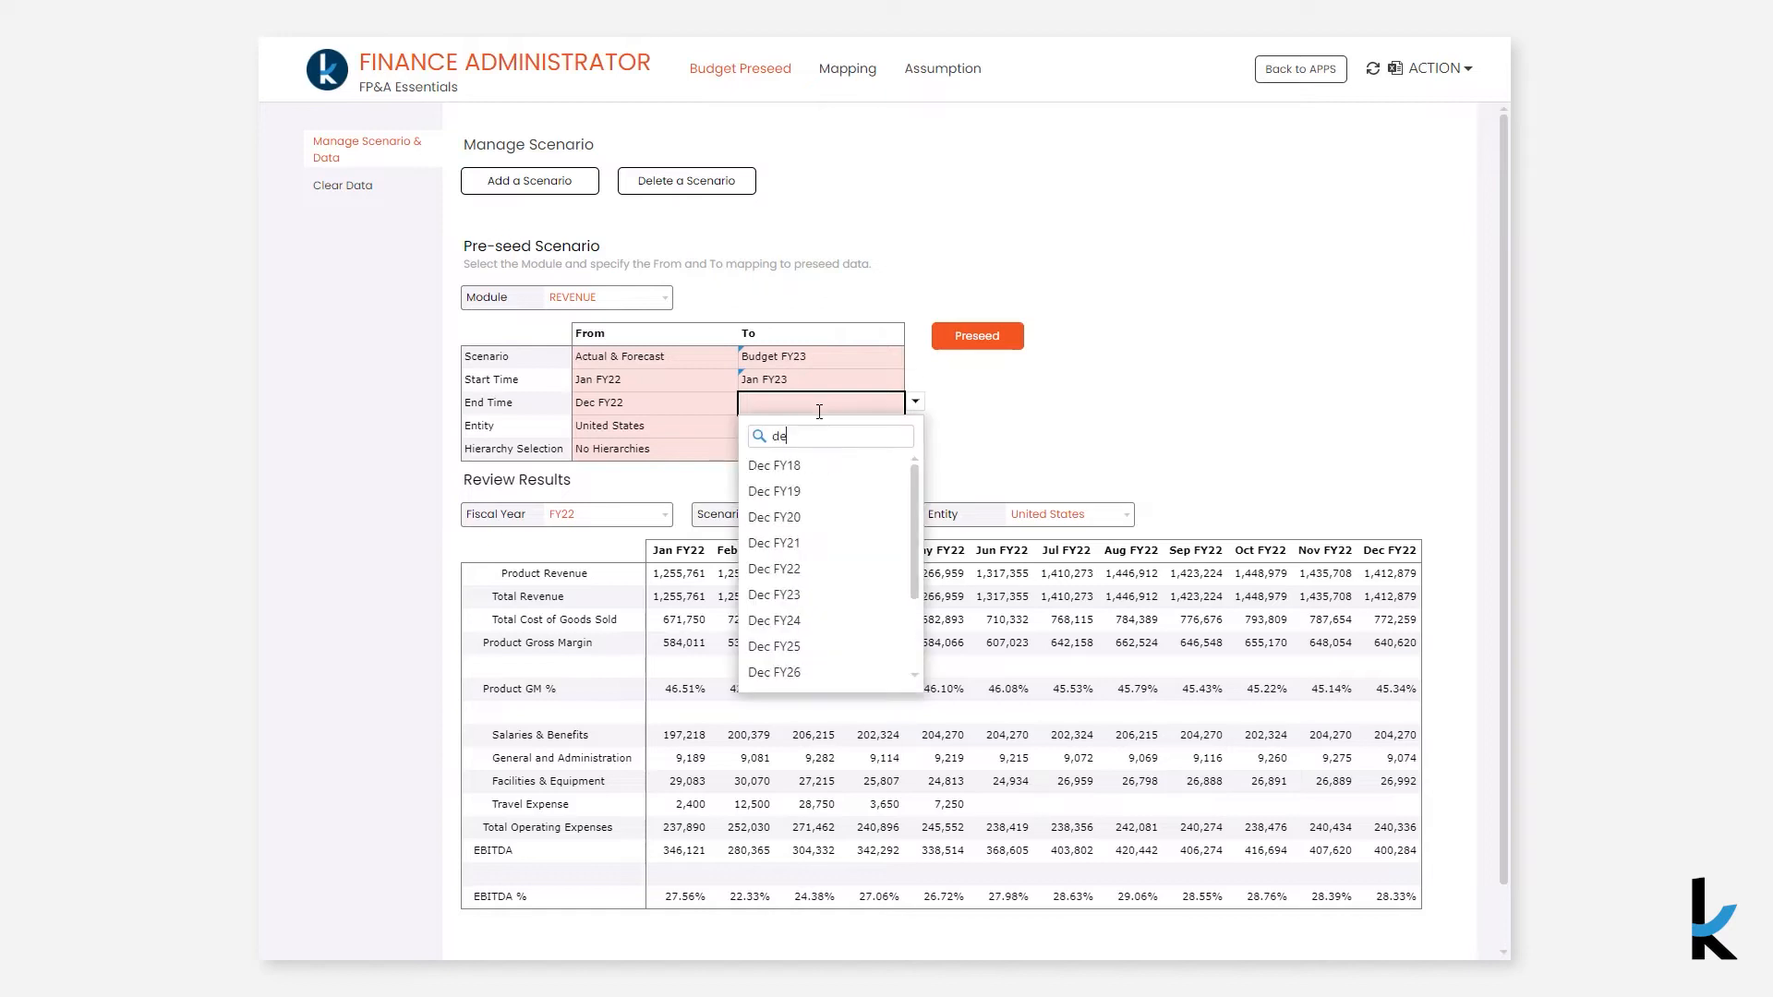
pyautogui.click(819, 595)
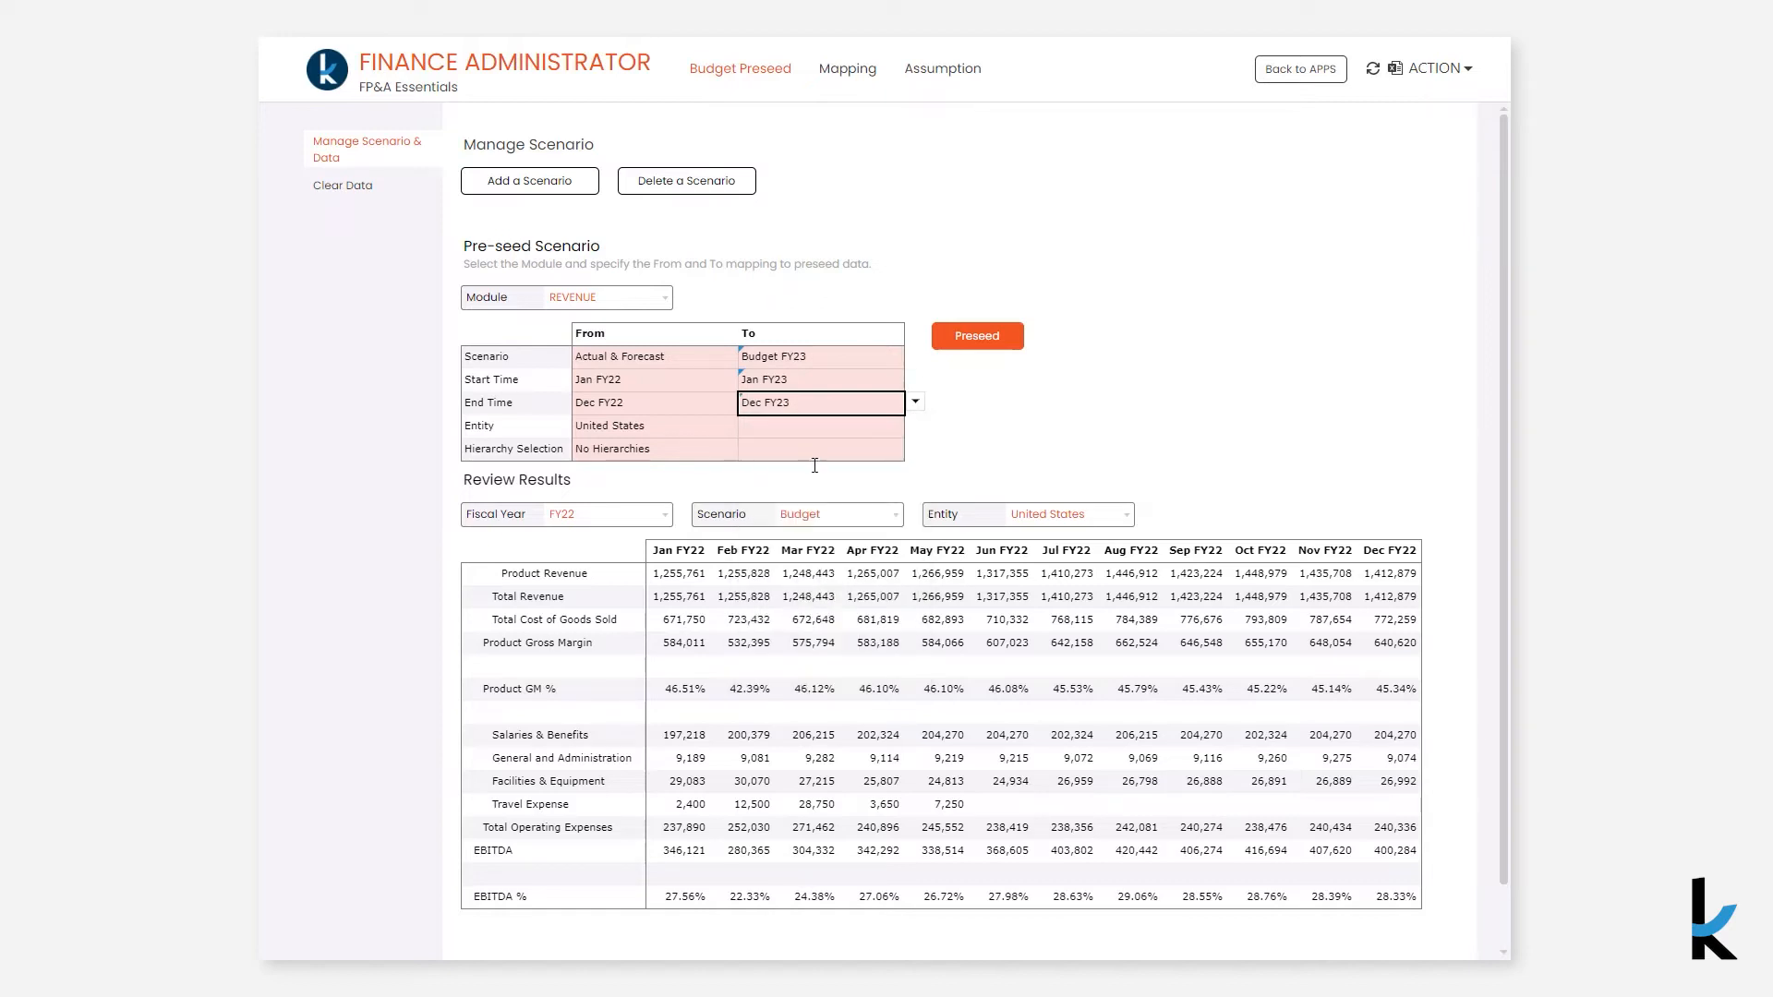
pyautogui.click(819, 429)
pyautogui.click(820, 430)
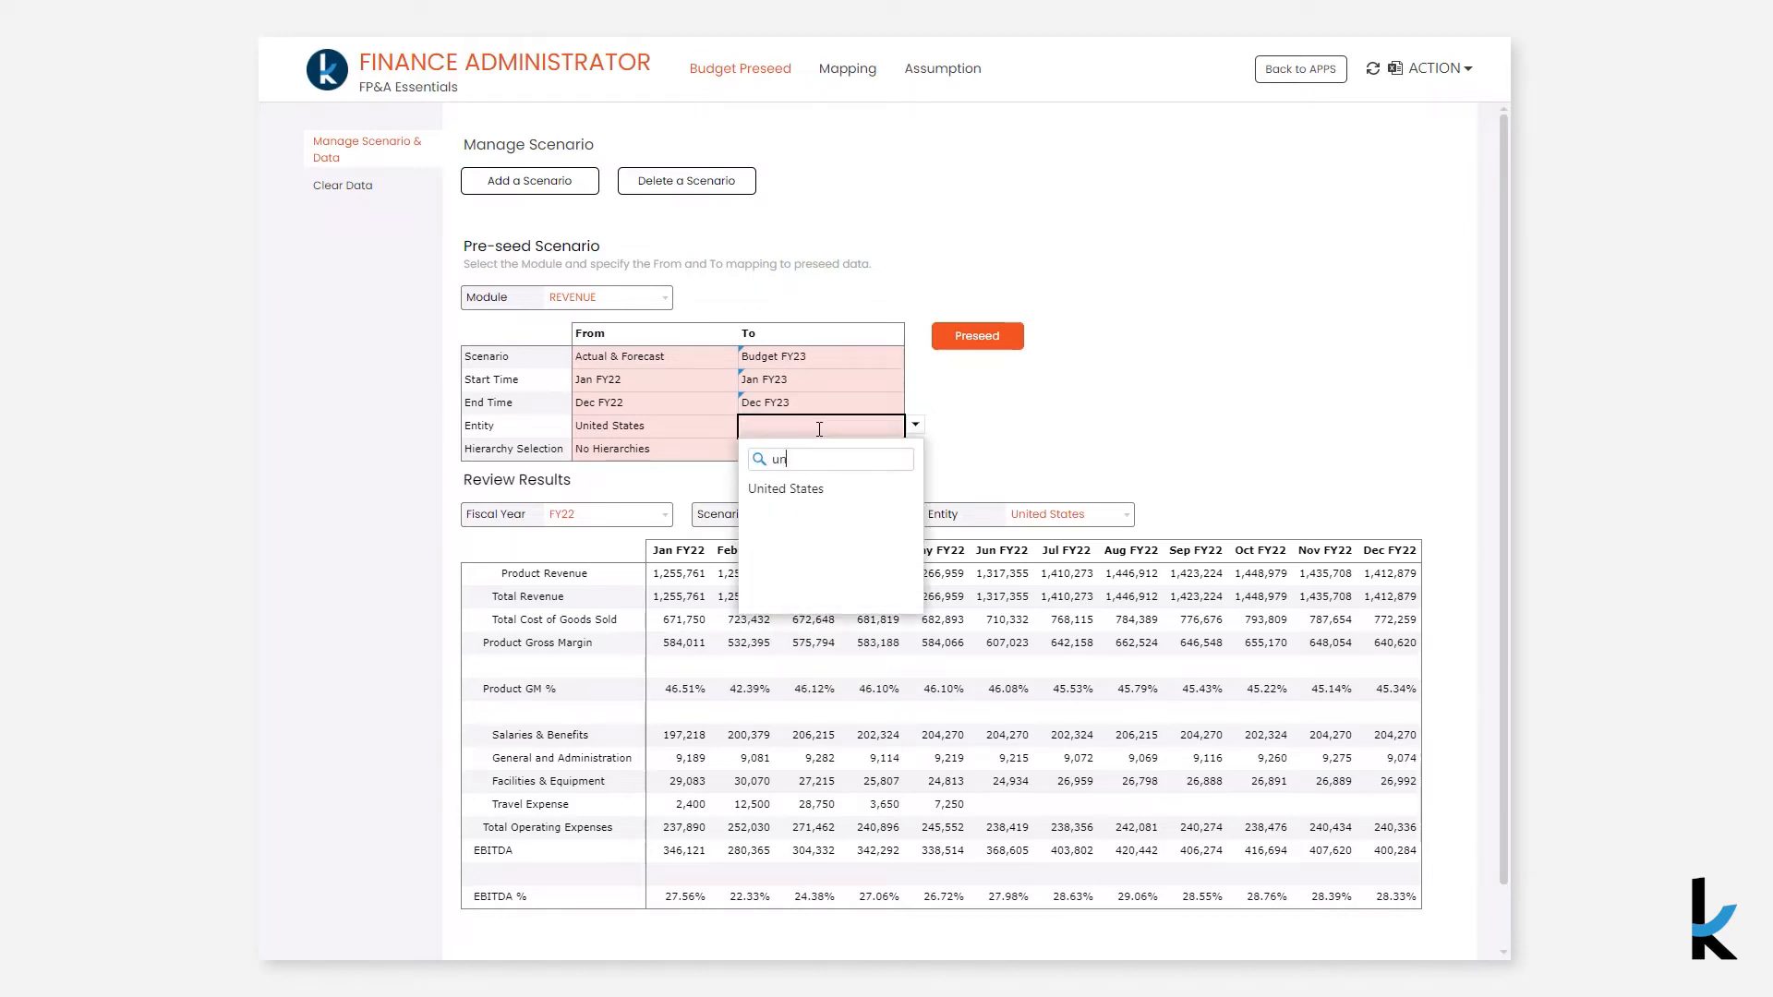
pyautogui.click(818, 483)
pyautogui.click(885, 452)
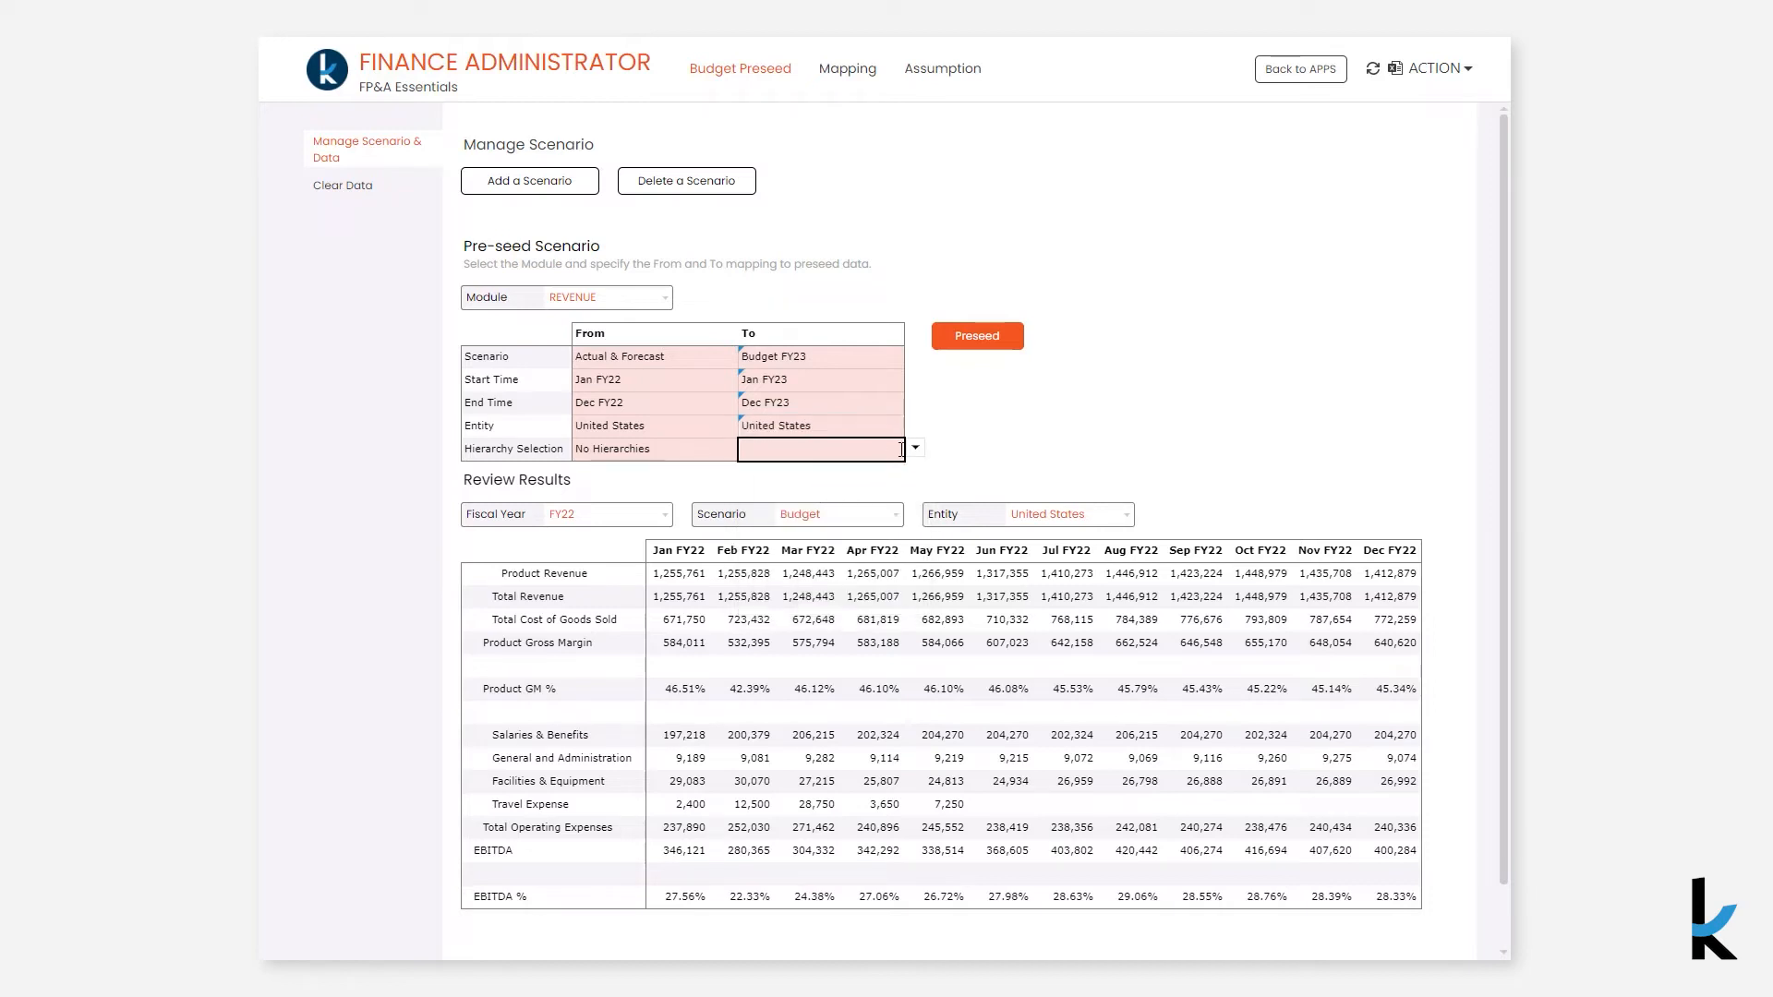
# - Set the target hierarchy selection to No Hierarchies and run the Revenue module pre-seed
pyautogui.click(916, 448)
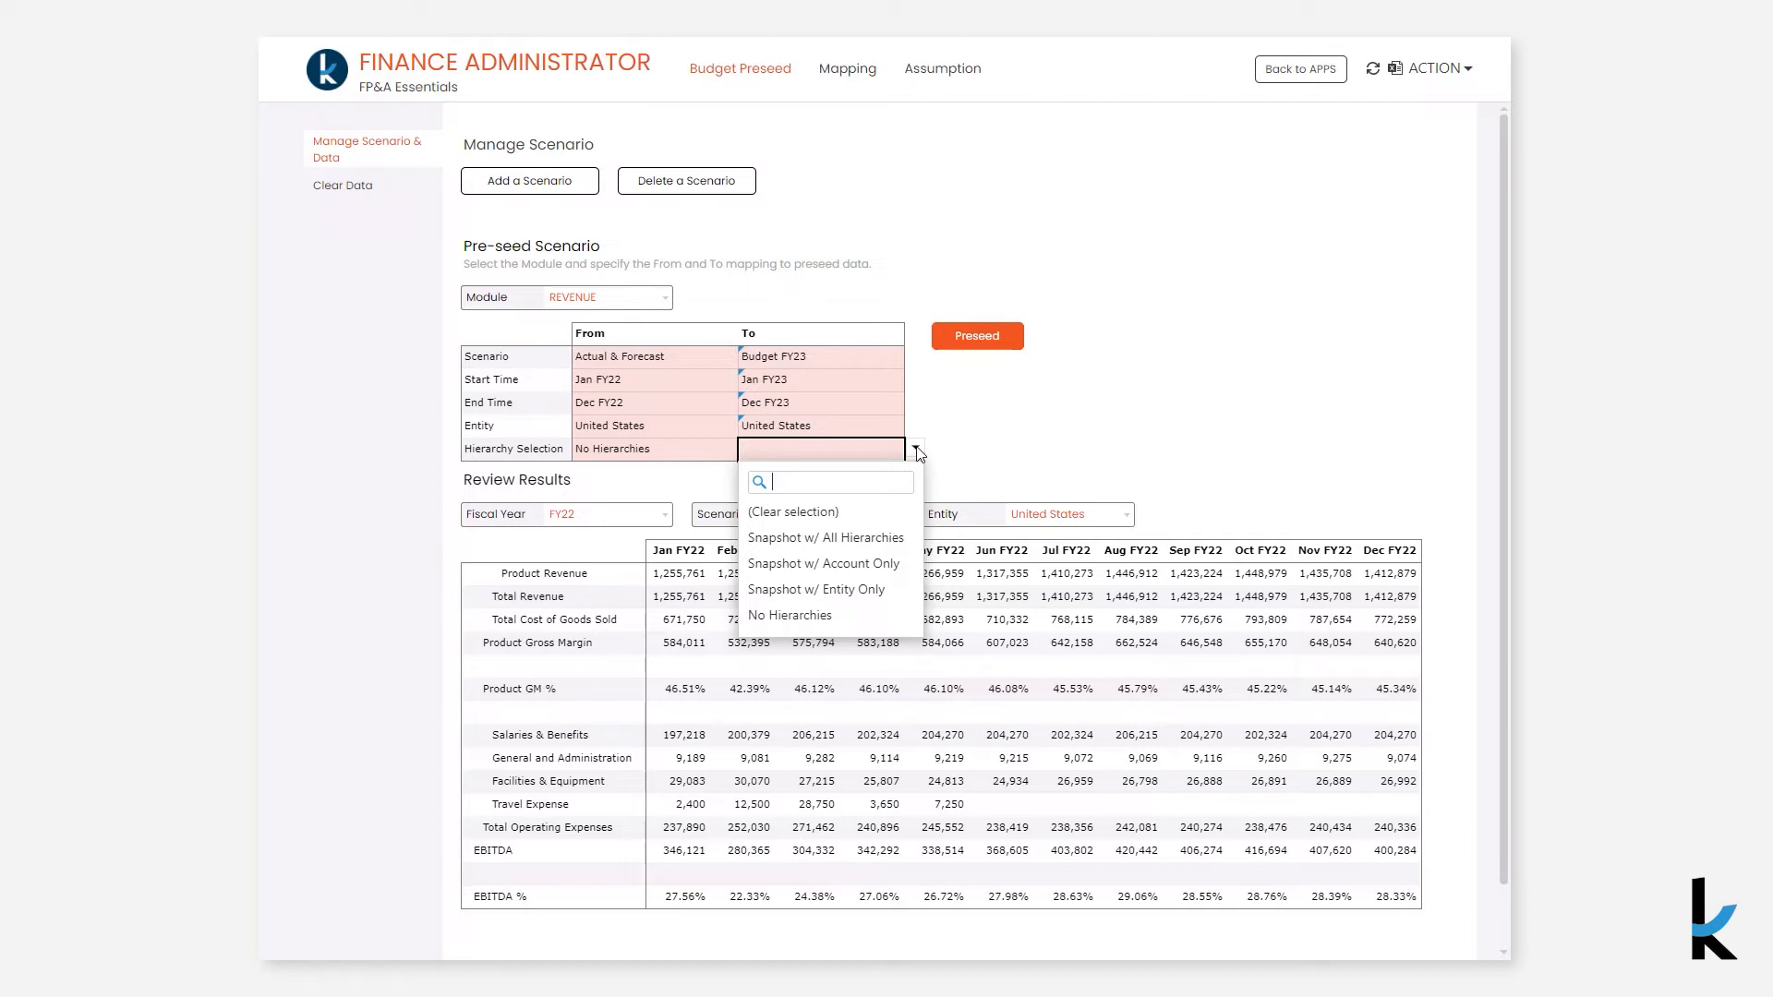
pyautogui.click(893, 617)
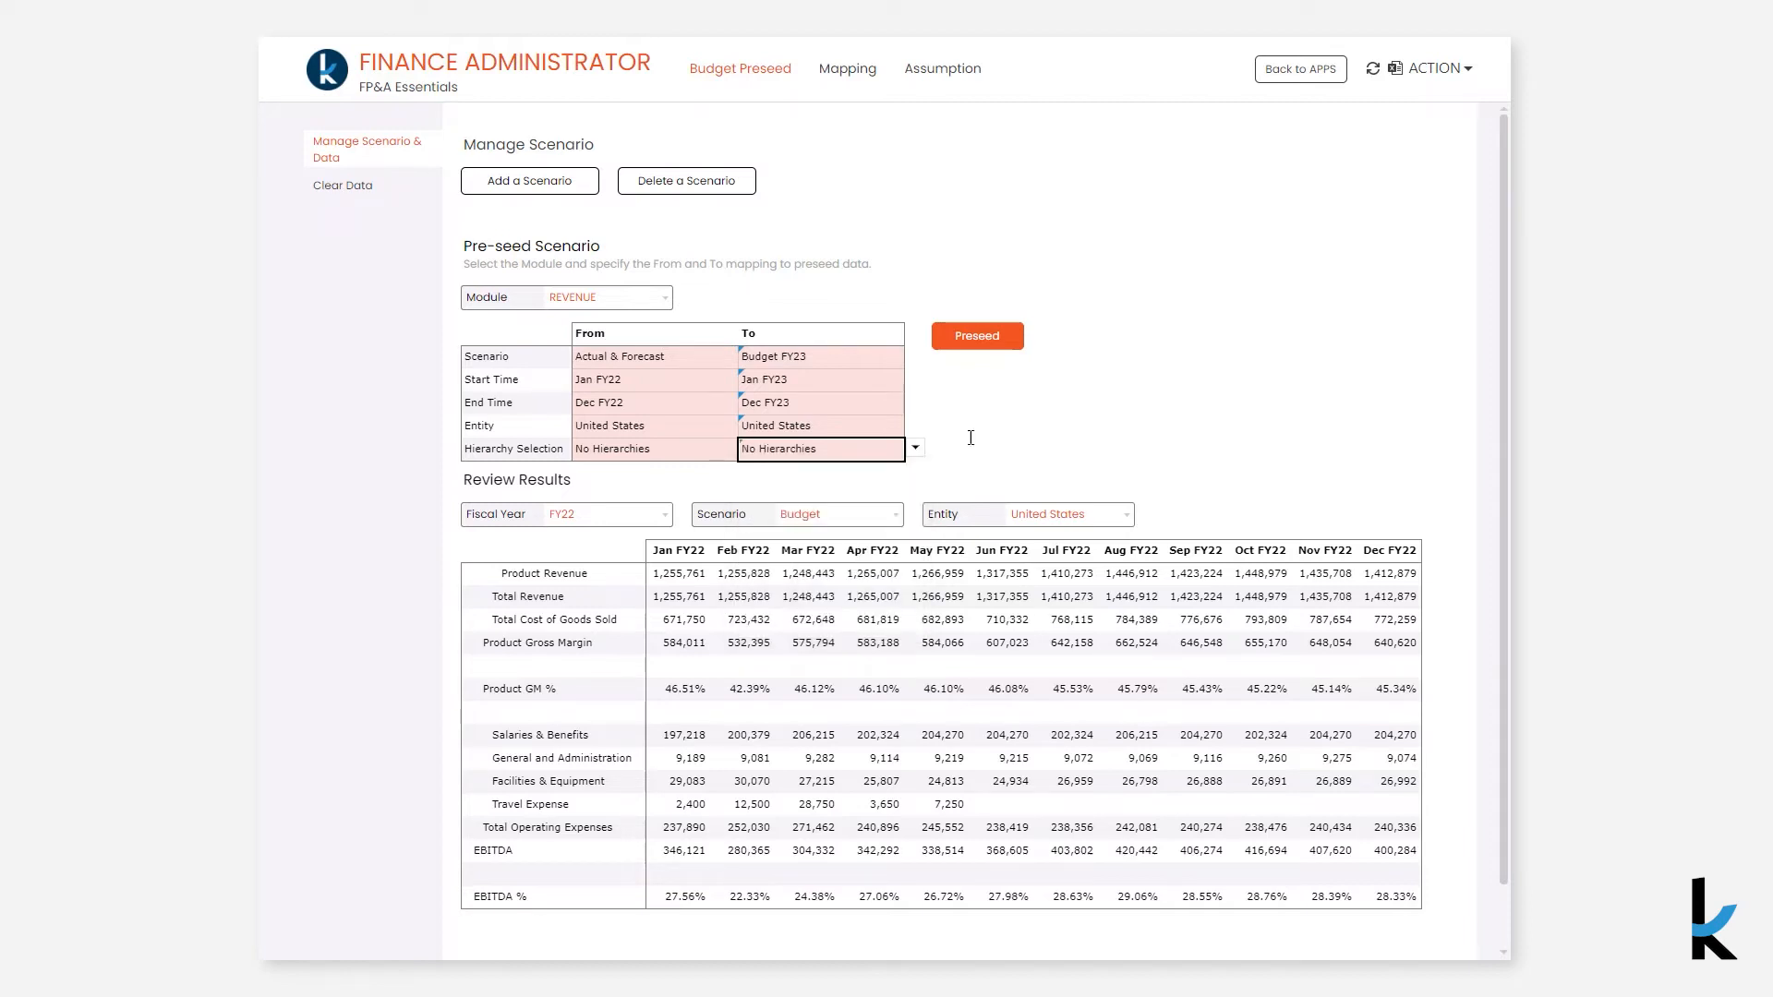
pyautogui.click(971, 341)
# - Filter the review results to fiscal year FY23 and scenario Budget FY23
pyautogui.click(661, 514)
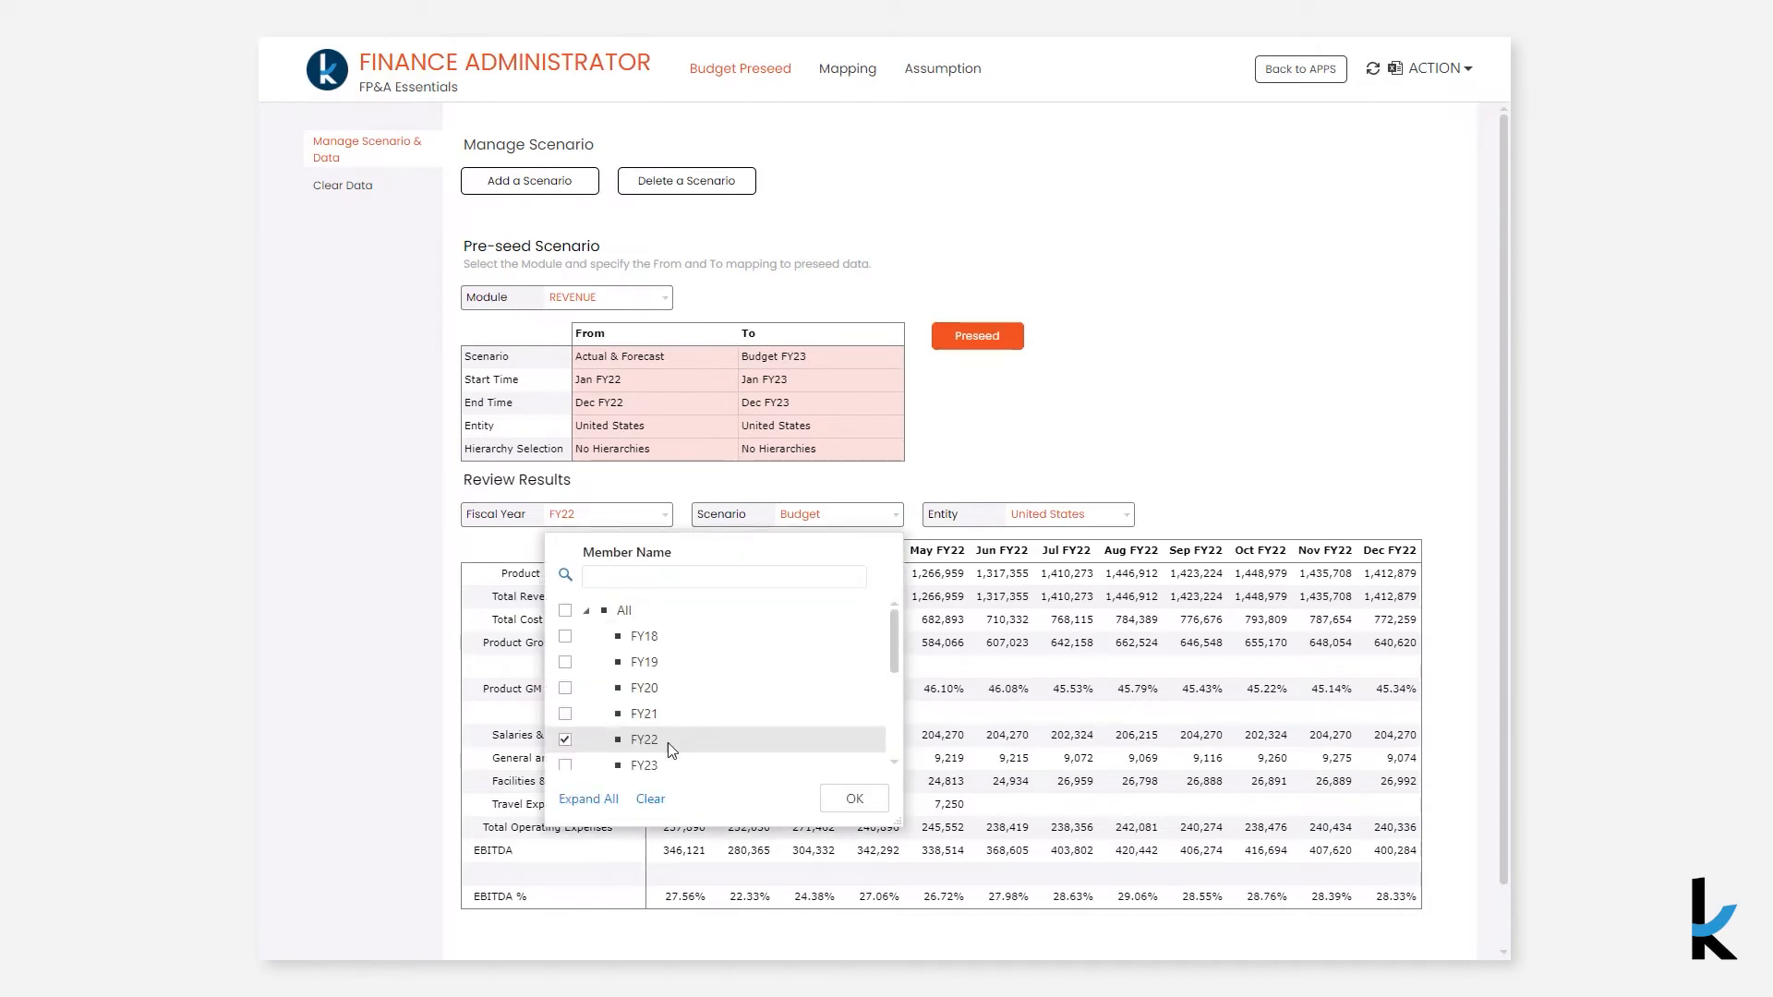
pyautogui.click(659, 768)
pyautogui.click(853, 799)
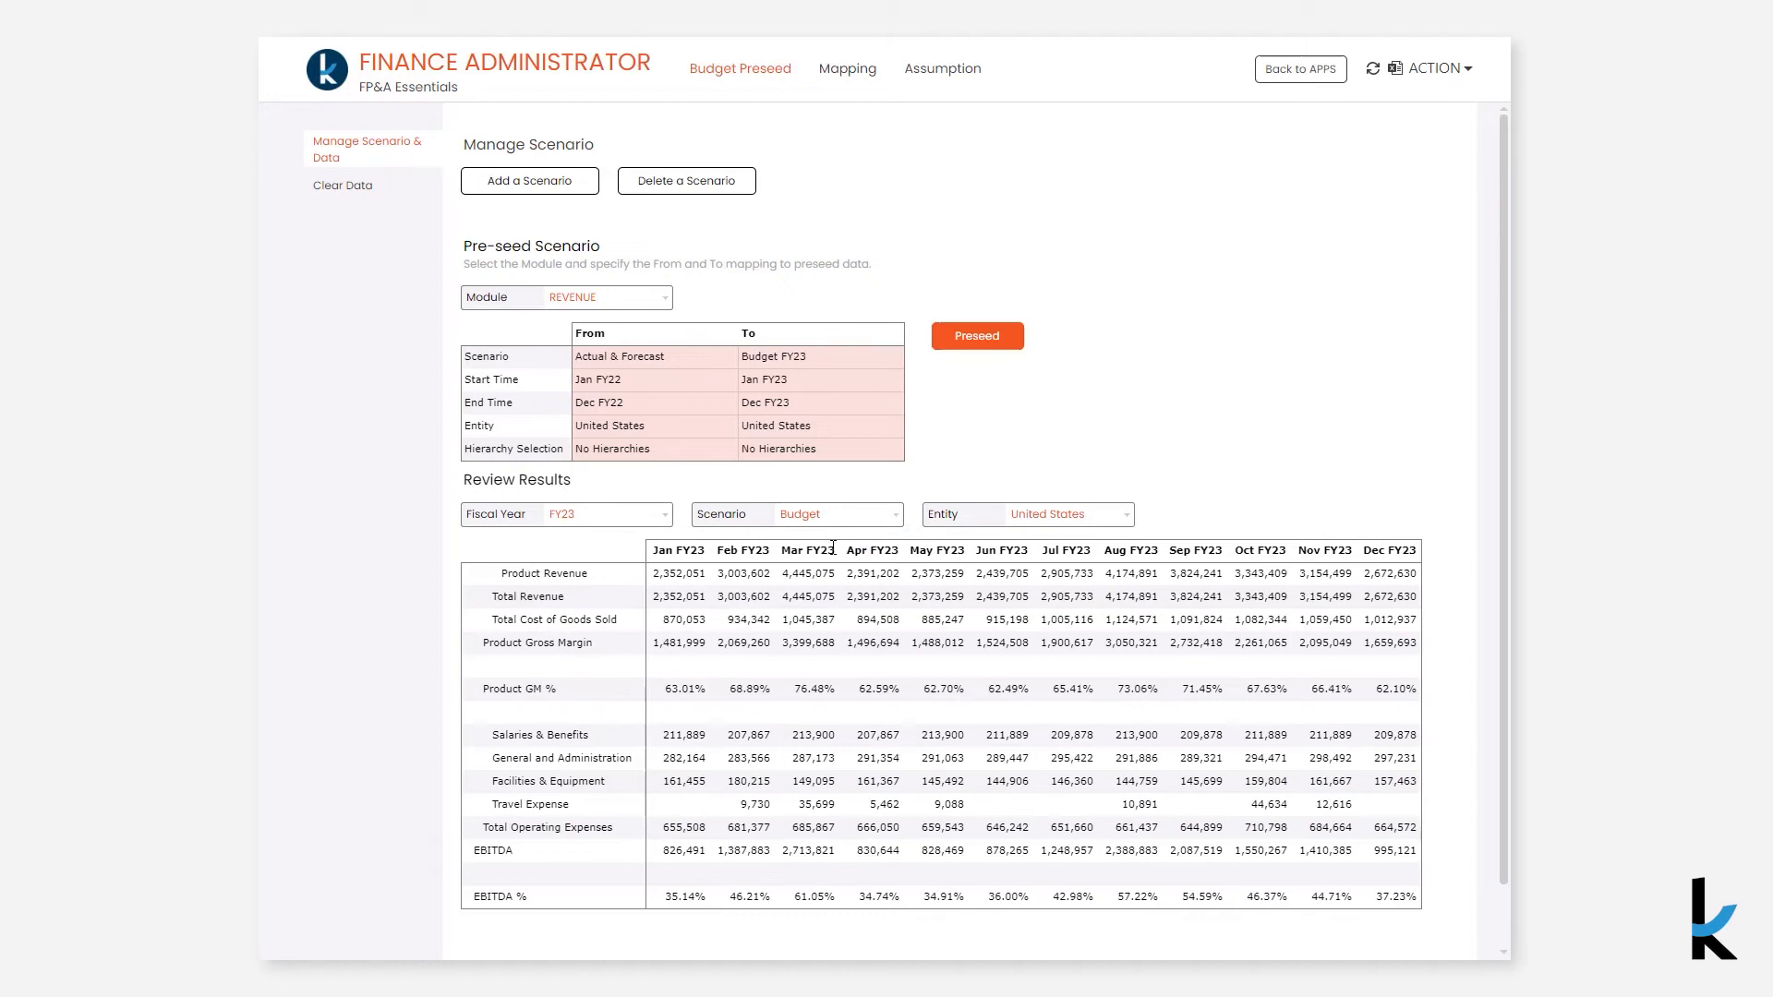
pyautogui.click(836, 523)
pyautogui.click(873, 636)
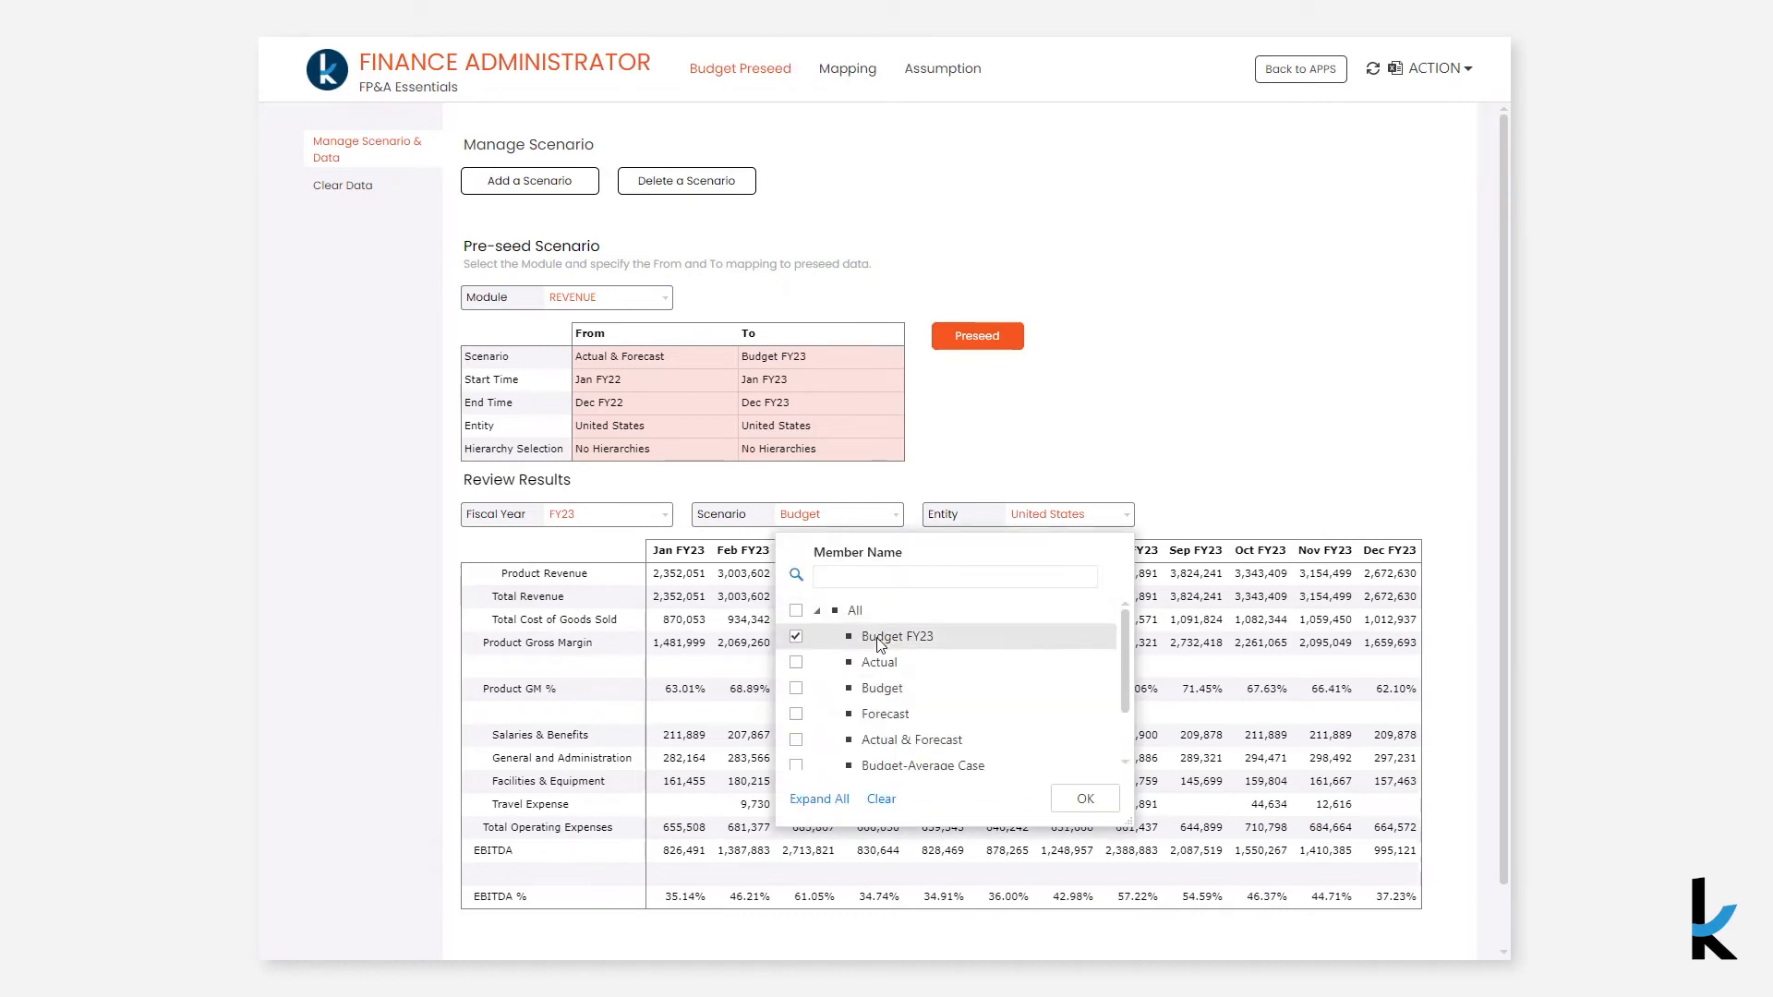
pyautogui.click(1070, 799)
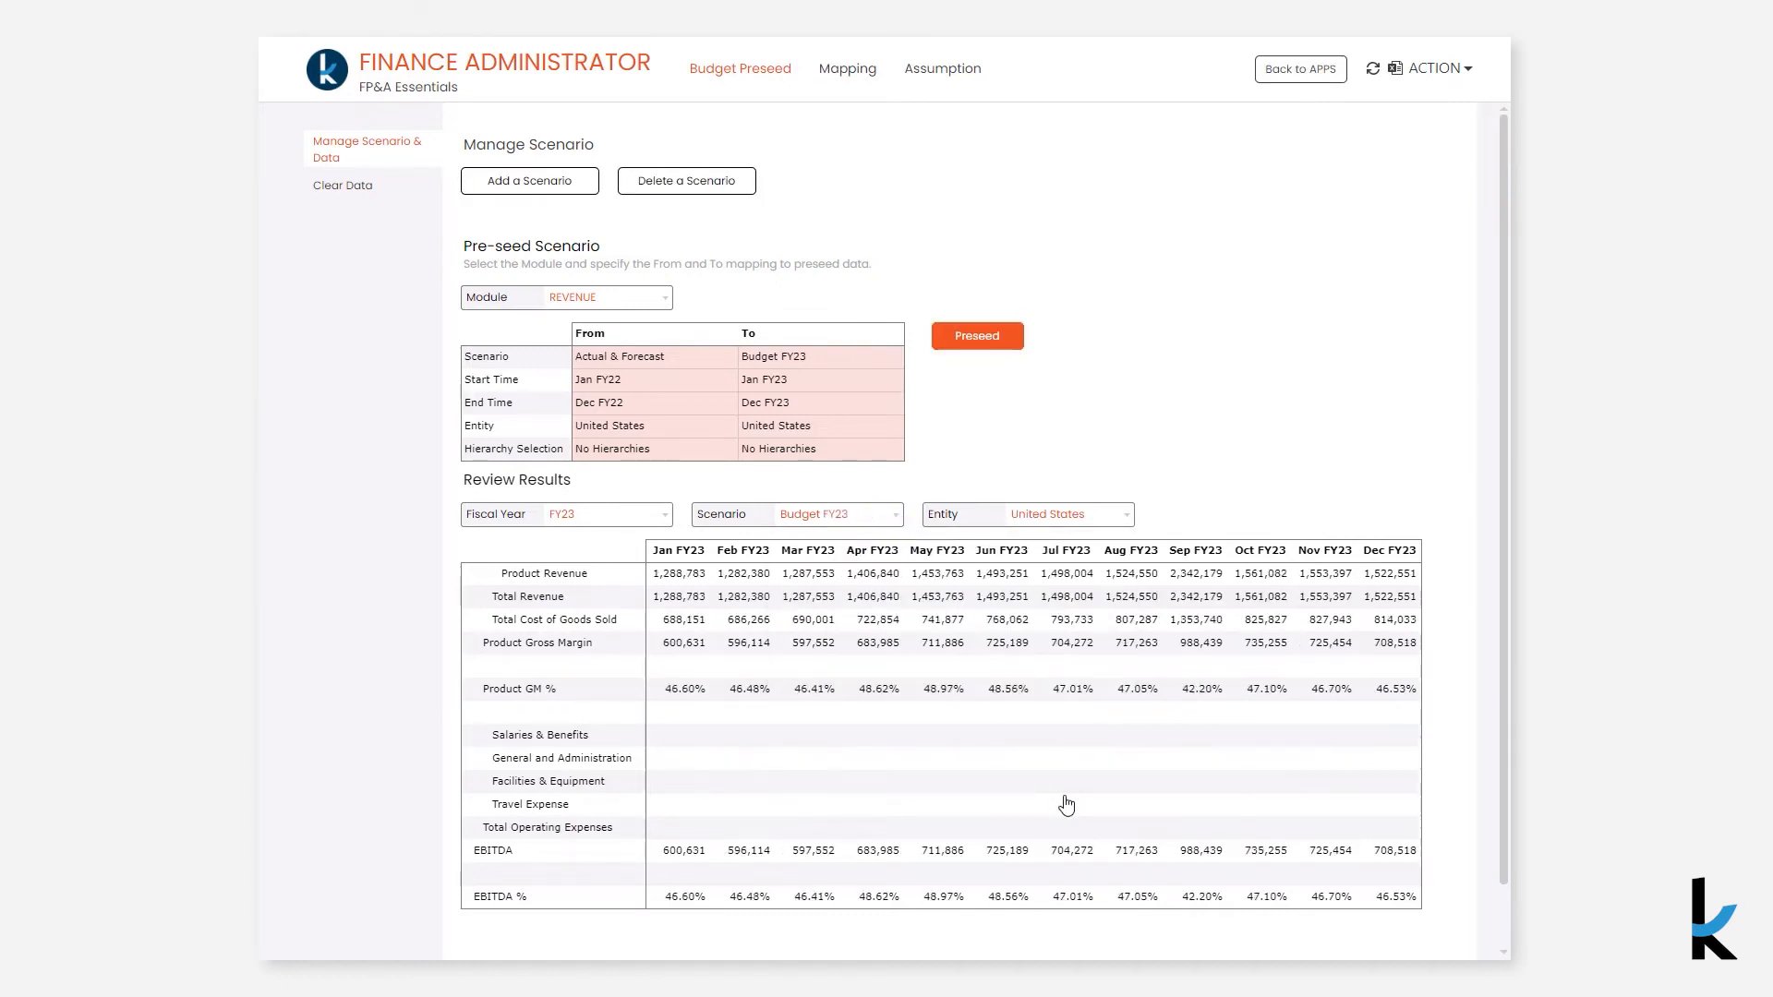
# - Switch the module to both OPEX and WORKFORCE using multi-select and run the pre-seed again
pyautogui.click(642, 299)
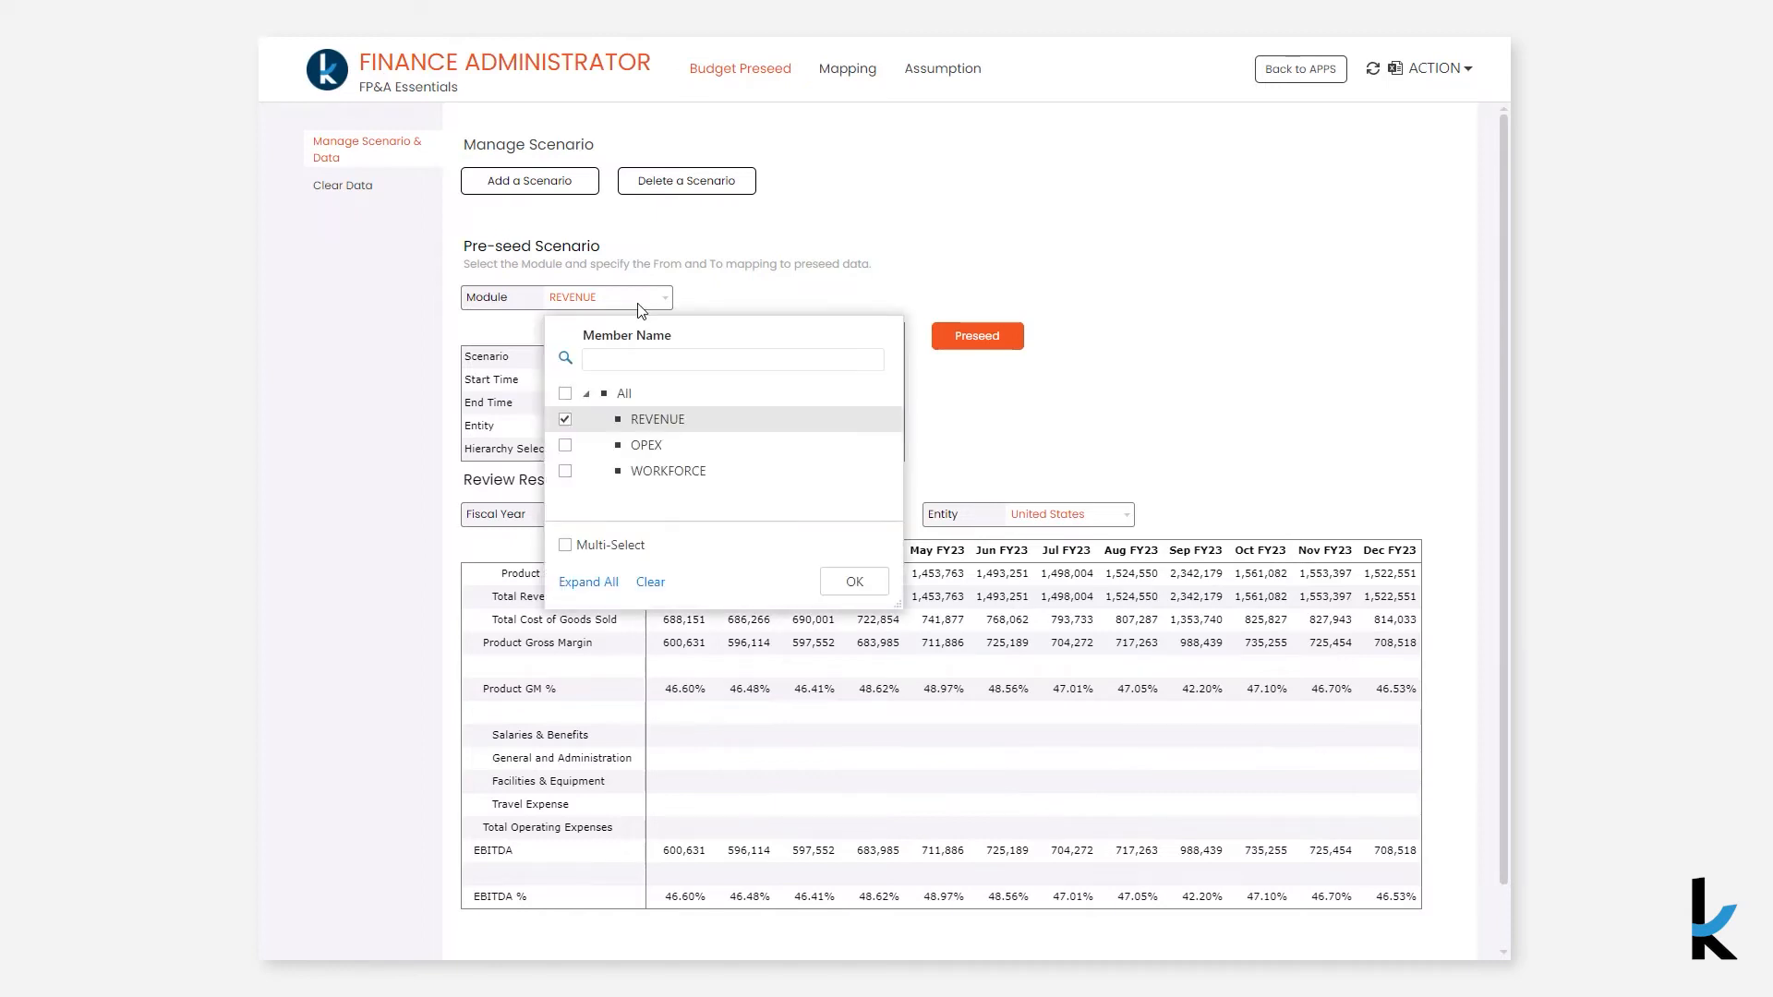
pyautogui.click(646, 445)
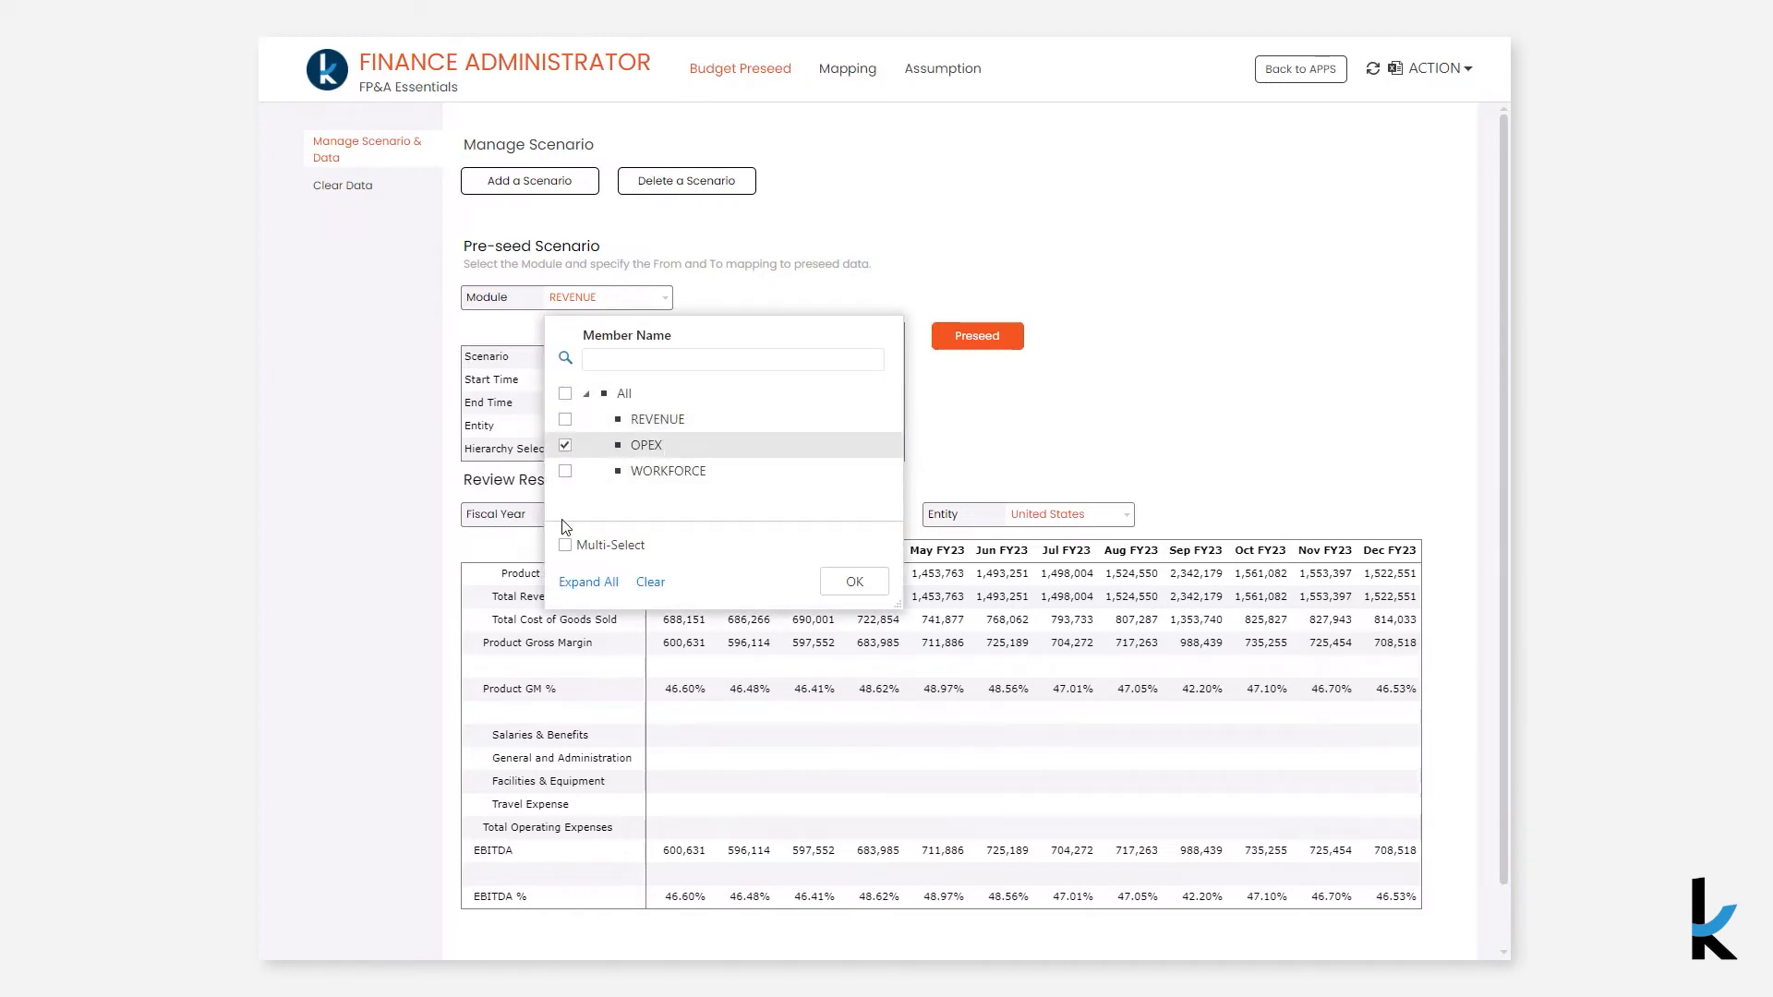
pyautogui.click(565, 545)
pyautogui.click(565, 471)
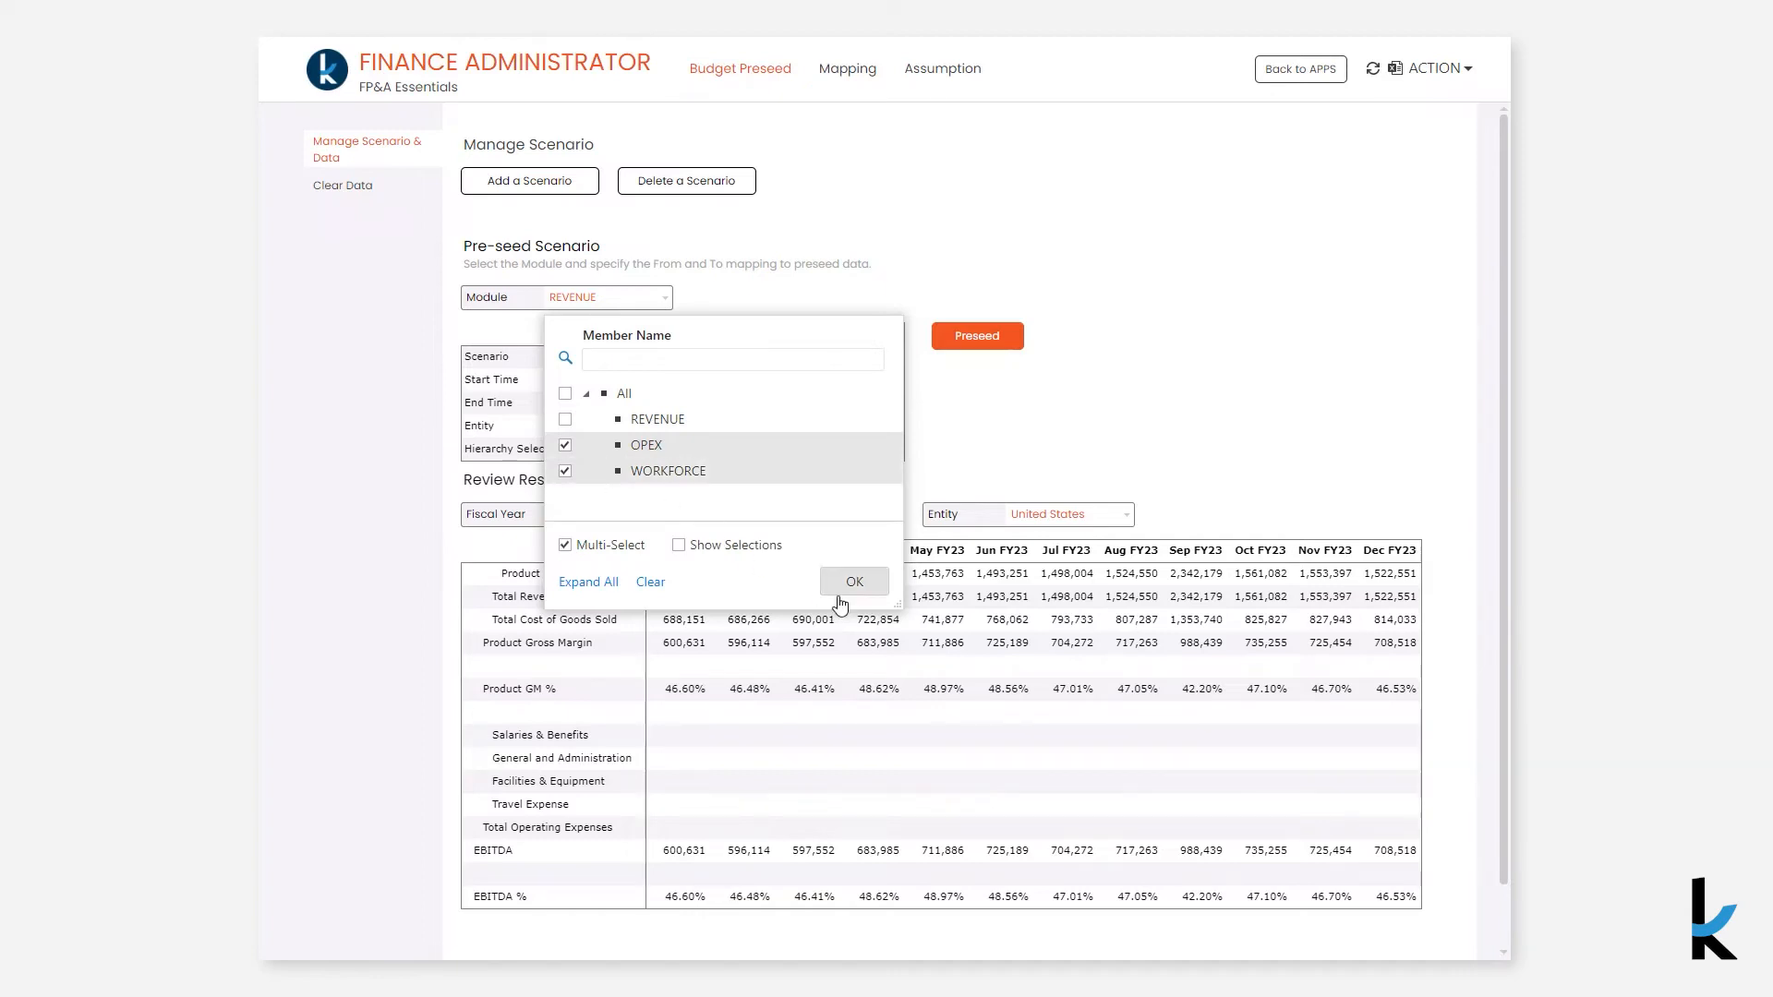
pyautogui.click(853, 582)
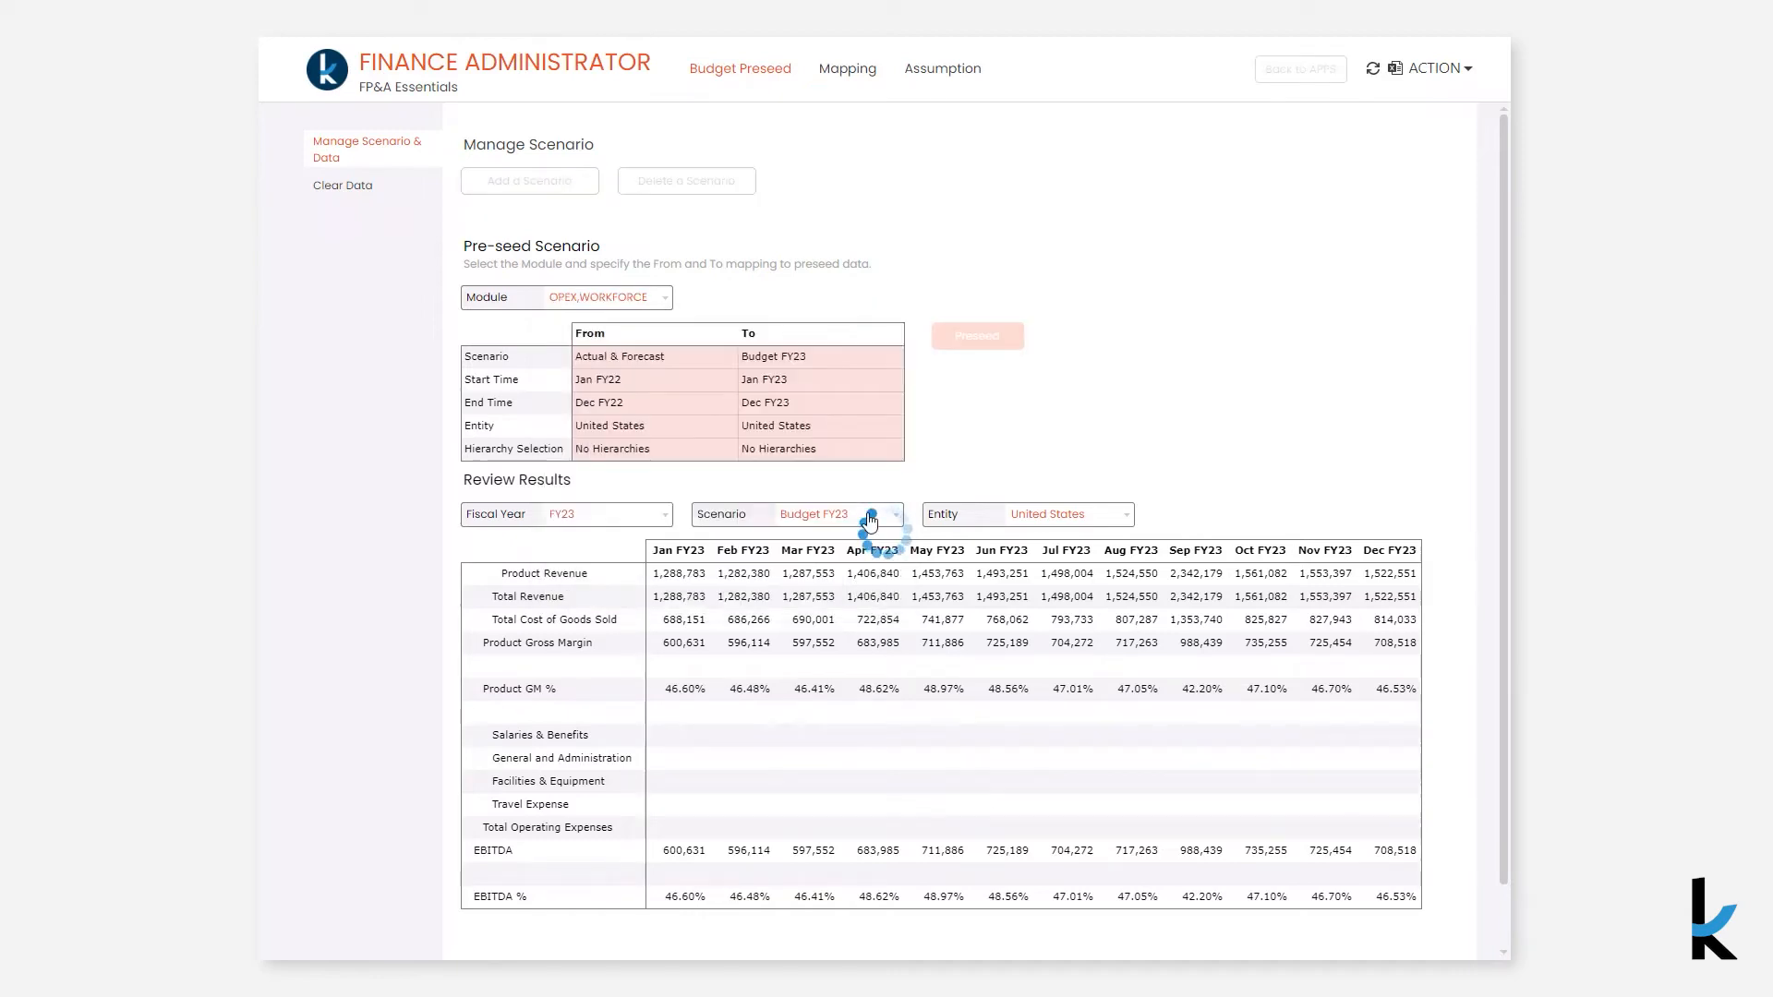
pyautogui.click(954, 339)
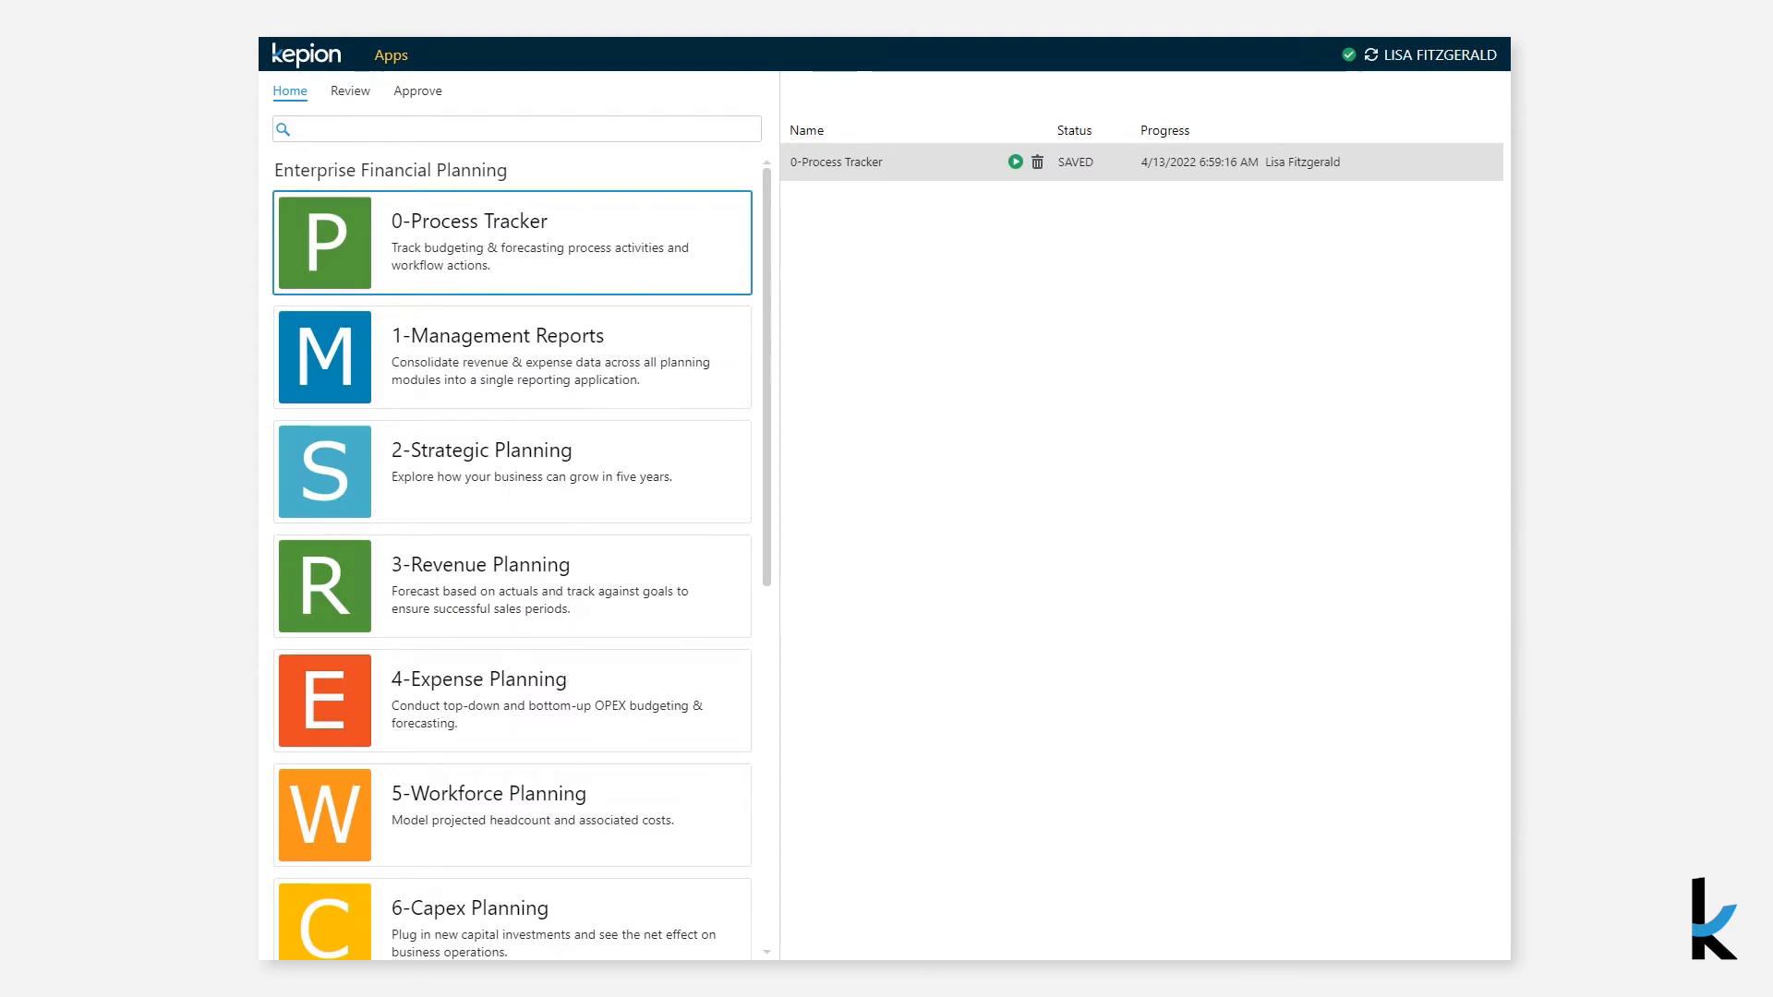
# - Open Expense Planning's Top-Down Allocation and set Marketing's total operating expenses target to 8,500,000
pyautogui.click(447, 710)
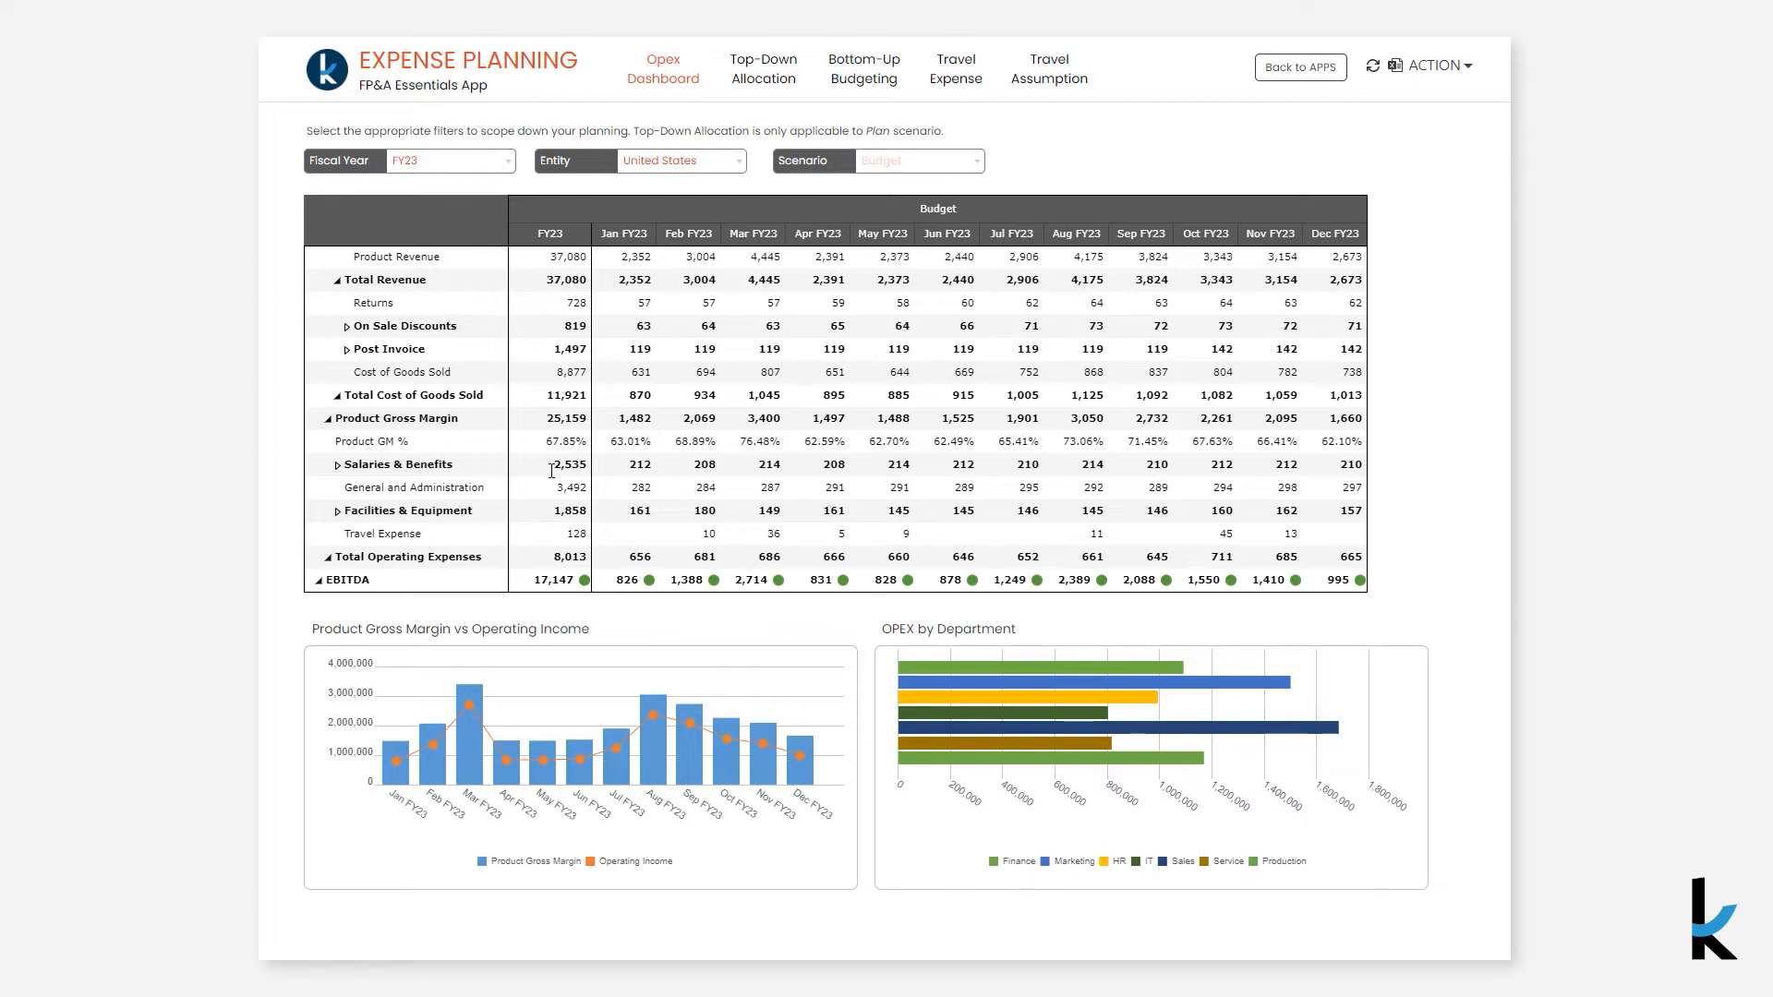
pyautogui.click(781, 98)
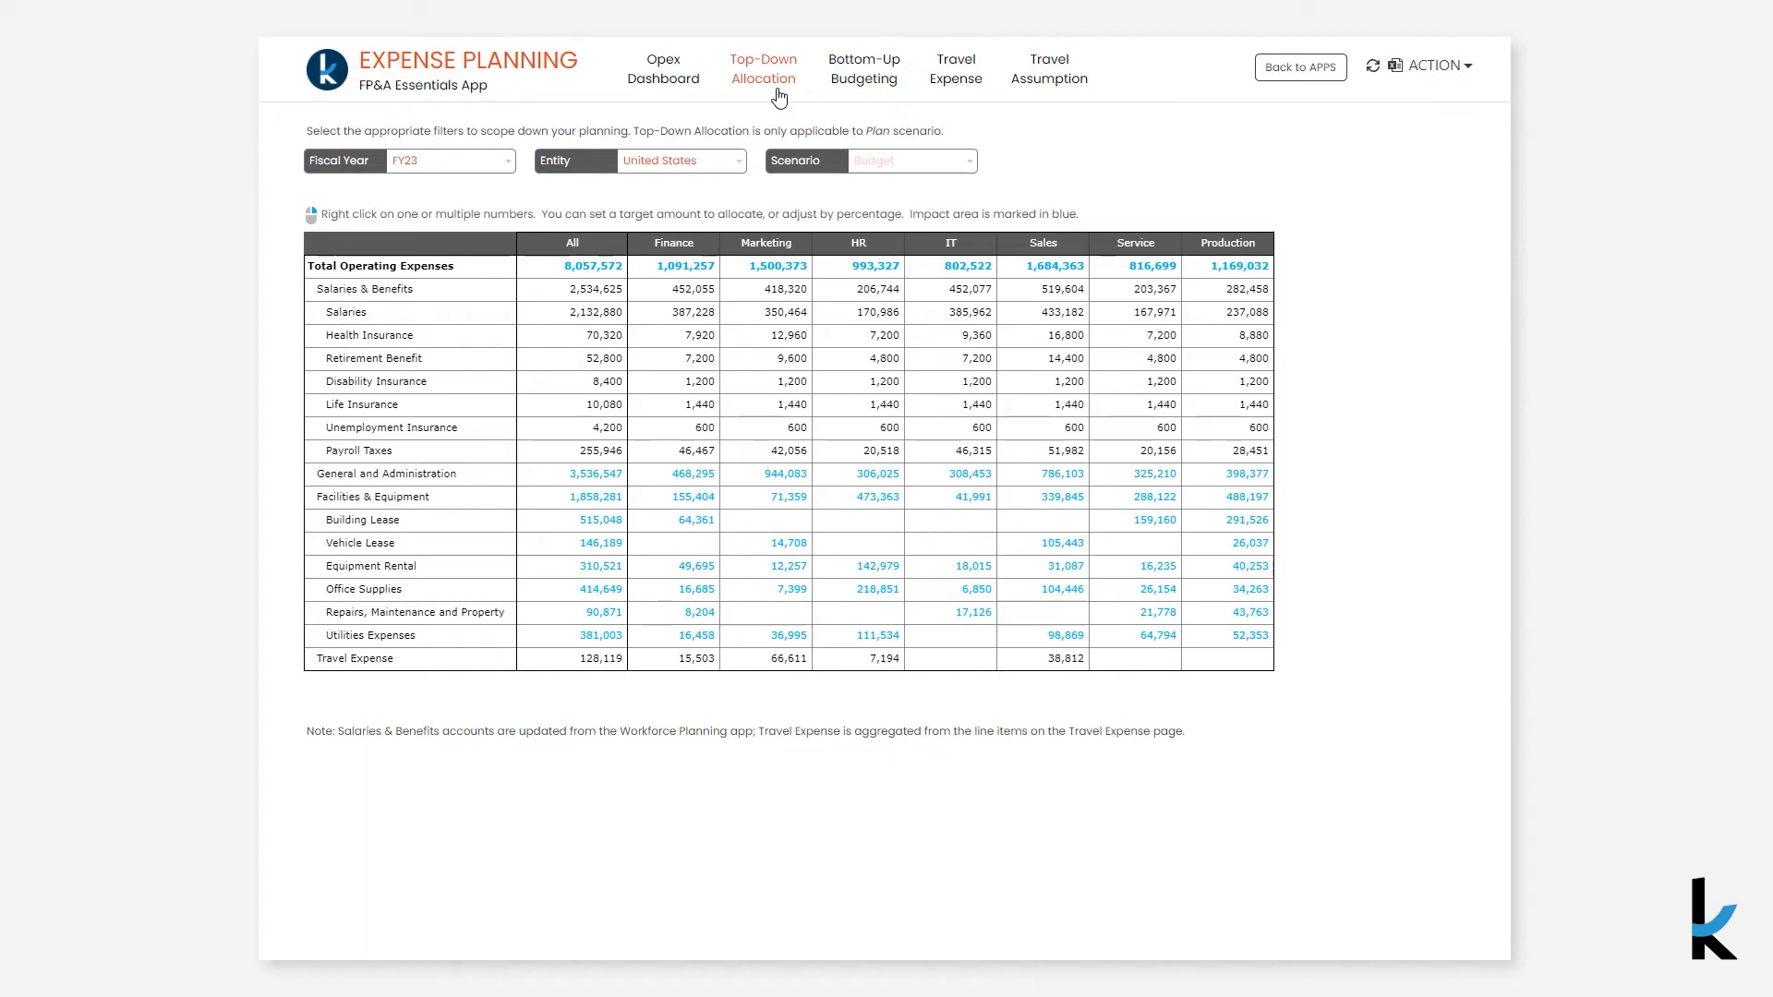
pyautogui.rightClick(771, 265)
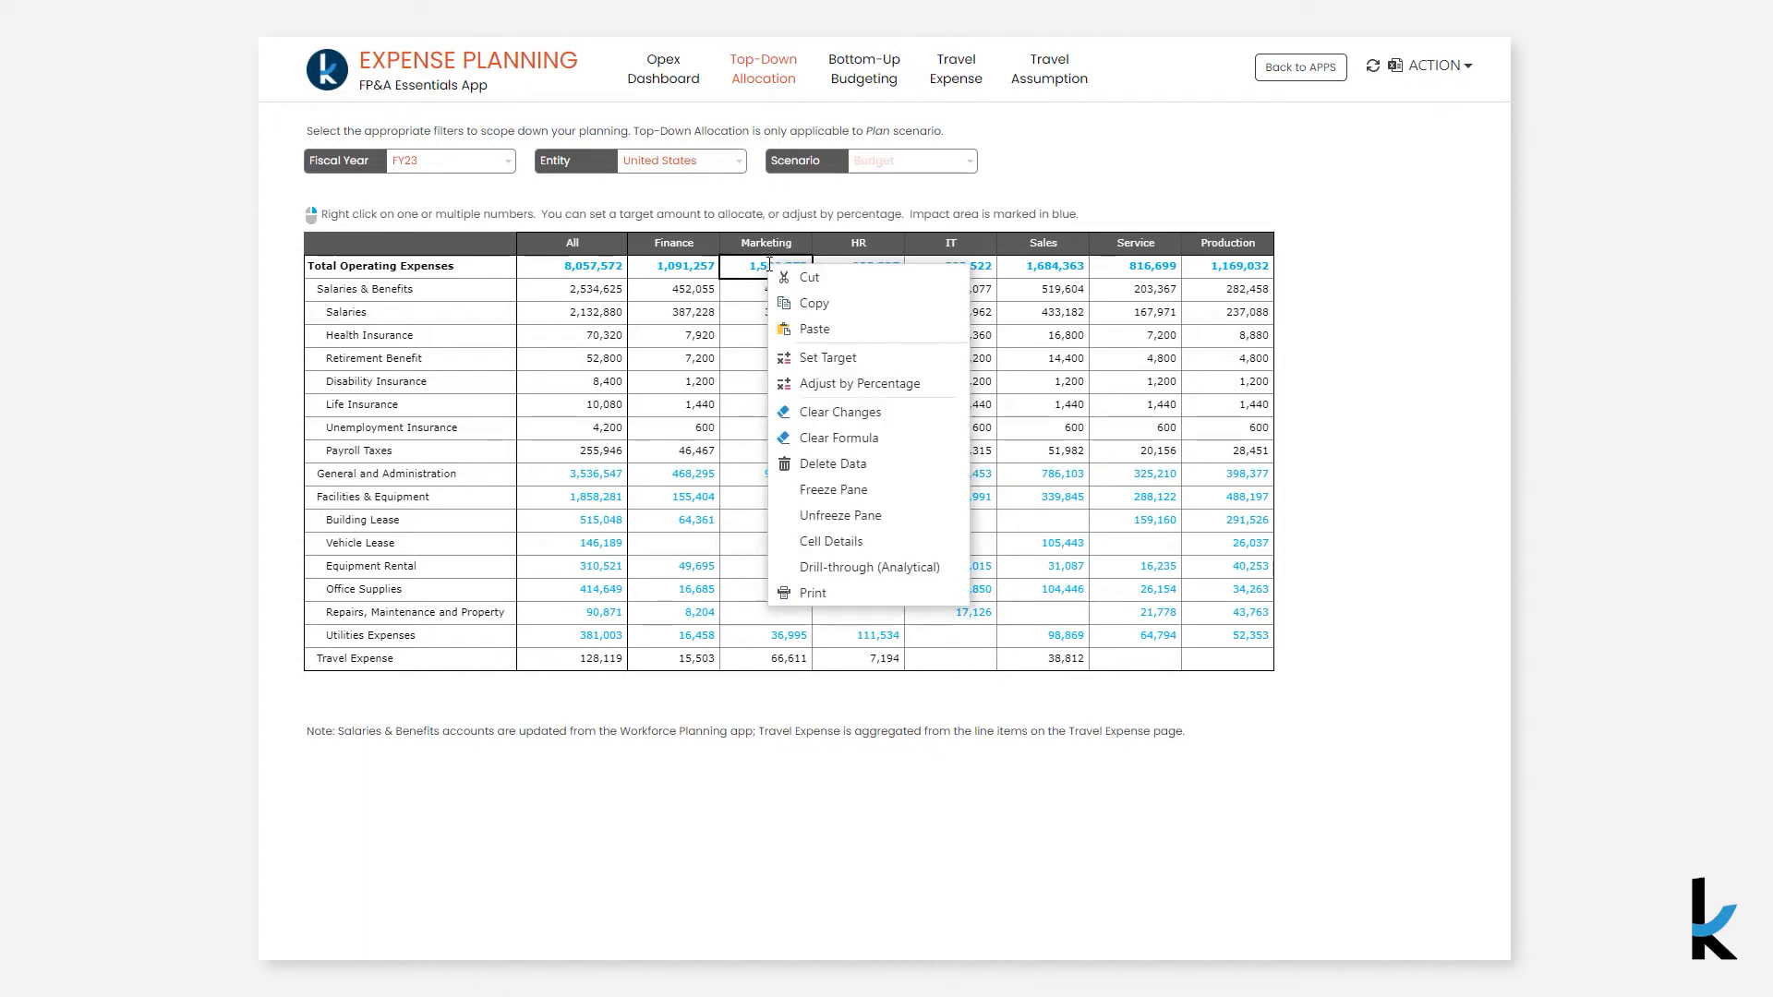
pyautogui.click(806, 359)
pyautogui.click(1101, 408)
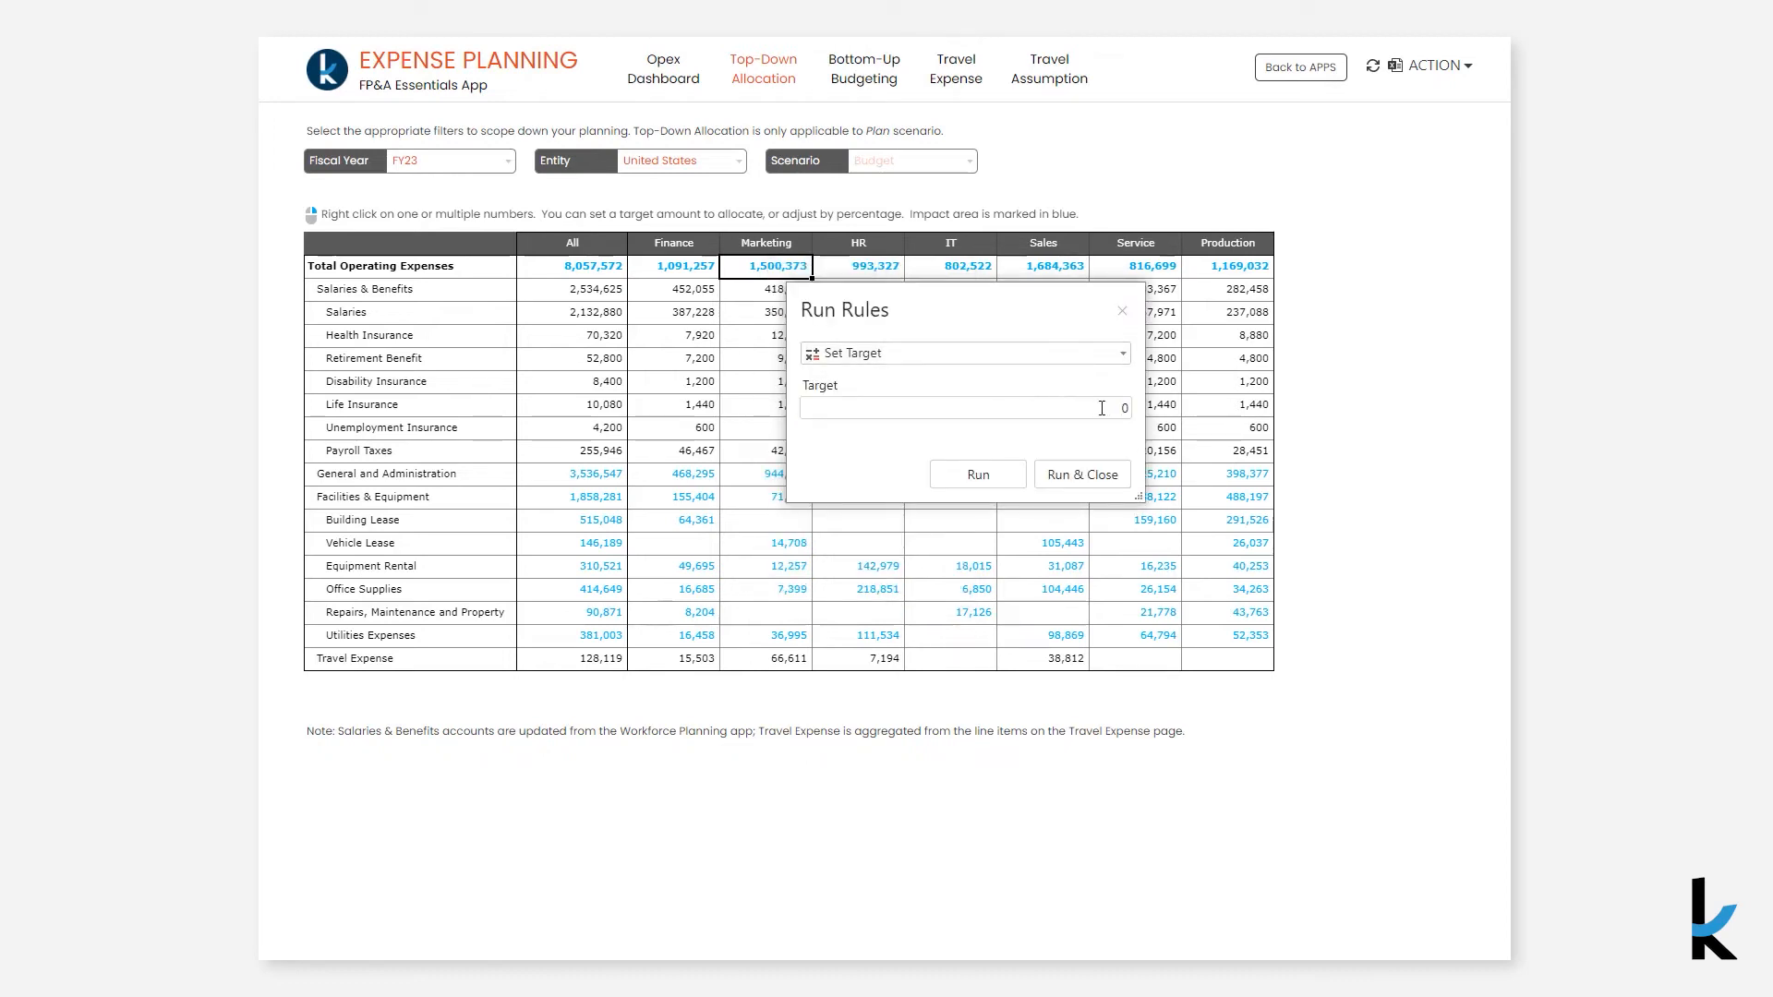
pyautogui.write('8500000')
pyautogui.click(1101, 482)
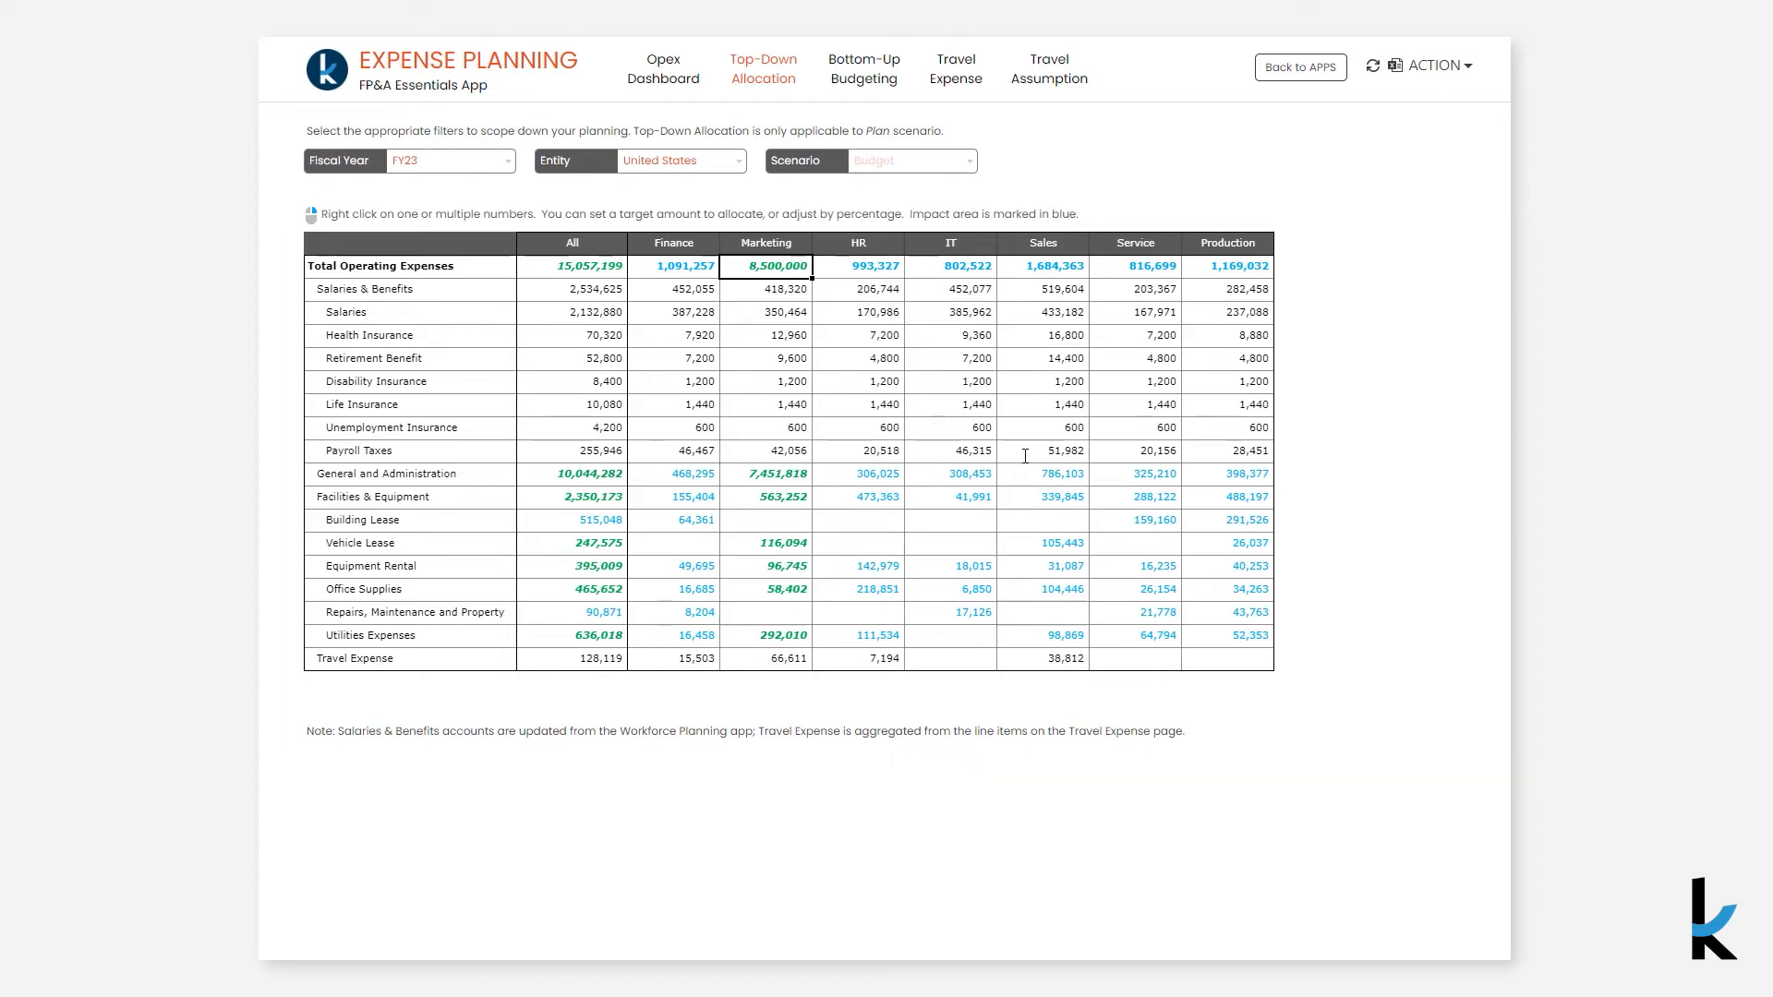
# - Adjust the all-department total operating expenses by 10 percent
pyautogui.click(616, 269)
pyautogui.rightClick(610, 268)
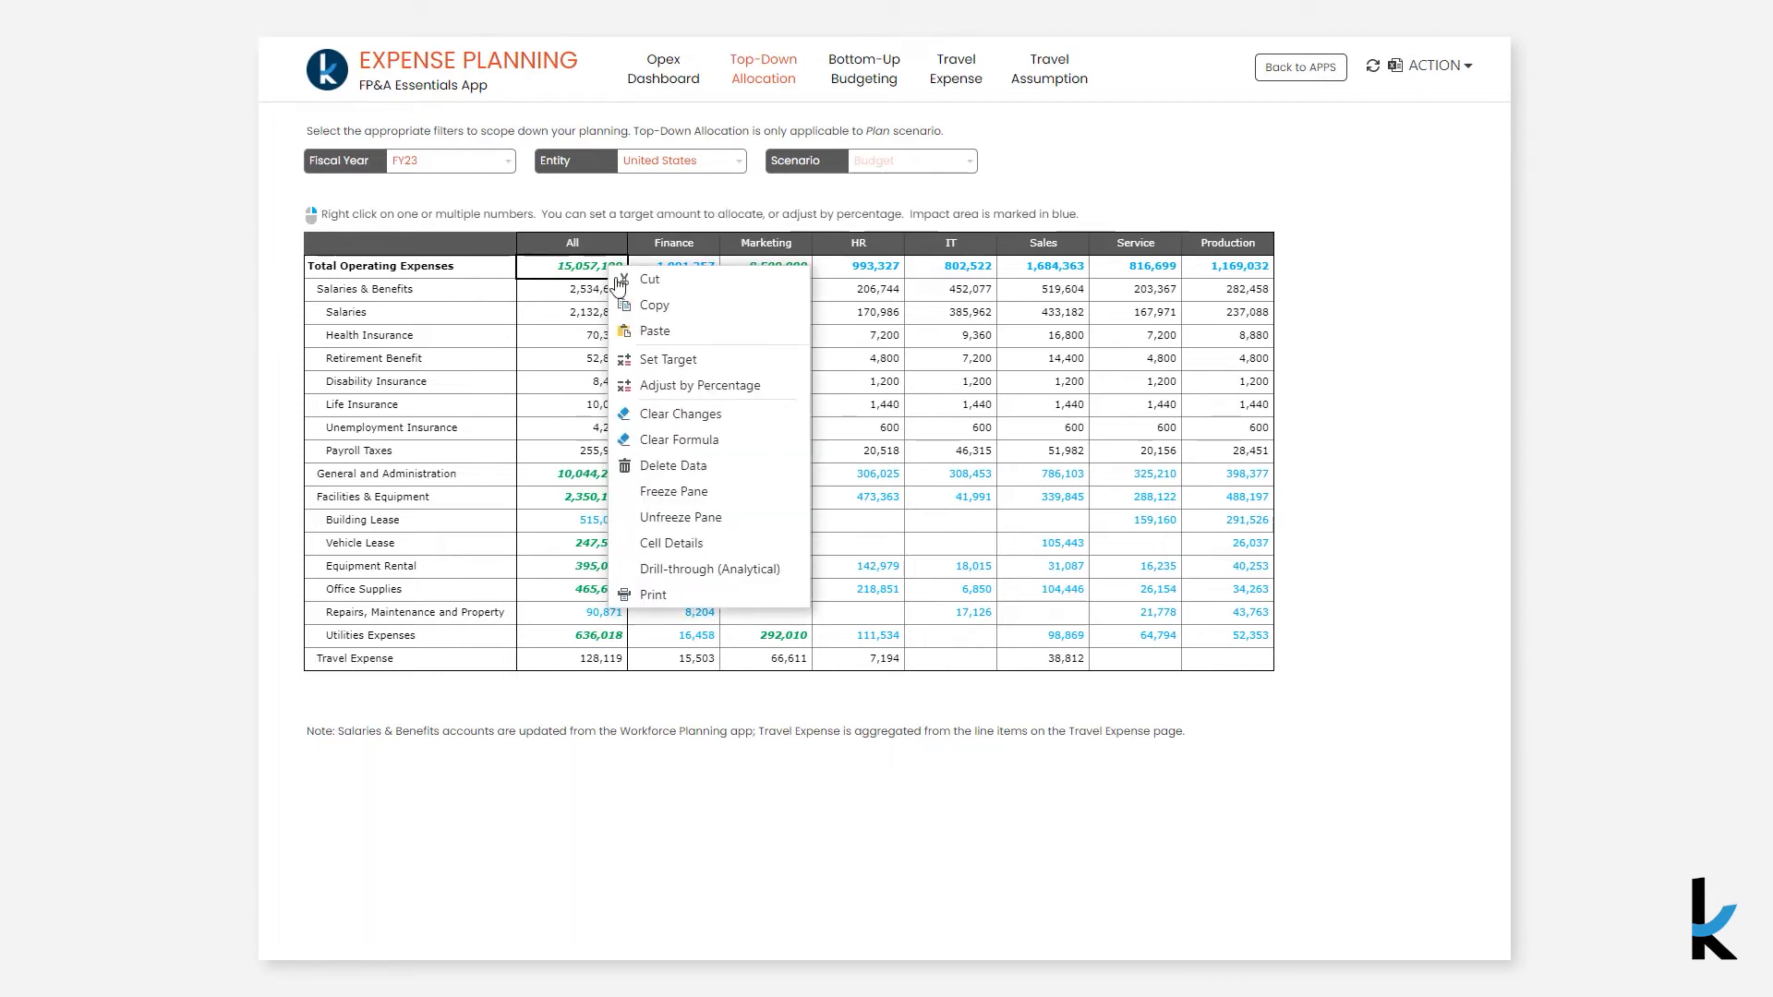
pyautogui.click(688, 386)
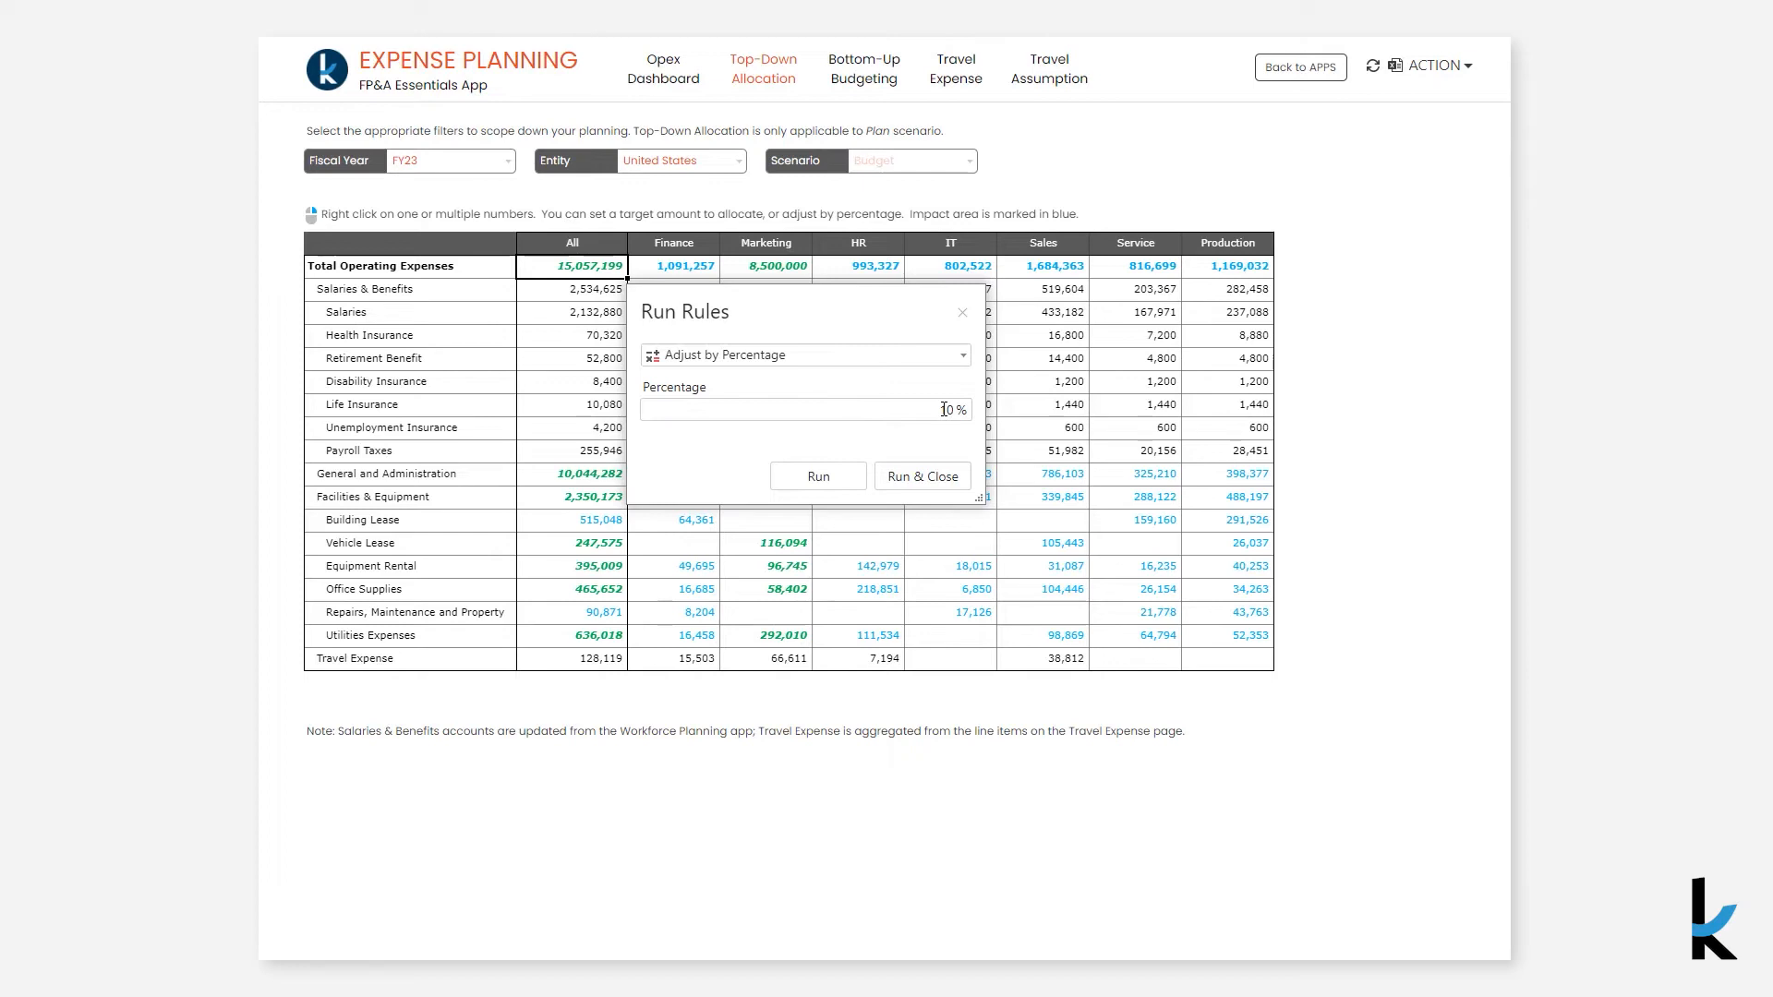
pyautogui.click(936, 473)
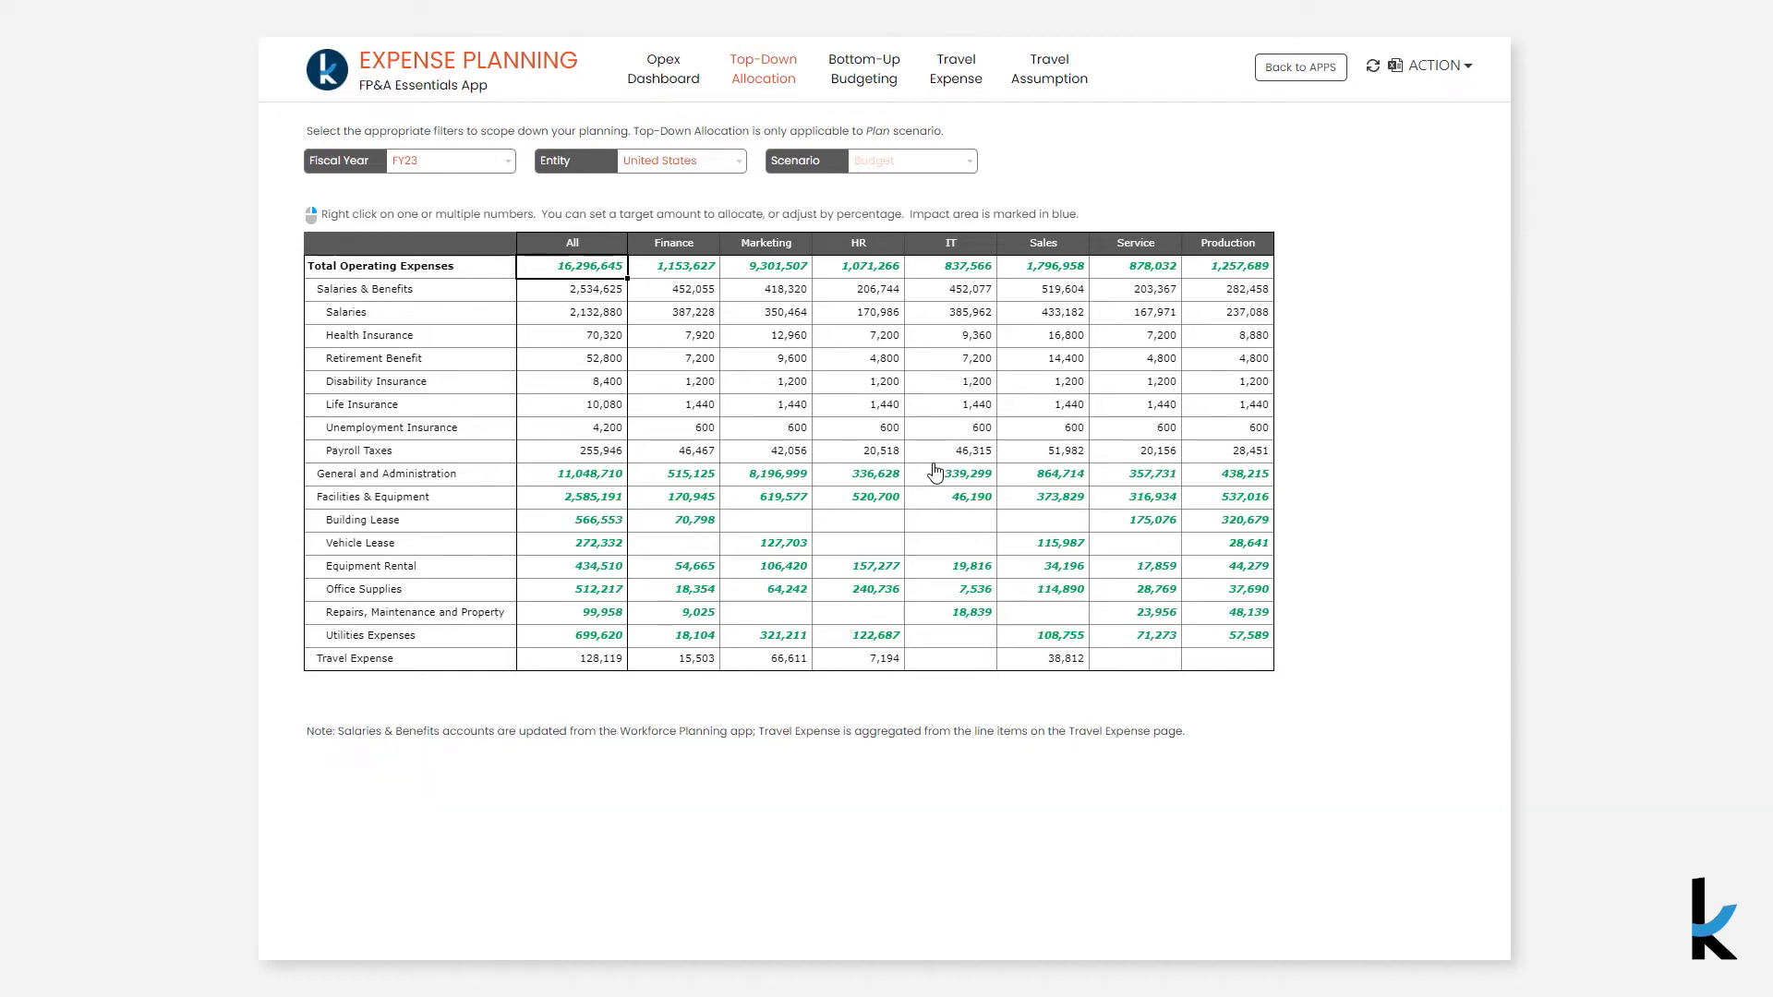
# - On Bottom-Up Budgeting, set Marketing's Vehicle Lease to 15,000 for every FY23 month and publish the update
pyautogui.click(882, 82)
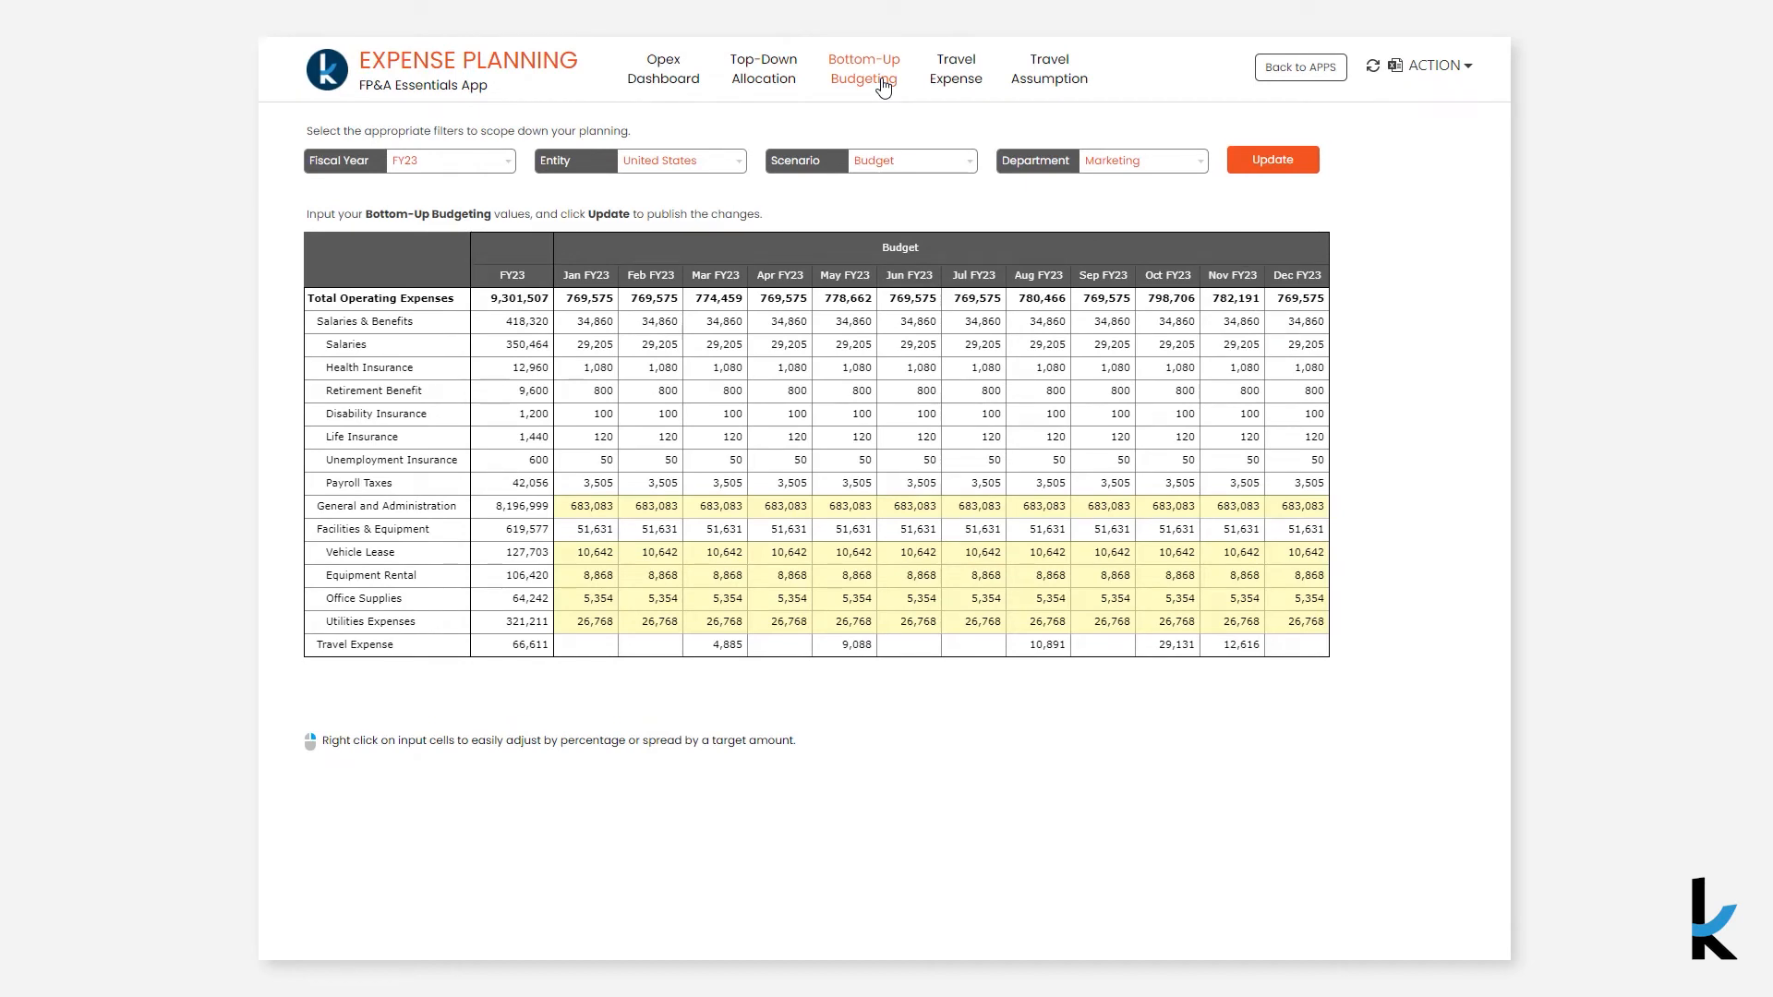
pyautogui.click(599, 551)
pyautogui.write('15000')
pyautogui.press('Return')
pyautogui.moveTo(616, 561); pyautogui.dragTo(1307, 554)
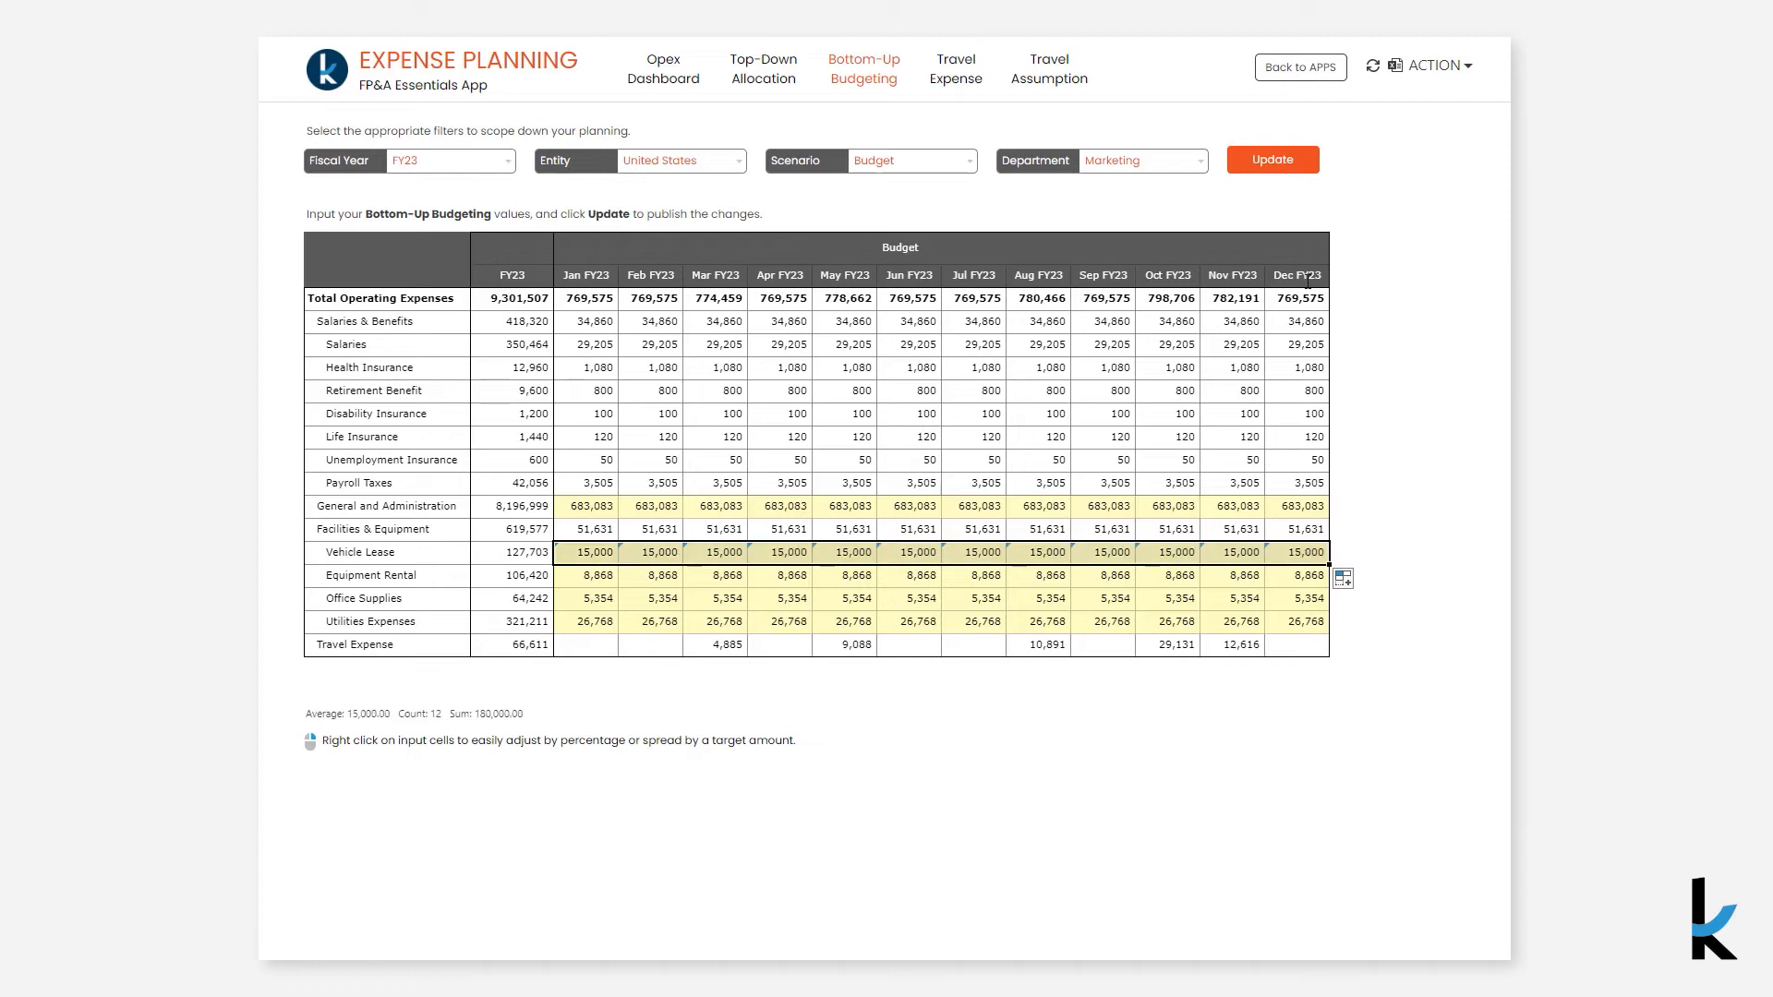
pyautogui.click(1300, 170)
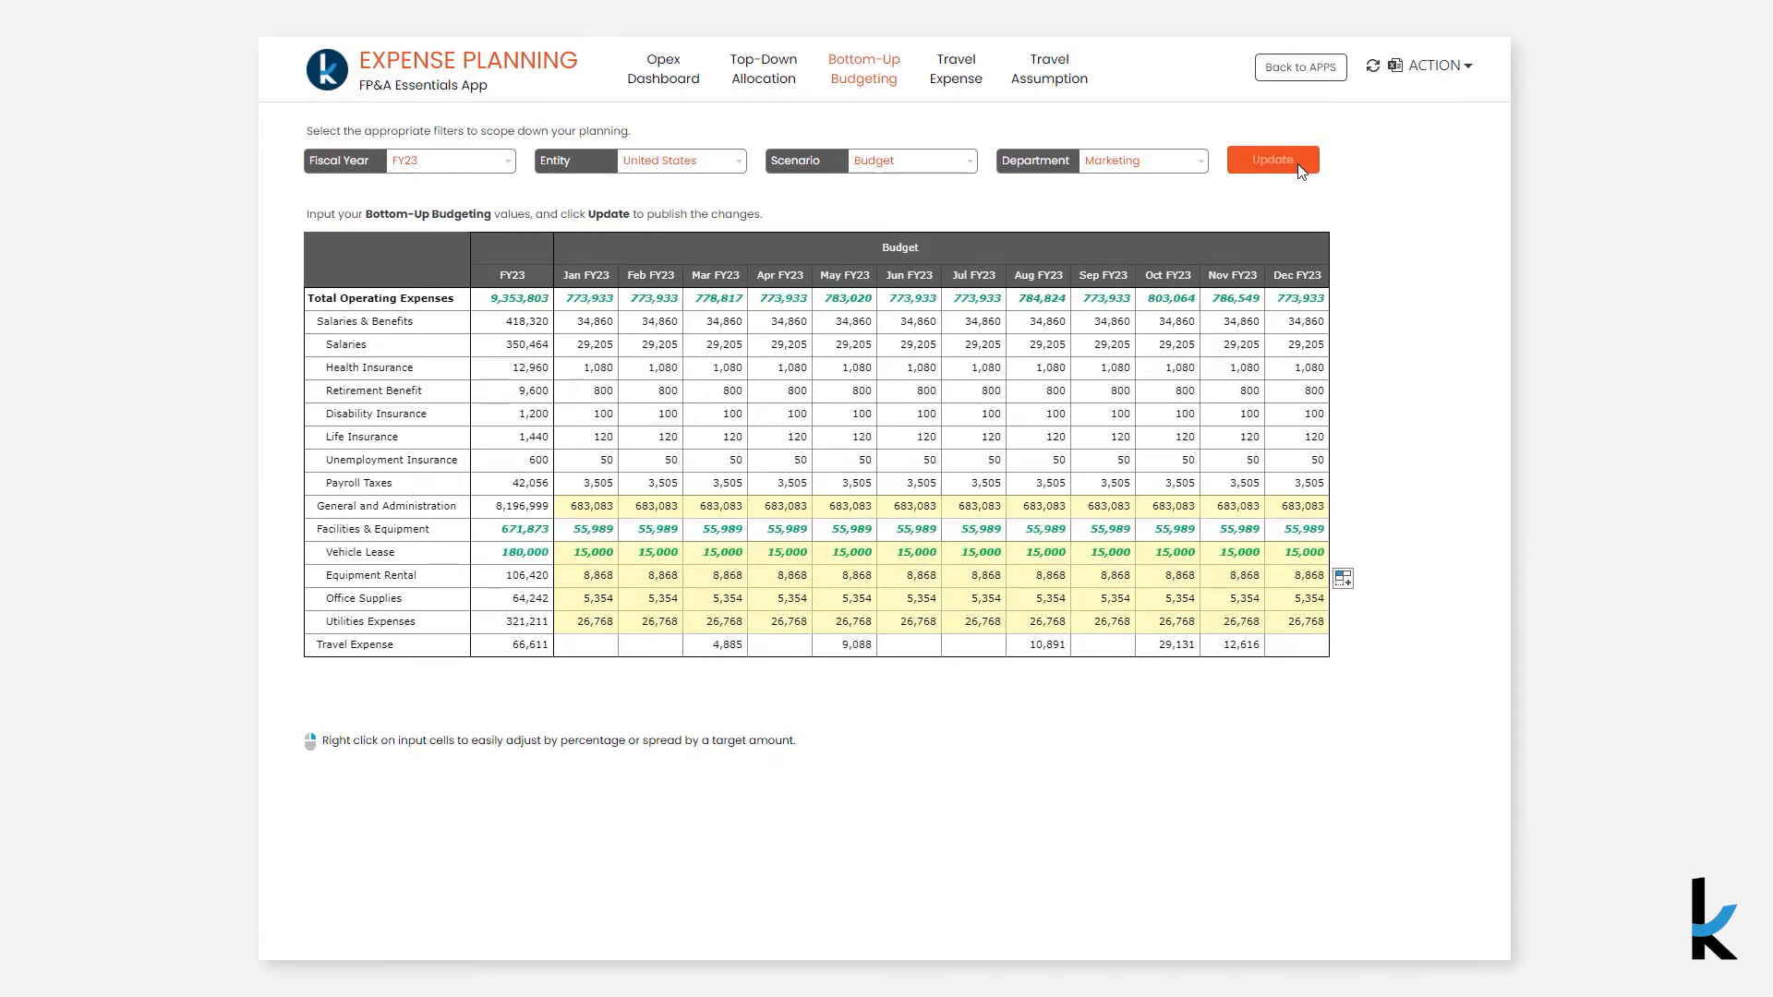
# - On Travel Expense, add a new trip named Gartner Event dated 4/3/2023
pyautogui.click(972, 83)
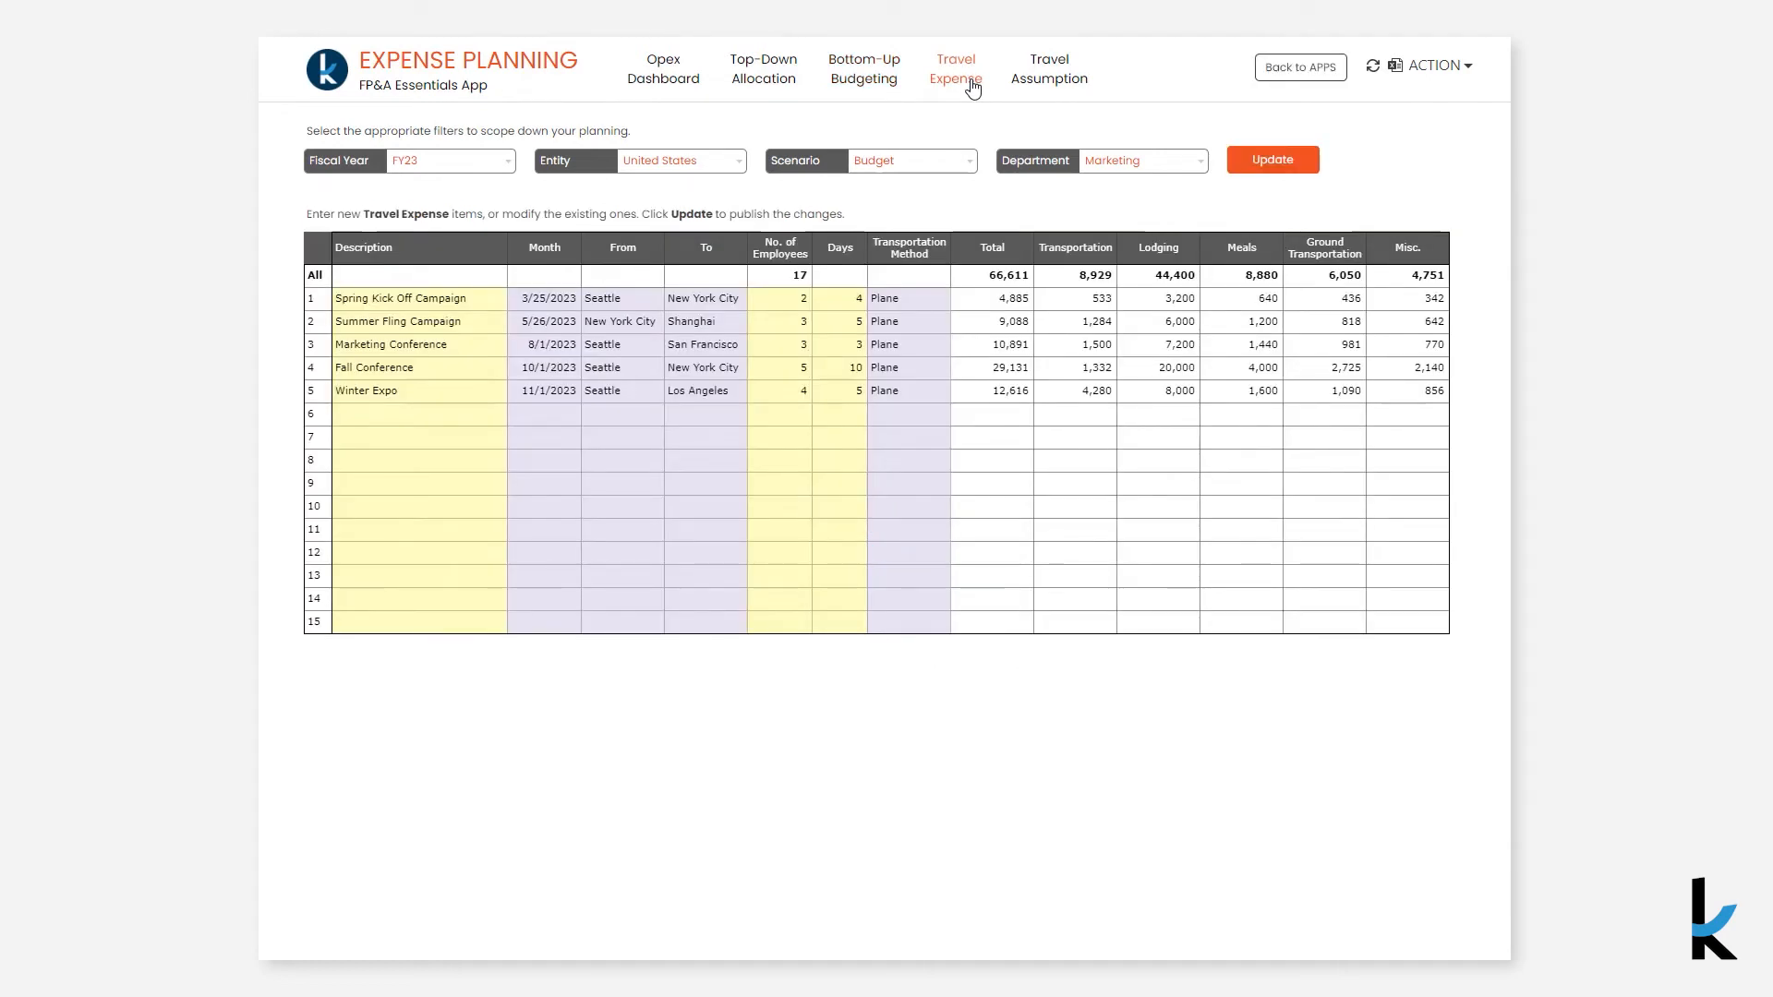
pyautogui.click(468, 417)
pyautogui.write('Gartner')
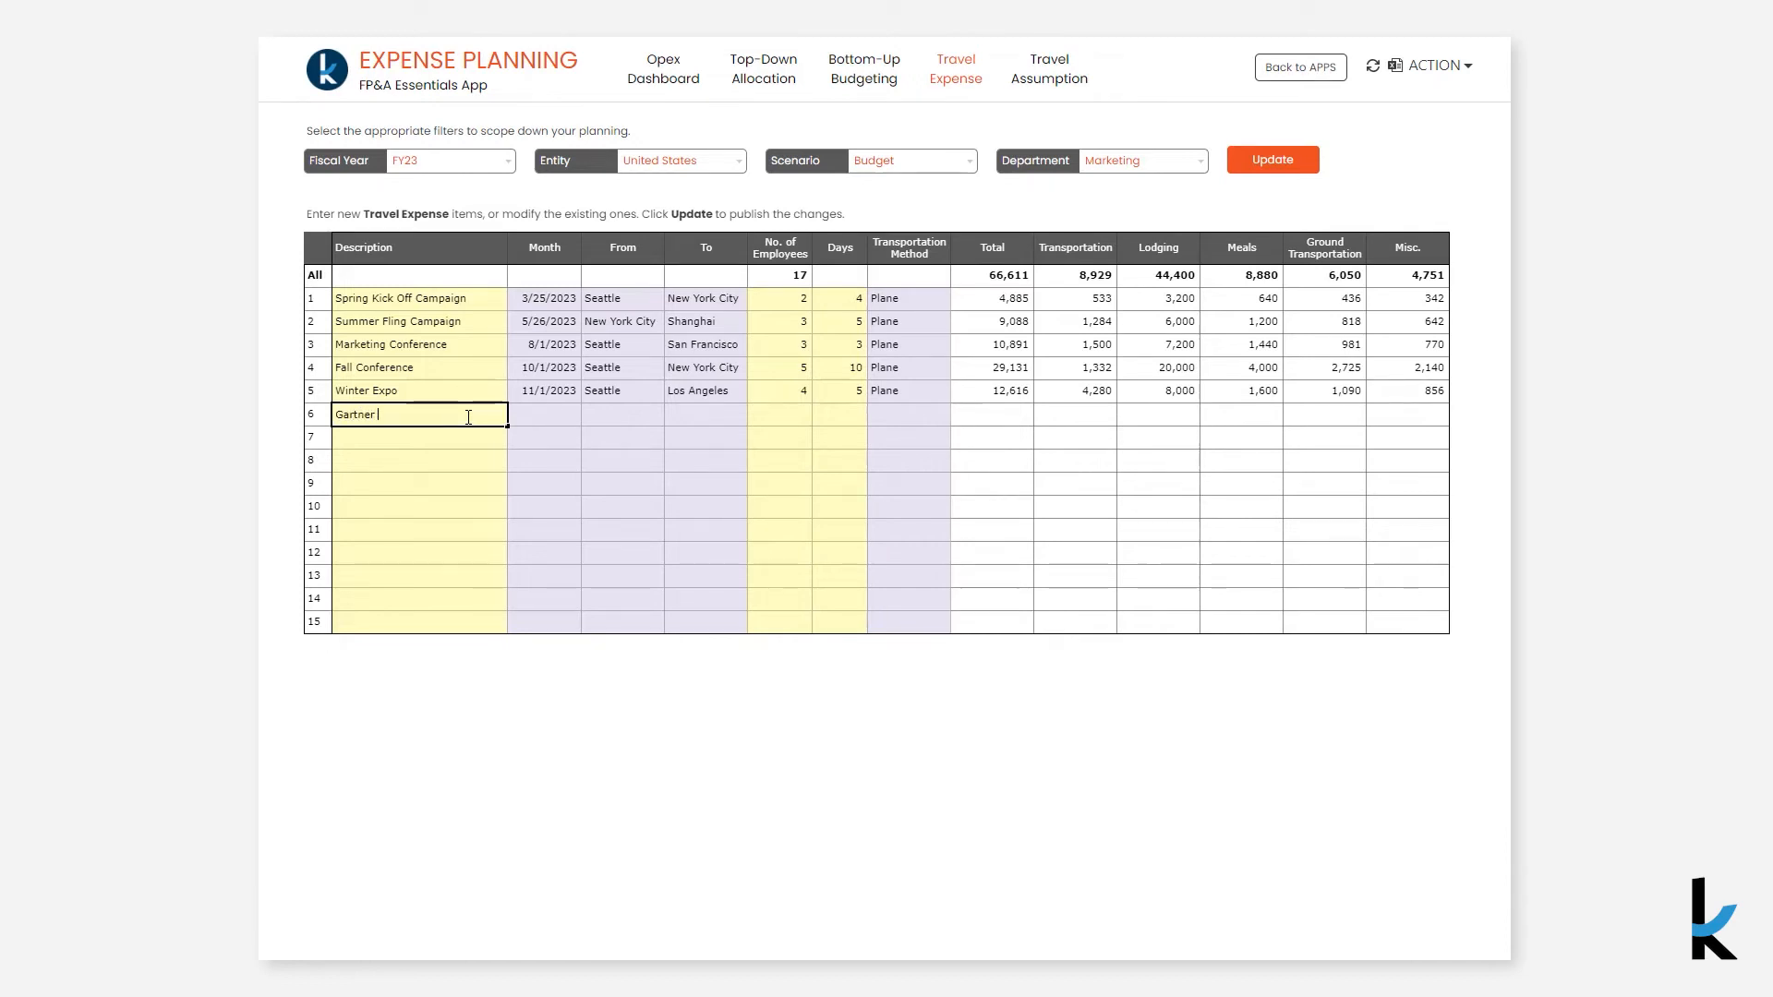
pyautogui.write(' Event')
pyautogui.click(530, 418)
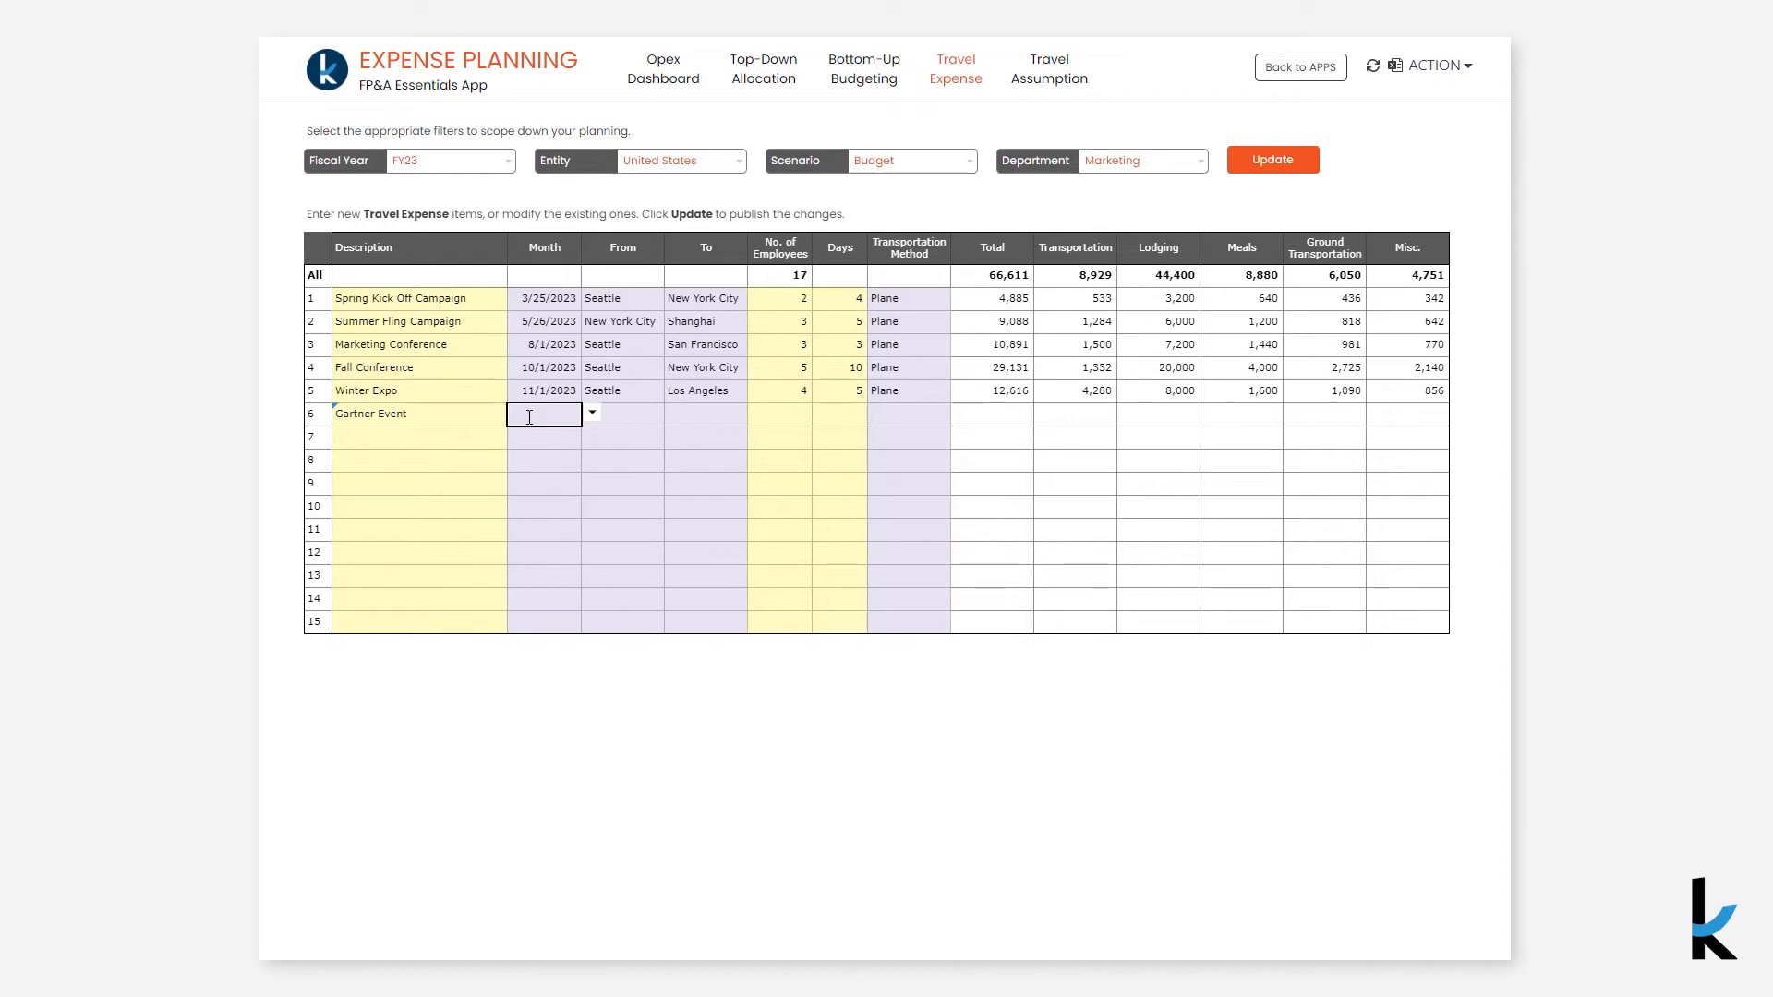
pyautogui.click(593, 413)
pyautogui.click(637, 610)
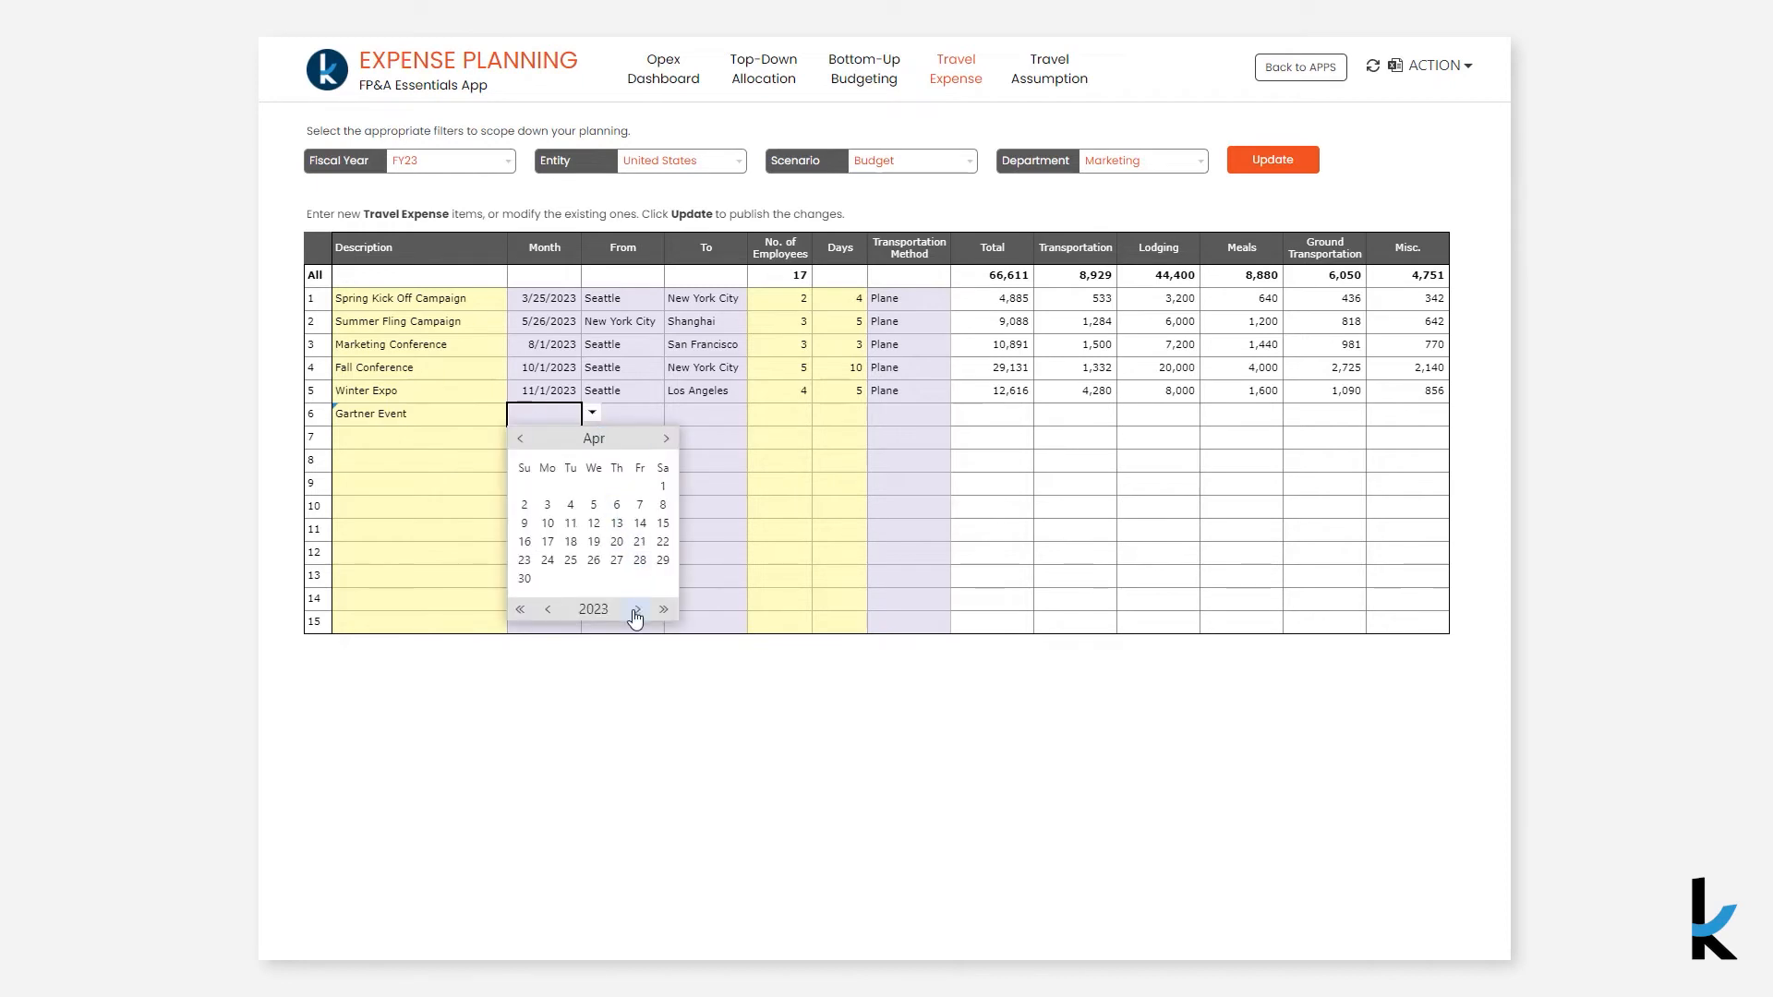
pyautogui.click(547, 505)
# - Set the Gartner Event trip to go from Seattle to New York City
pyautogui.click(617, 417)
pyautogui.write('se')
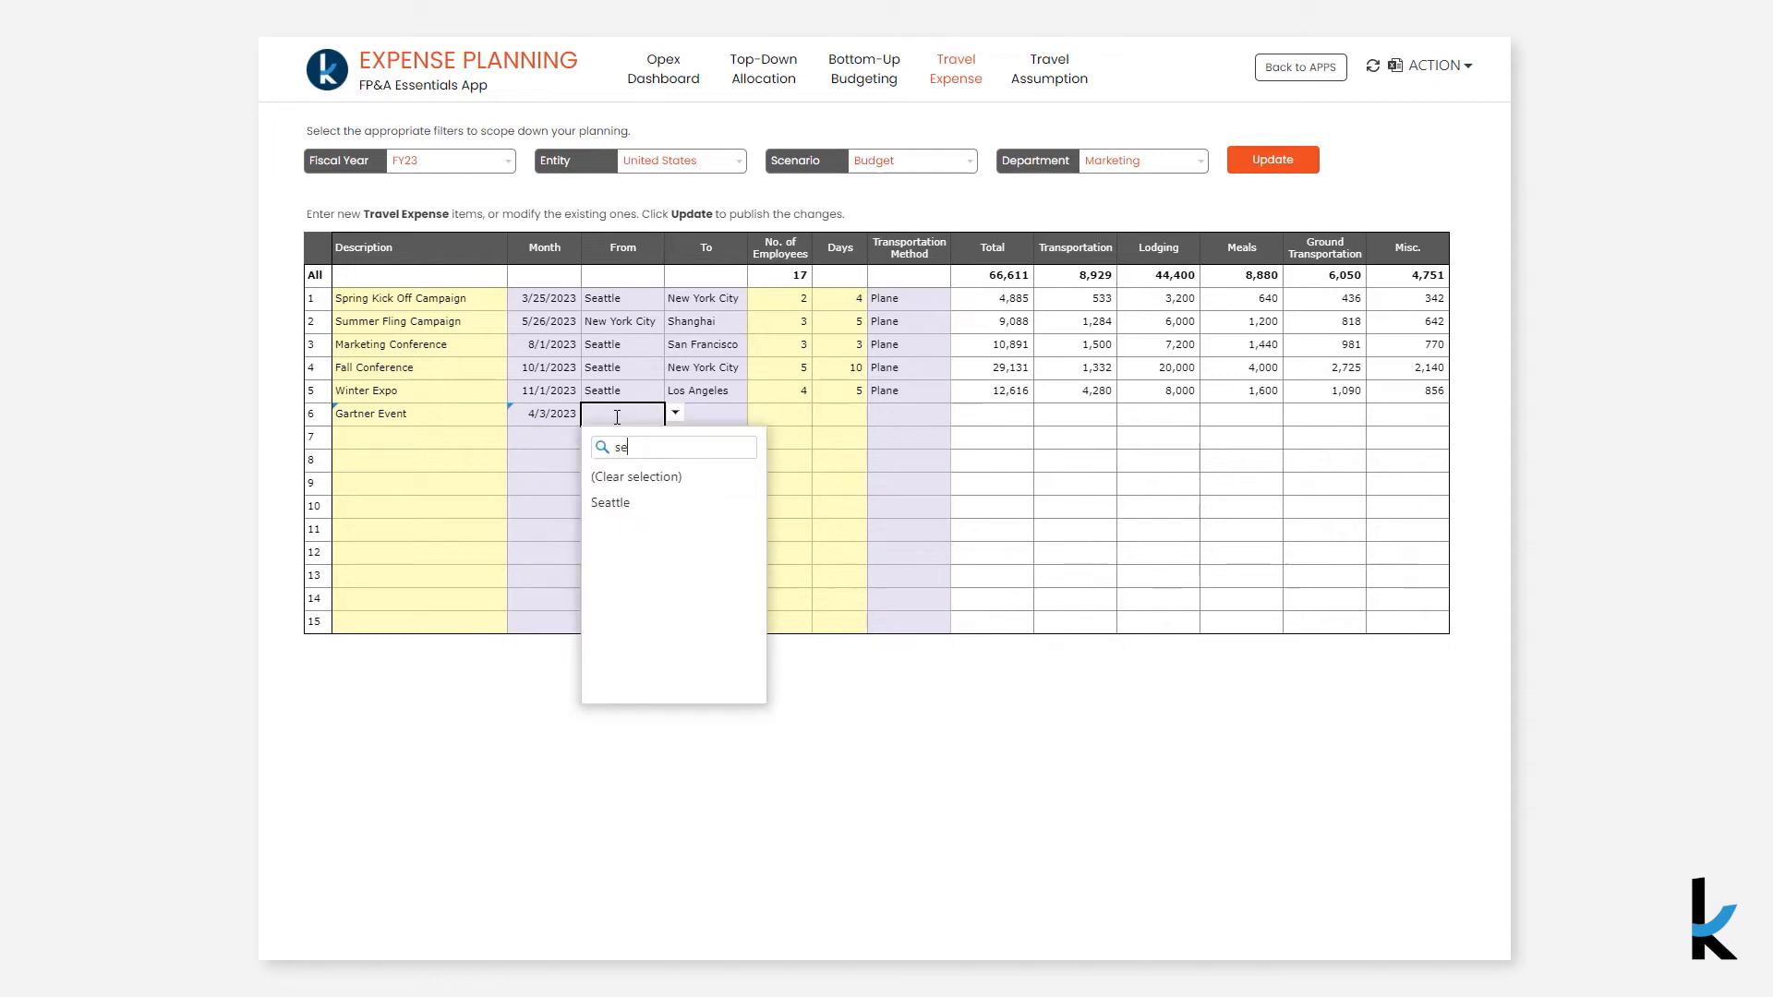
pyautogui.click(617, 500)
pyautogui.click(705, 417)
pyautogui.write('new')
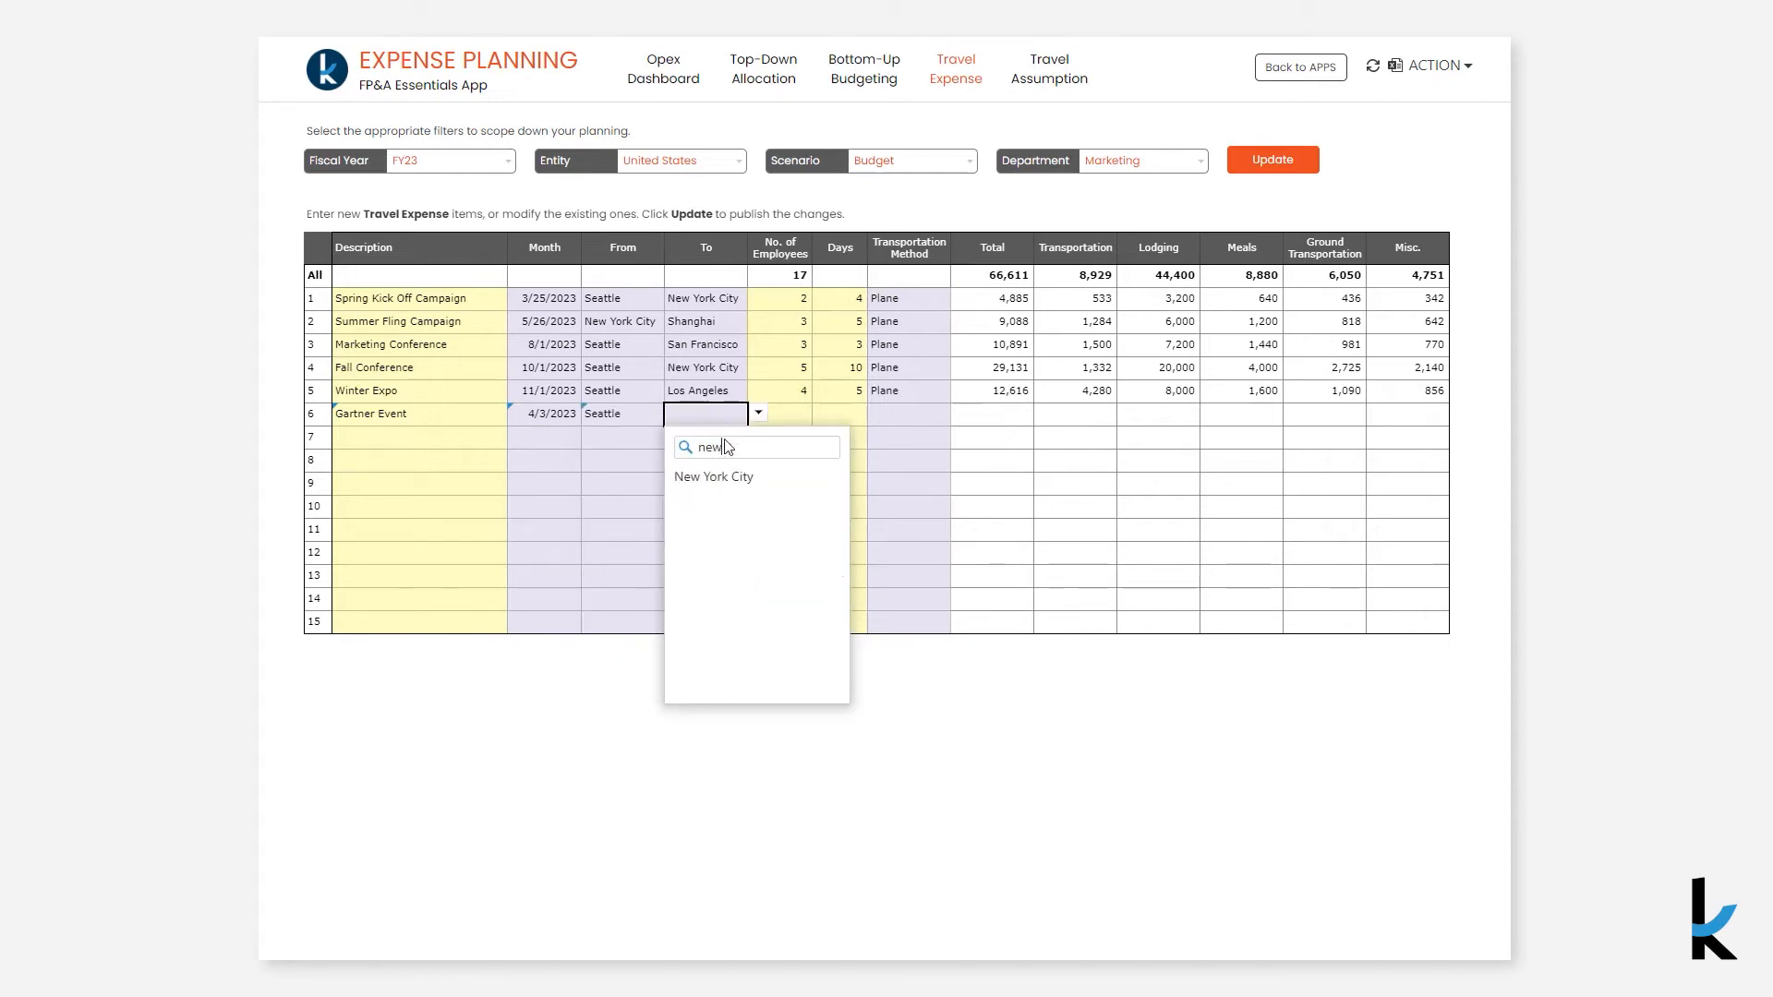
pyautogui.click(730, 481)
# - Give the Gartner Event trip 5 employees, 10 days and Plane transportation, and publish the update
pyautogui.click(787, 417)
pyautogui.write('5')
pyautogui.press('Tab')
pyautogui.write('10')
pyautogui.click(880, 420)
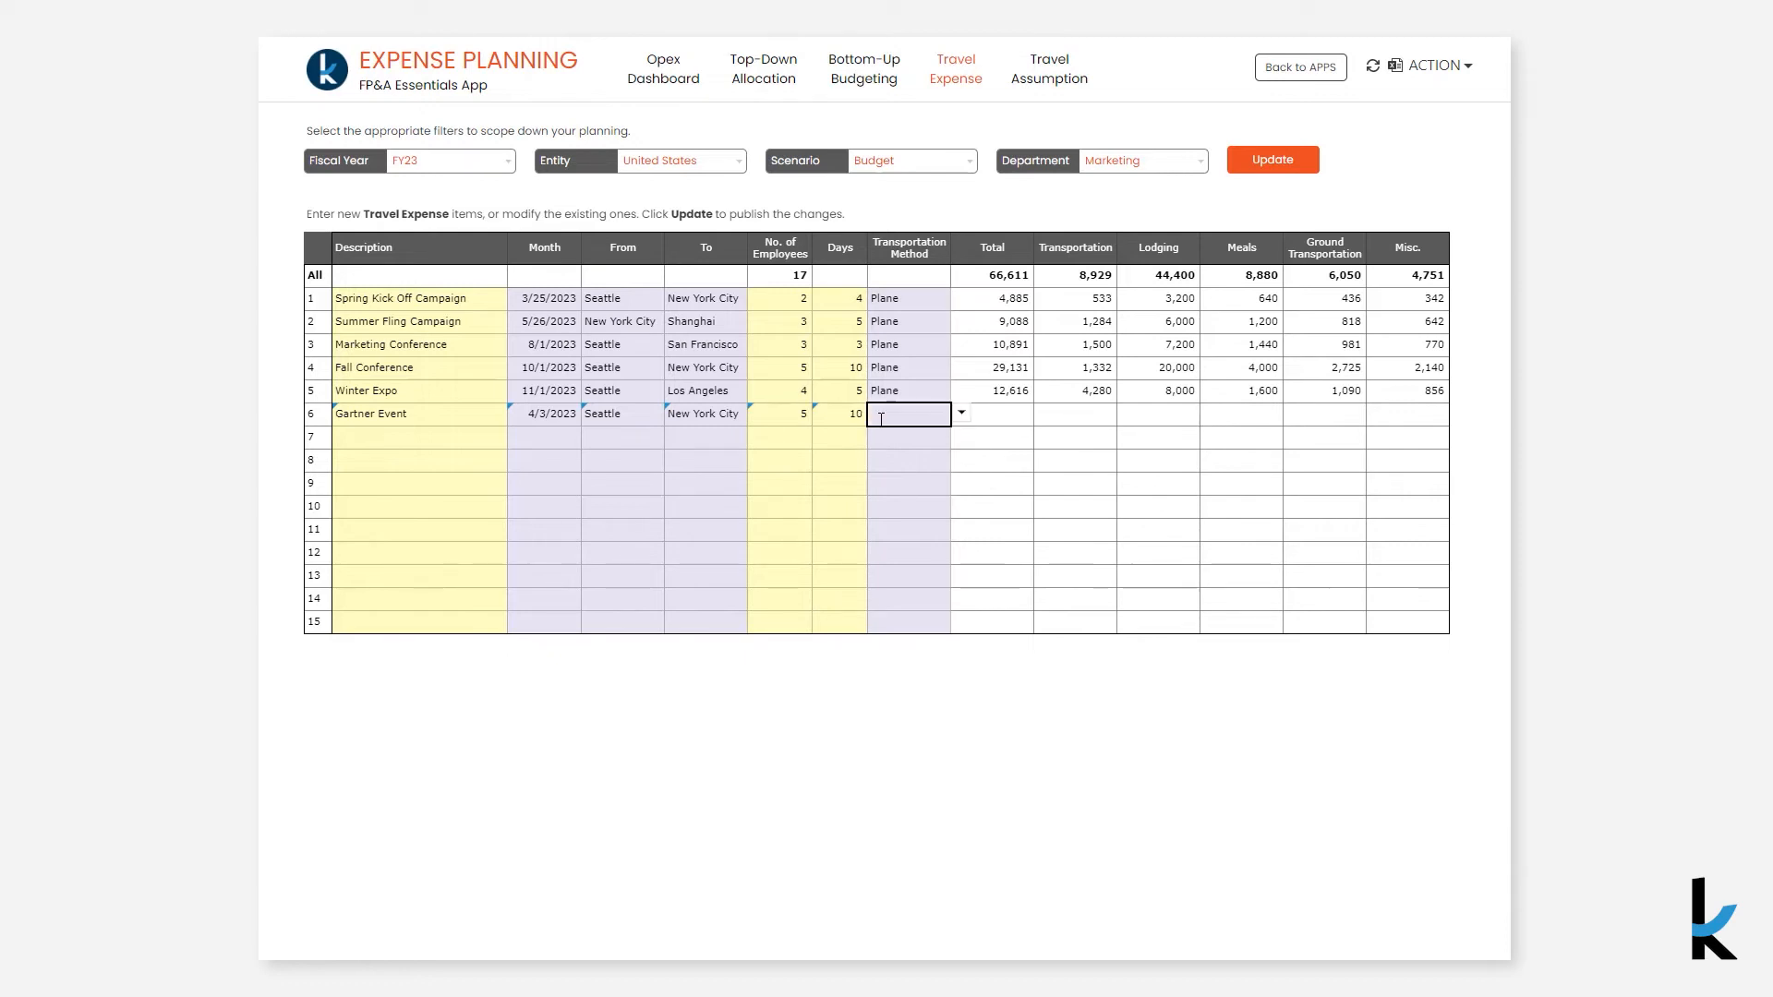
pyautogui.write('p')
pyautogui.click(897, 482)
pyautogui.click(1244, 159)
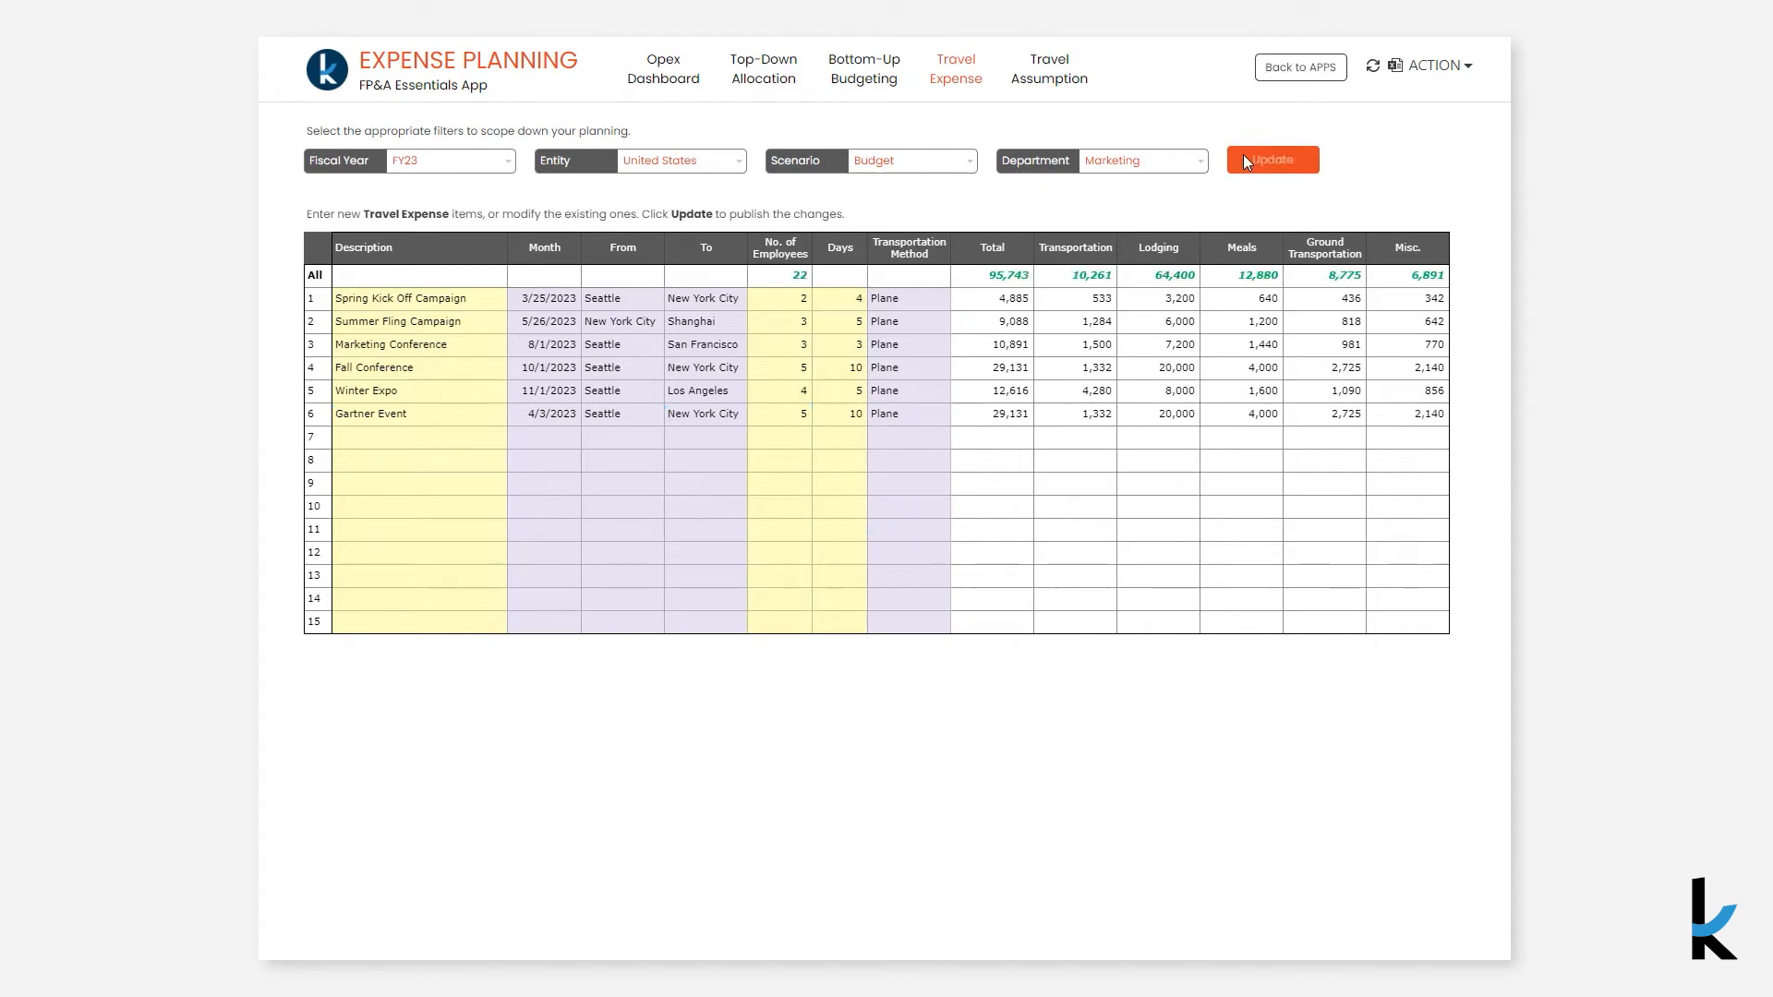
# - Review the budgeting and dashboard pages, then submit the expense plan for approval with the comment New Revised Marketing Budget
pyautogui.click(884, 84)
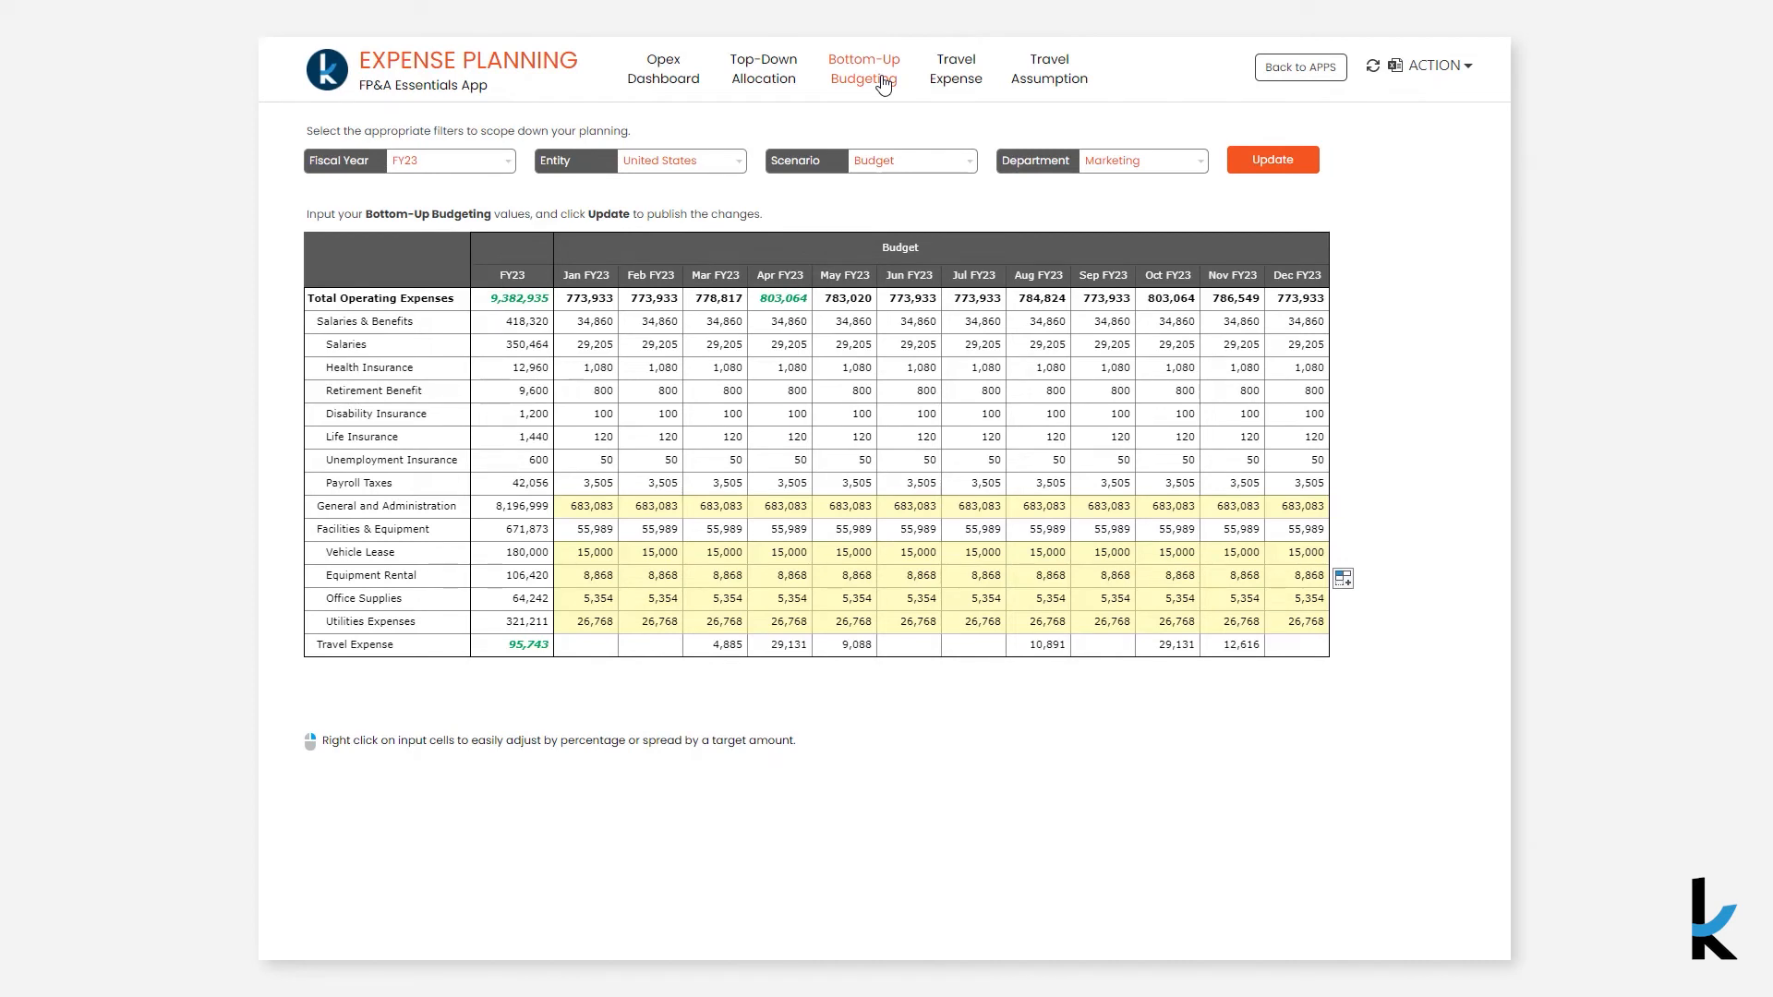
pyautogui.click(1052, 85)
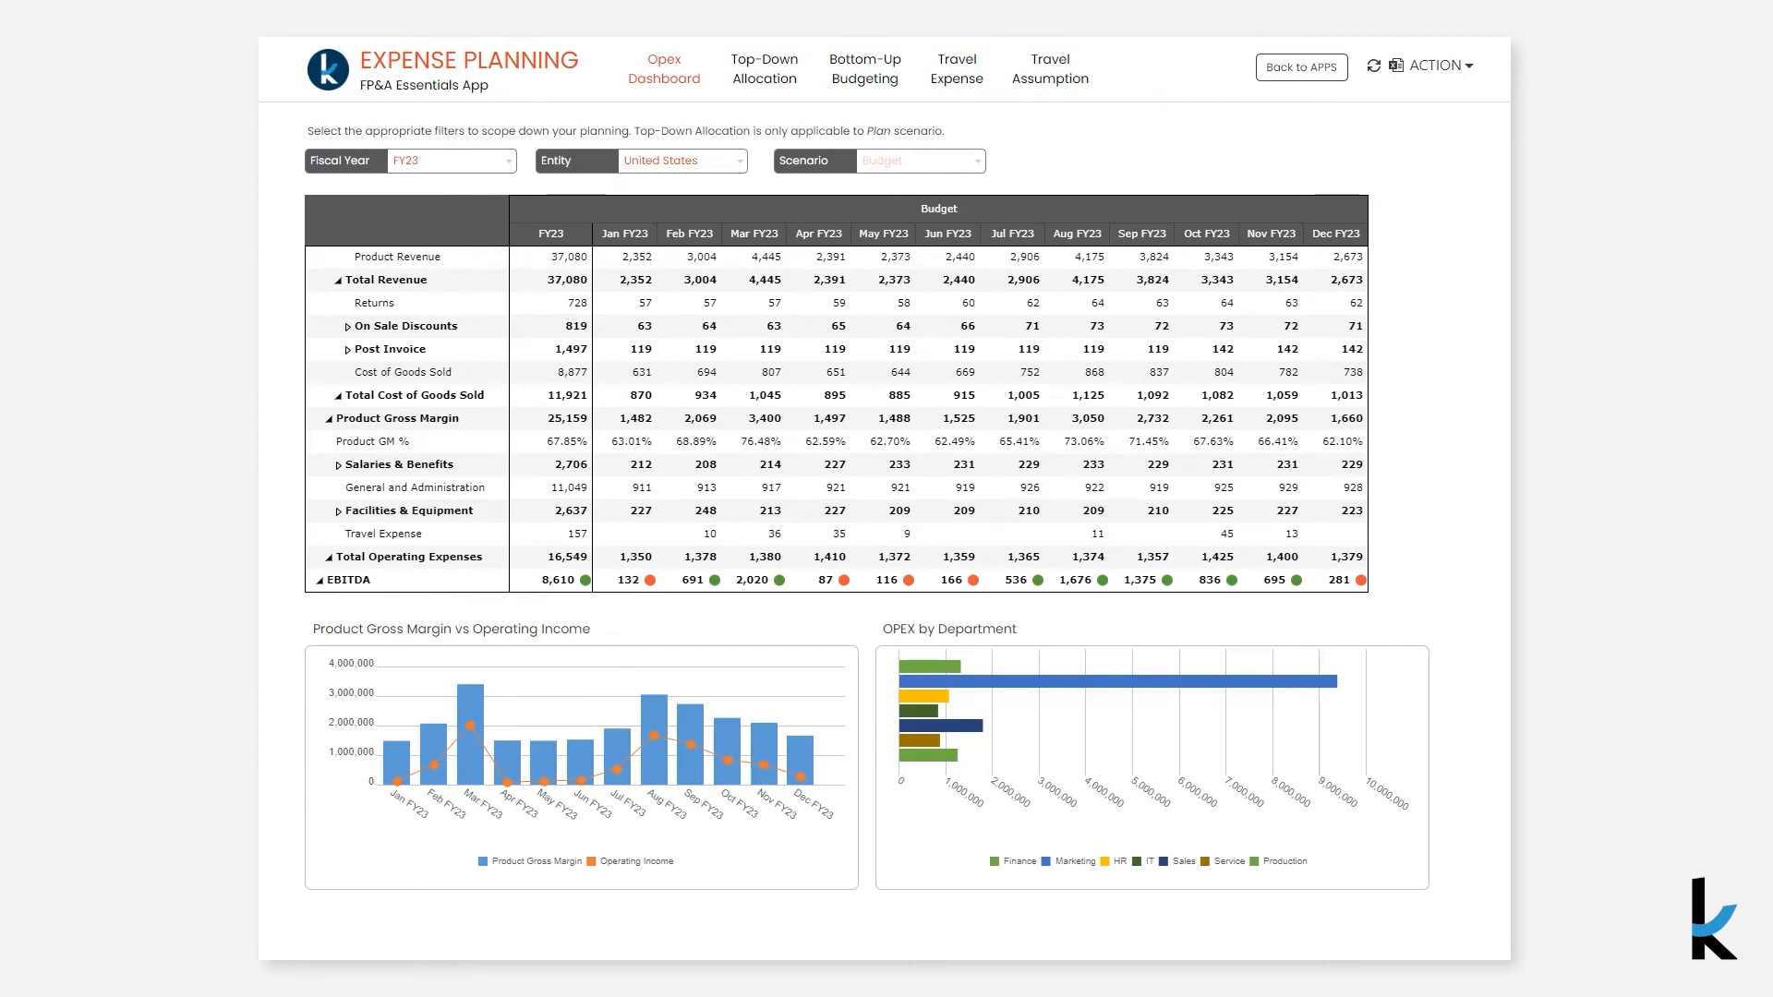
pyautogui.click(1456, 83)
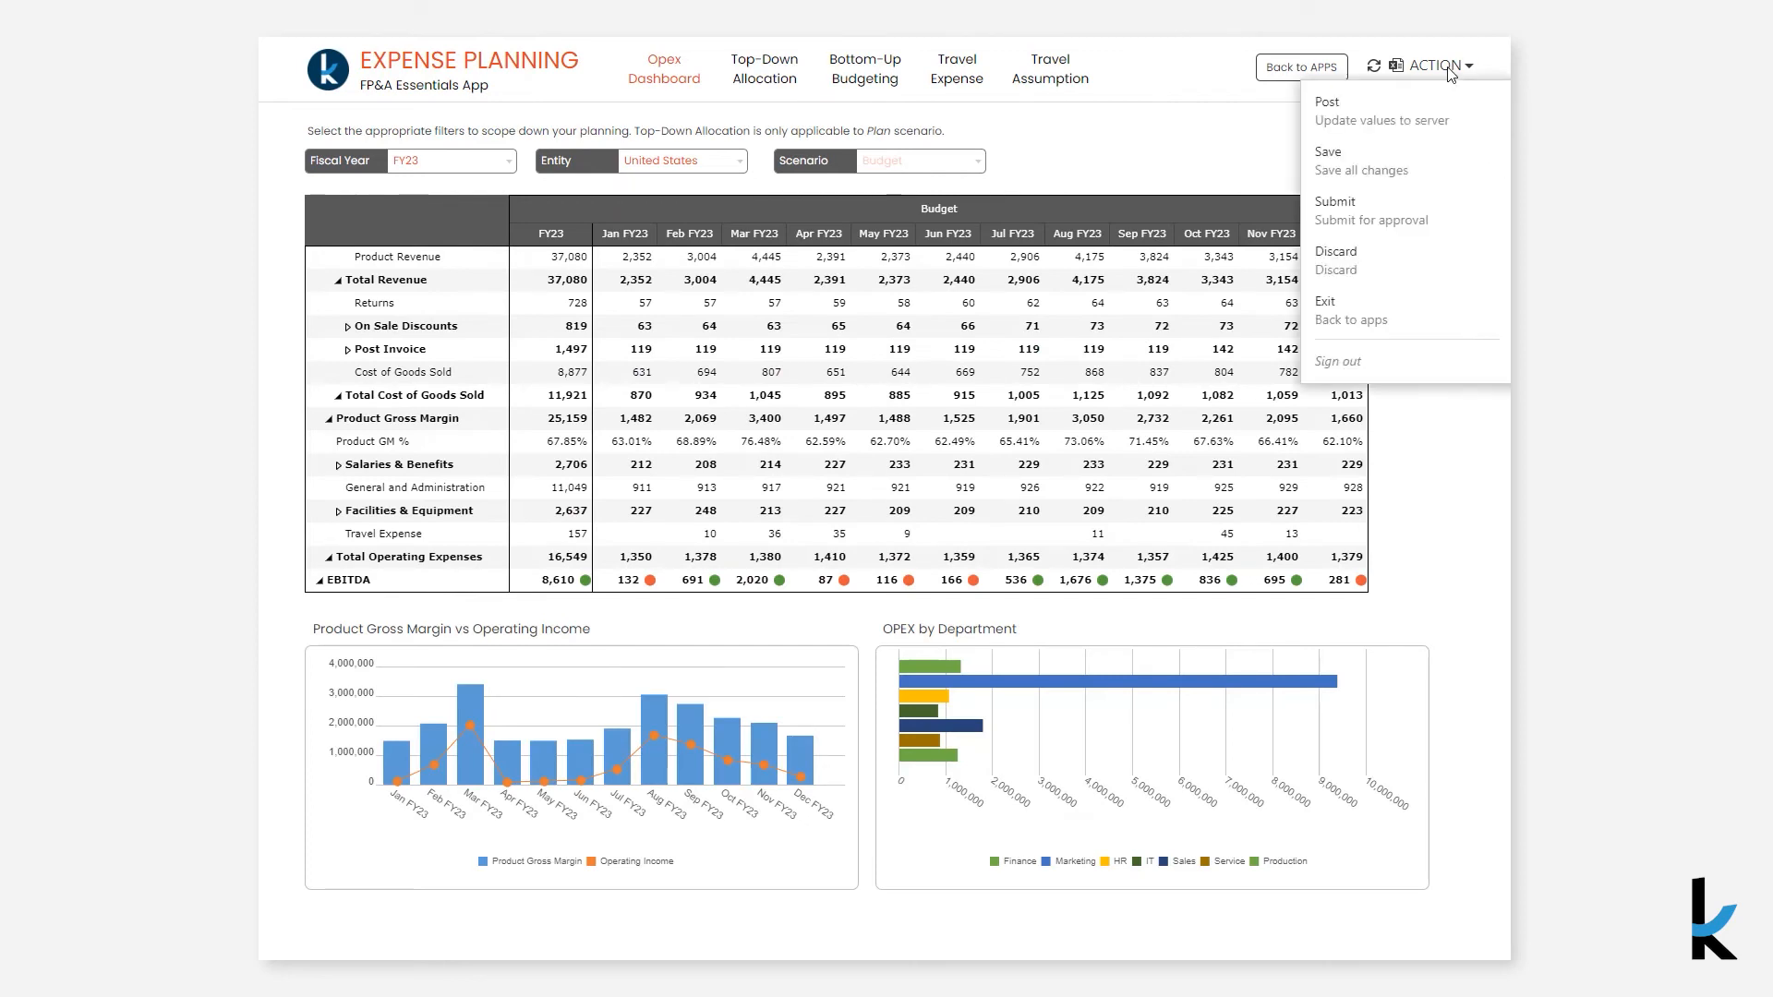
pyautogui.click(1404, 220)
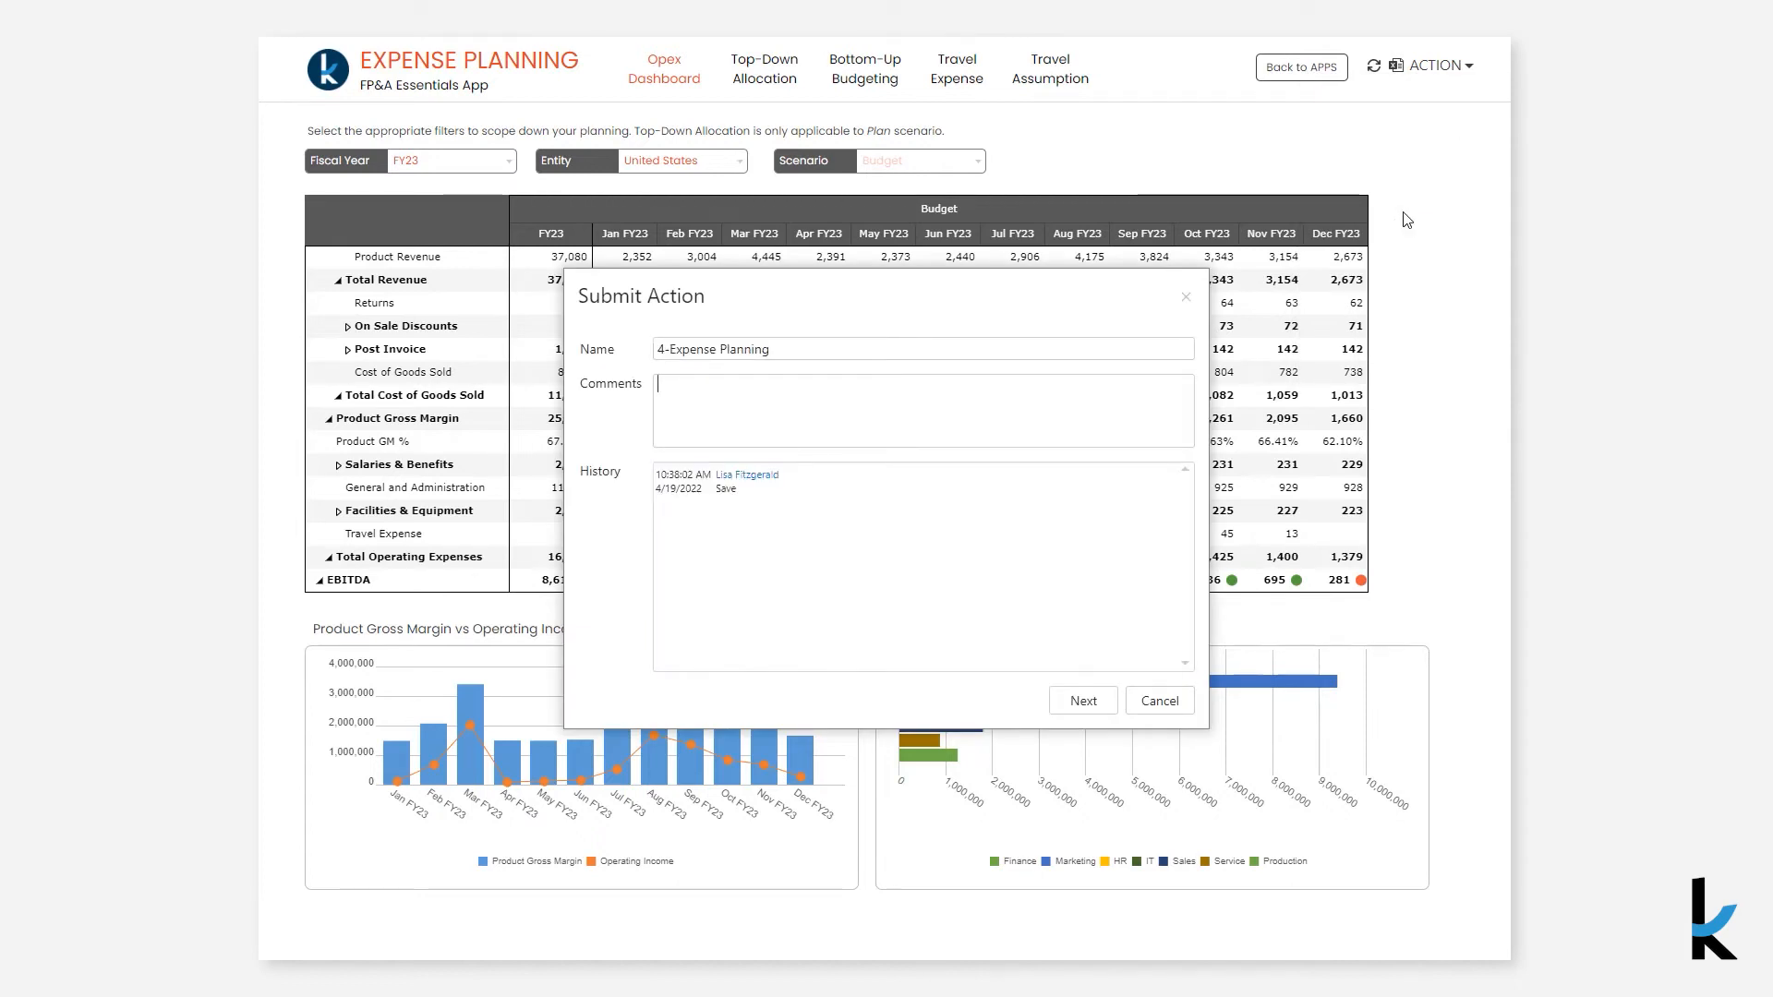
pyautogui.write('New Revised ')
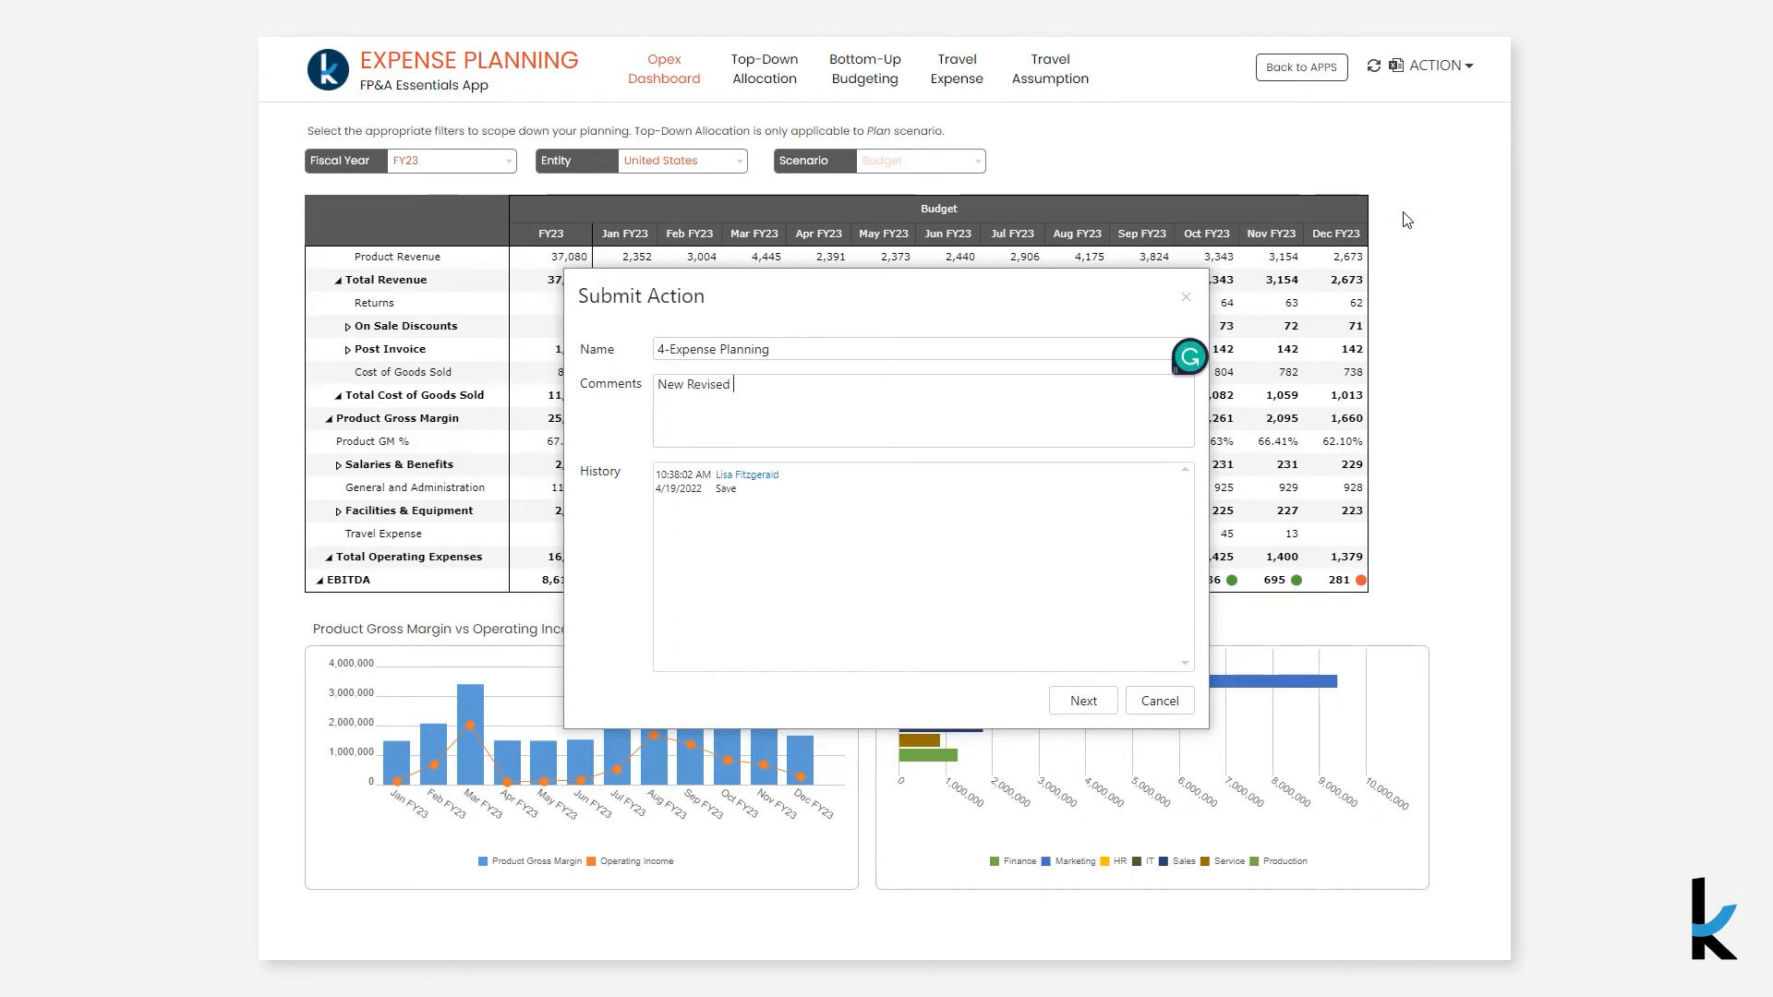
pyautogui.write('Marketing Budgeti')
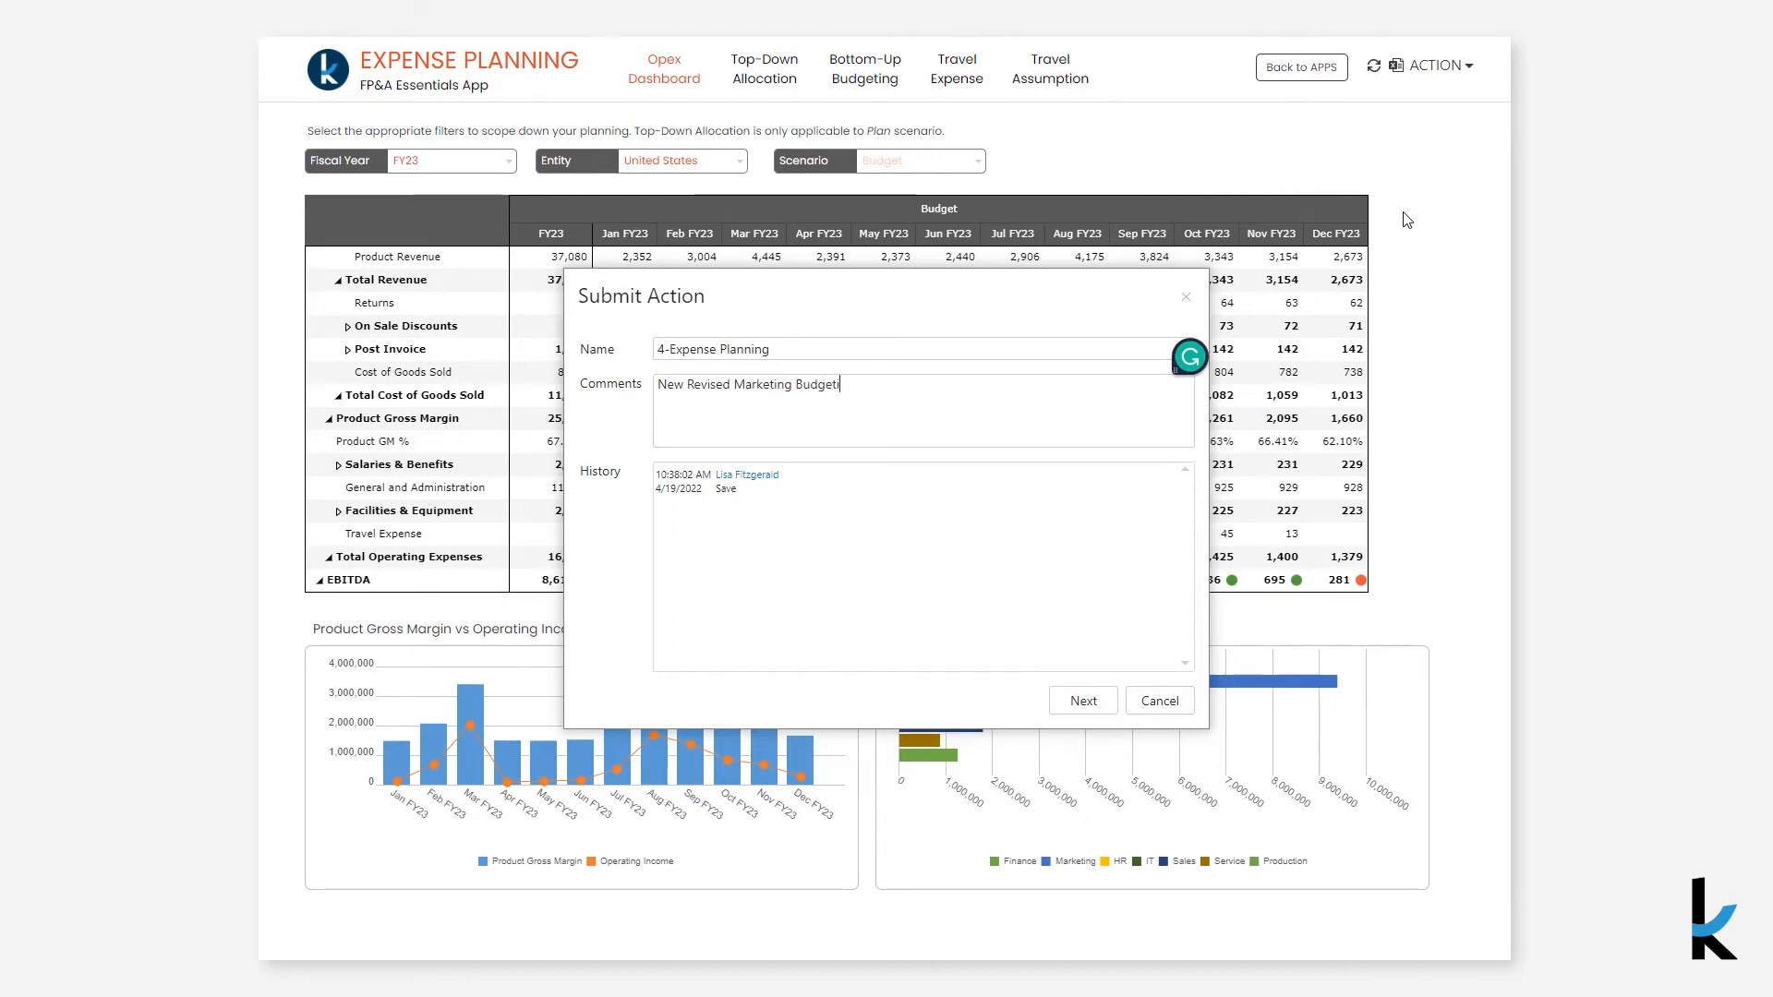
pyautogui.press('BackSpace')
pyautogui.click(1092, 707)
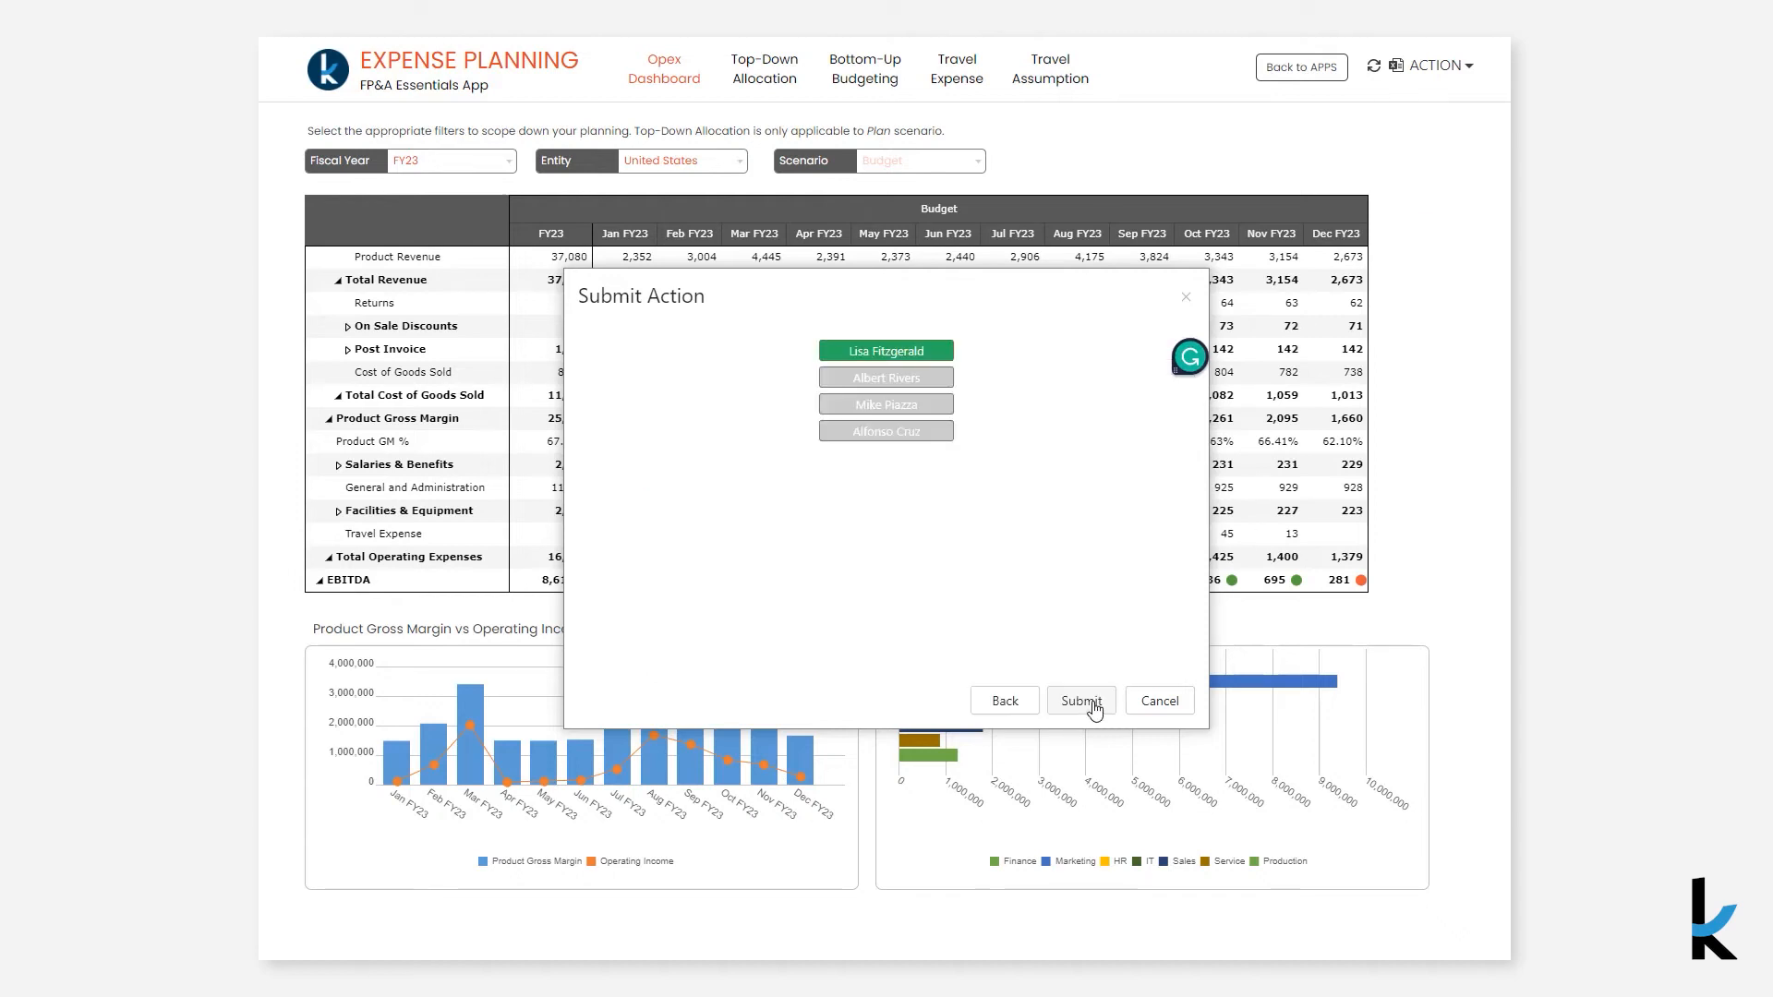
pyautogui.click(1083, 702)
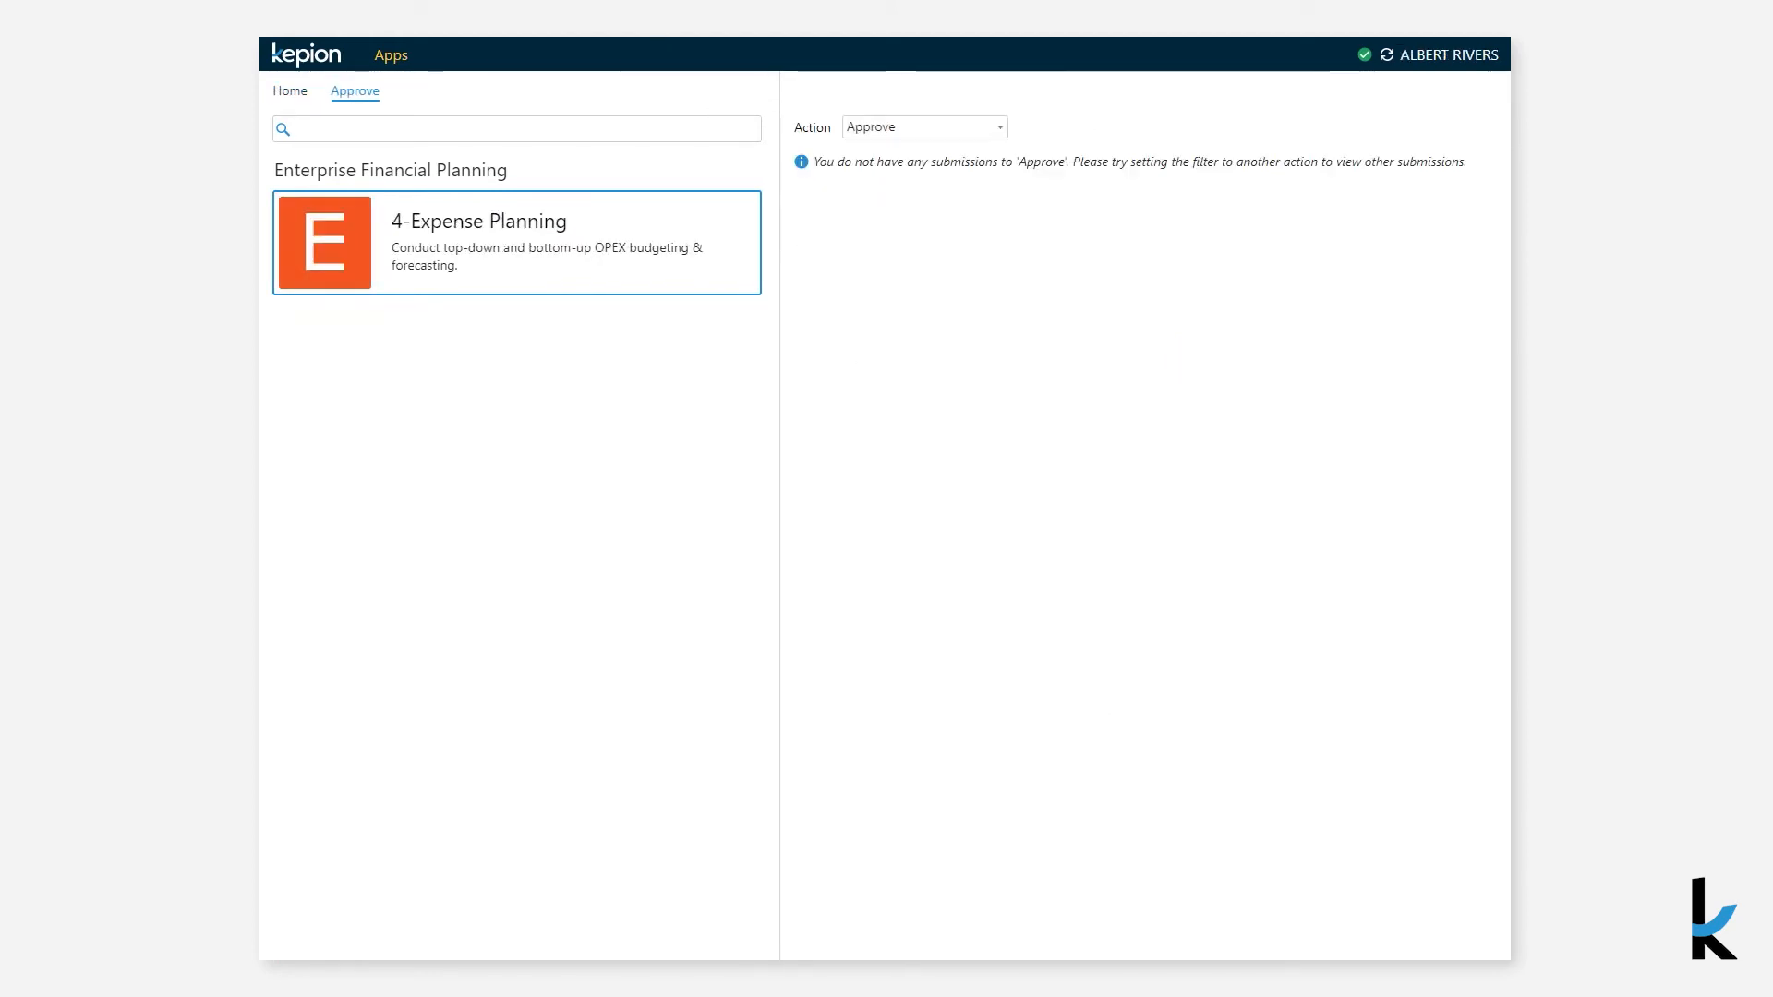
# - As the approver, open the submitted 4-Expense Planning and approve it with the comment This looks good
pyautogui.click(1388, 55)
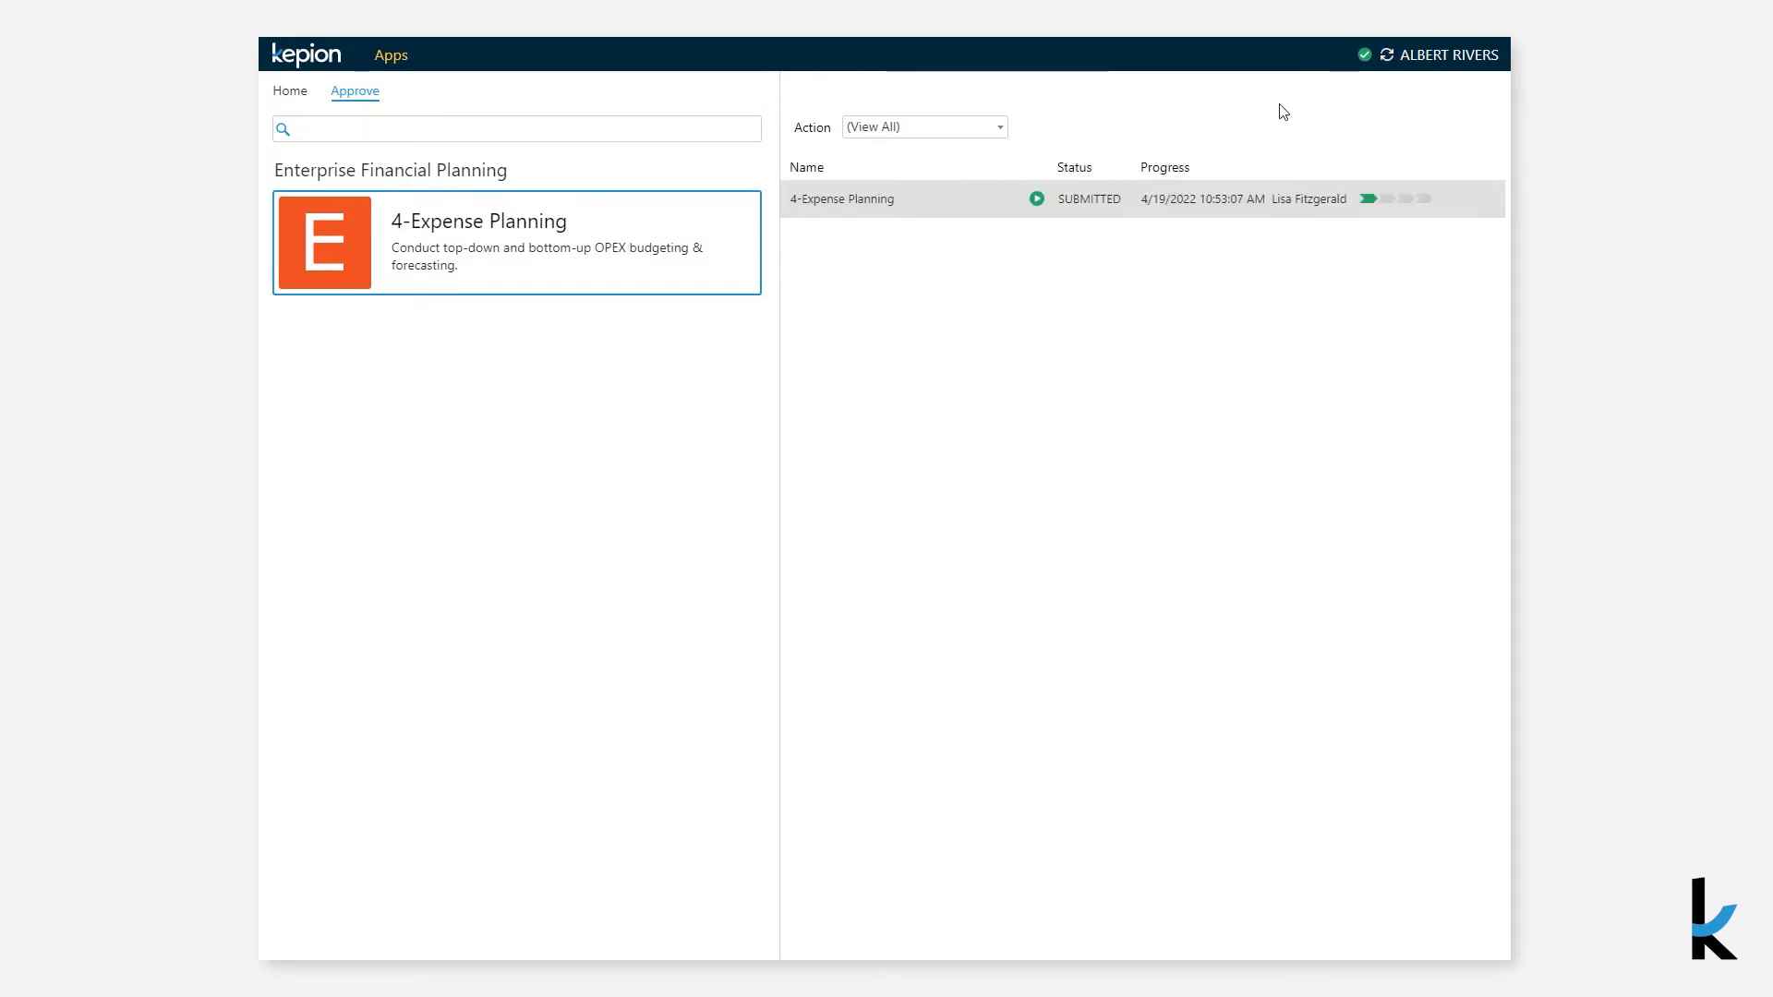
pyautogui.click(1035, 205)
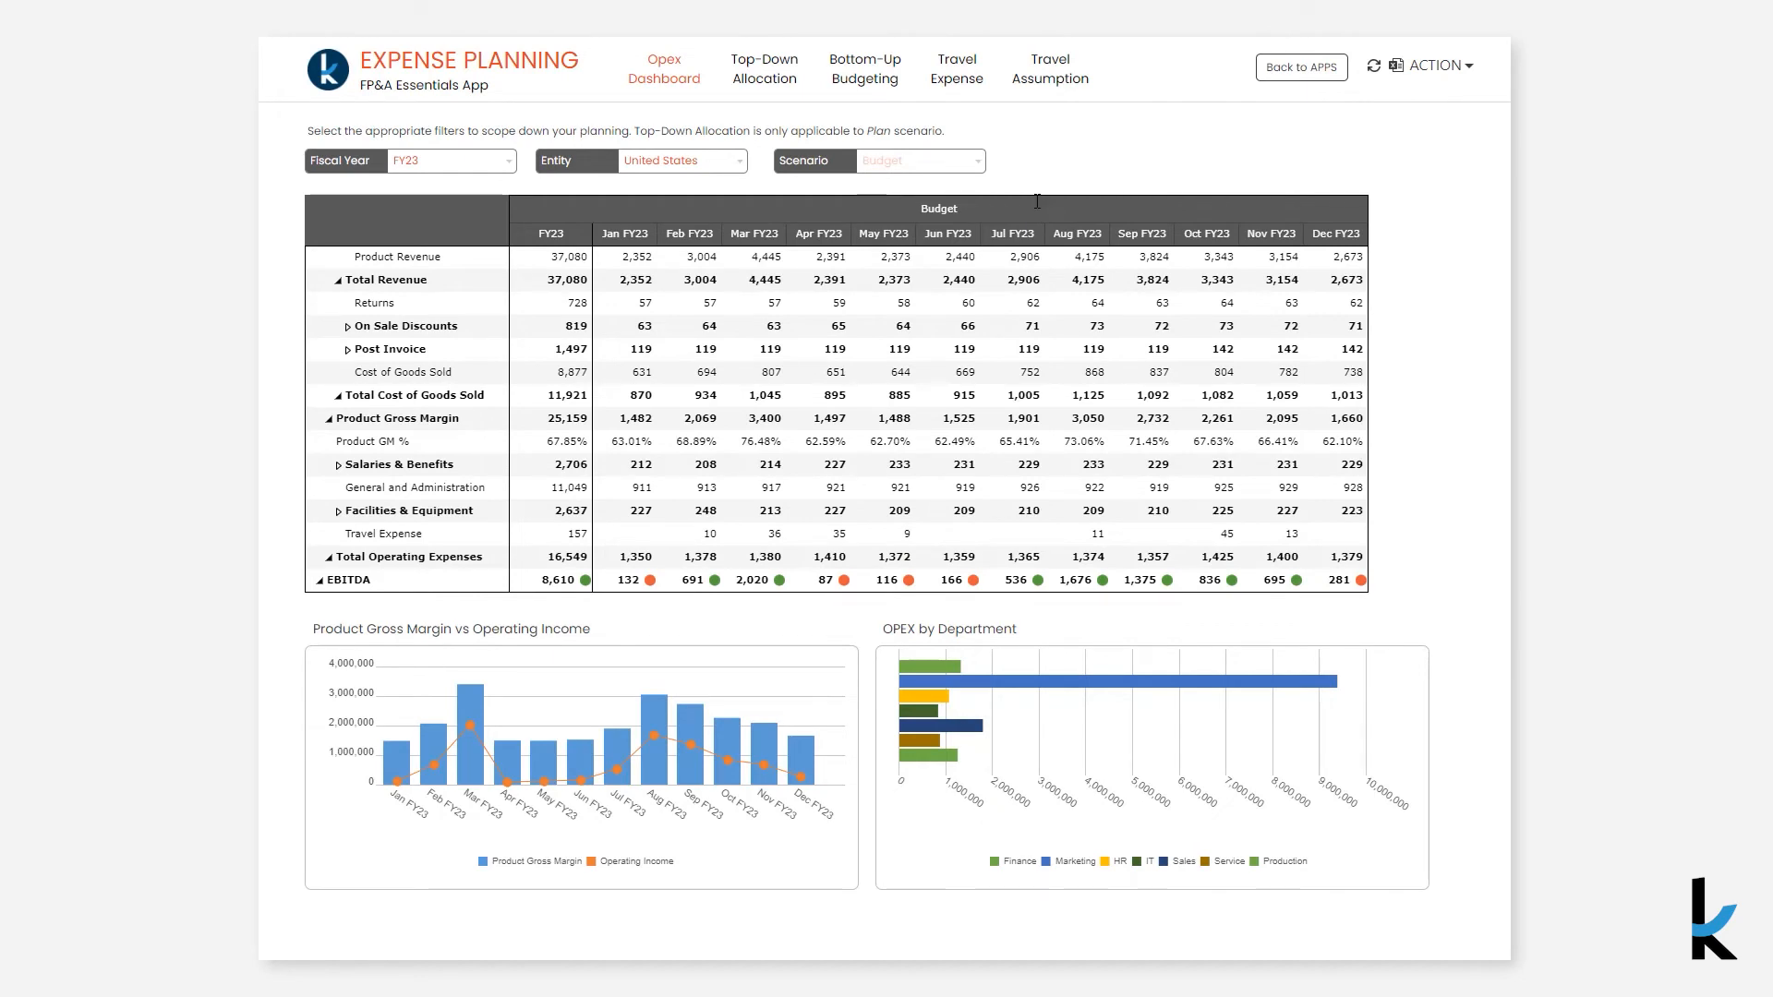
pyautogui.click(1451, 52)
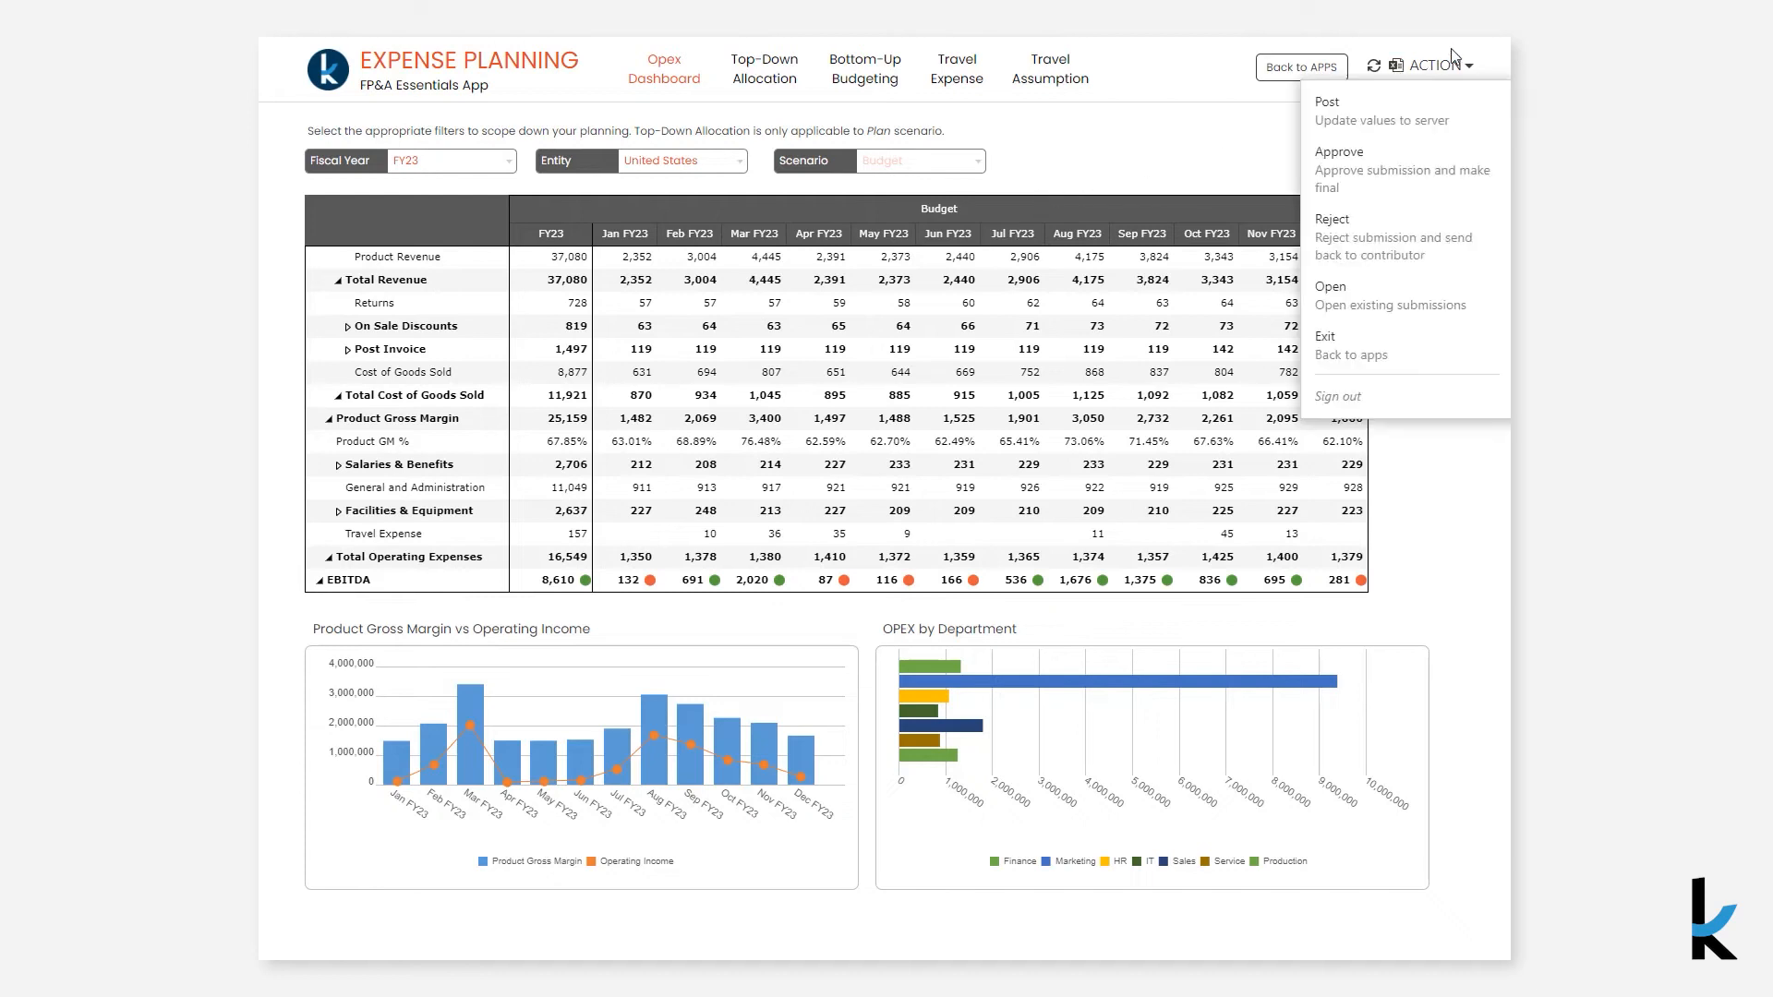
pyautogui.click(1418, 165)
pyautogui.click(1119, 389)
pyautogui.write('This looks g')
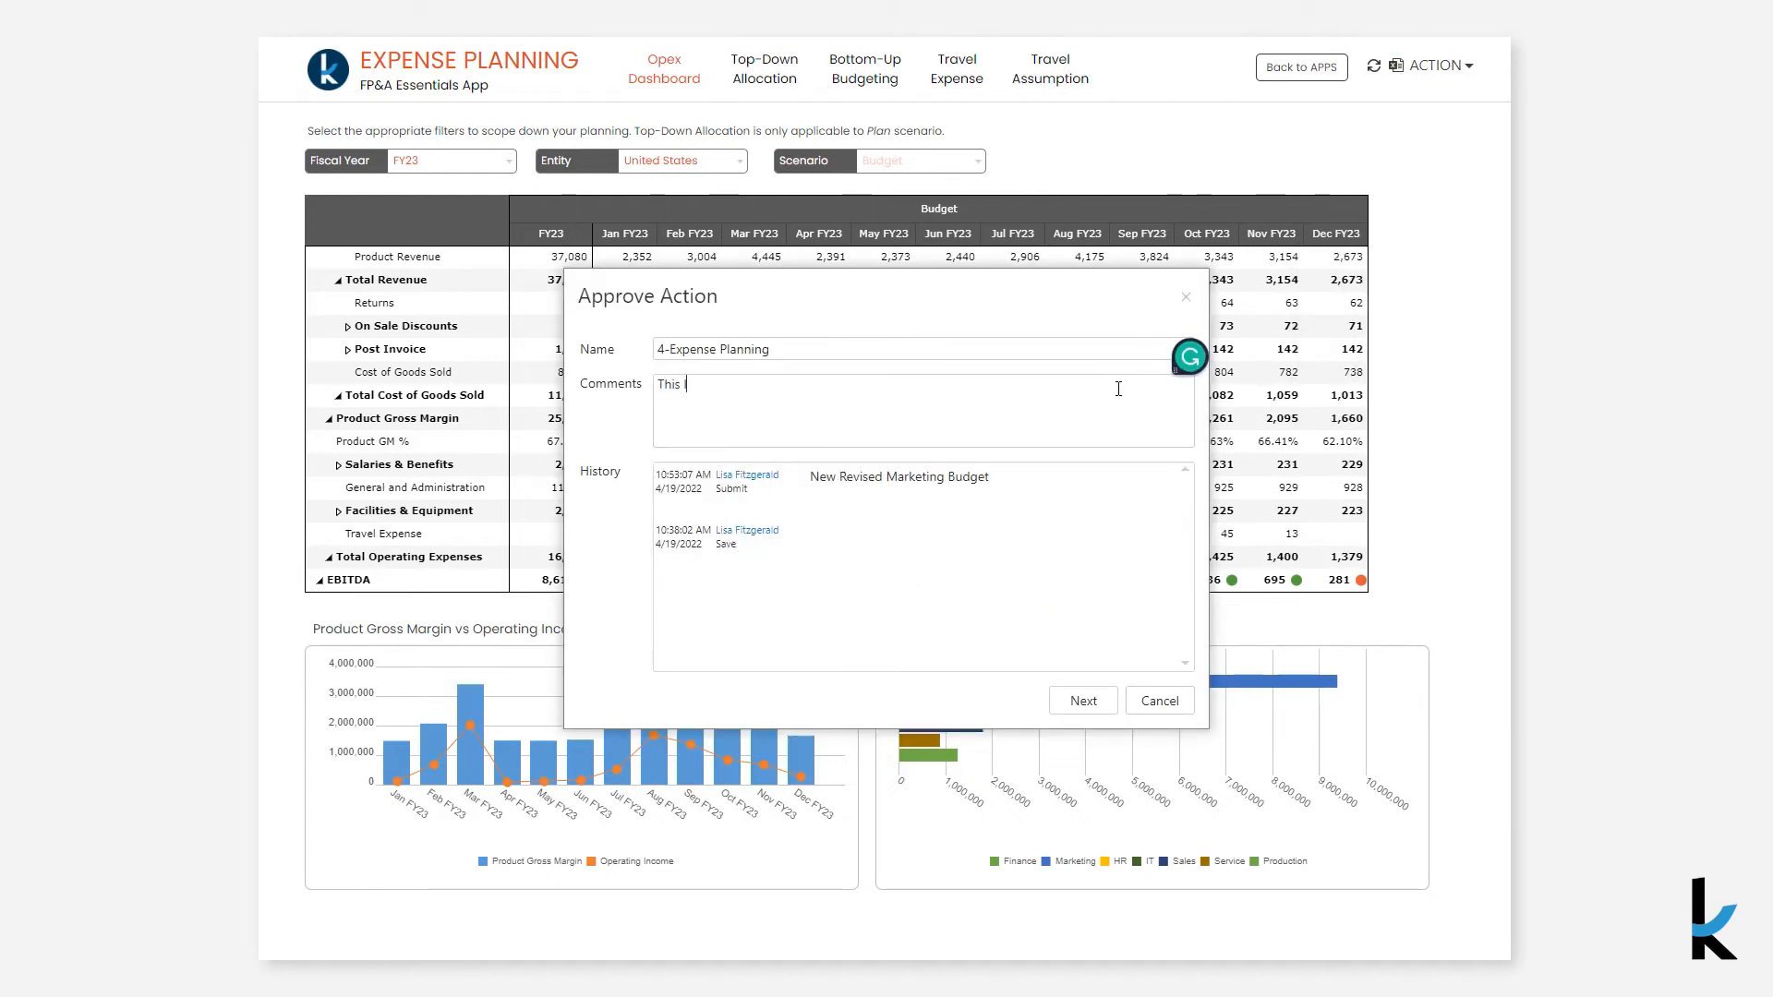
pyautogui.write('ood')
pyautogui.click(1082, 701)
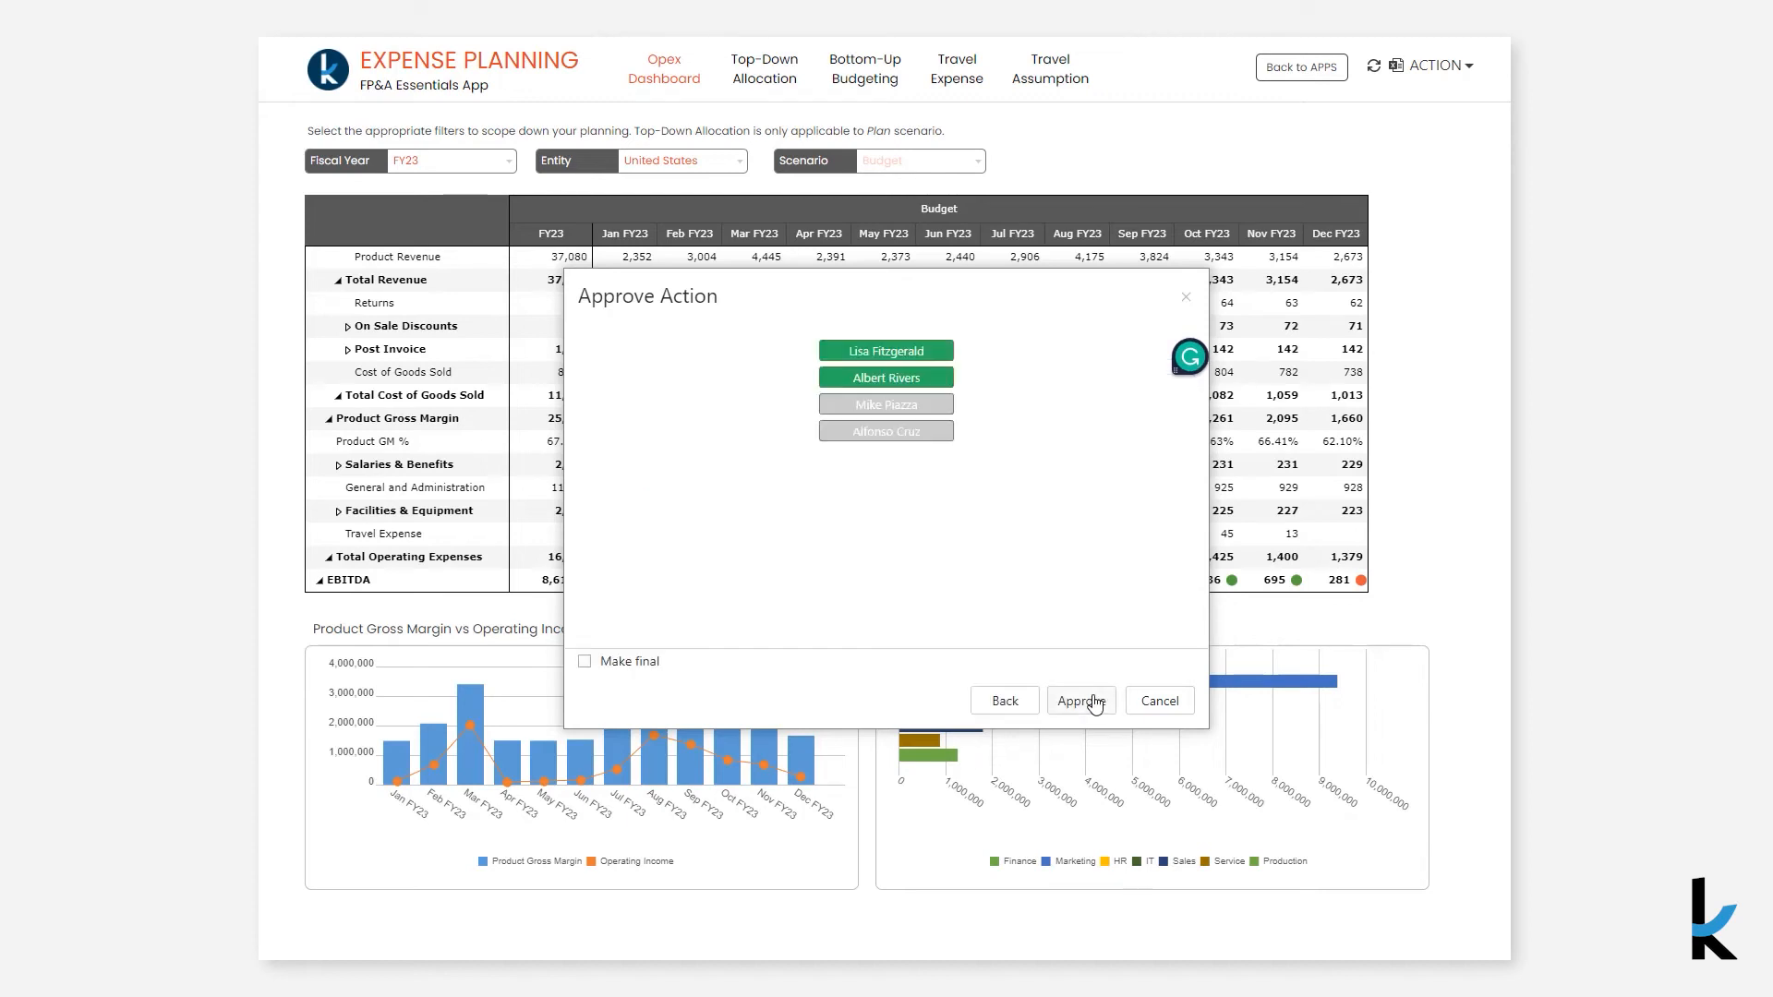
pyautogui.click(1094, 704)
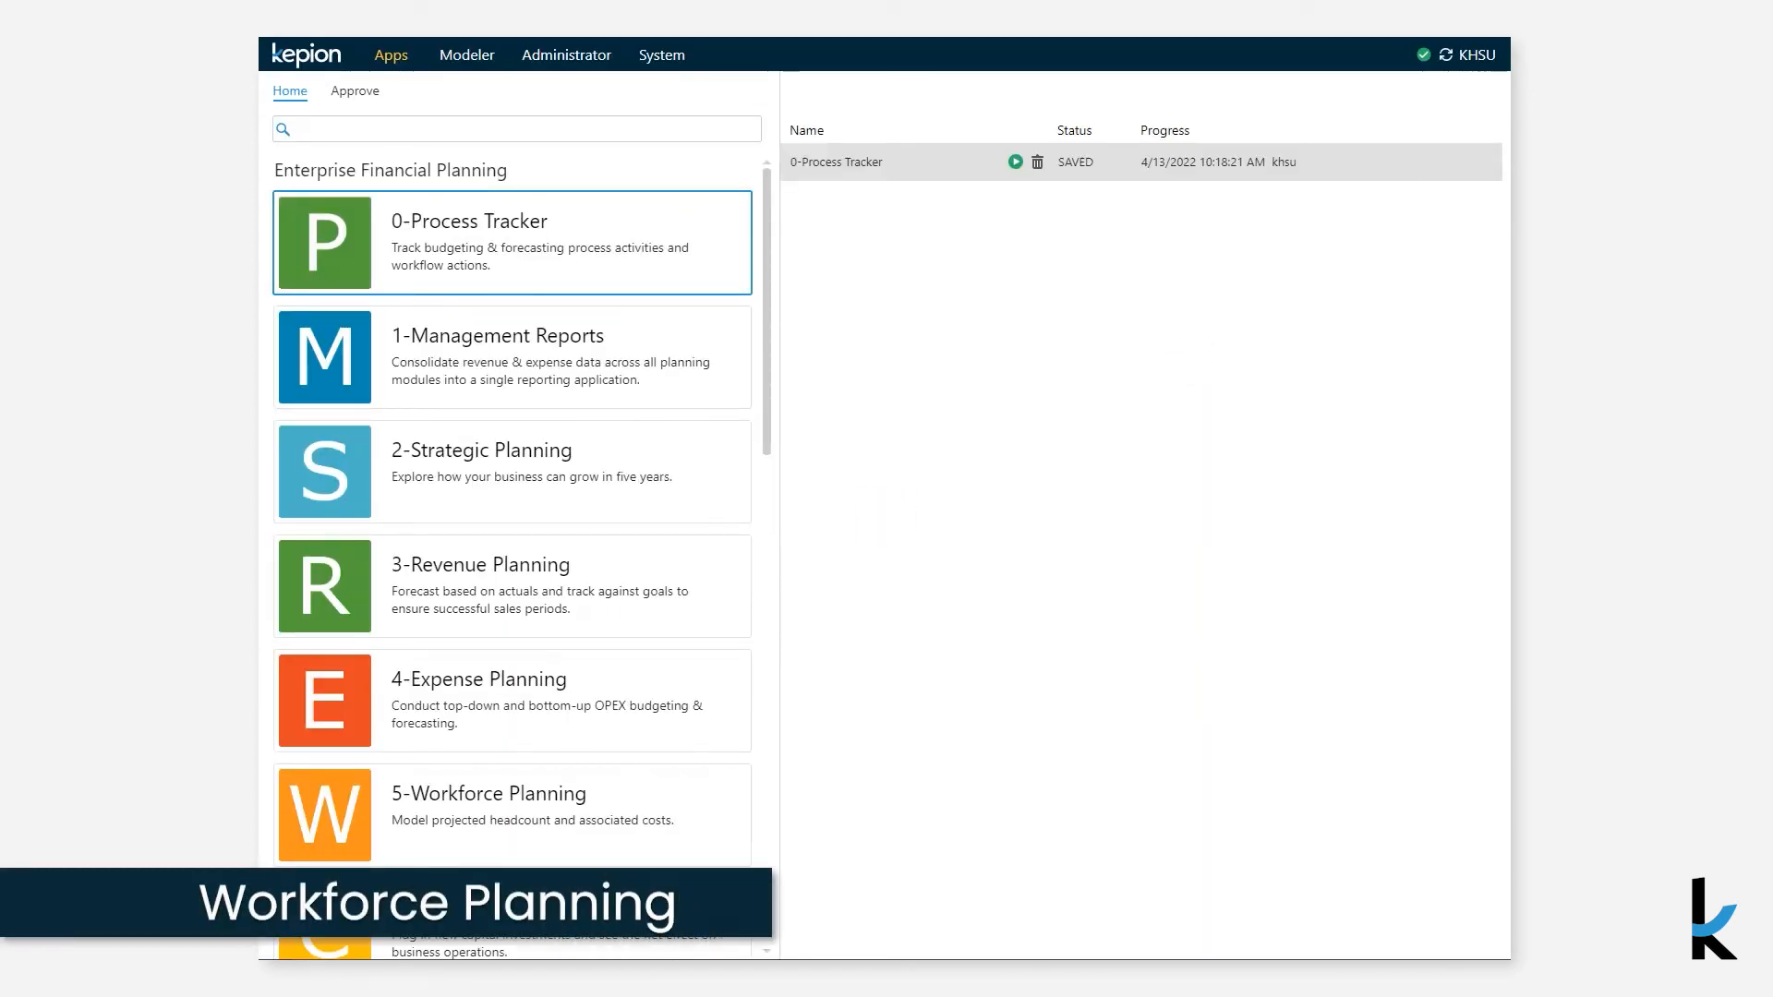
# - Open Workforce Planning and add a new employee on Employee Planning, entering the employee's full name
pyautogui.click(404, 840)
pyautogui.doubleClick(404, 842)
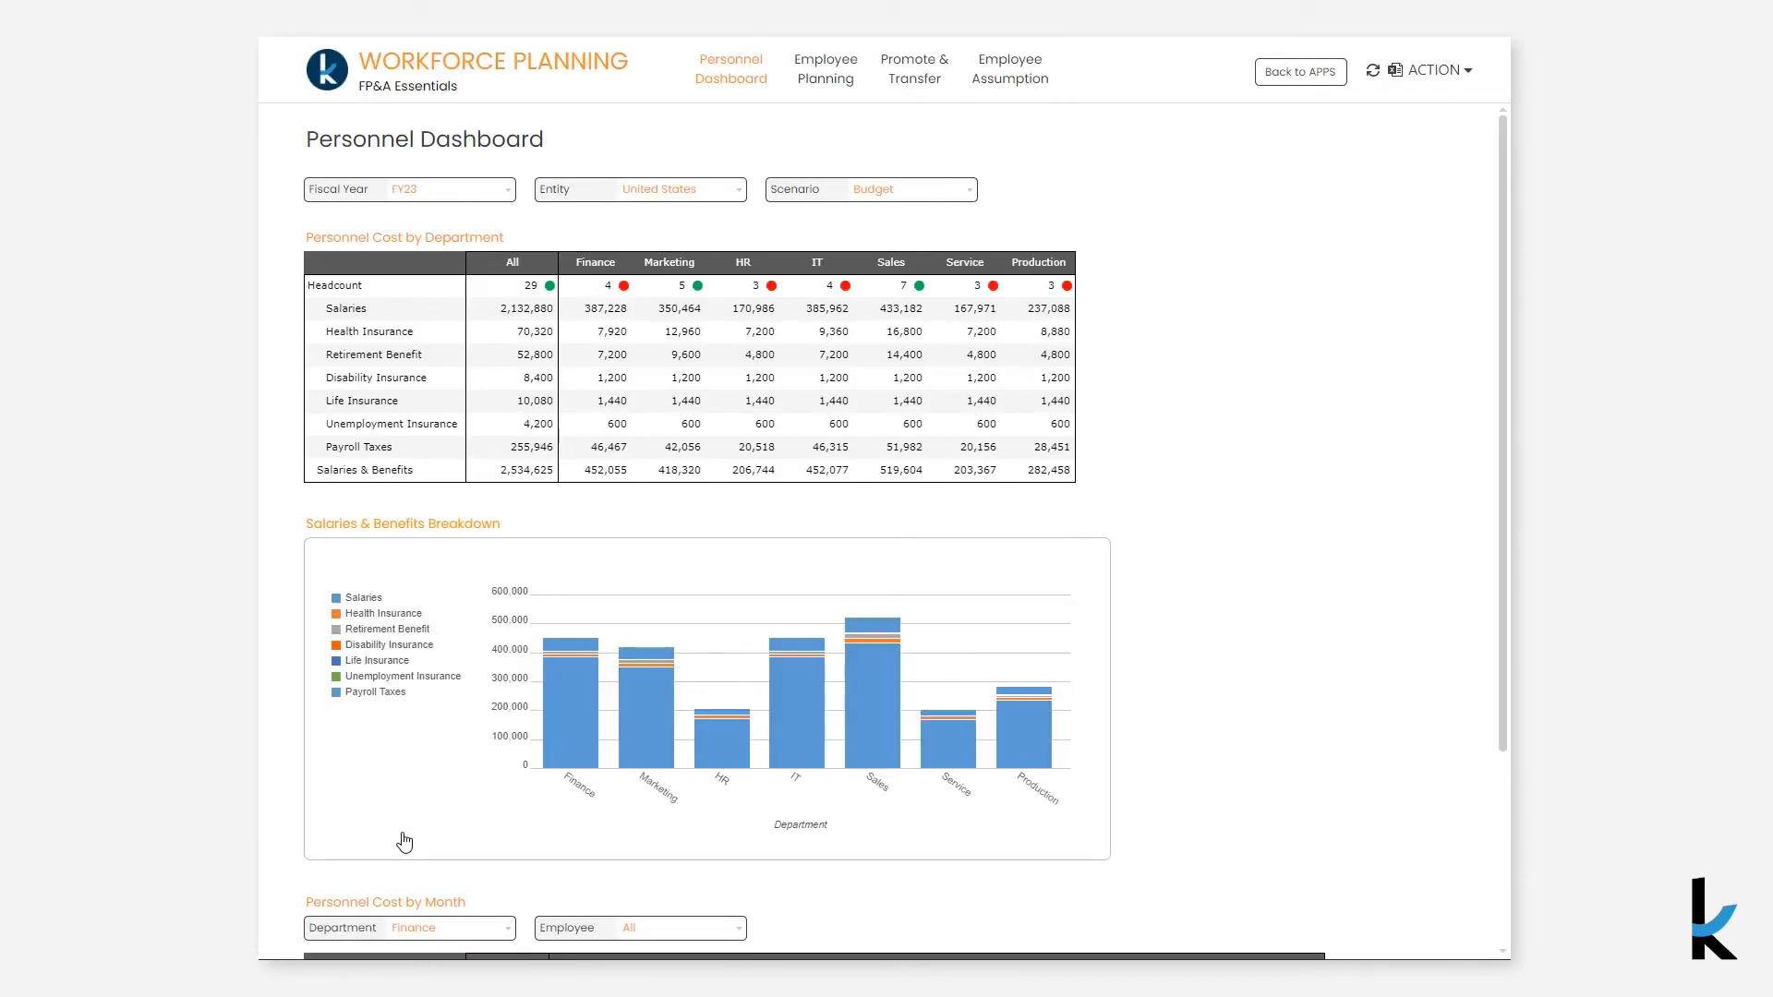
pyautogui.click(845, 84)
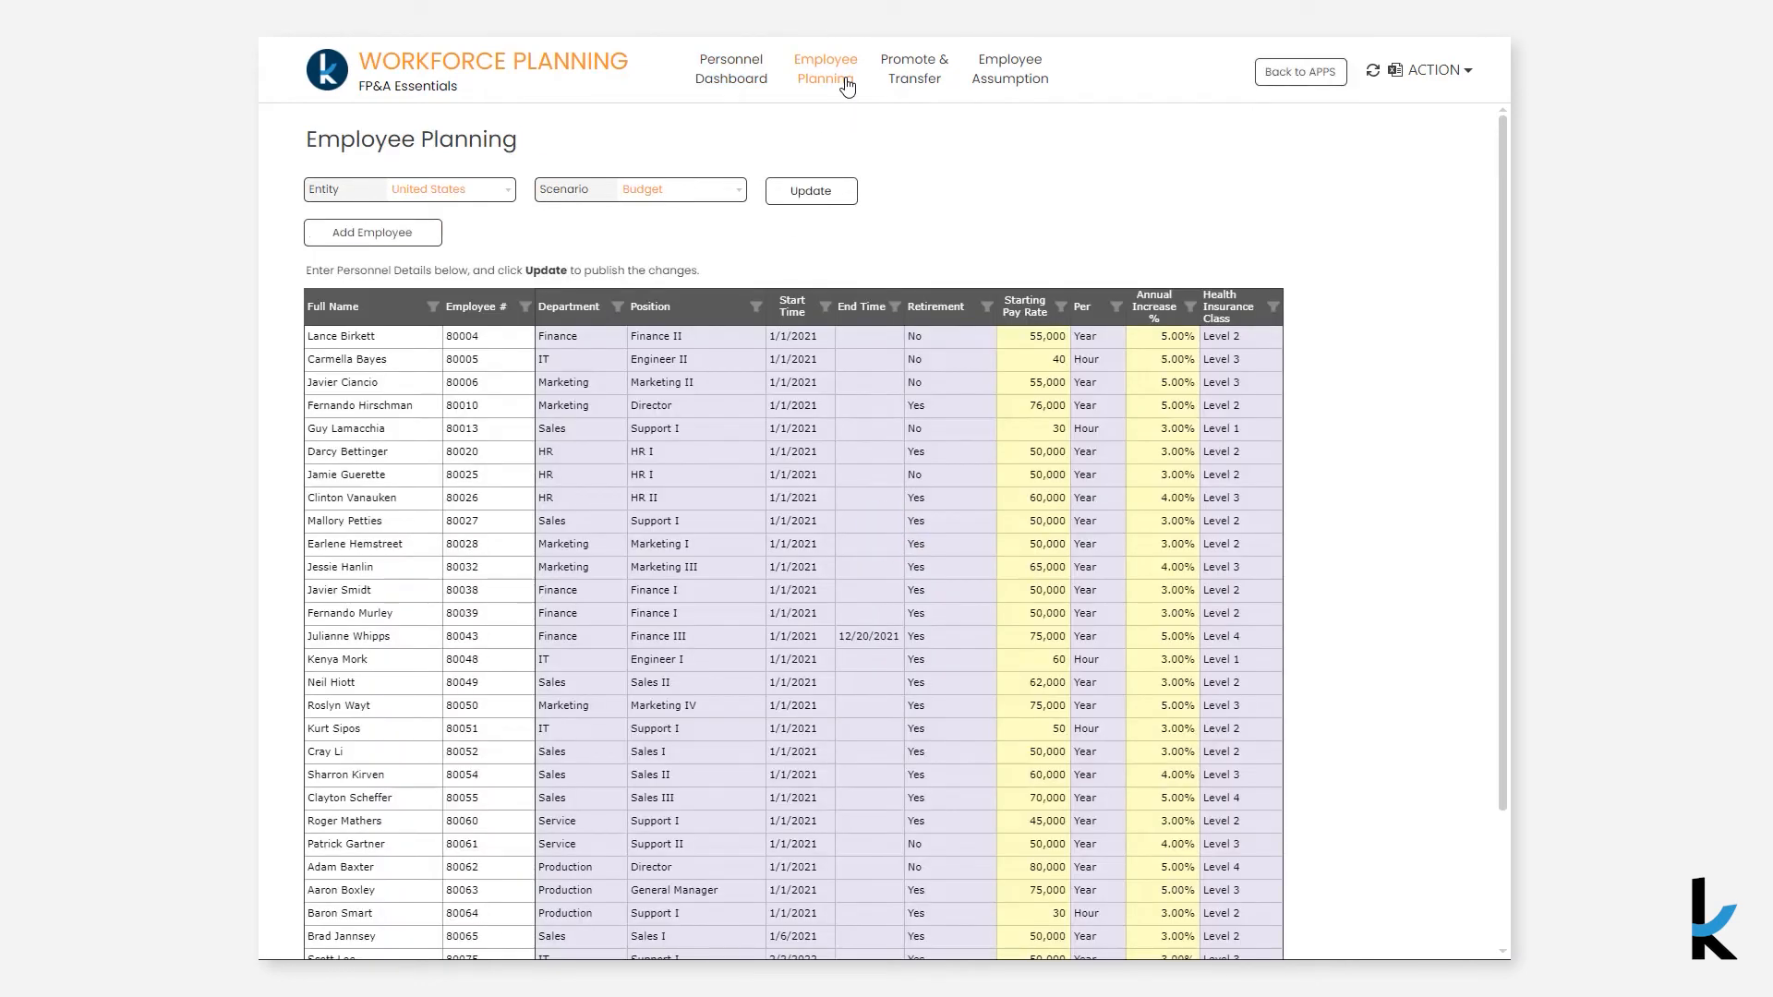
pyautogui.click(434, 233)
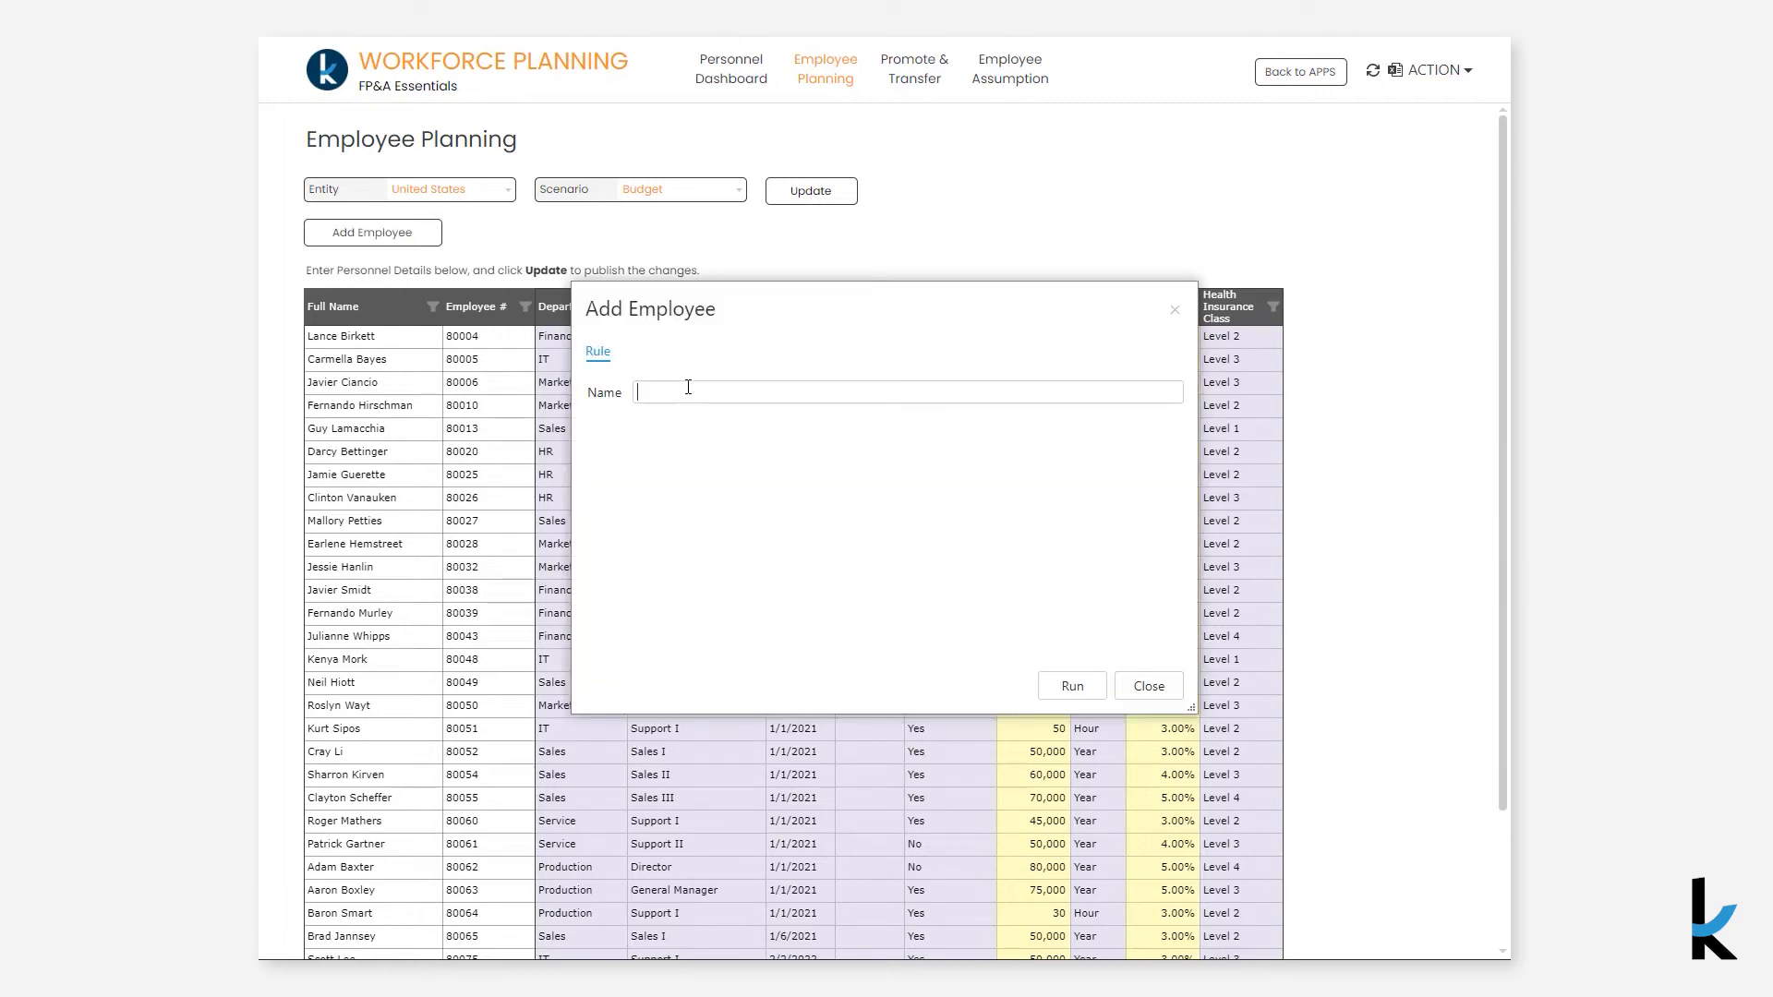
pyautogui.write('Patty Roberts')
pyautogui.click(1071, 688)
pyautogui.click(1145, 688)
# - Set the new employee's department to Finance, position to Director and start time to 4/3/2023
pyautogui.scroll(-2, 640, 806)
pyautogui.click(576, 871)
pyautogui.click(575, 873)
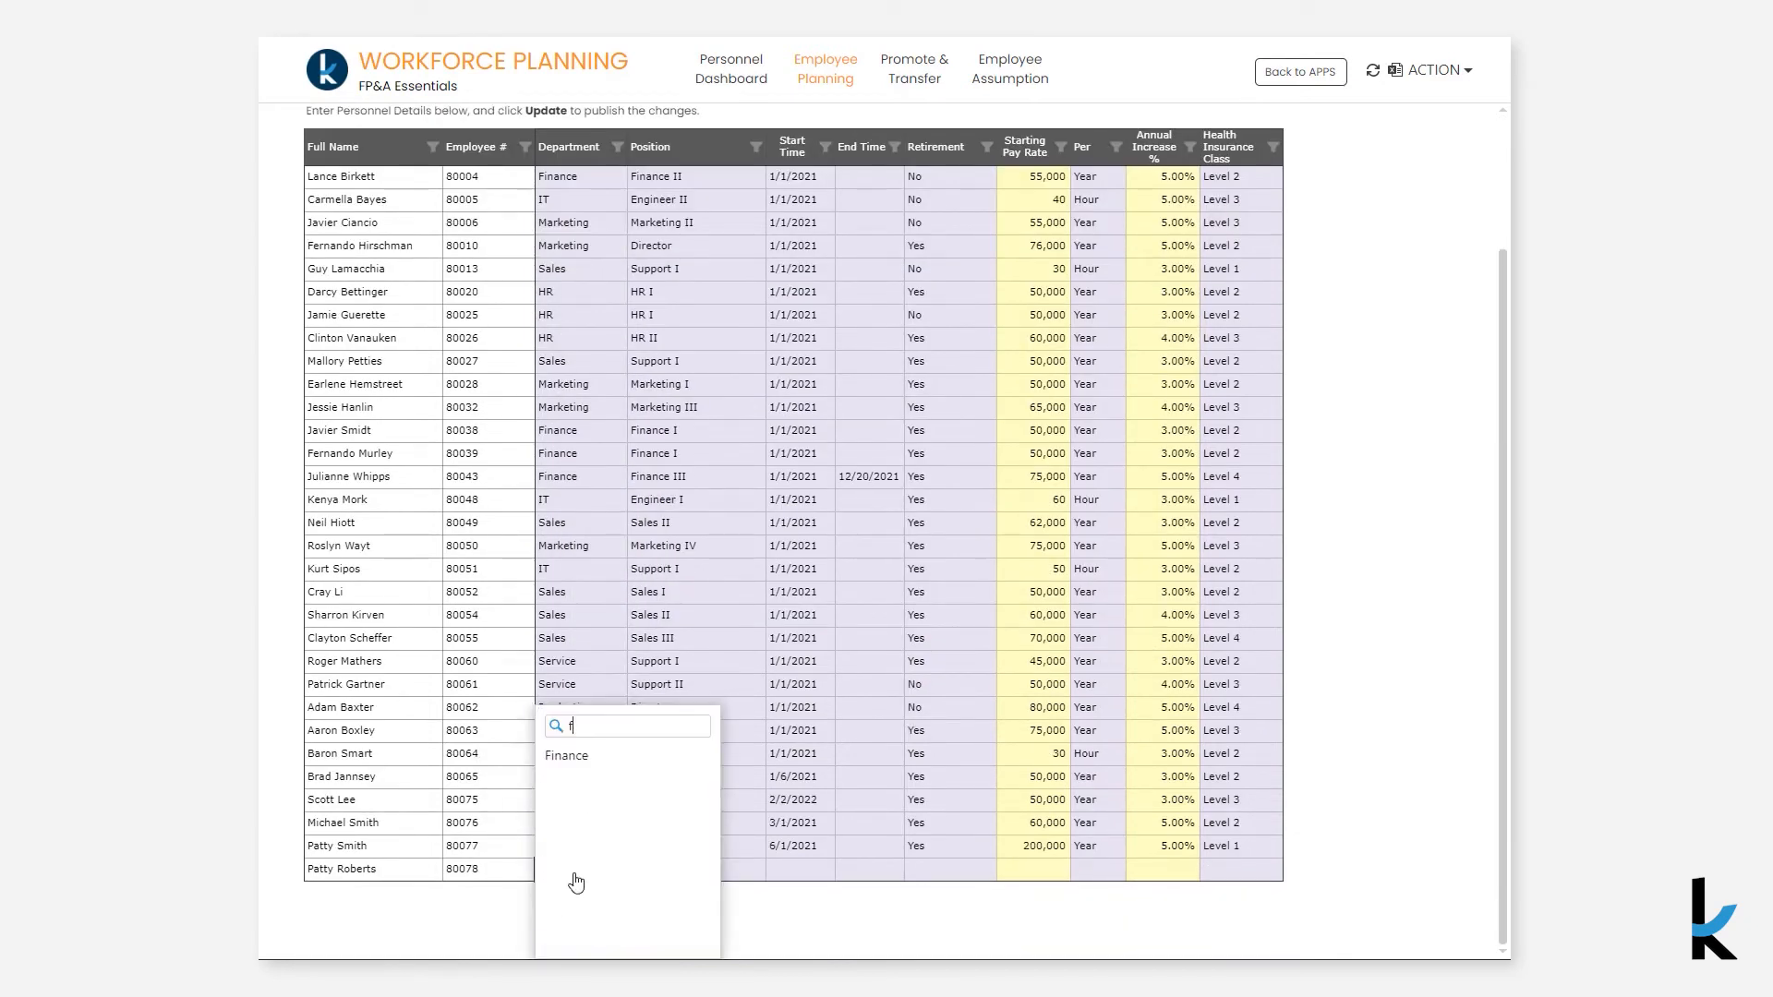
pyautogui.click(571, 753)
pyautogui.click(688, 868)
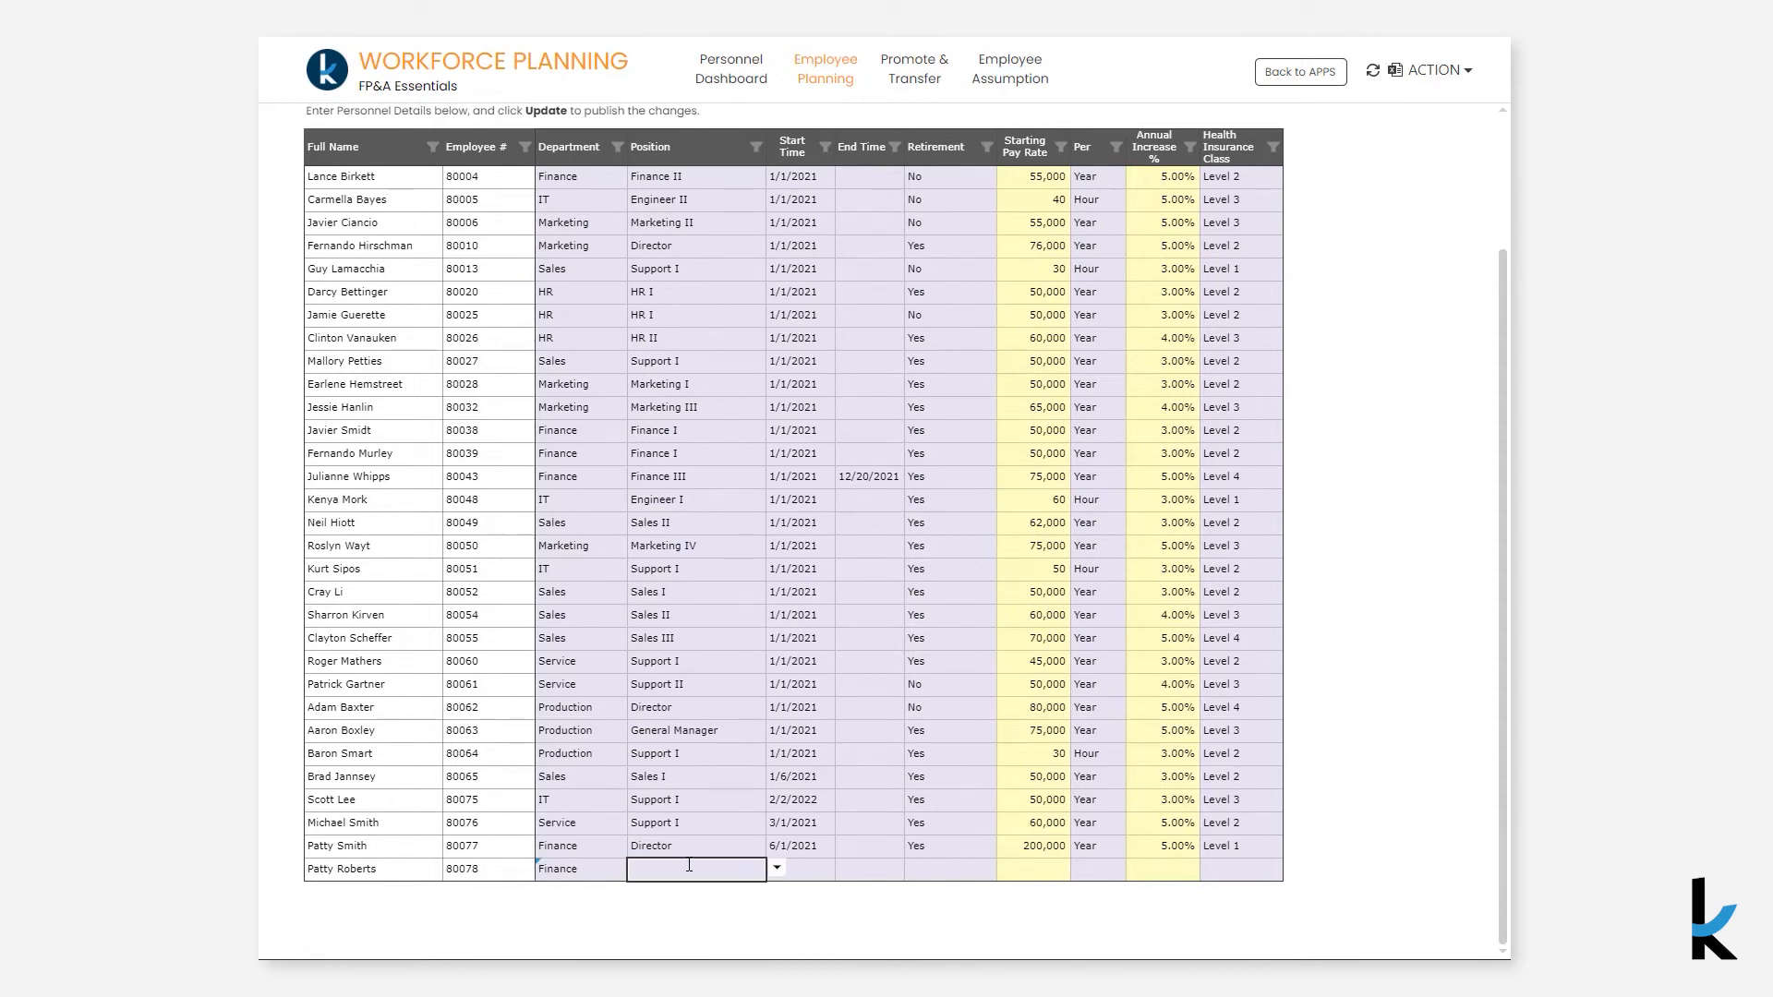
pyautogui.write('di')
pyautogui.click(800, 868)
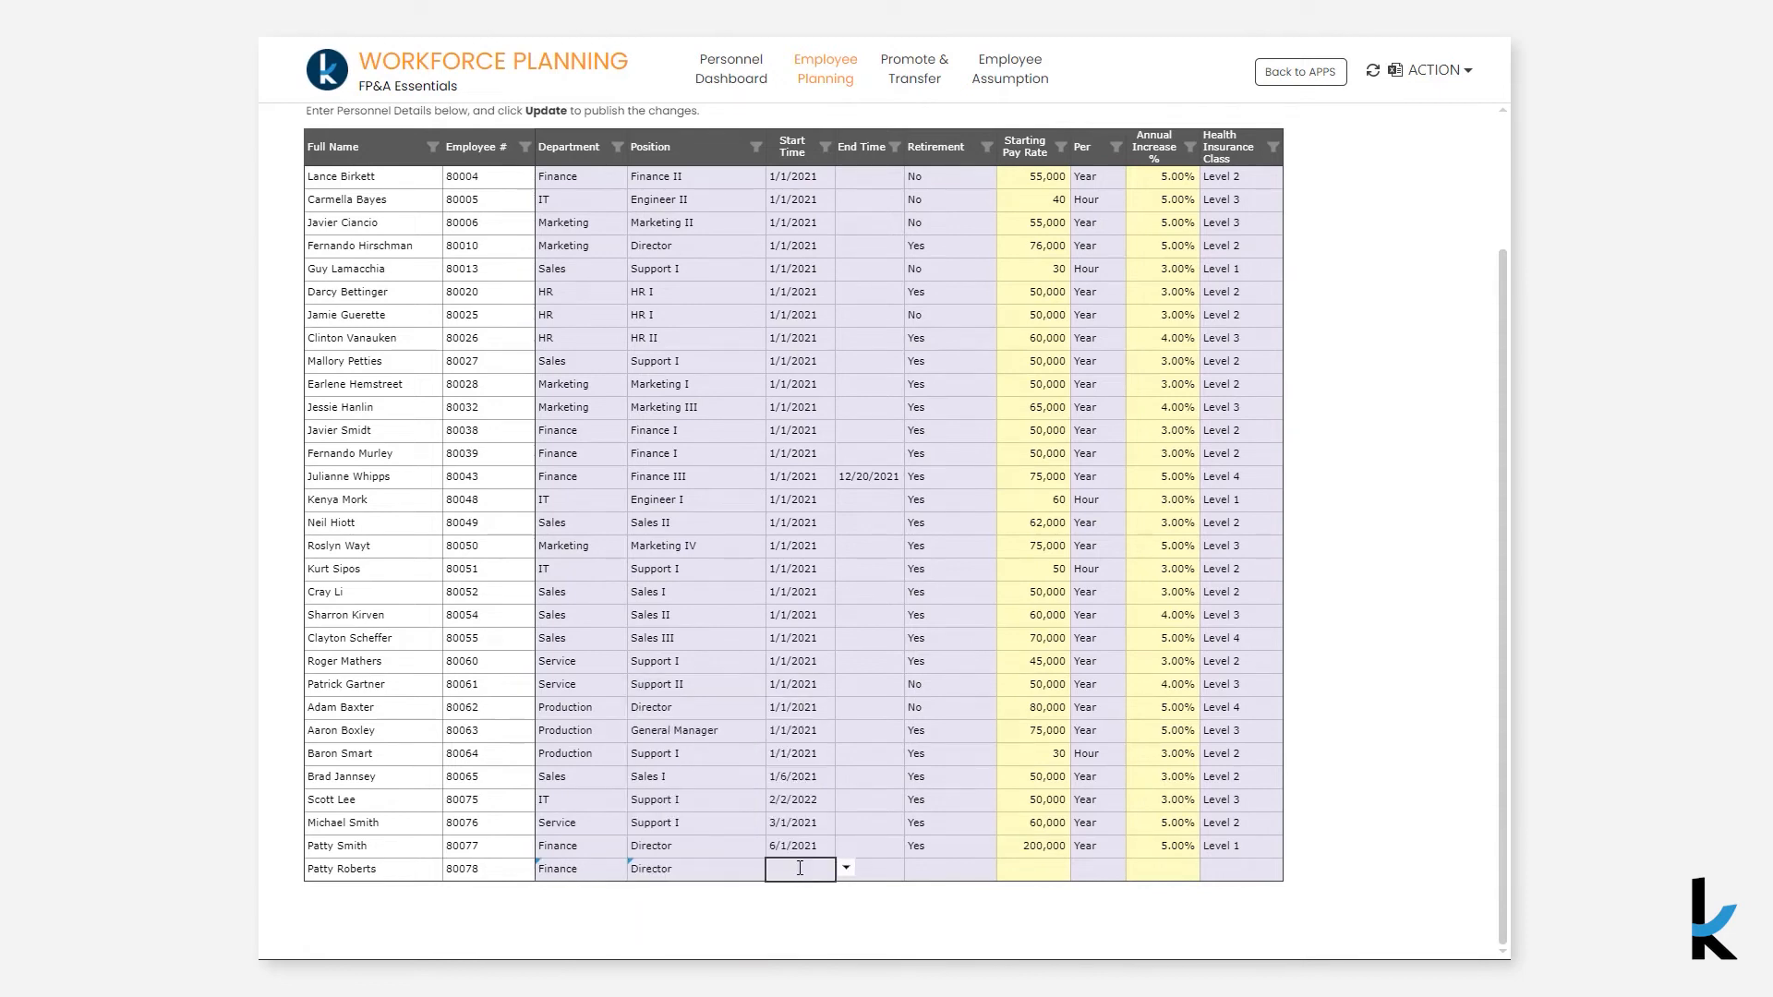
pyautogui.click(846, 865)
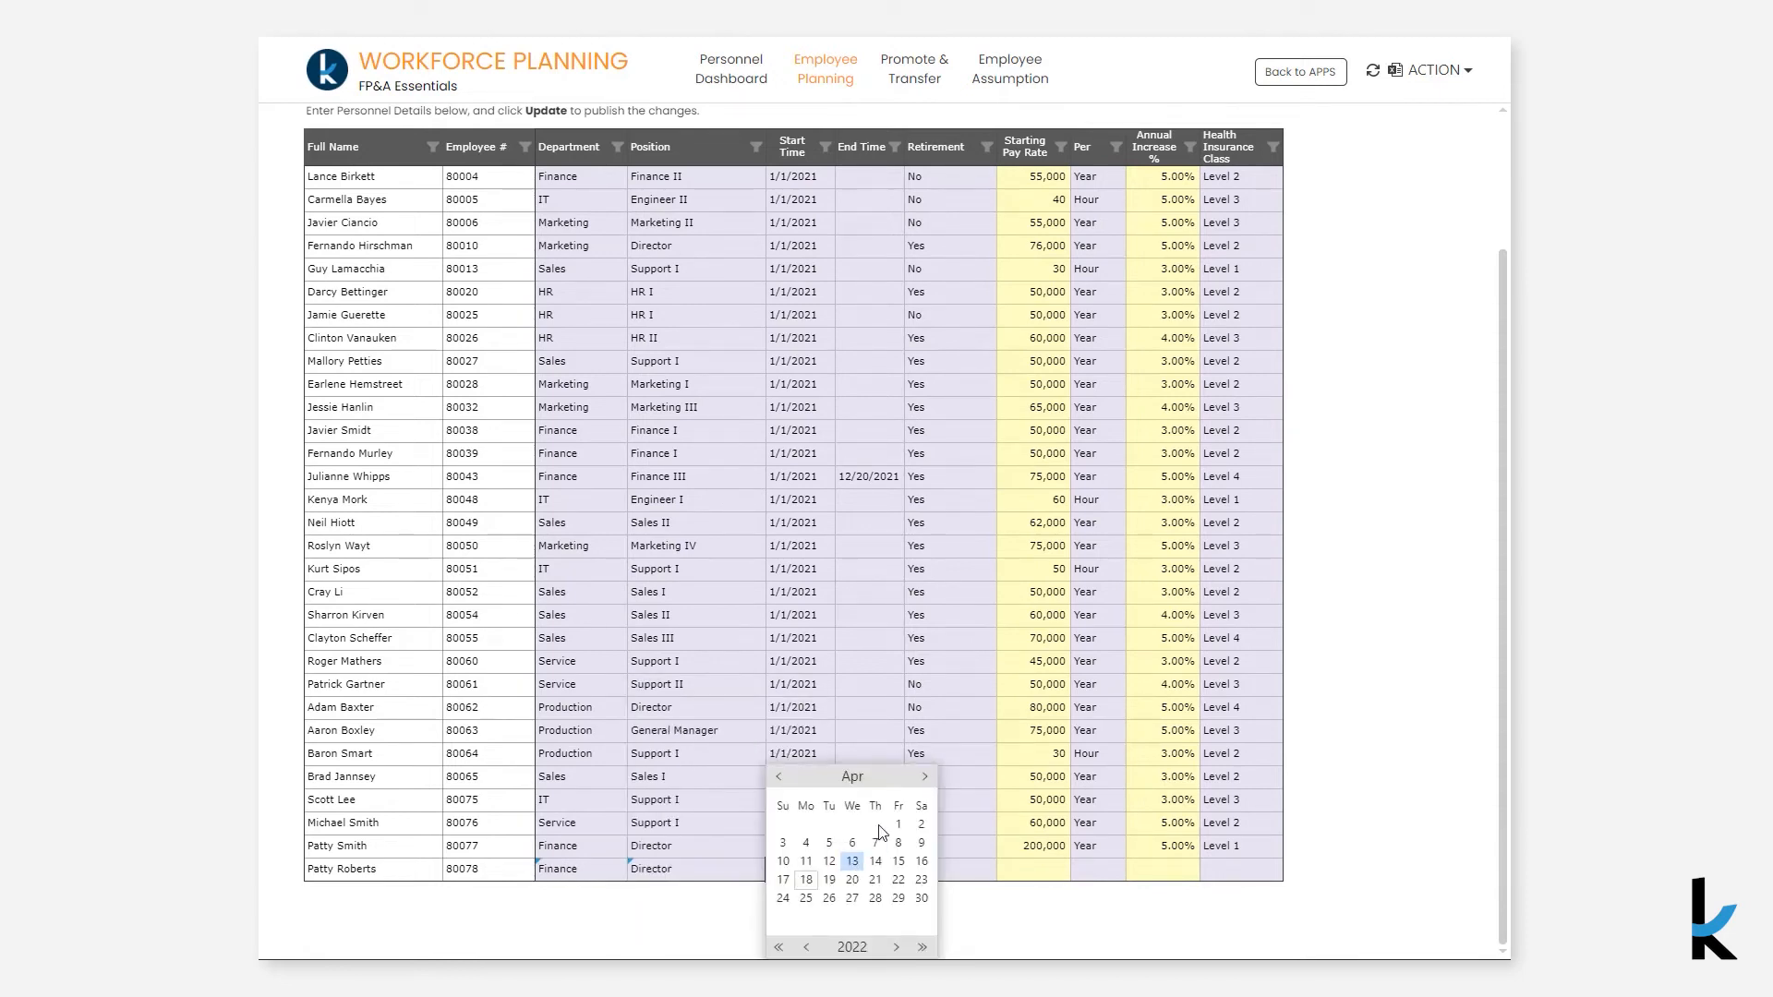
pyautogui.click(896, 948)
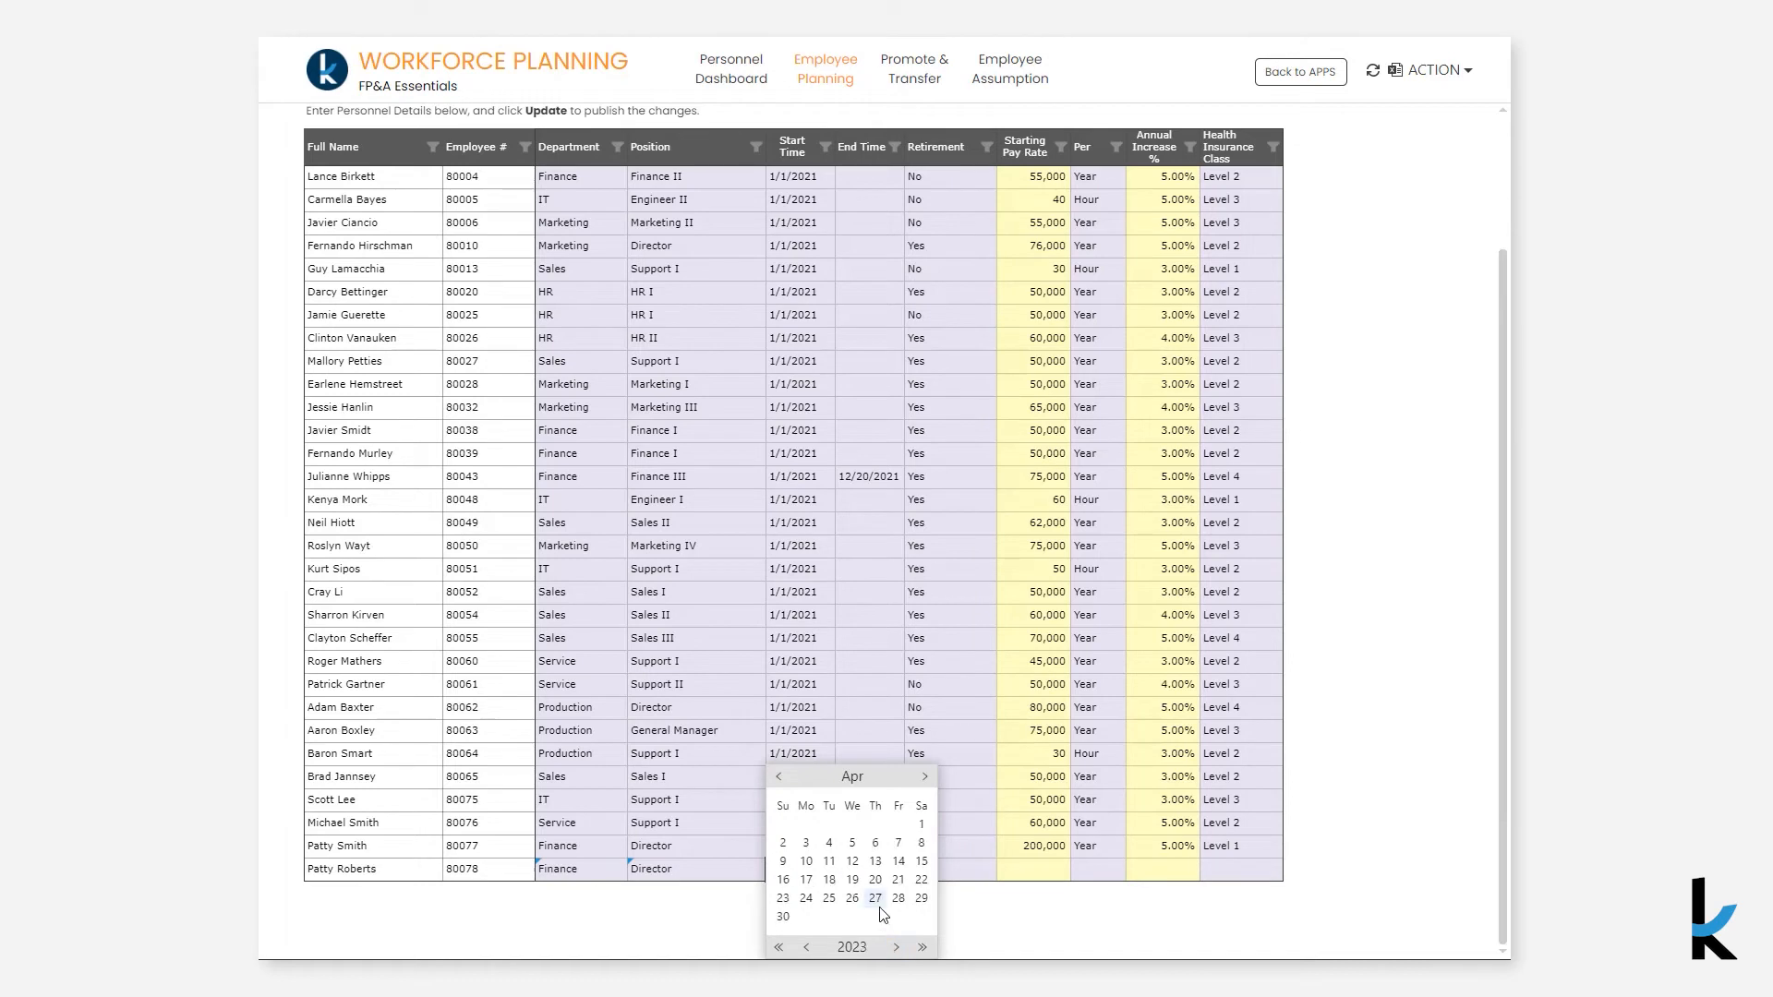
pyautogui.click(806, 842)
# - Set the new employee's retirement to Yes and starting pay rate to 200,000
pyautogui.click(933, 869)
pyautogui.write('ye')
pyautogui.click(976, 867)
pyautogui.click(1049, 871)
pyautogui.write('200,000')
pyautogui.press('Return')
# - Set the pay basis to Year, annual increase to 10% and health insurance to Level 1, then publish the update
pyautogui.click(1108, 871)
pyautogui.write('ye')
pyautogui.click(1151, 869)
pyautogui.click(1170, 869)
pyautogui.write('10')
pyautogui.click(1256, 875)
pyautogui.write('l')
pyautogui.click(1245, 834)
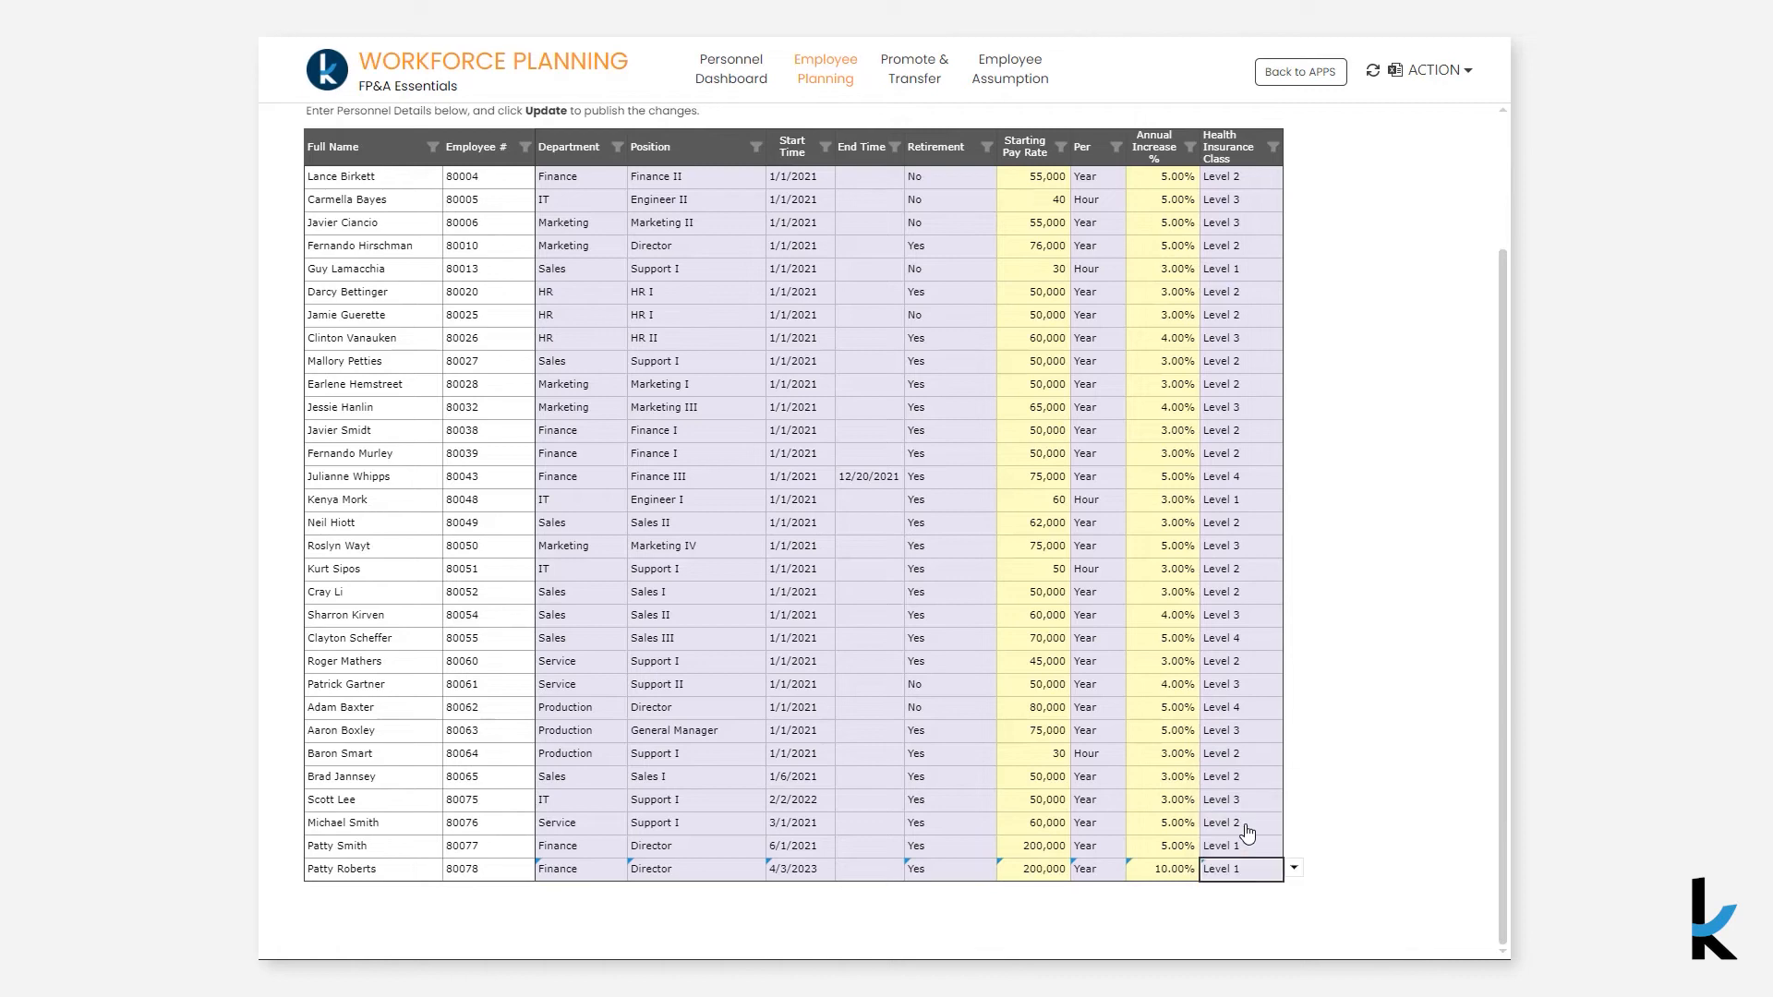
pyautogui.scroll(2, 1293, 321)
pyautogui.click(835, 148)
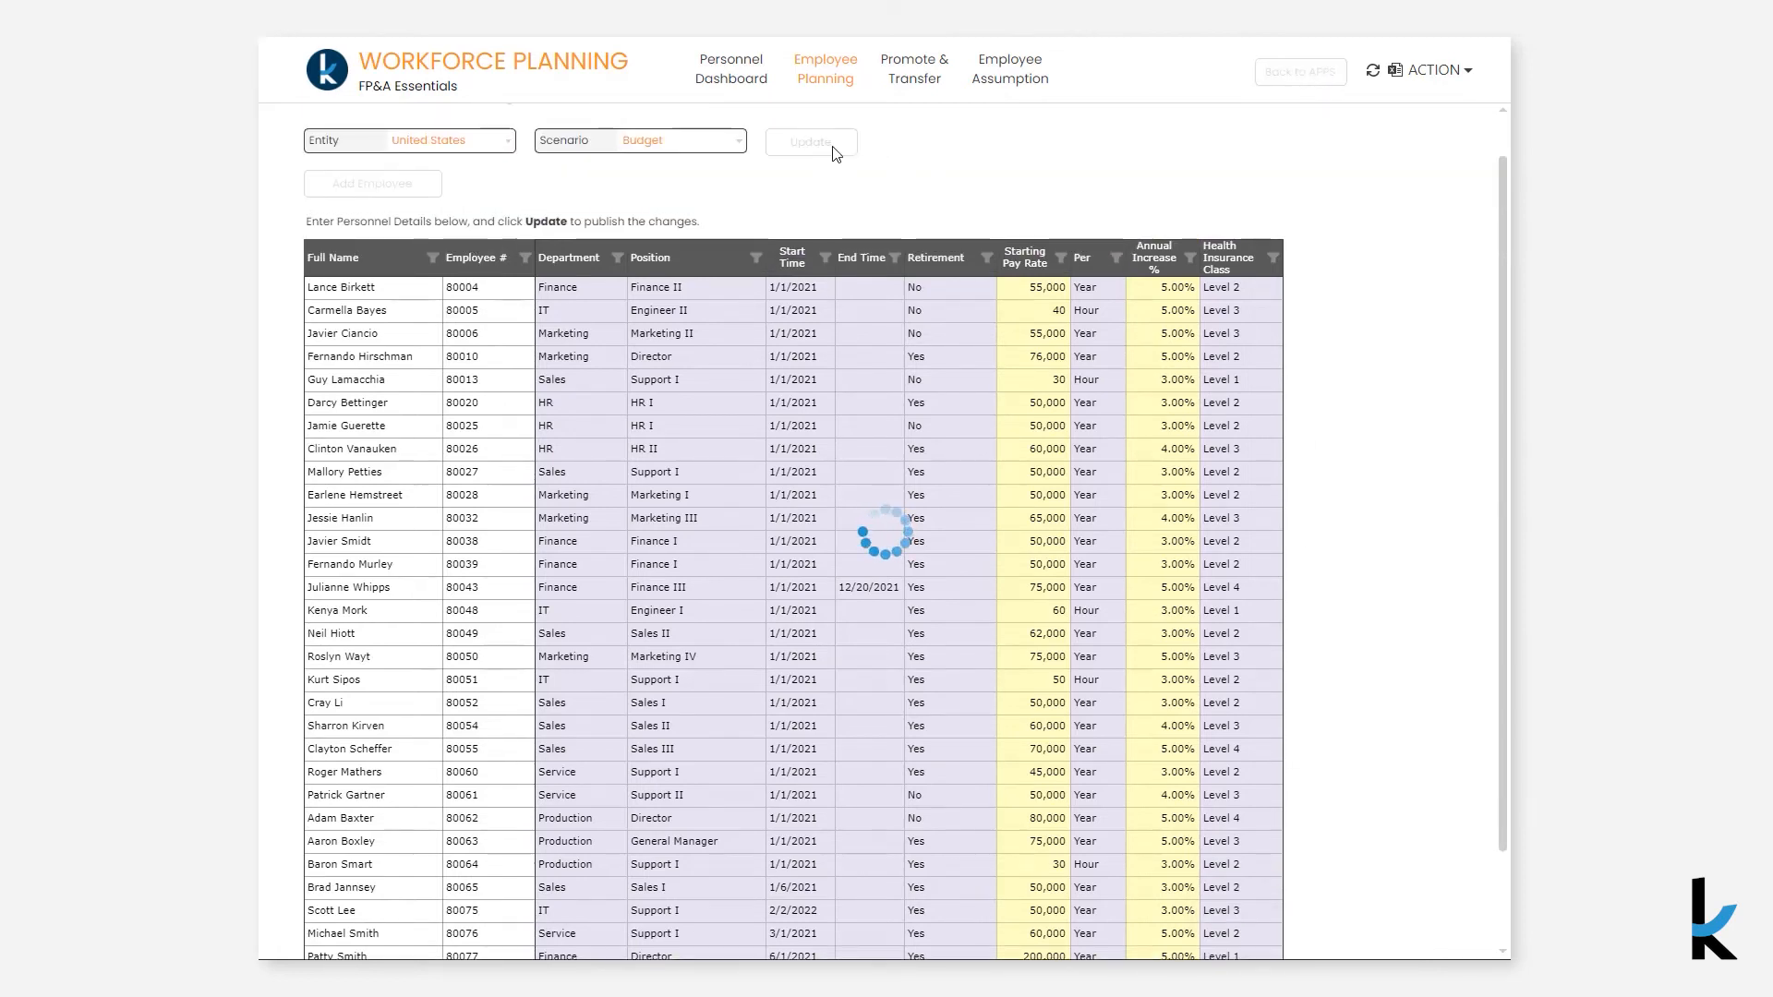
# - On Personnel Dashboard, filter Personnel Cost by Month to show only the new employee
pyautogui.click(732, 89)
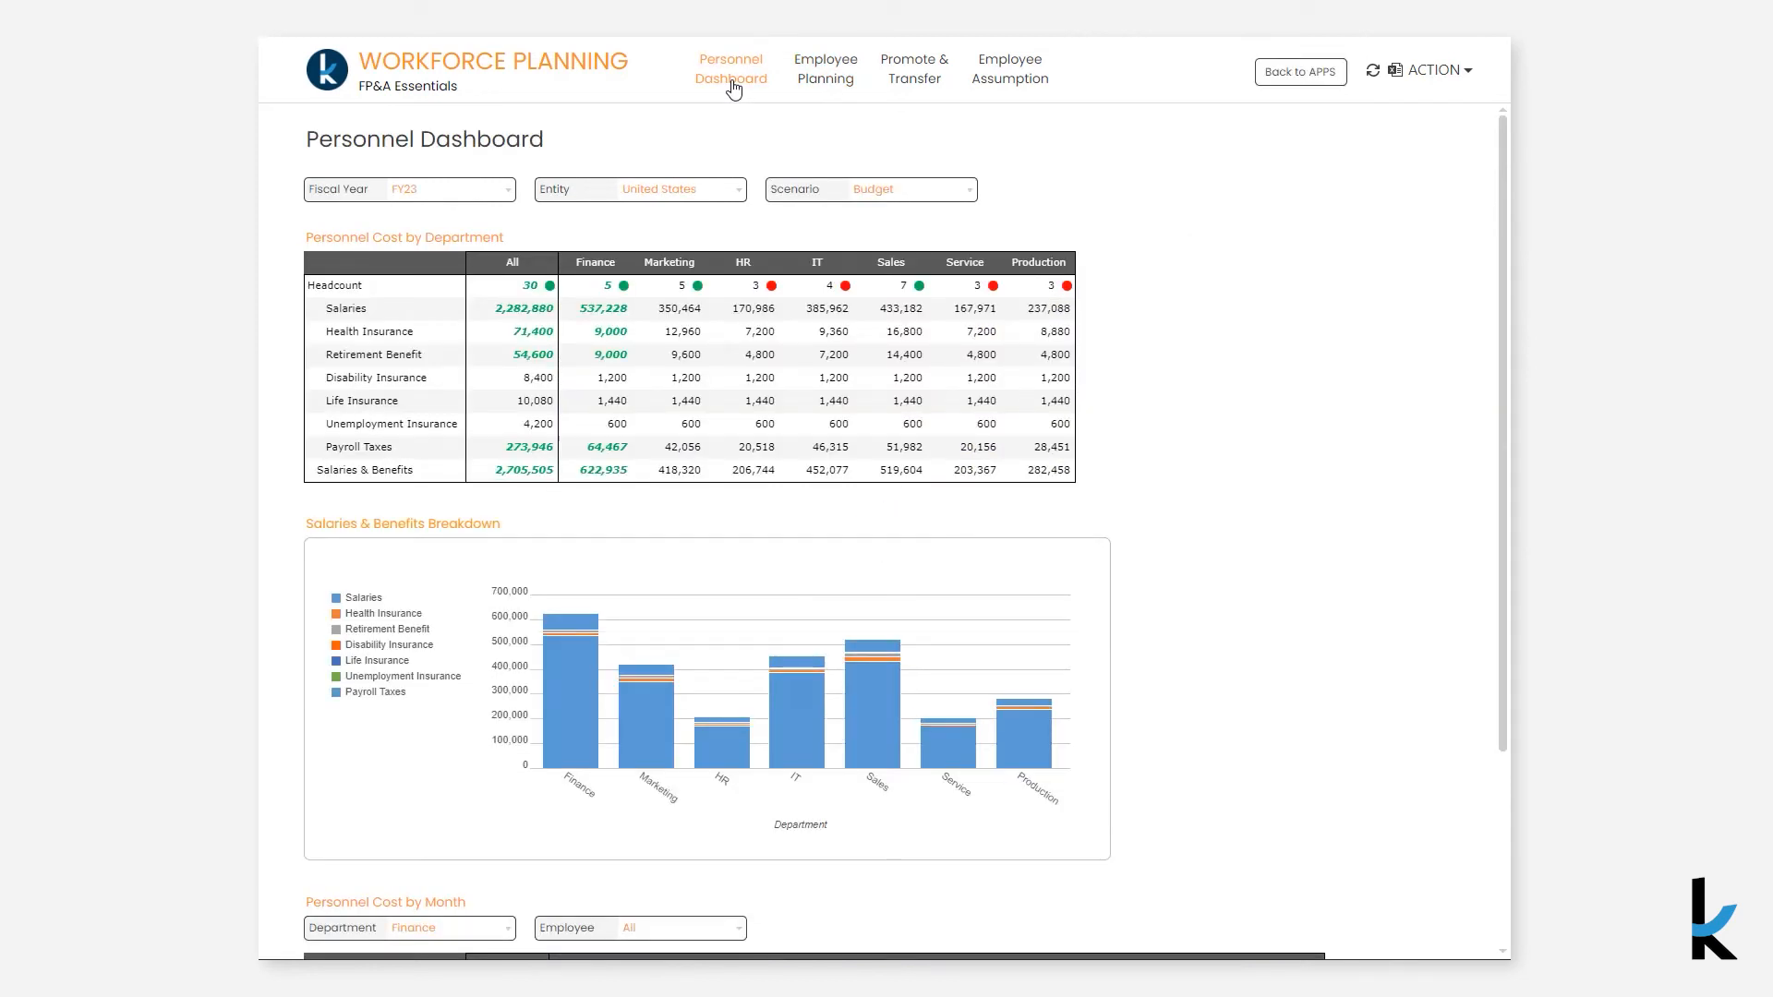
pyautogui.click(601, 314)
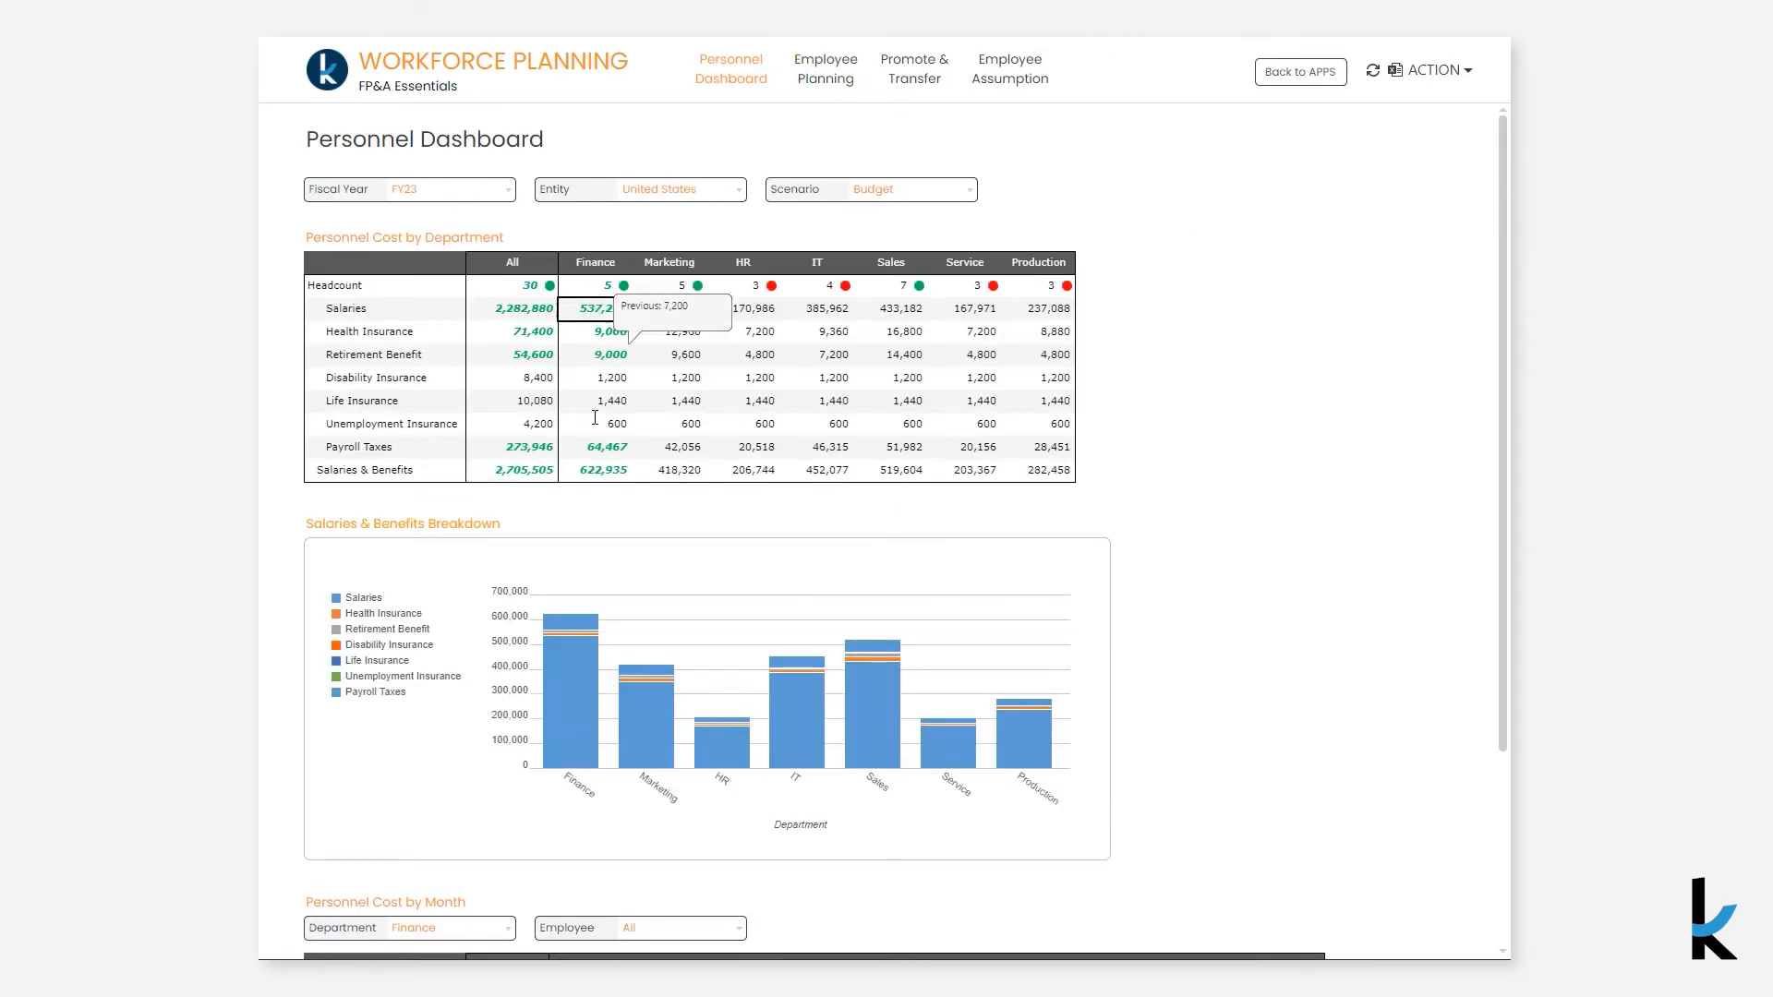
pyautogui.keyDown('shift'); pyautogui.click(594, 473); pyautogui.keyUp('shift')
pyautogui.scroll(-3, 594, 474)
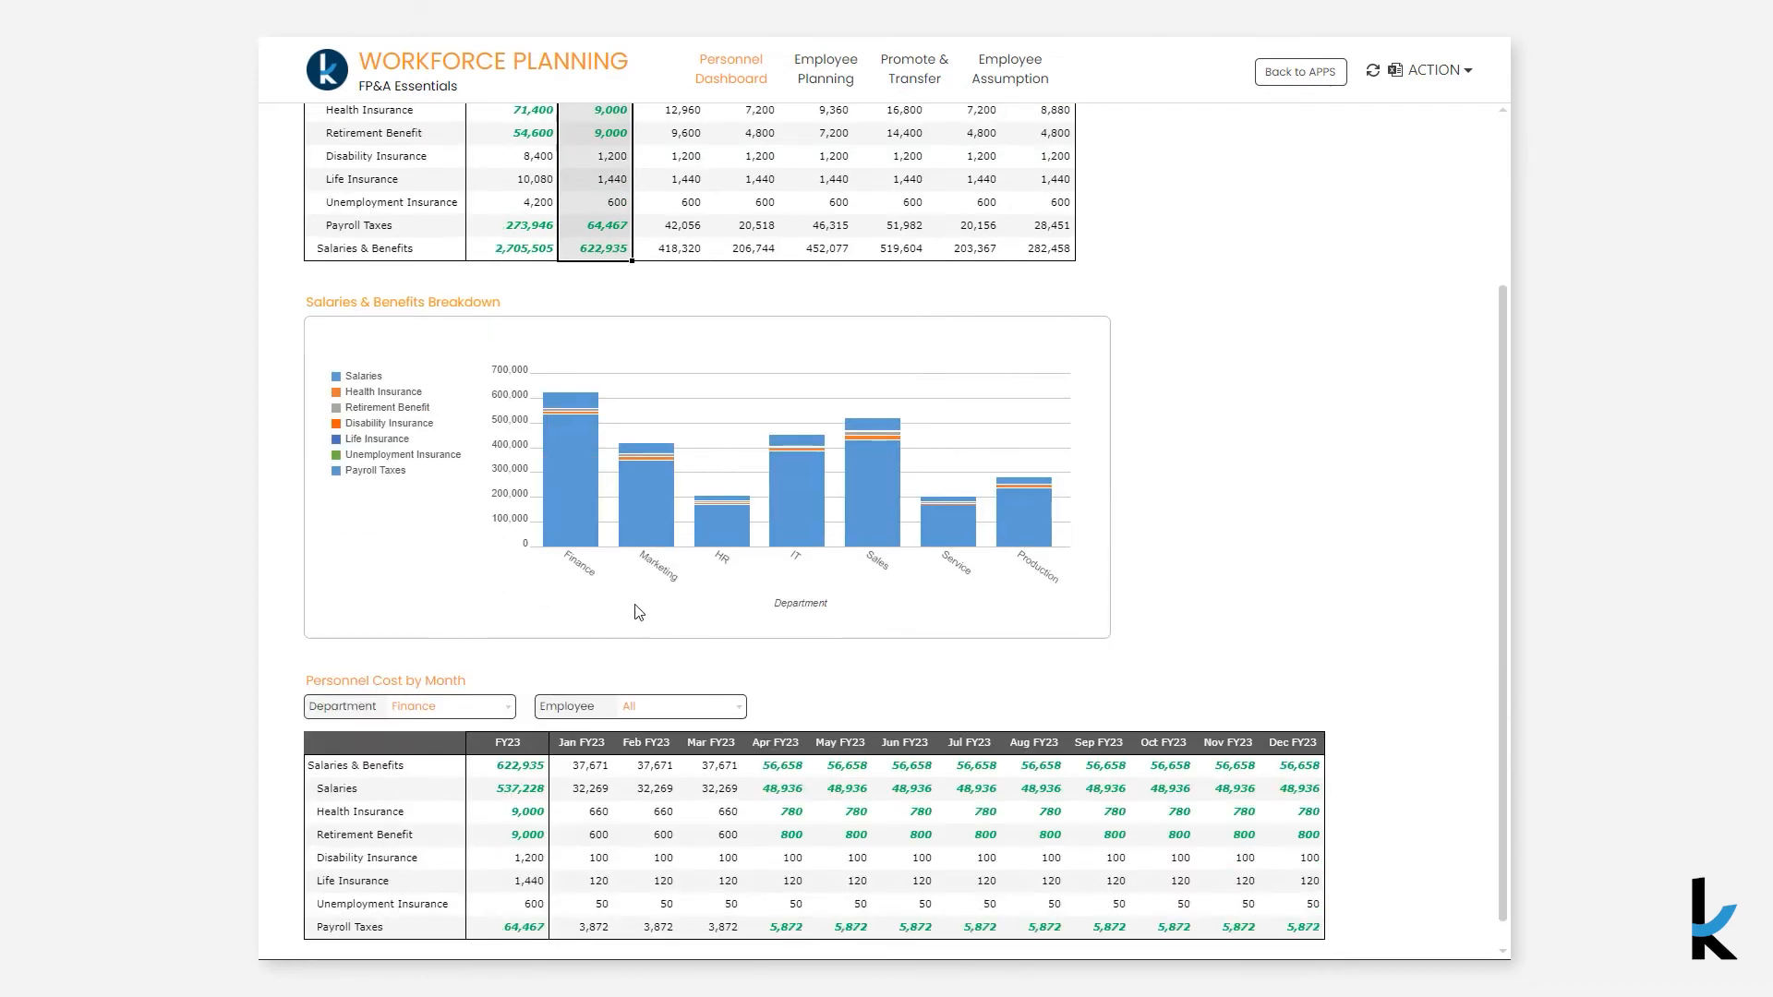
pyautogui.click(671, 706)
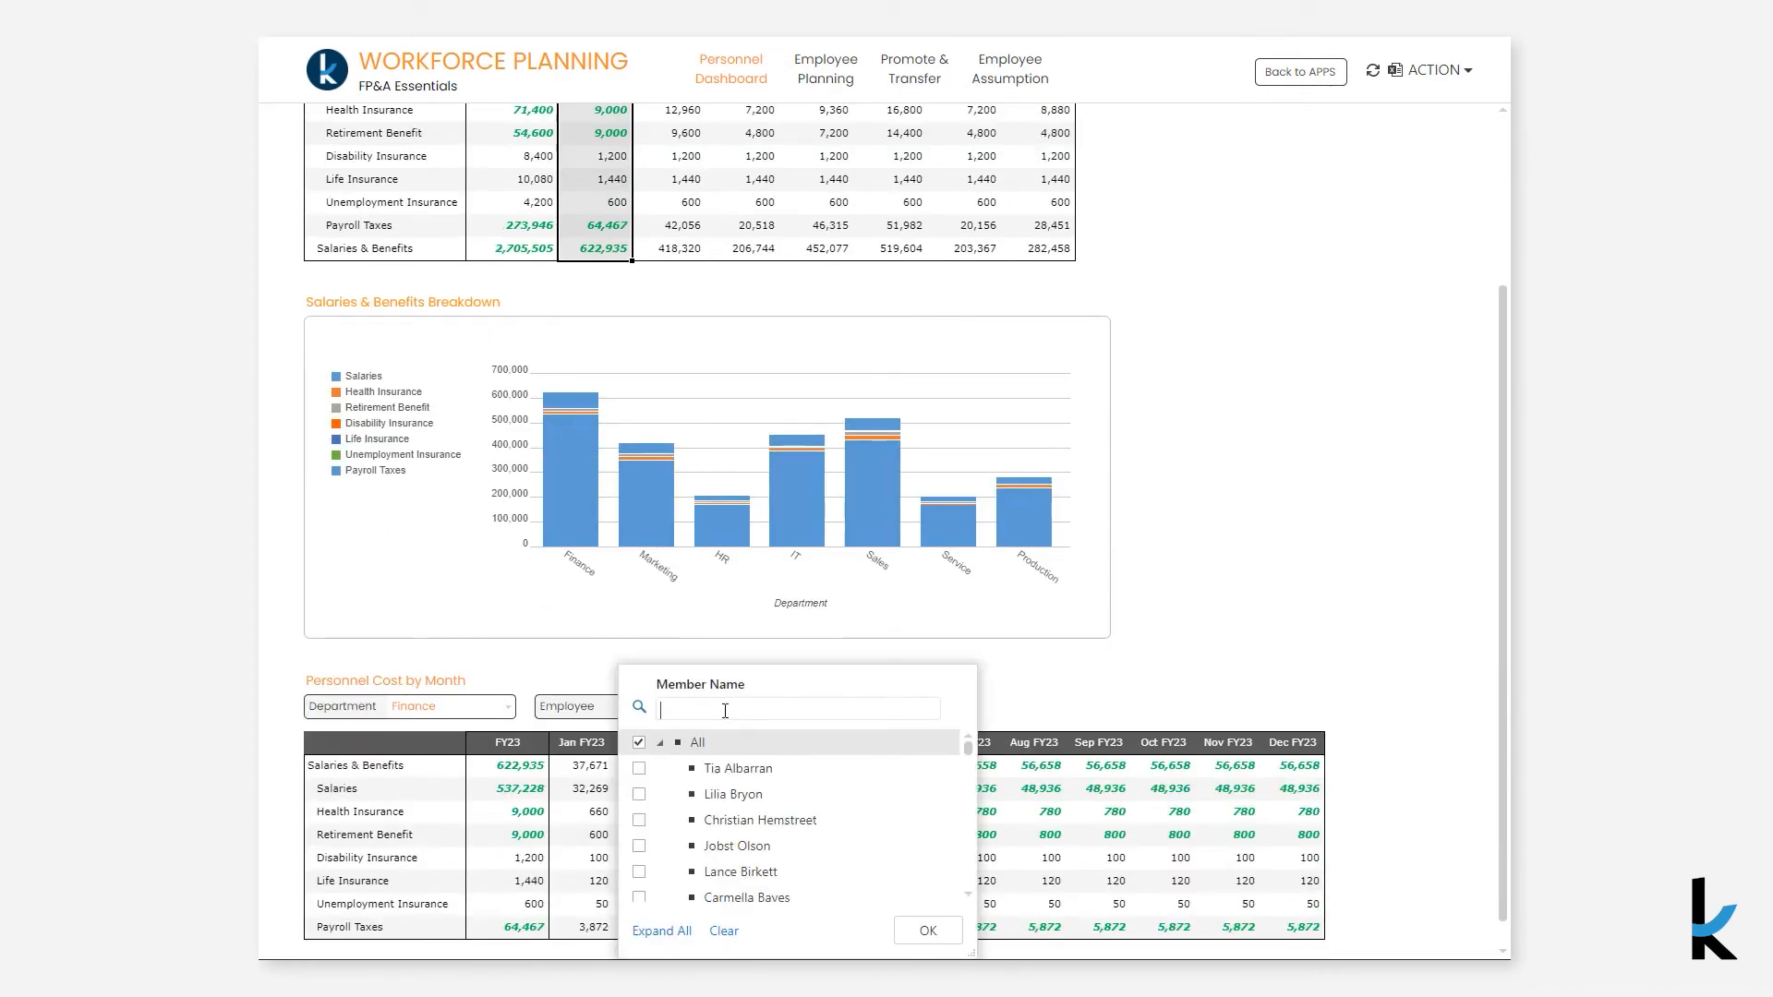
pyautogui.write('patt')
pyautogui.click(730, 772)
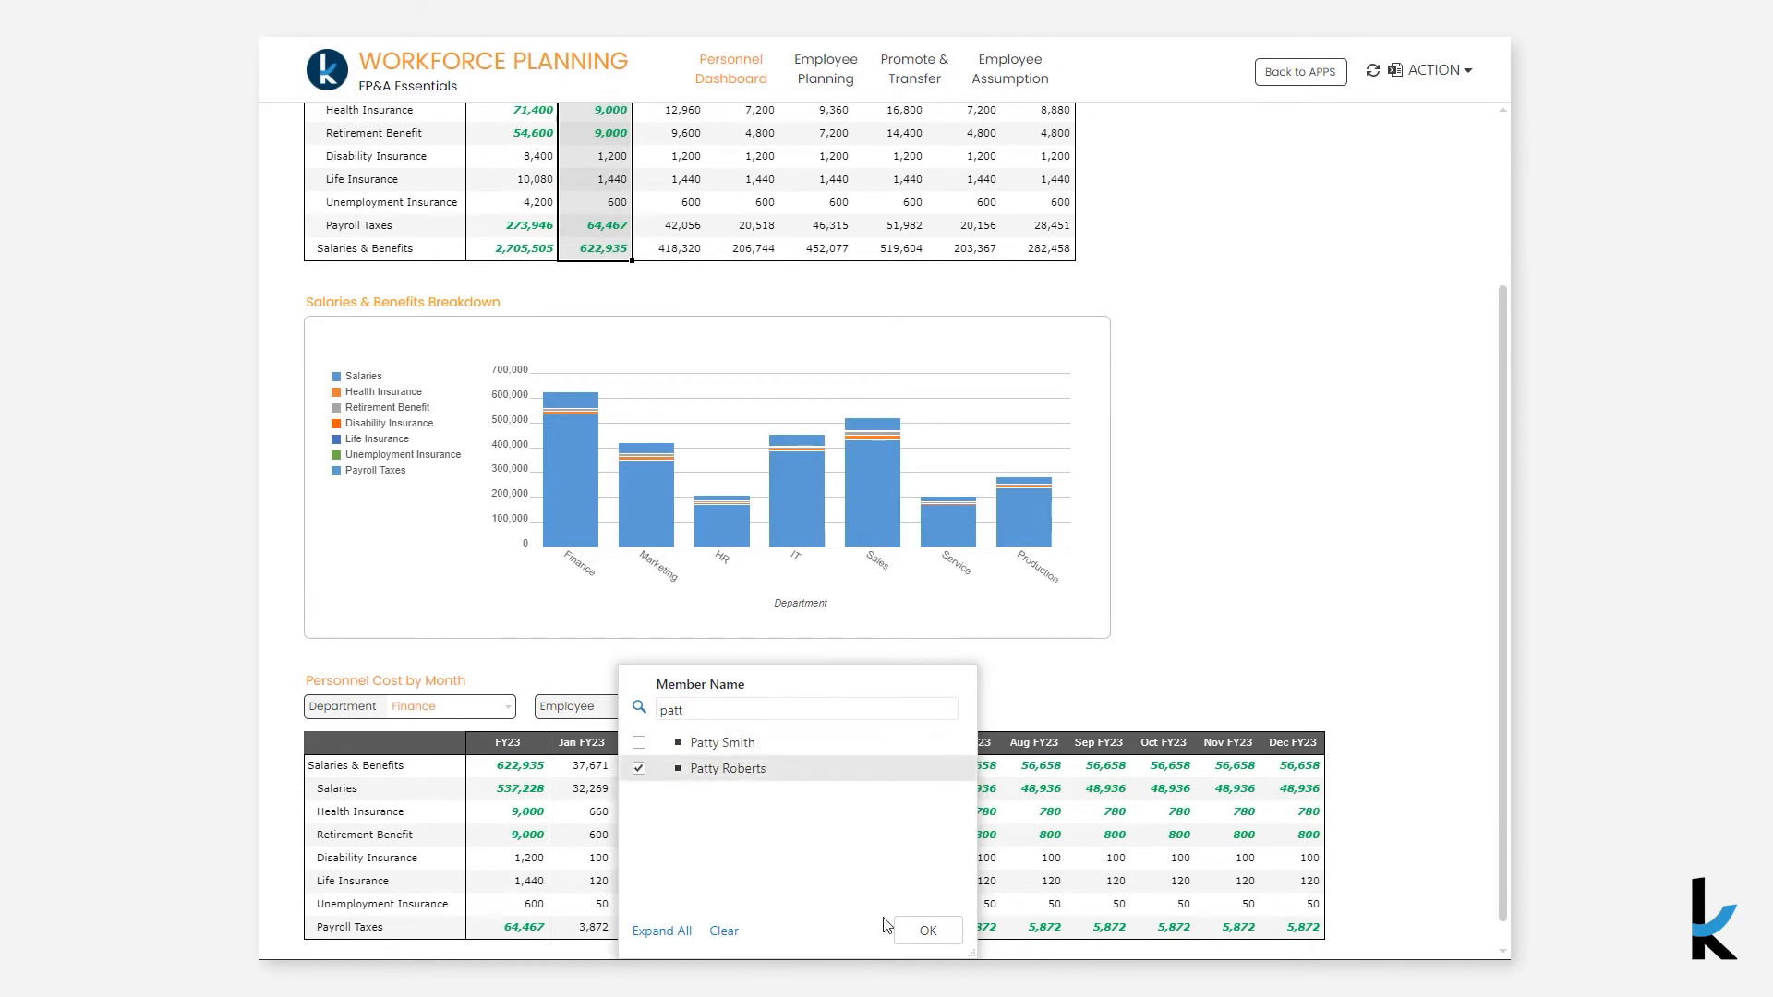
pyautogui.click(917, 933)
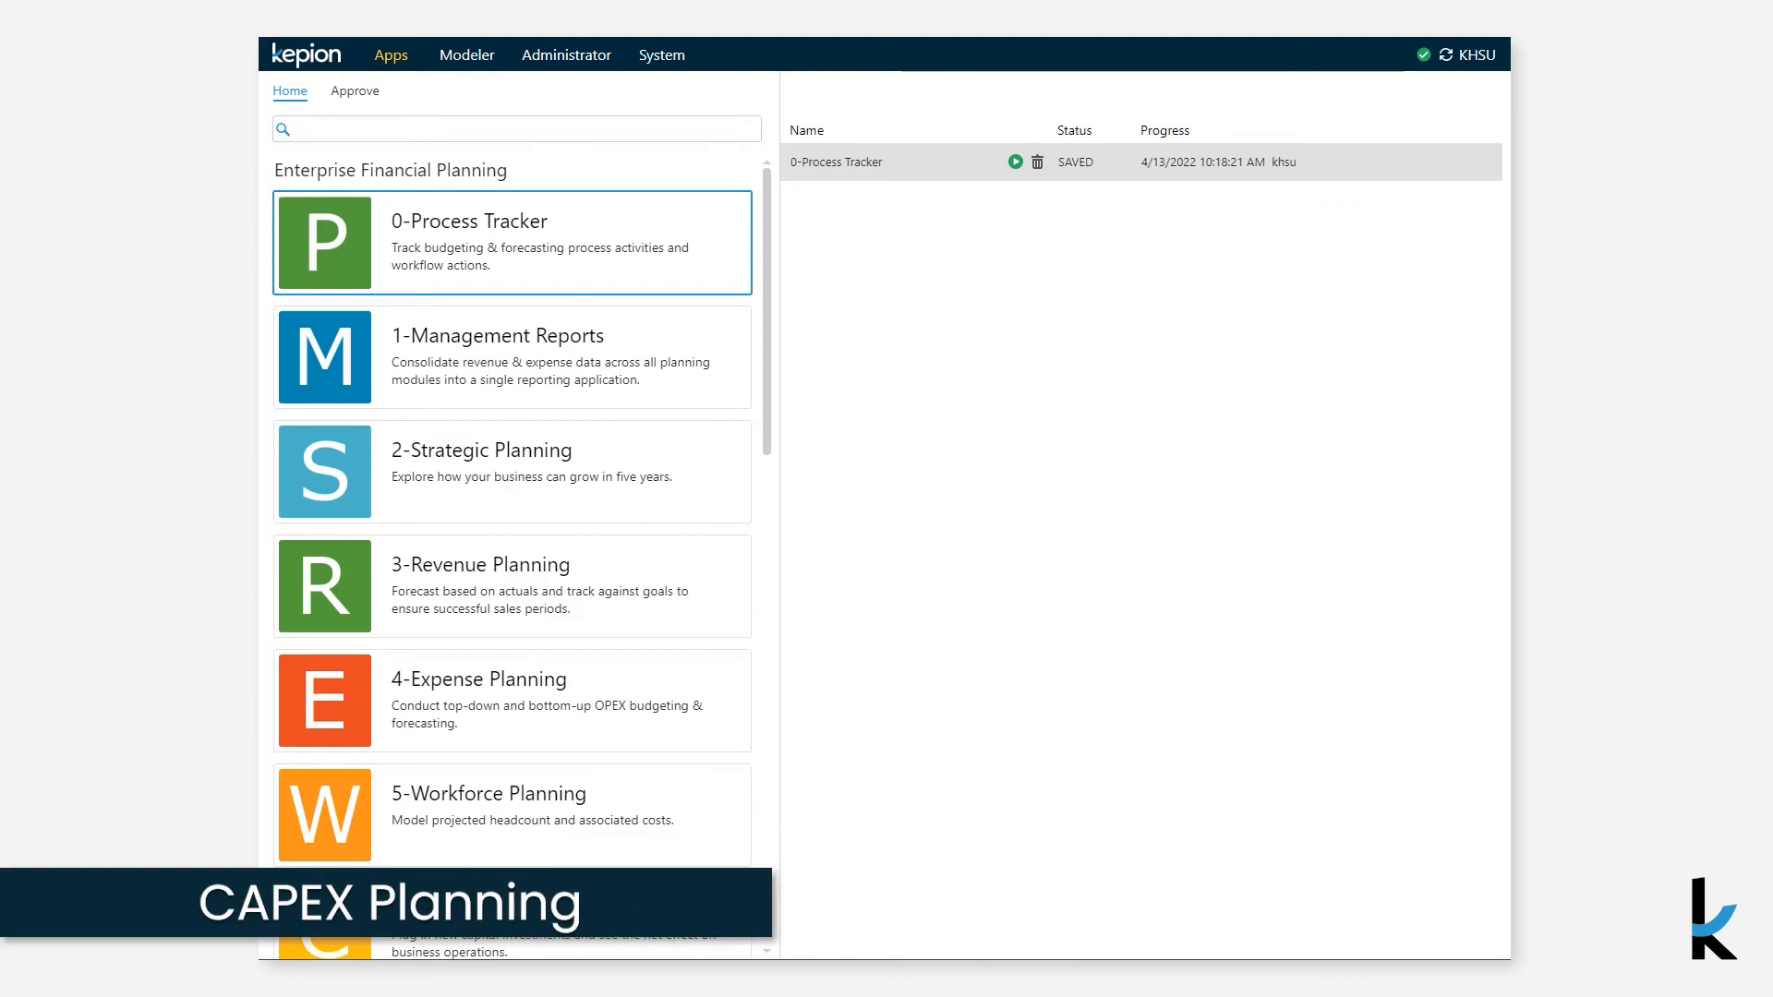
# - Open Capital Asset Planning and add a new CAPEX item named New Office Building on Capex Planning
pyautogui.scroll(-2, 463, 798)
pyautogui.click(465, 800)
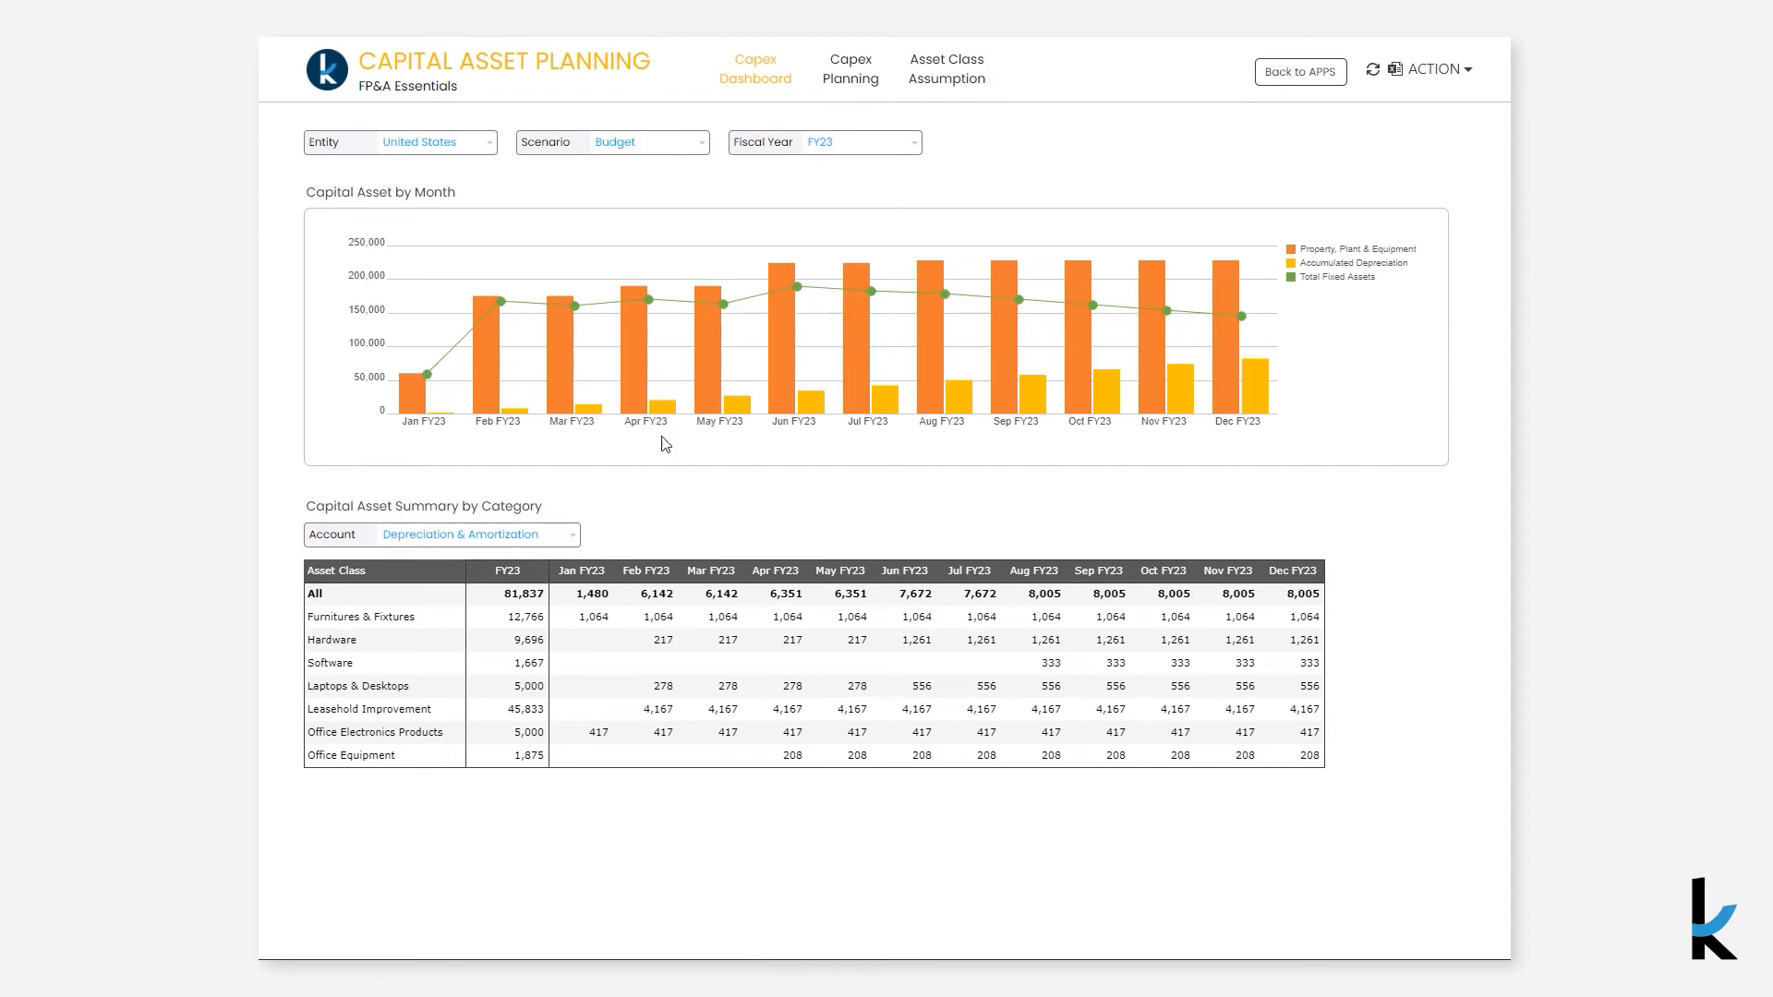
pyautogui.click(864, 81)
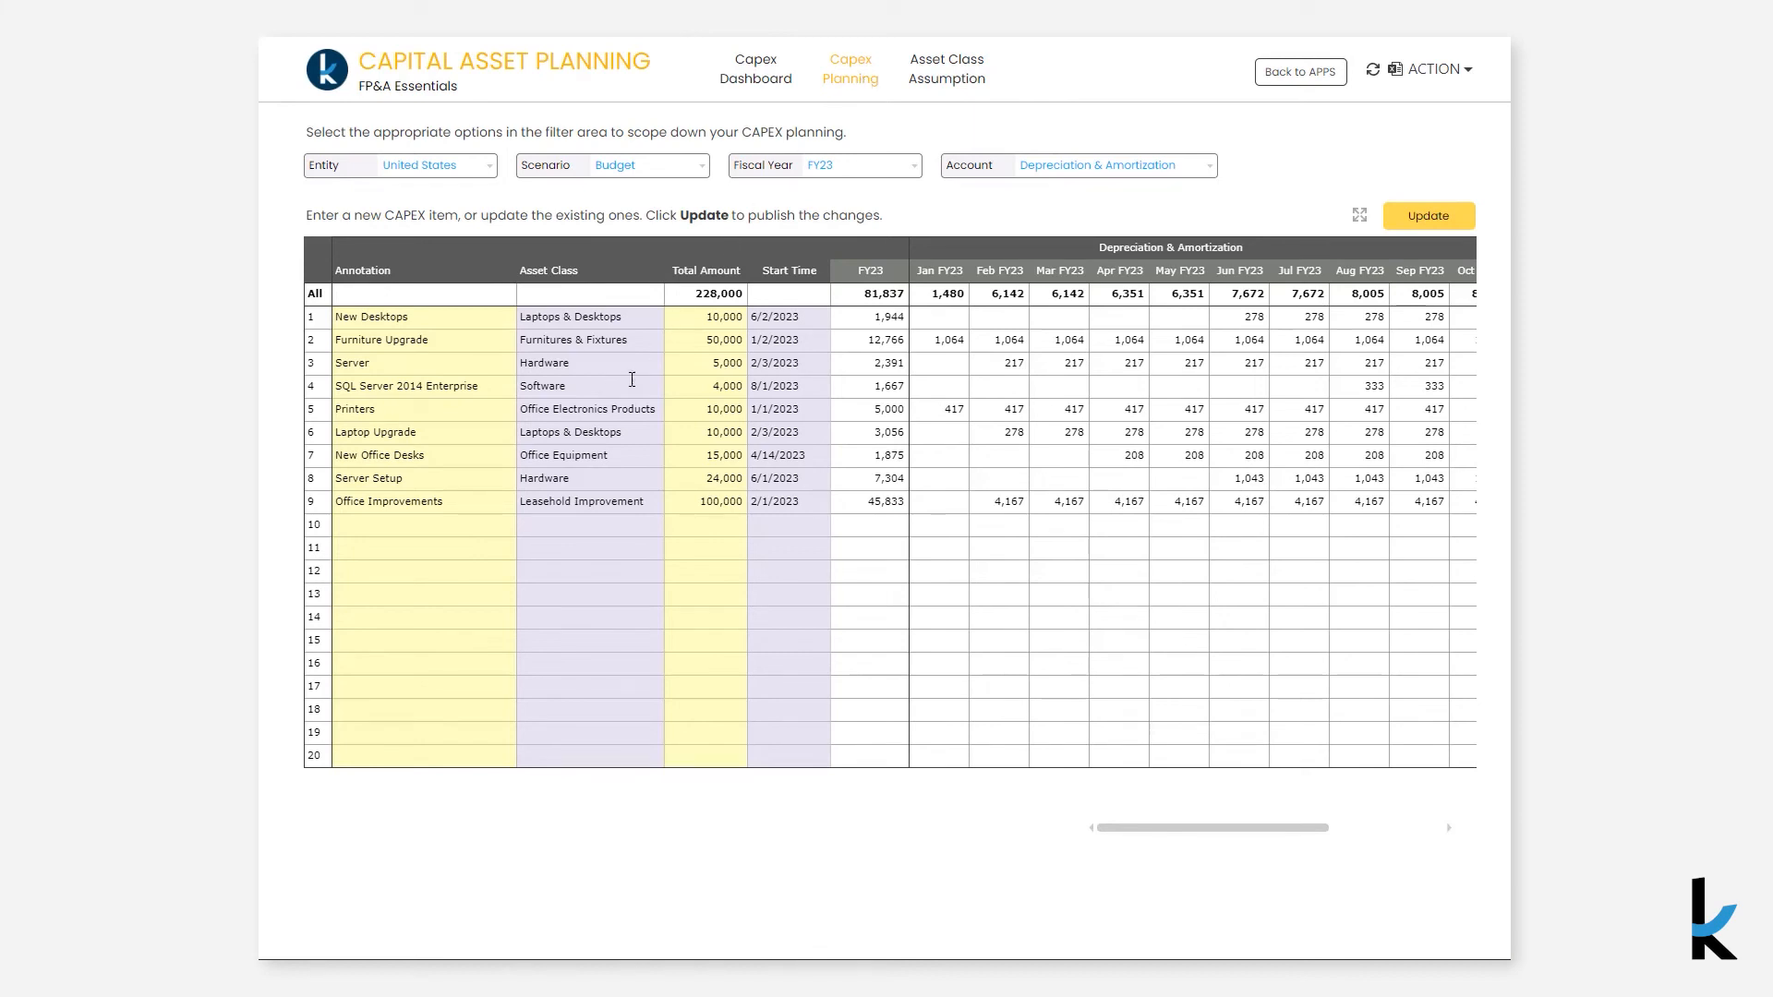
pyautogui.click(457, 523)
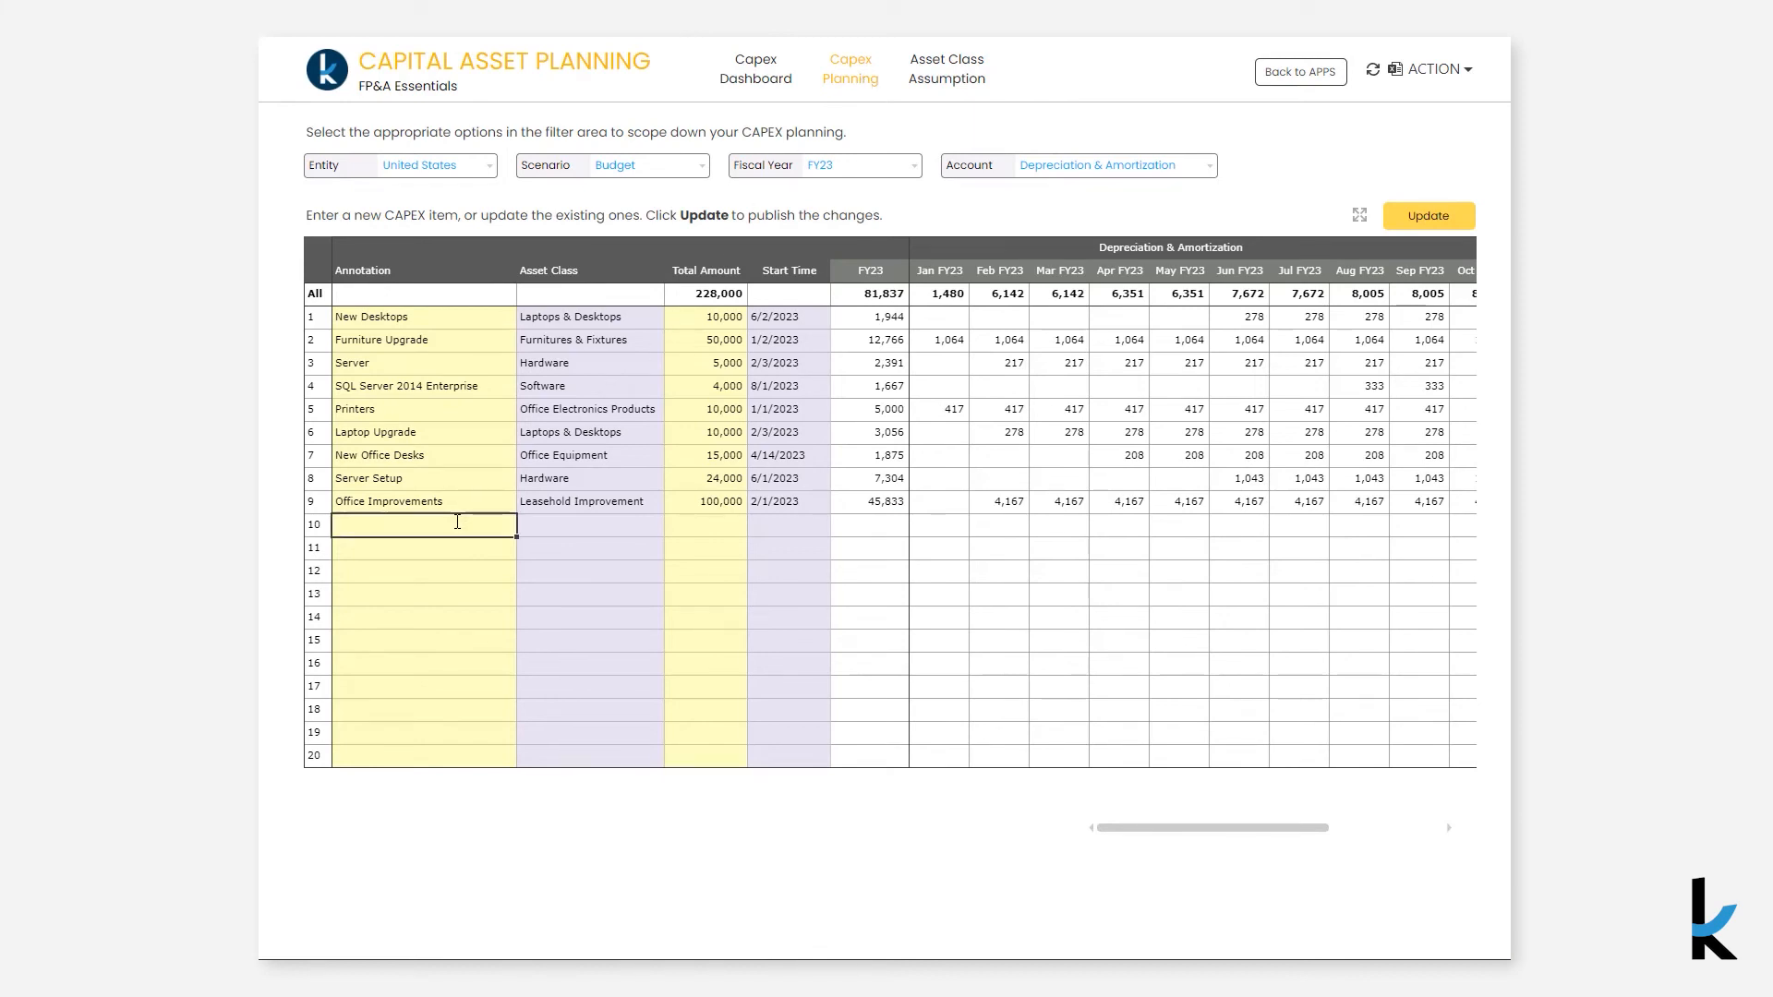
pyautogui.write('New Office Building')
# - Set the New Office Building item's asset class to Leasehold Improvement and its total amount to 120,000
pyautogui.click(601, 524)
pyautogui.click(675, 524)
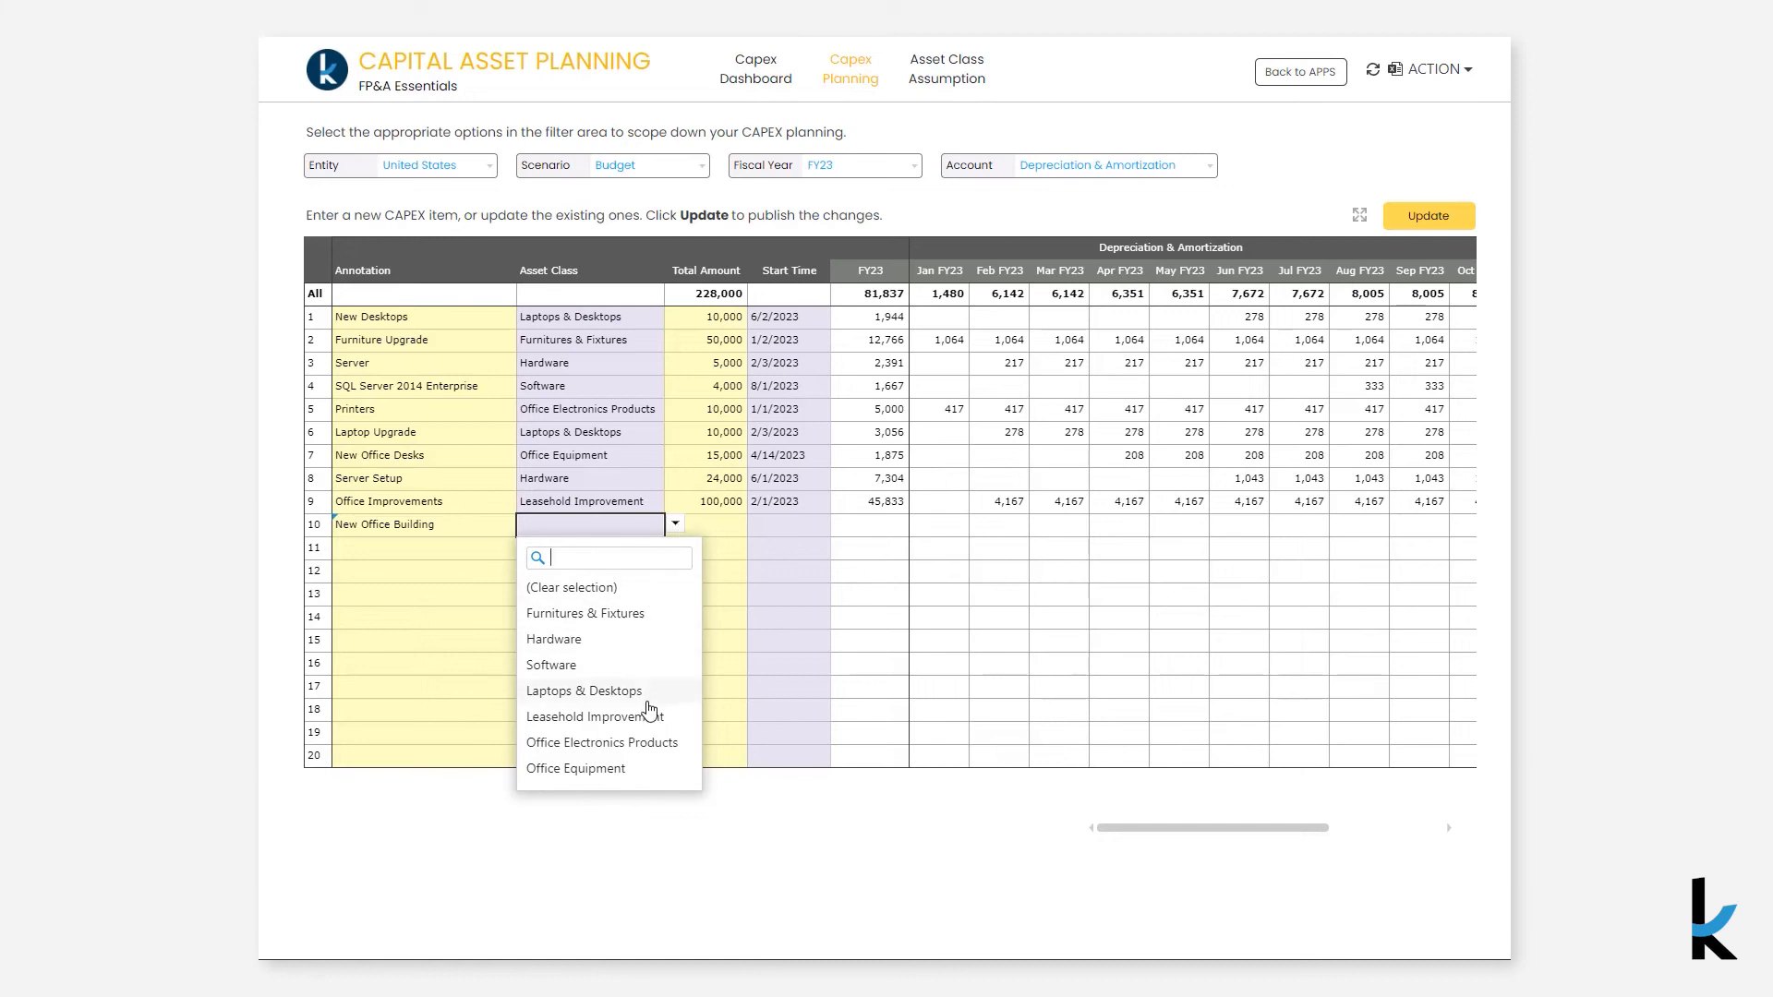
pyautogui.click(647, 717)
pyautogui.click(731, 530)
pyautogui.write('120000')
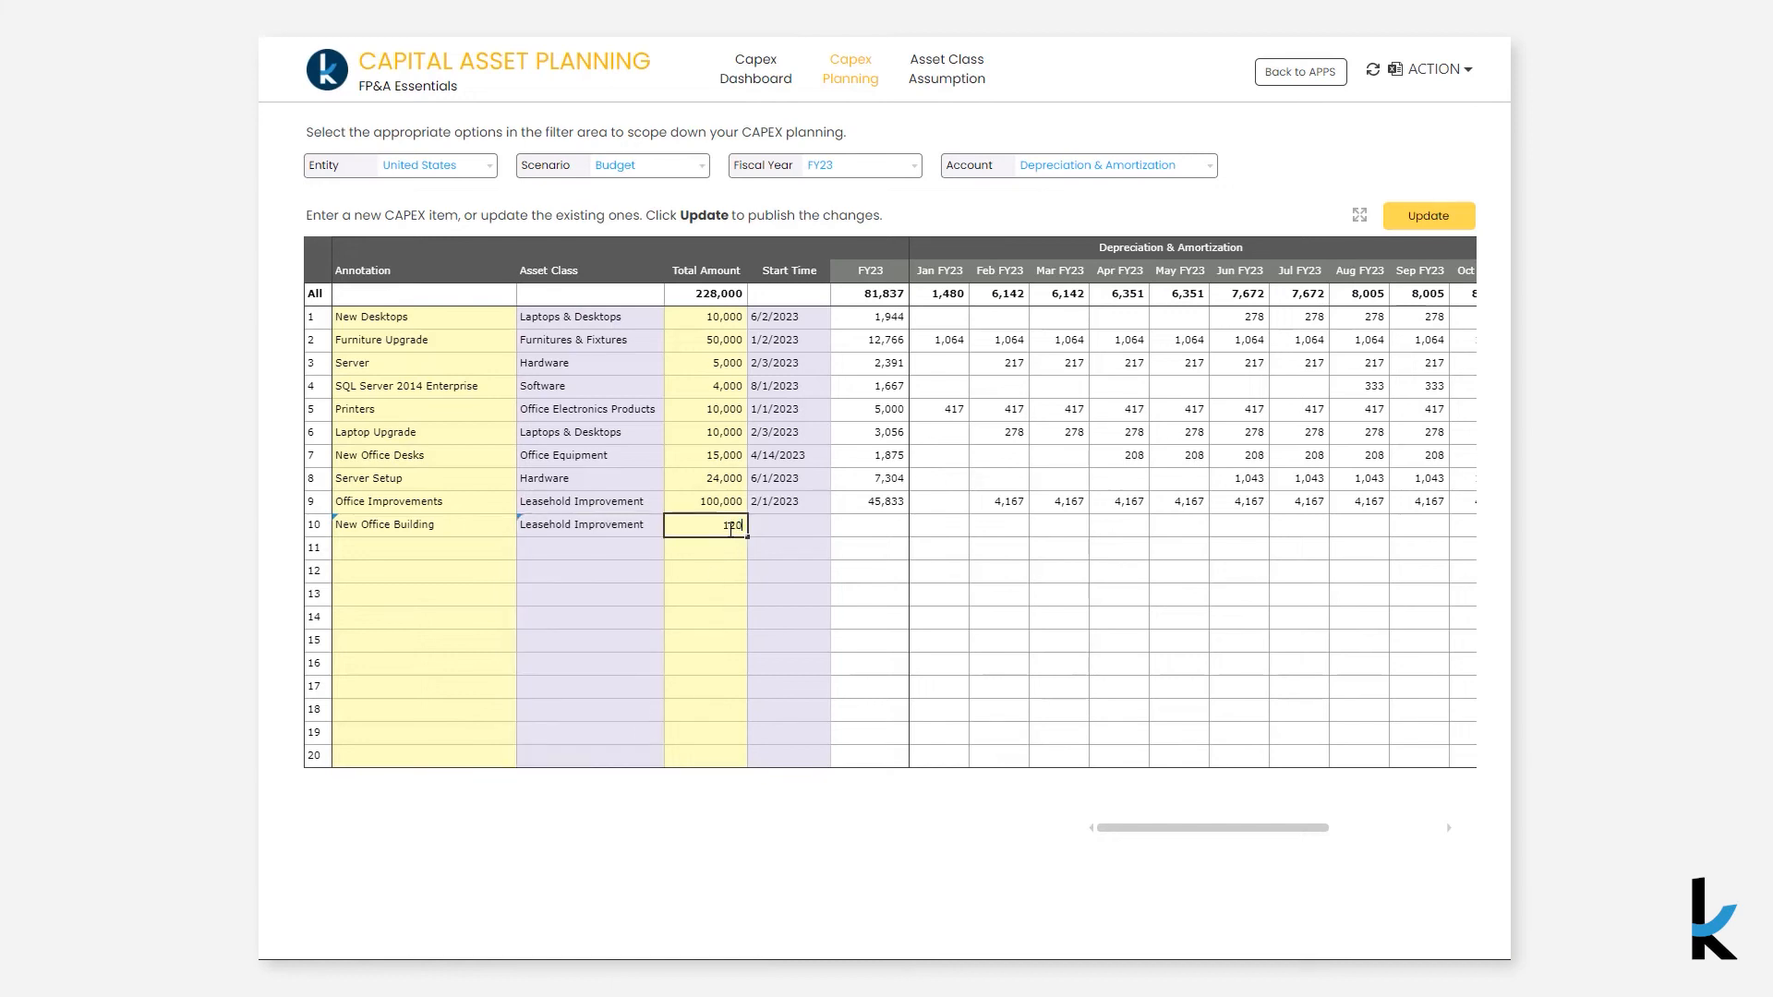
pyautogui.press('Return')
# - Set the New Office Building start time to 4/28/2023 and publish the CAPEX update
pyautogui.click(772, 521)
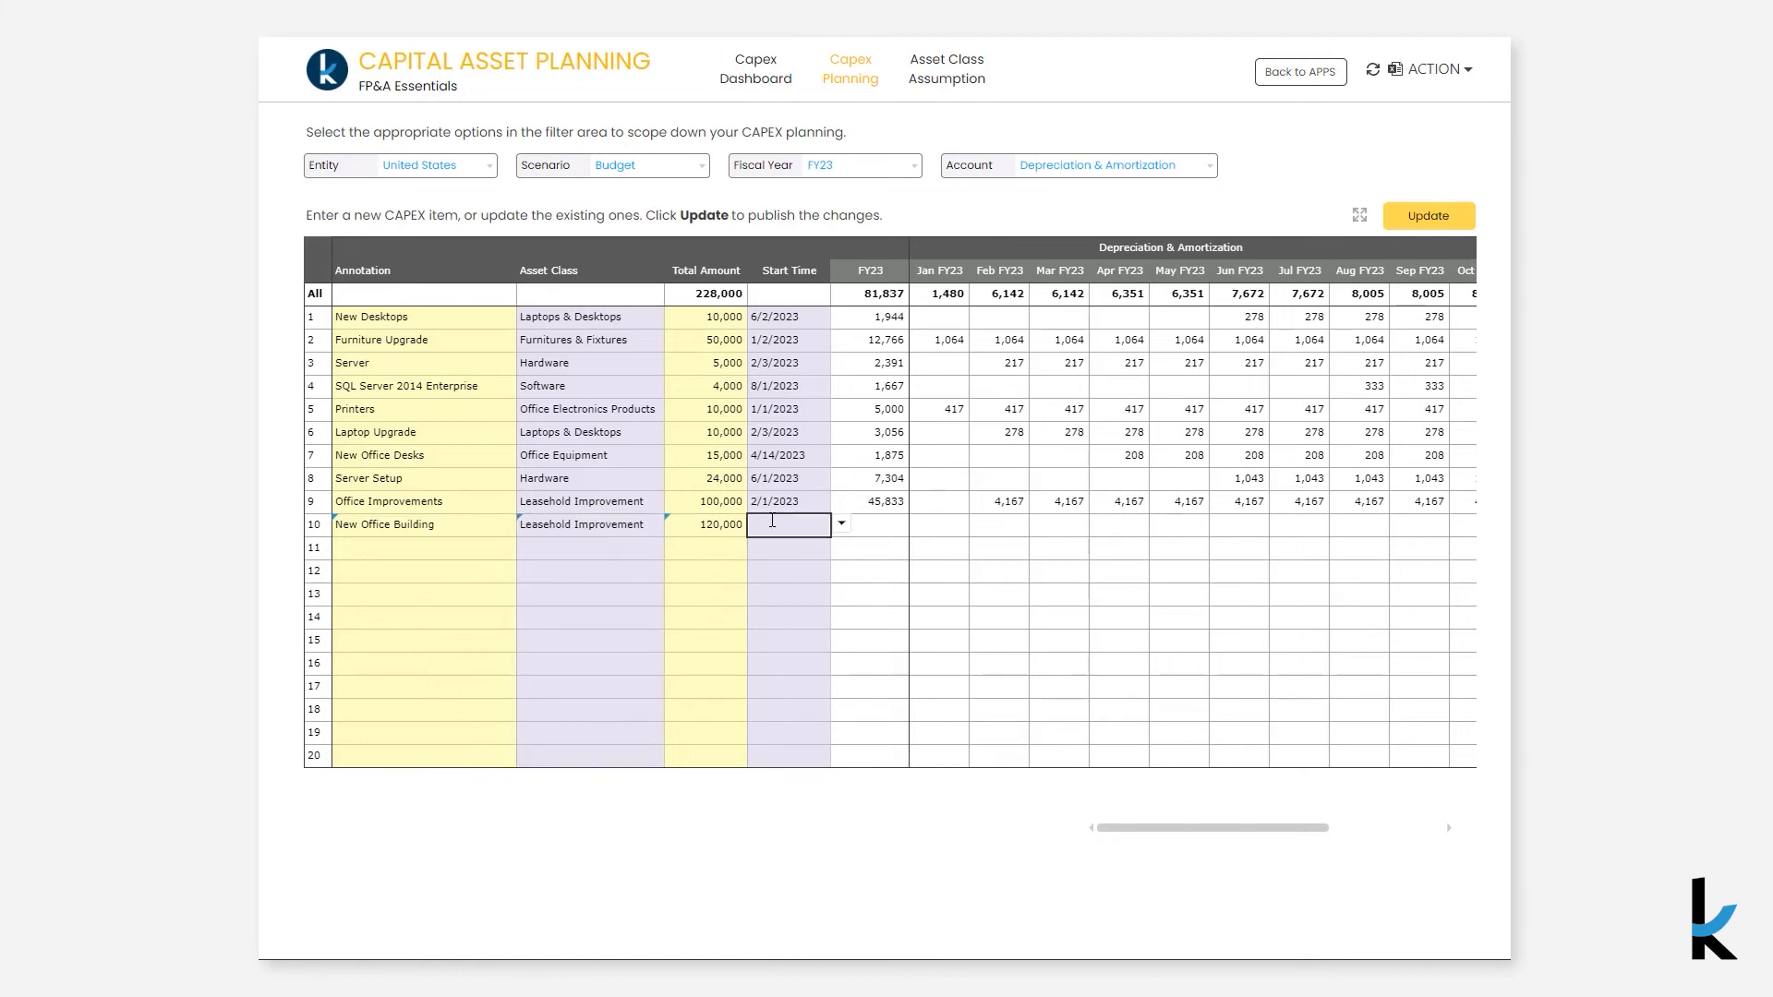
pyautogui.click(772, 521)
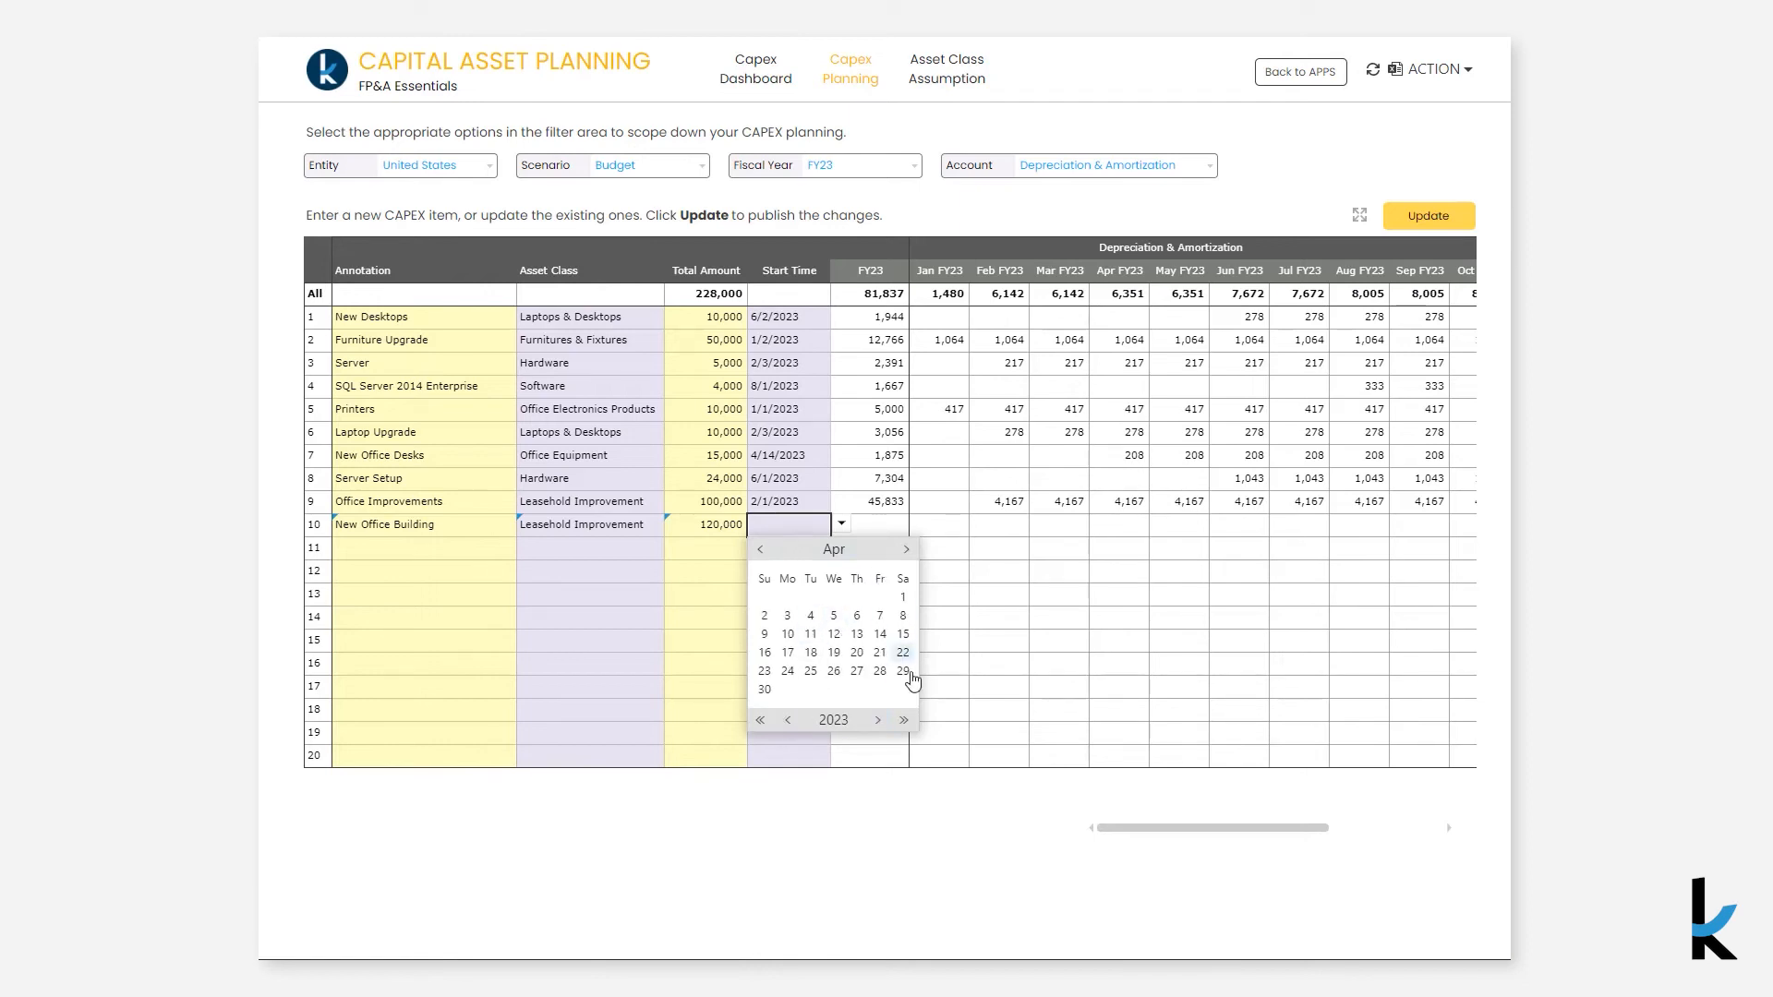
pyautogui.click(877, 672)
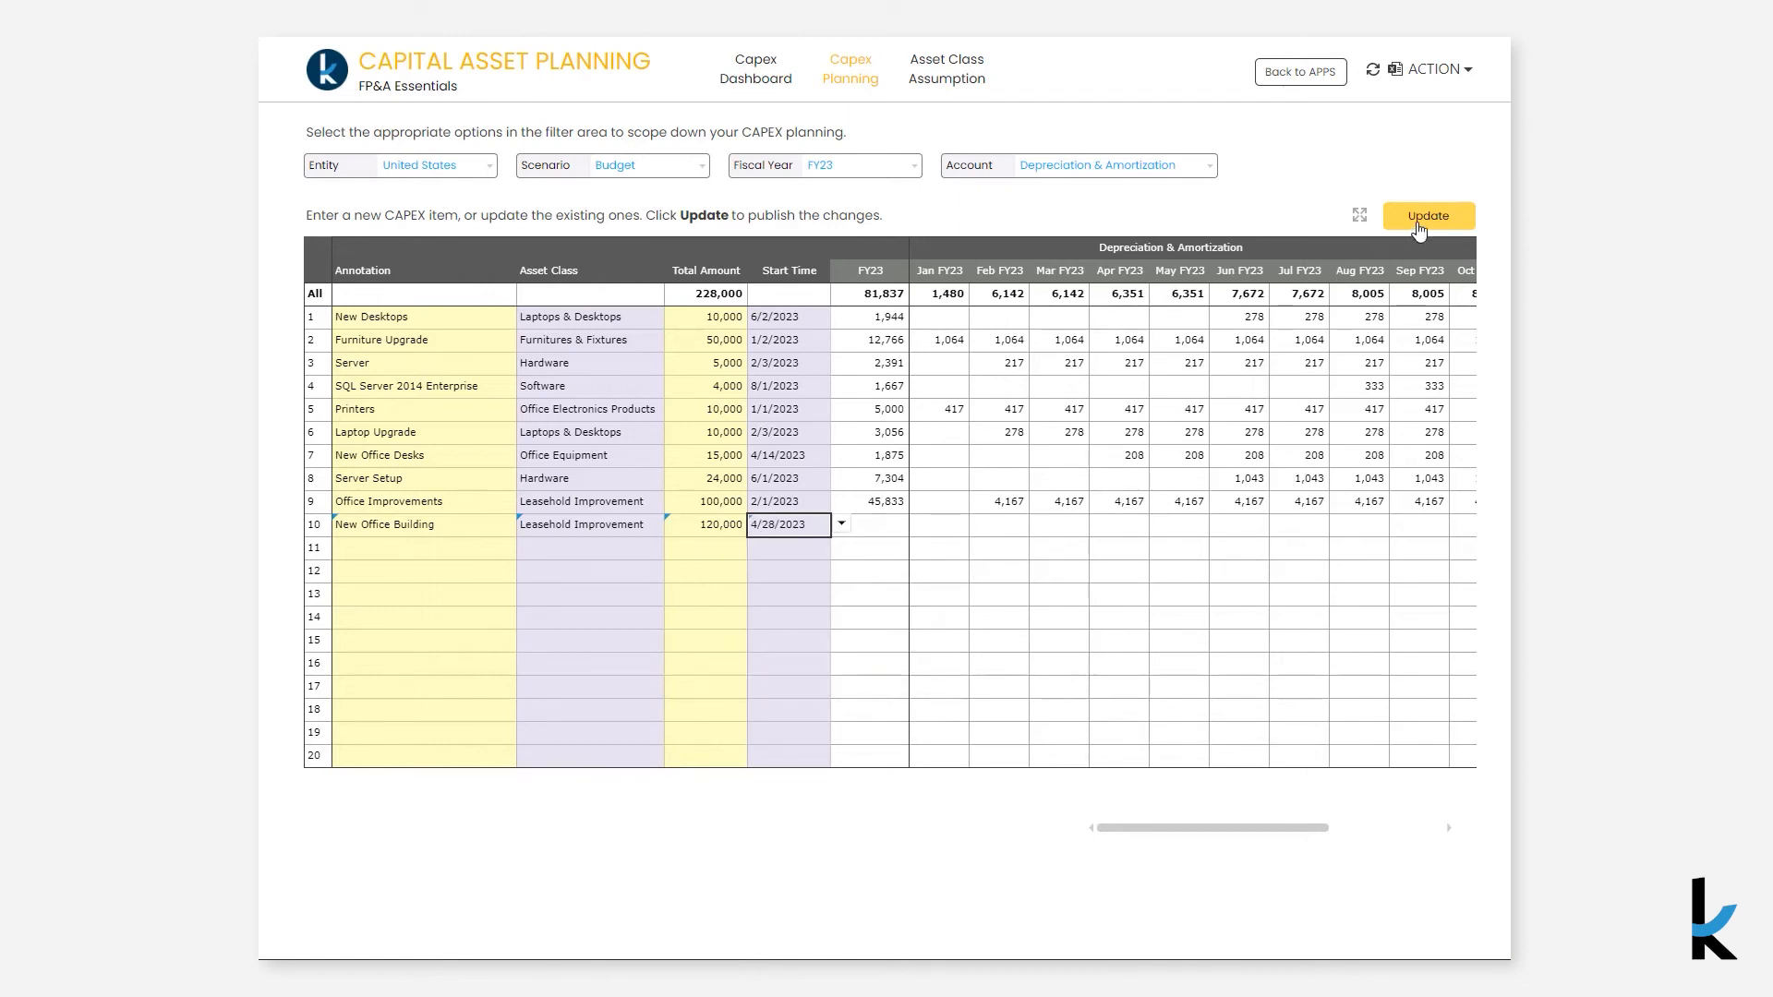
pyautogui.click(1425, 222)
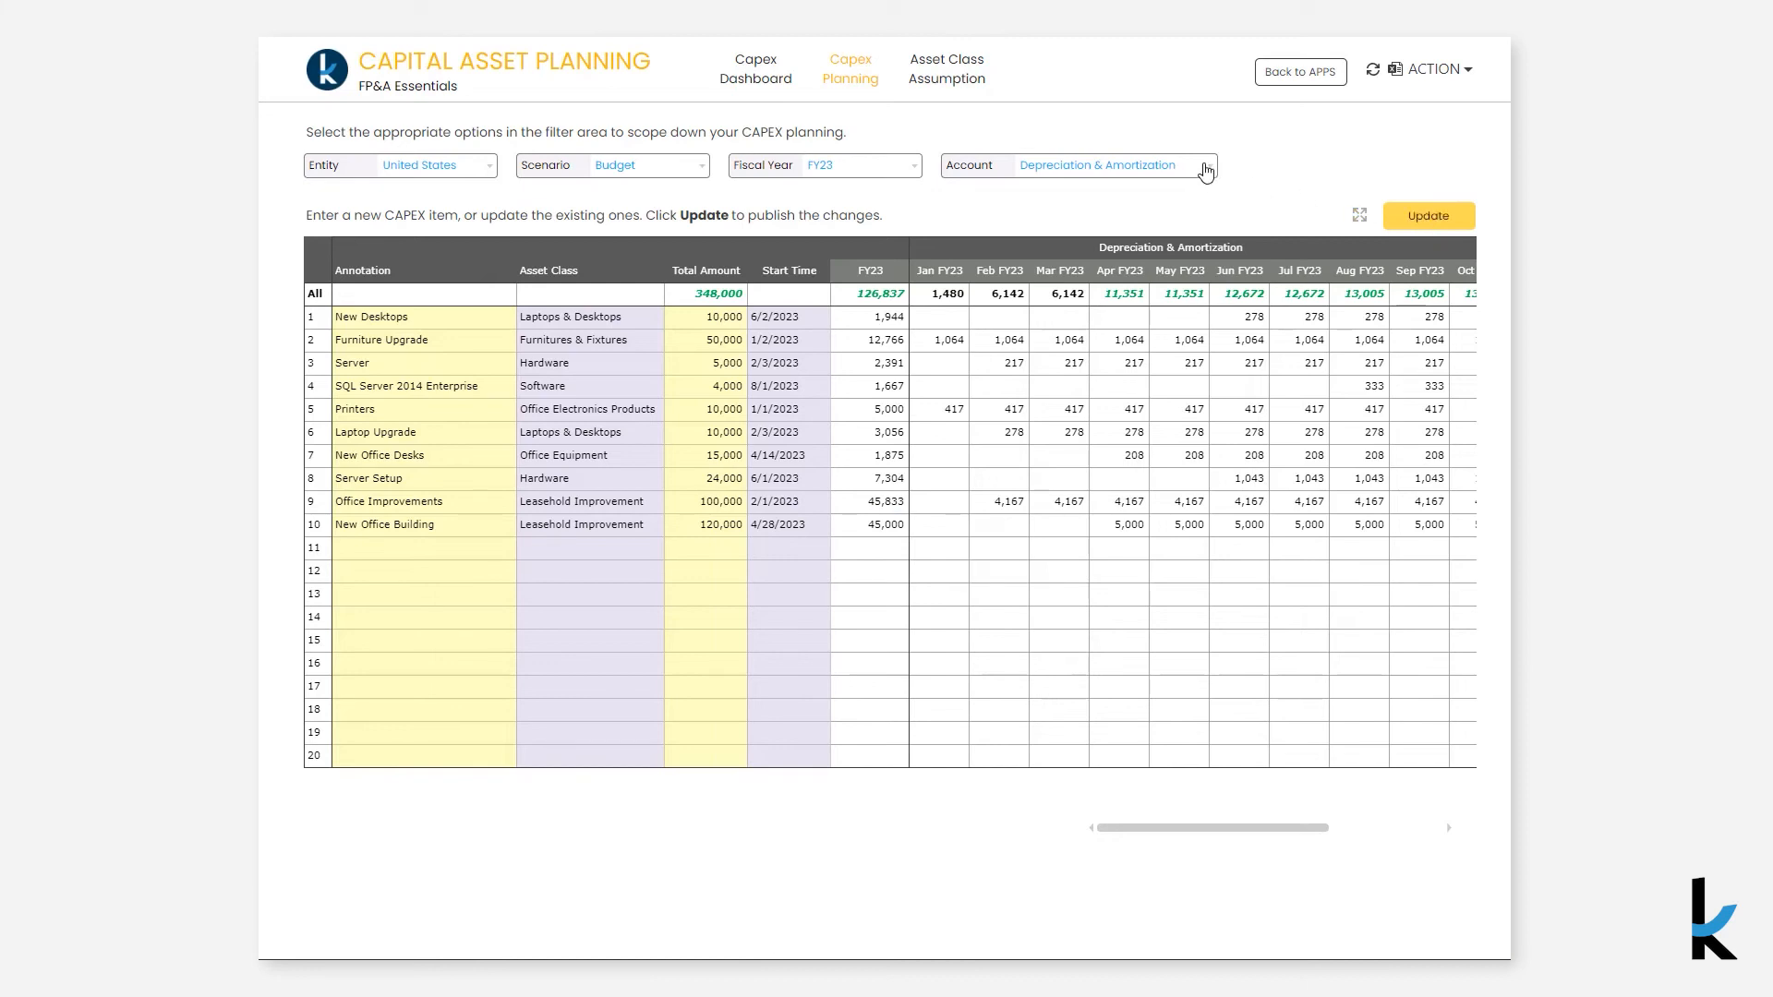
# - Switch the Capex Planning account filter to CAPEX Cash Expense
pyautogui.click(1206, 168)
pyautogui.click(1169, 290)
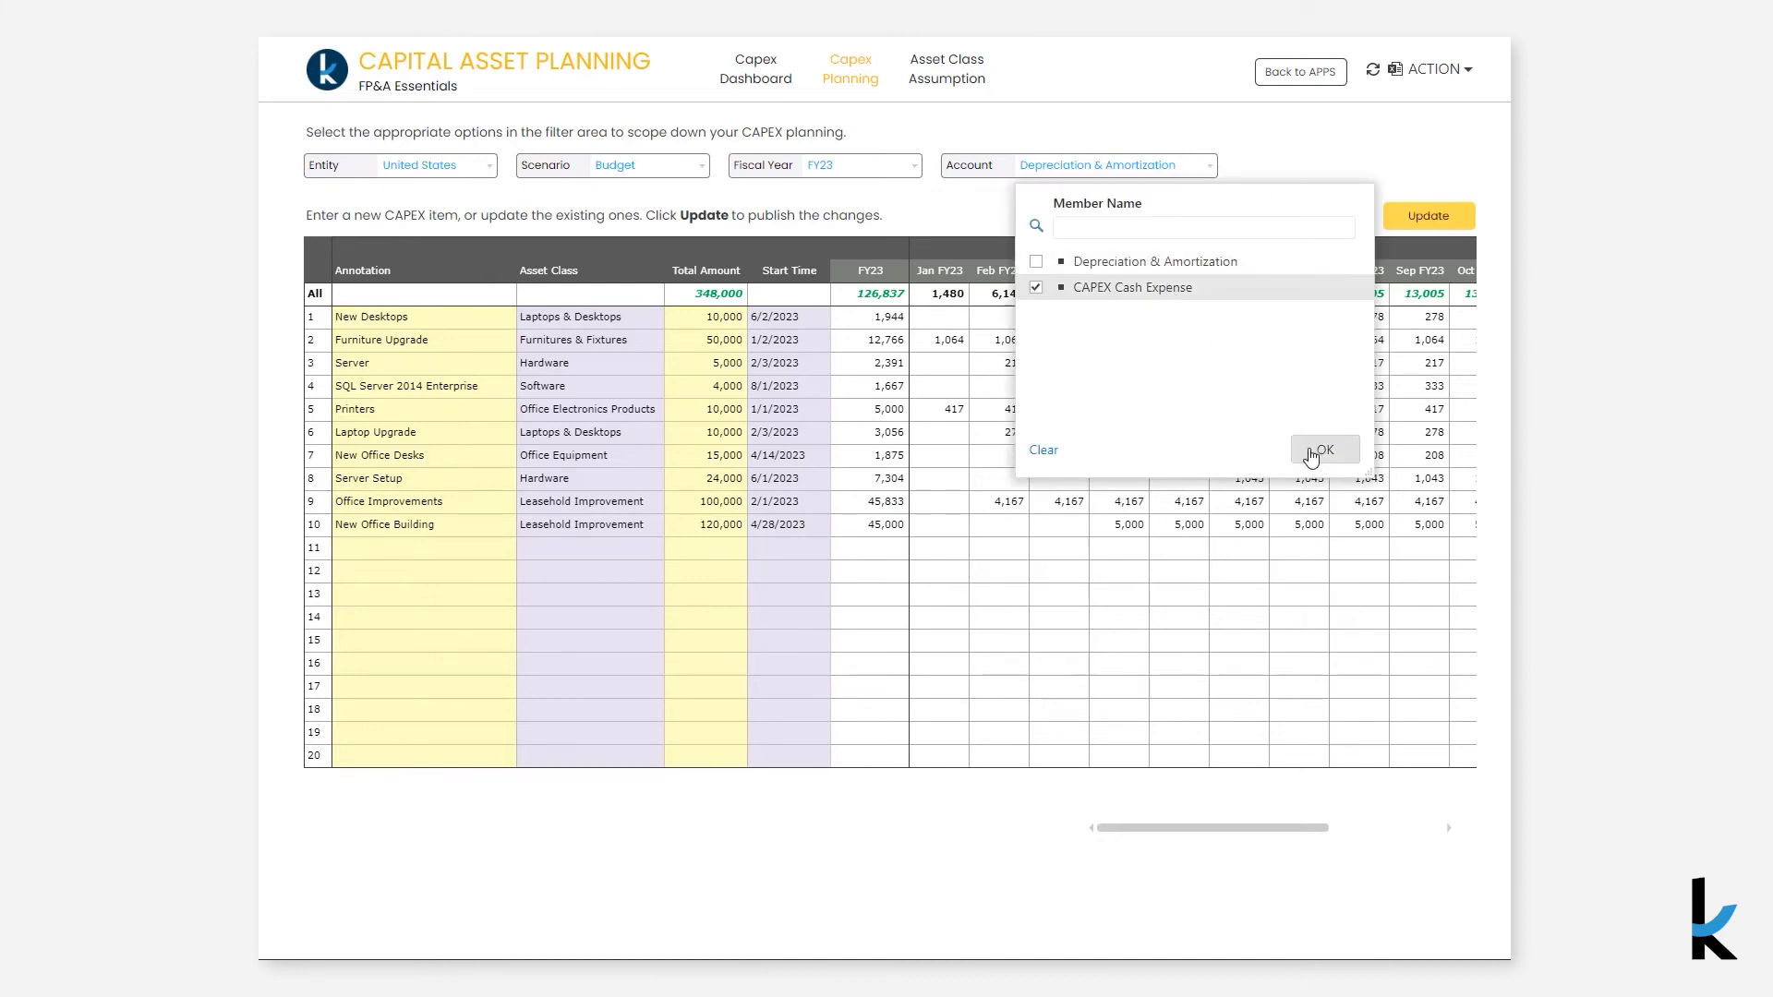
pyautogui.click(1310, 449)
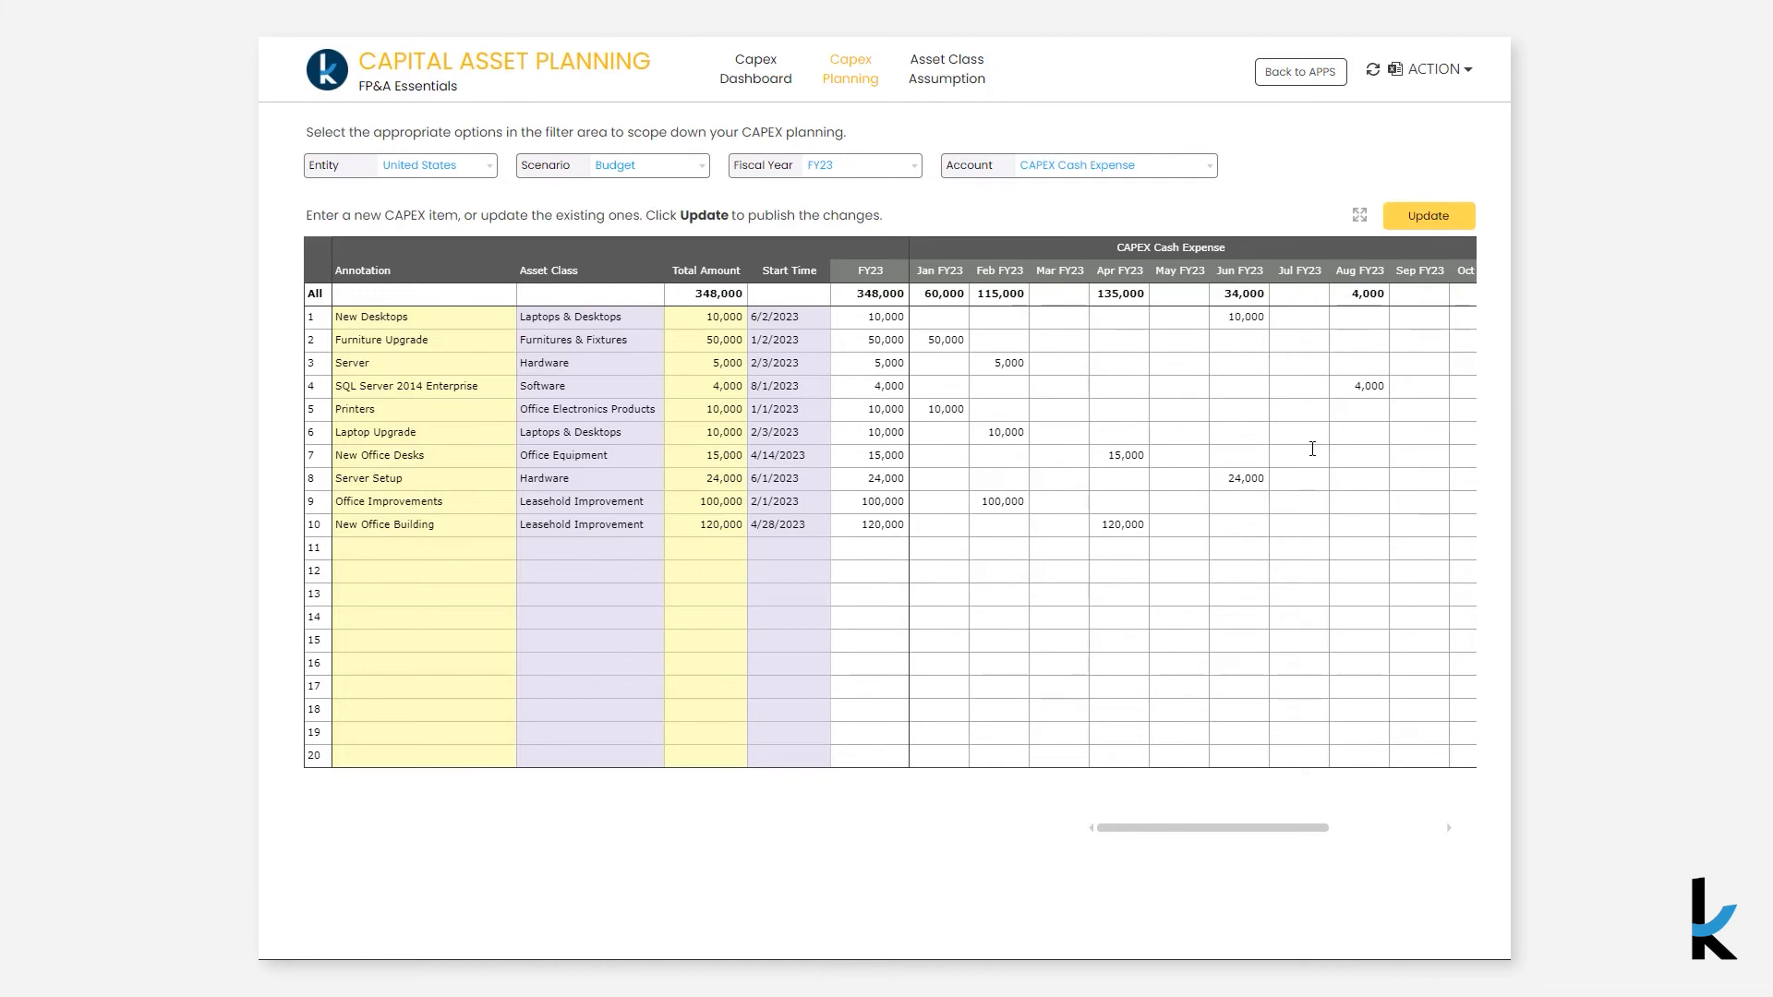
# - Review the asset class useful lives, then switch the Capex Dashboard summary account to Depreciation & Amortization
pyautogui.click(931, 82)
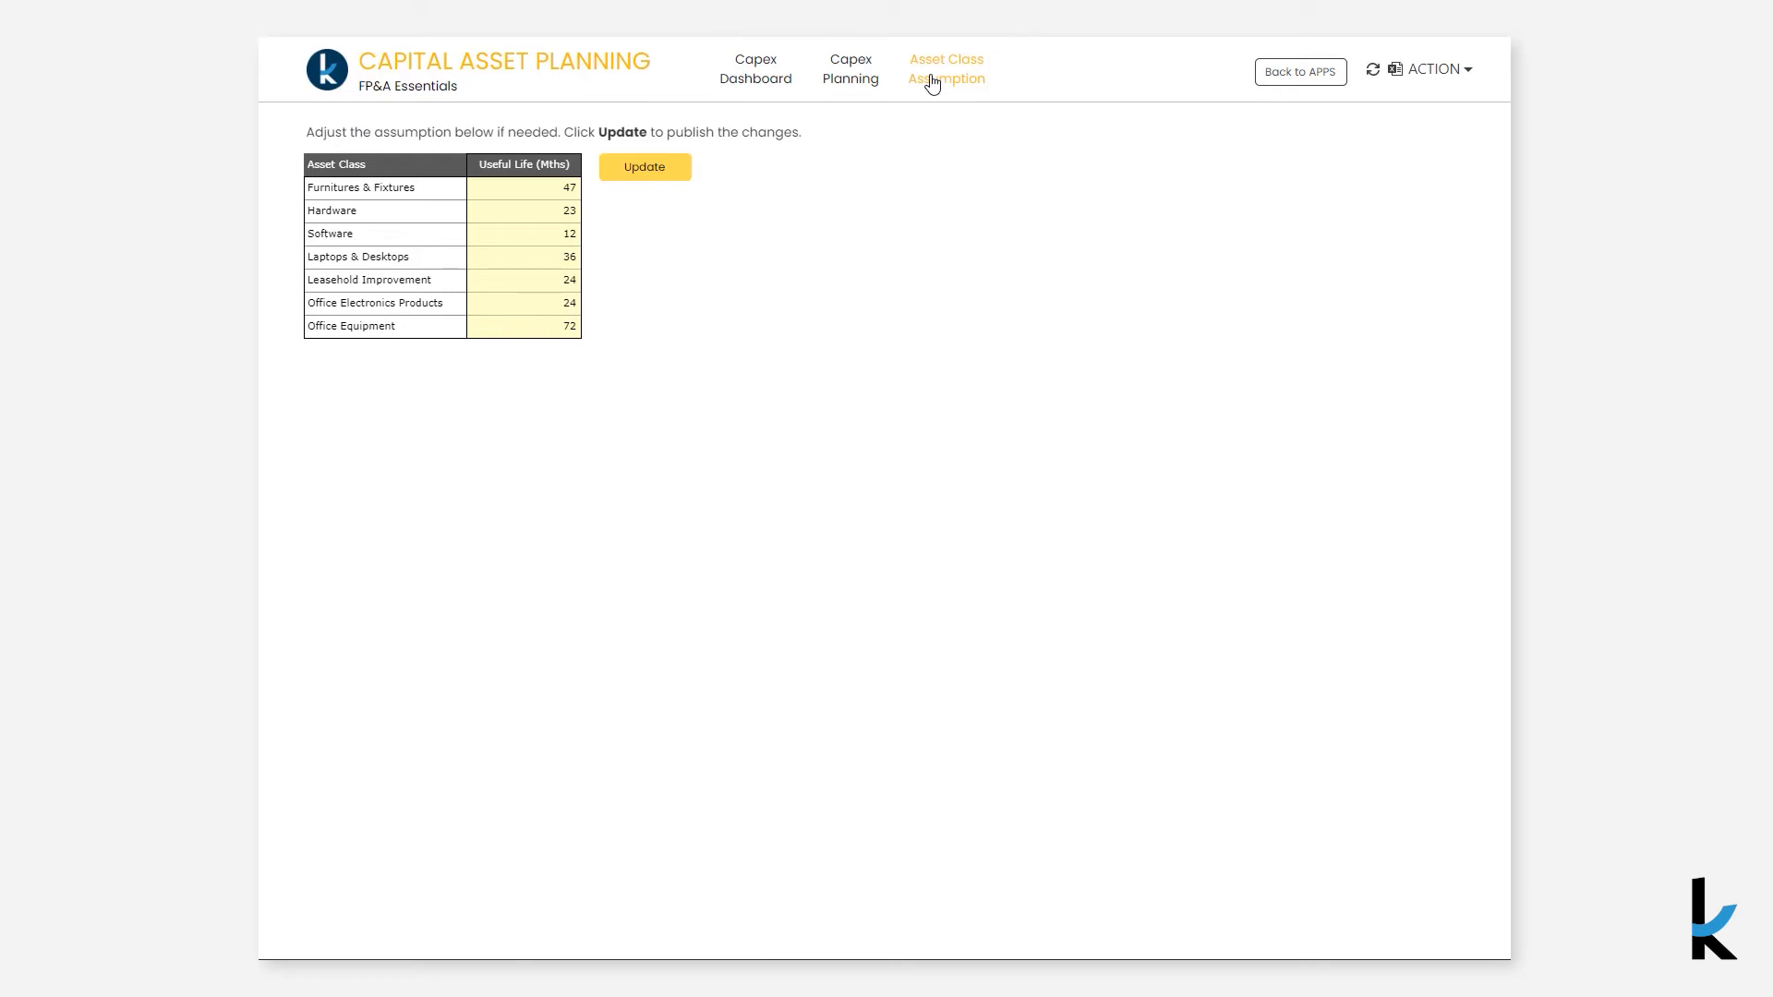
pyautogui.click(782, 85)
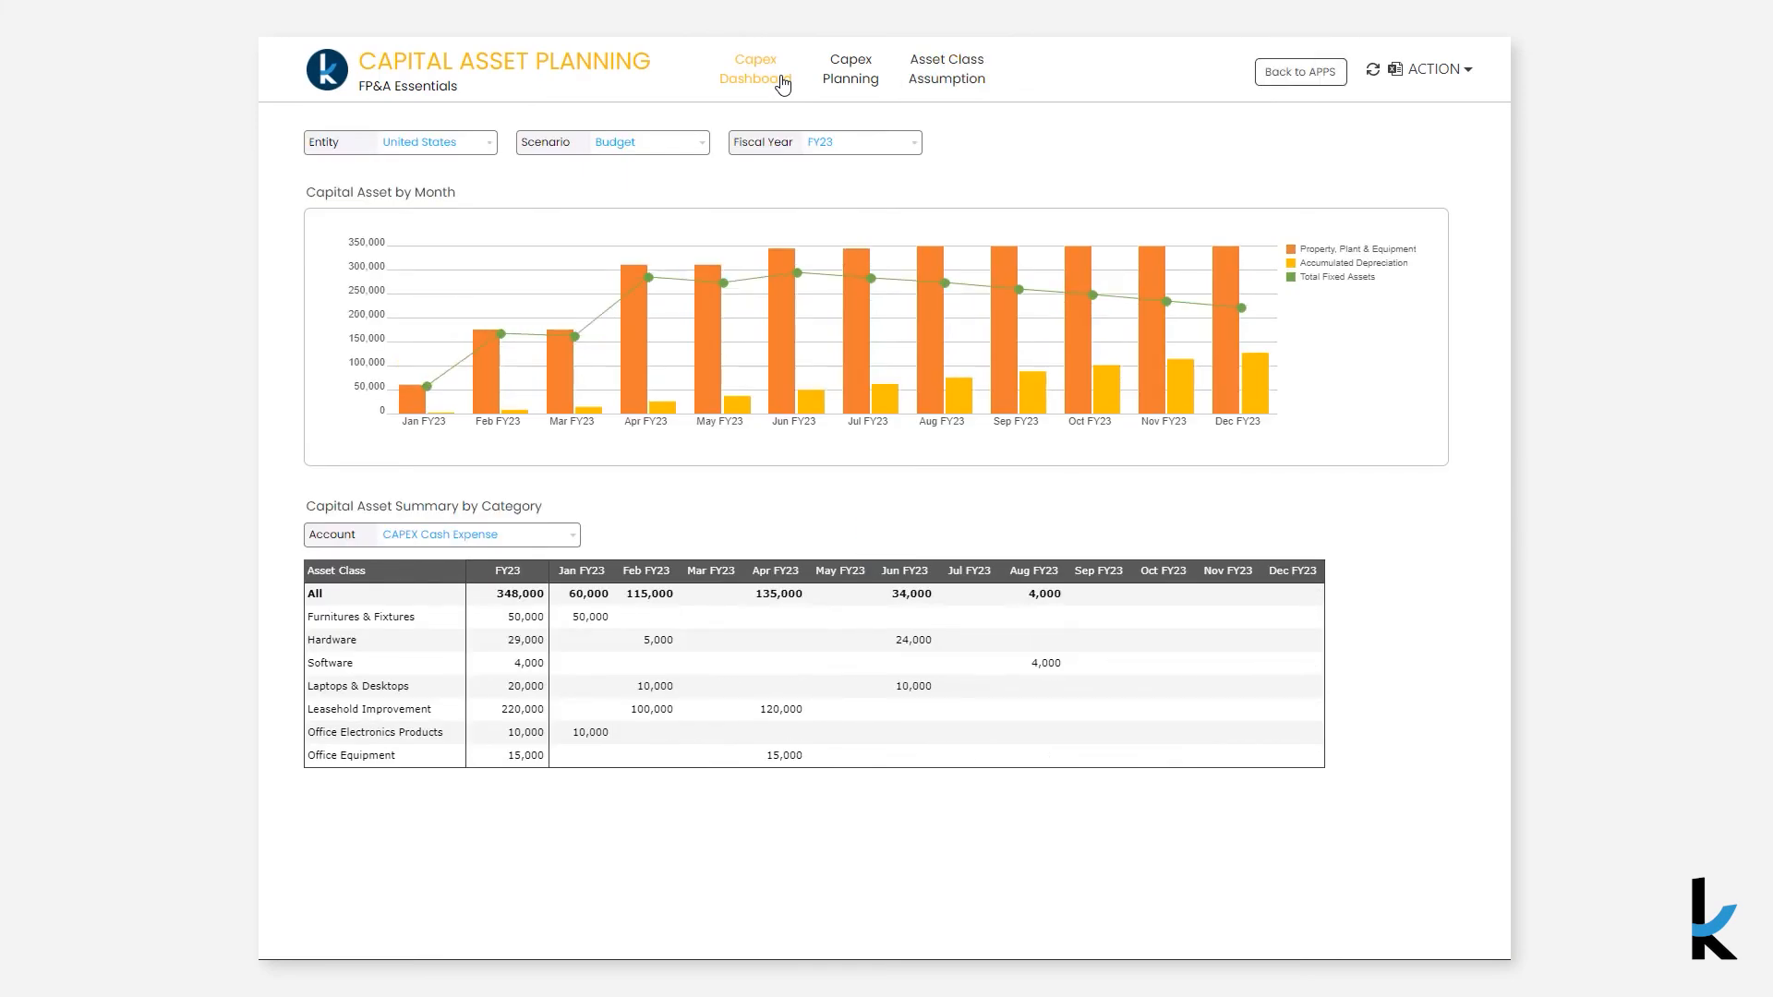
pyautogui.click(534, 545)
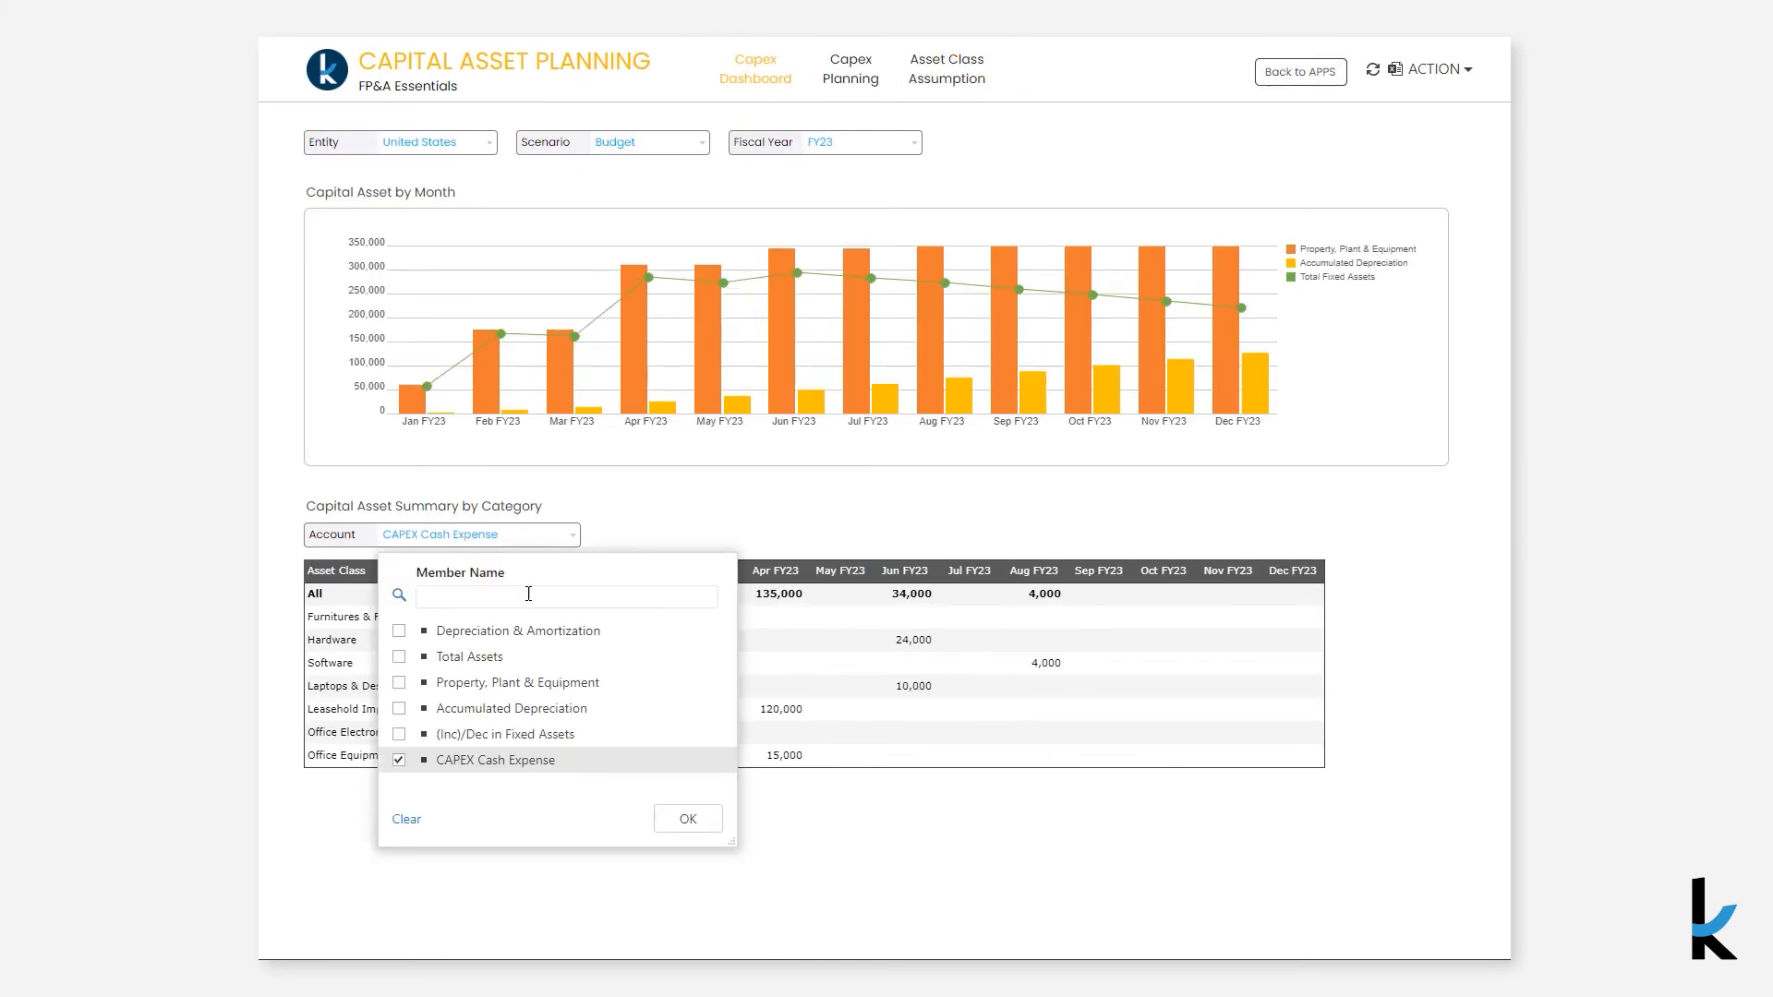
pyautogui.click(528, 631)
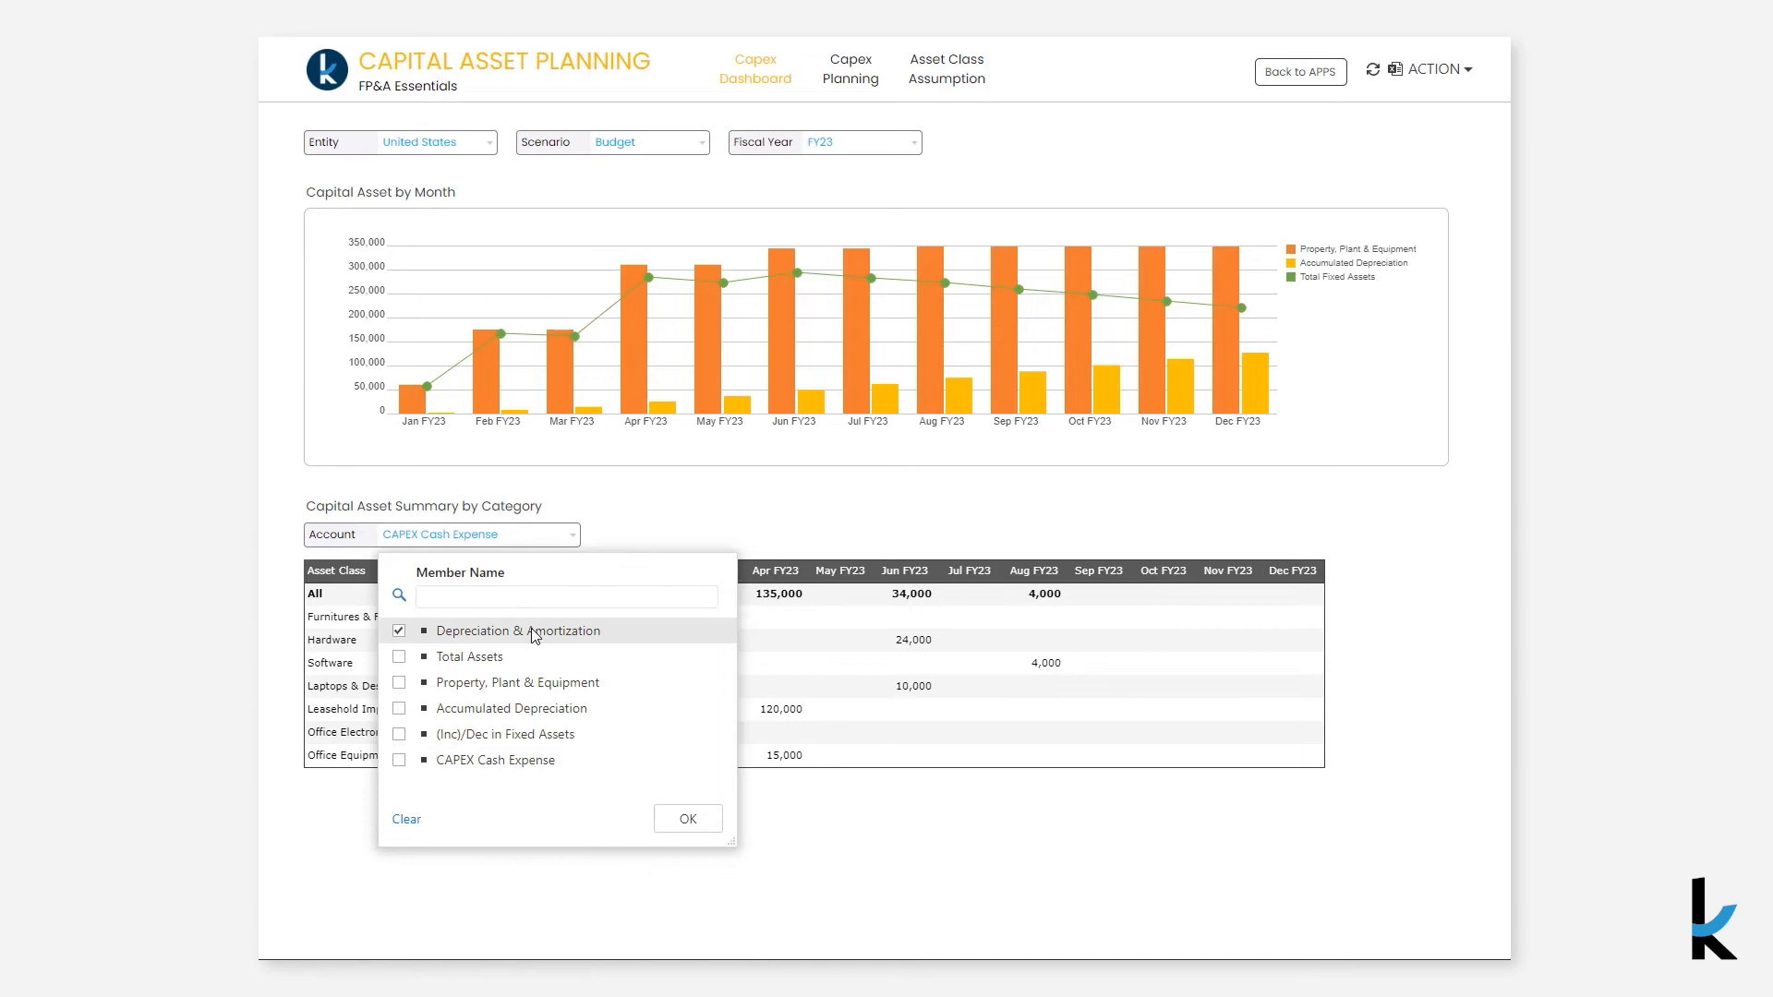
pyautogui.click(688, 819)
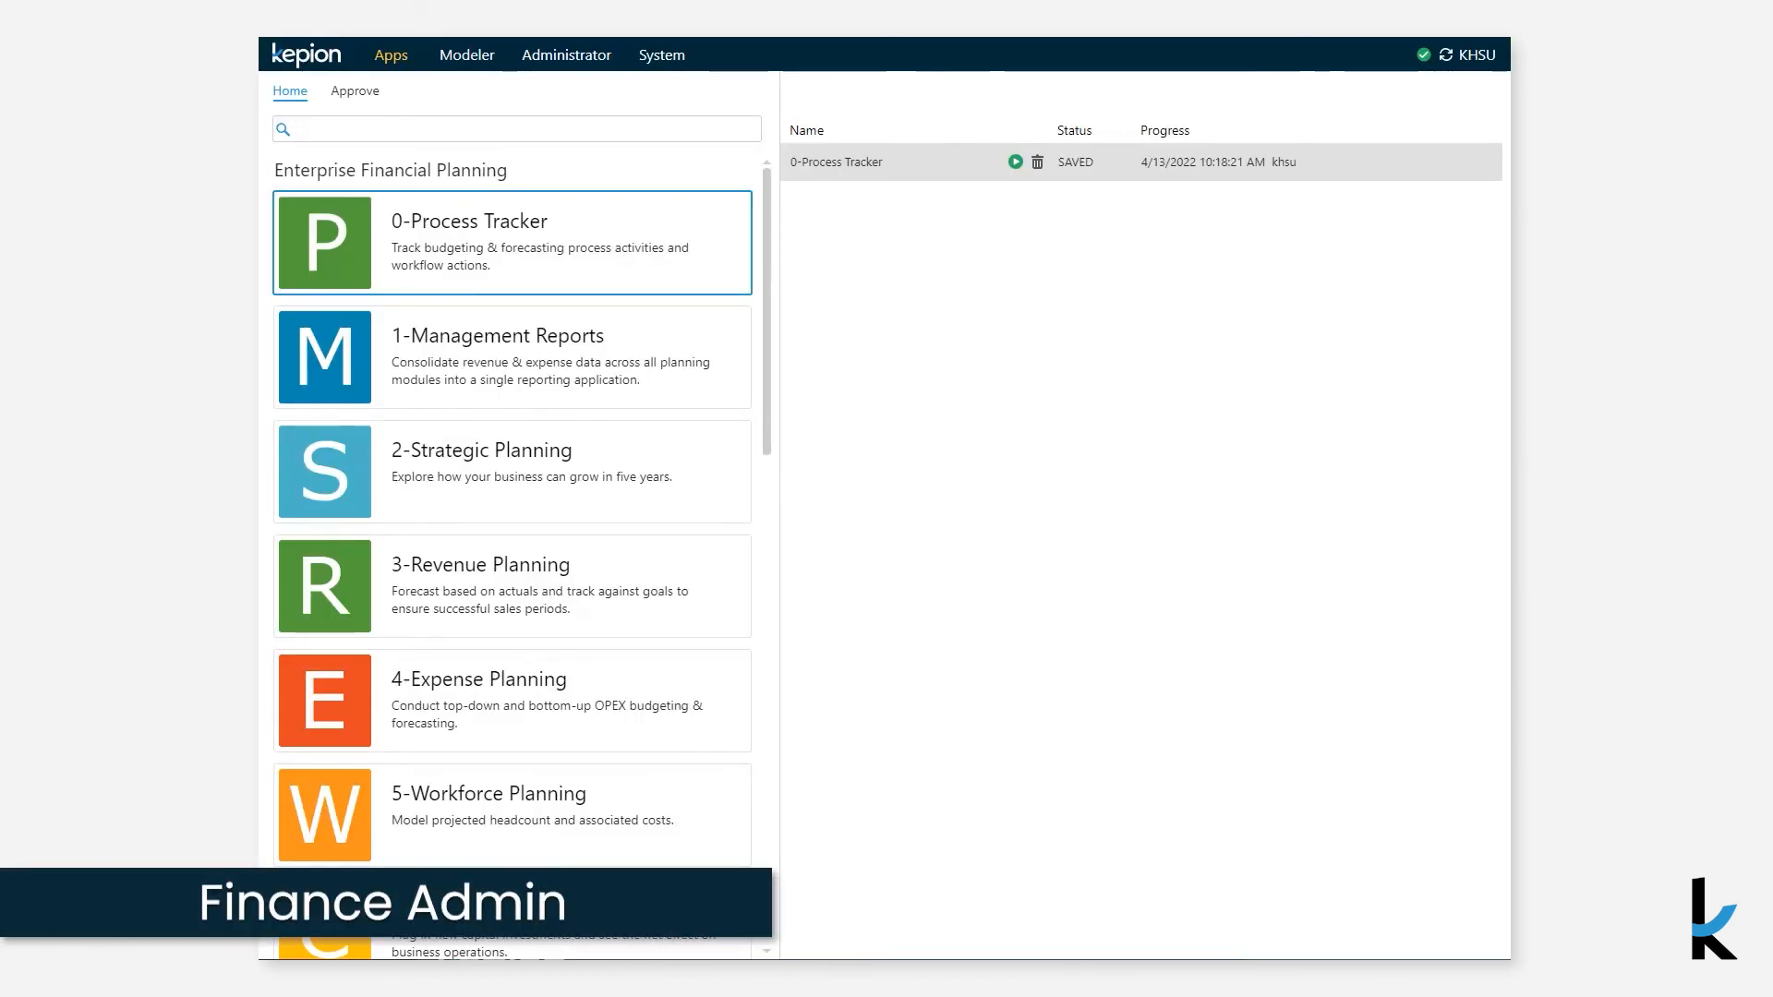
# - Open the 7-Finance Administrator app from the apps list
pyautogui.scroll(-3, 757, 480)
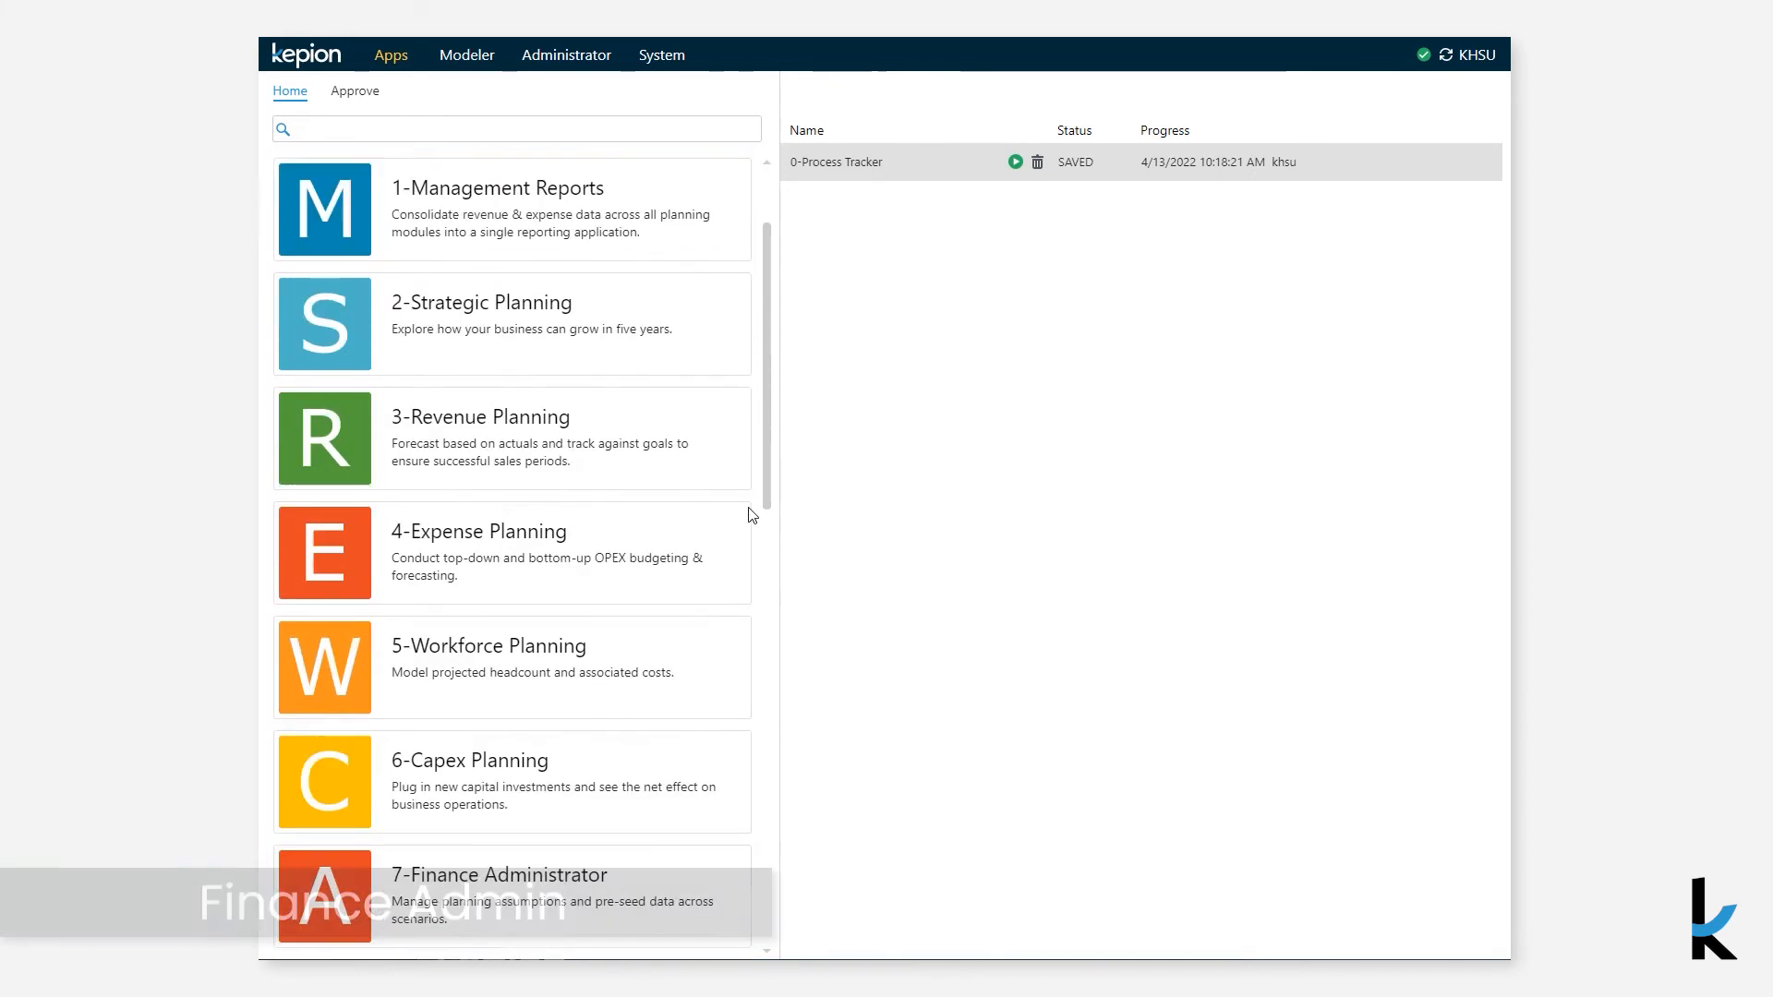
pyautogui.click(626, 741)
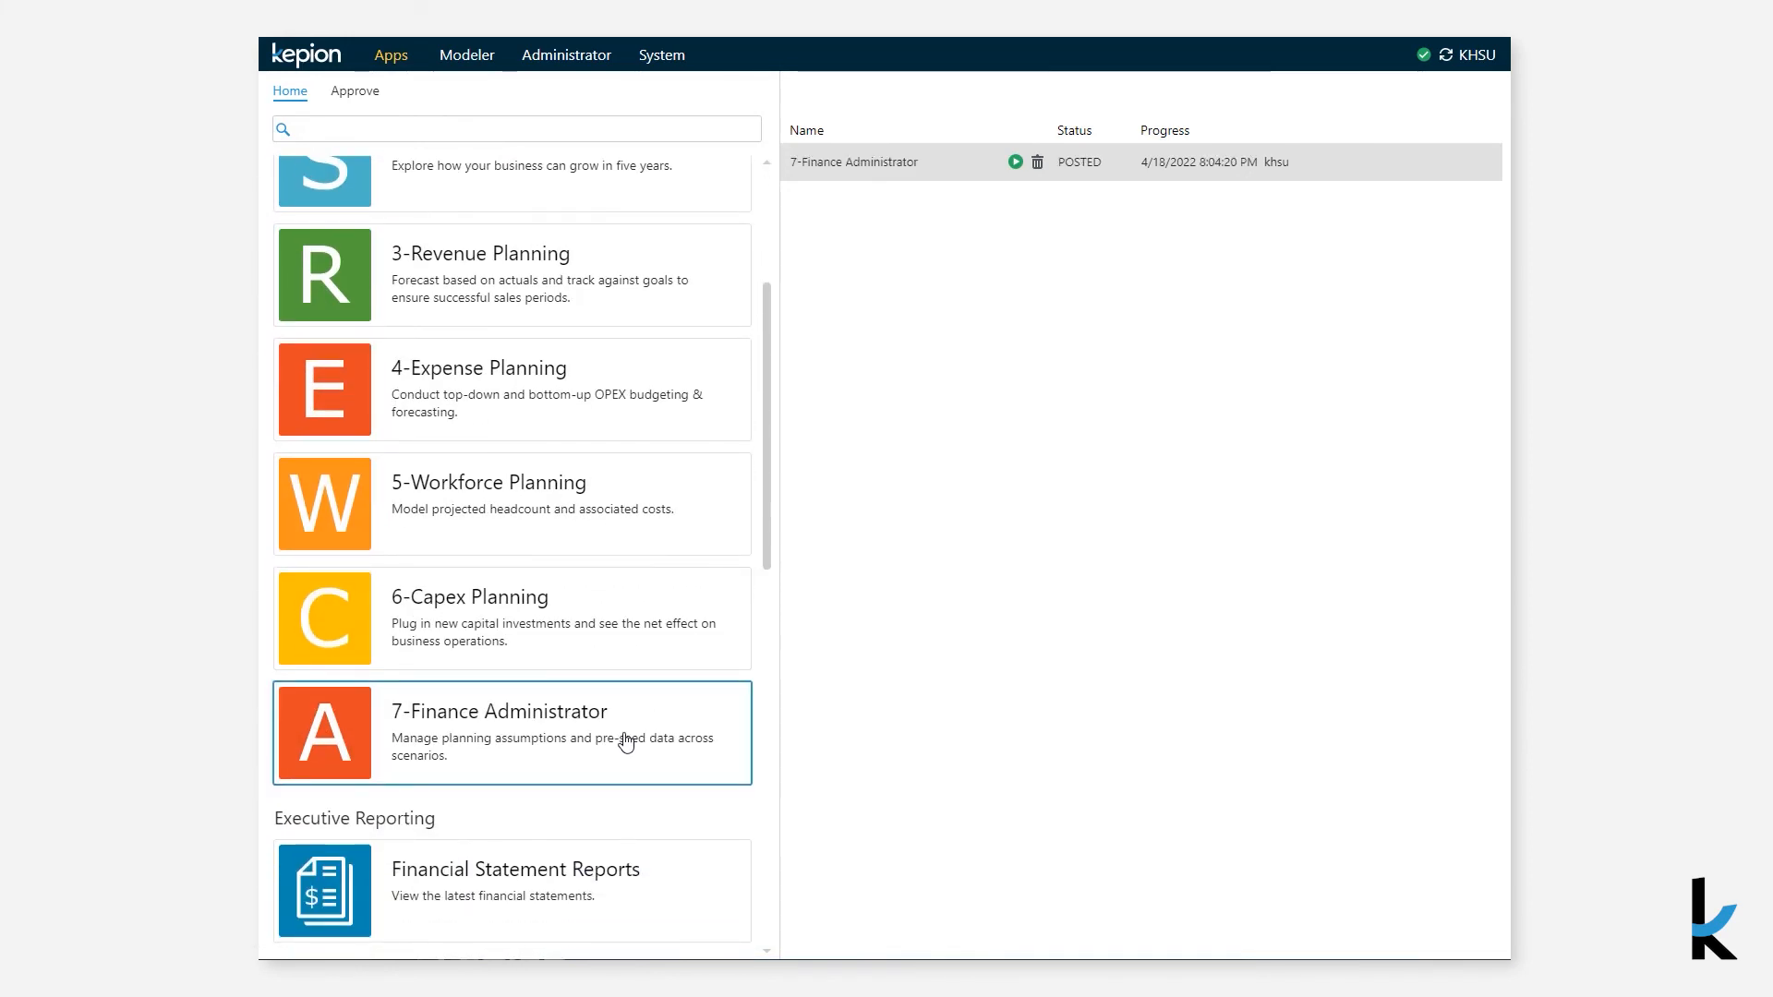
pyautogui.click(626, 741)
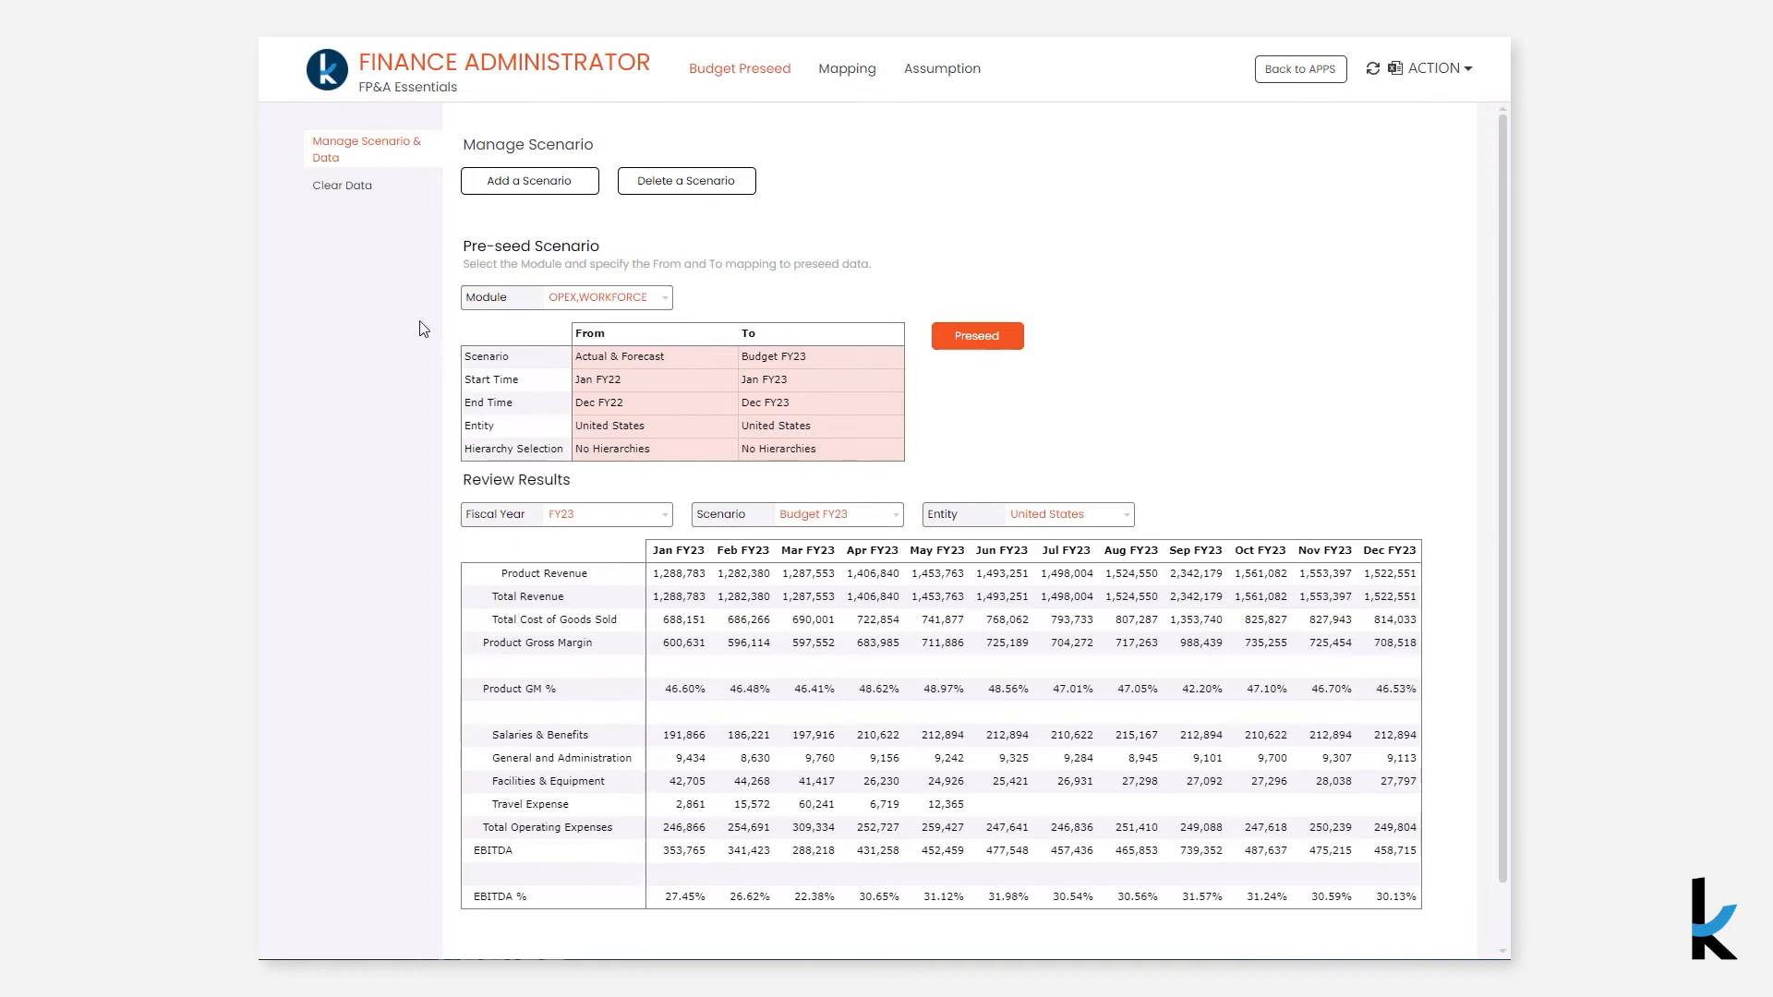
# - Open Clear Data and set the scope's scenario to Budget FY23
pyautogui.click(358, 191)
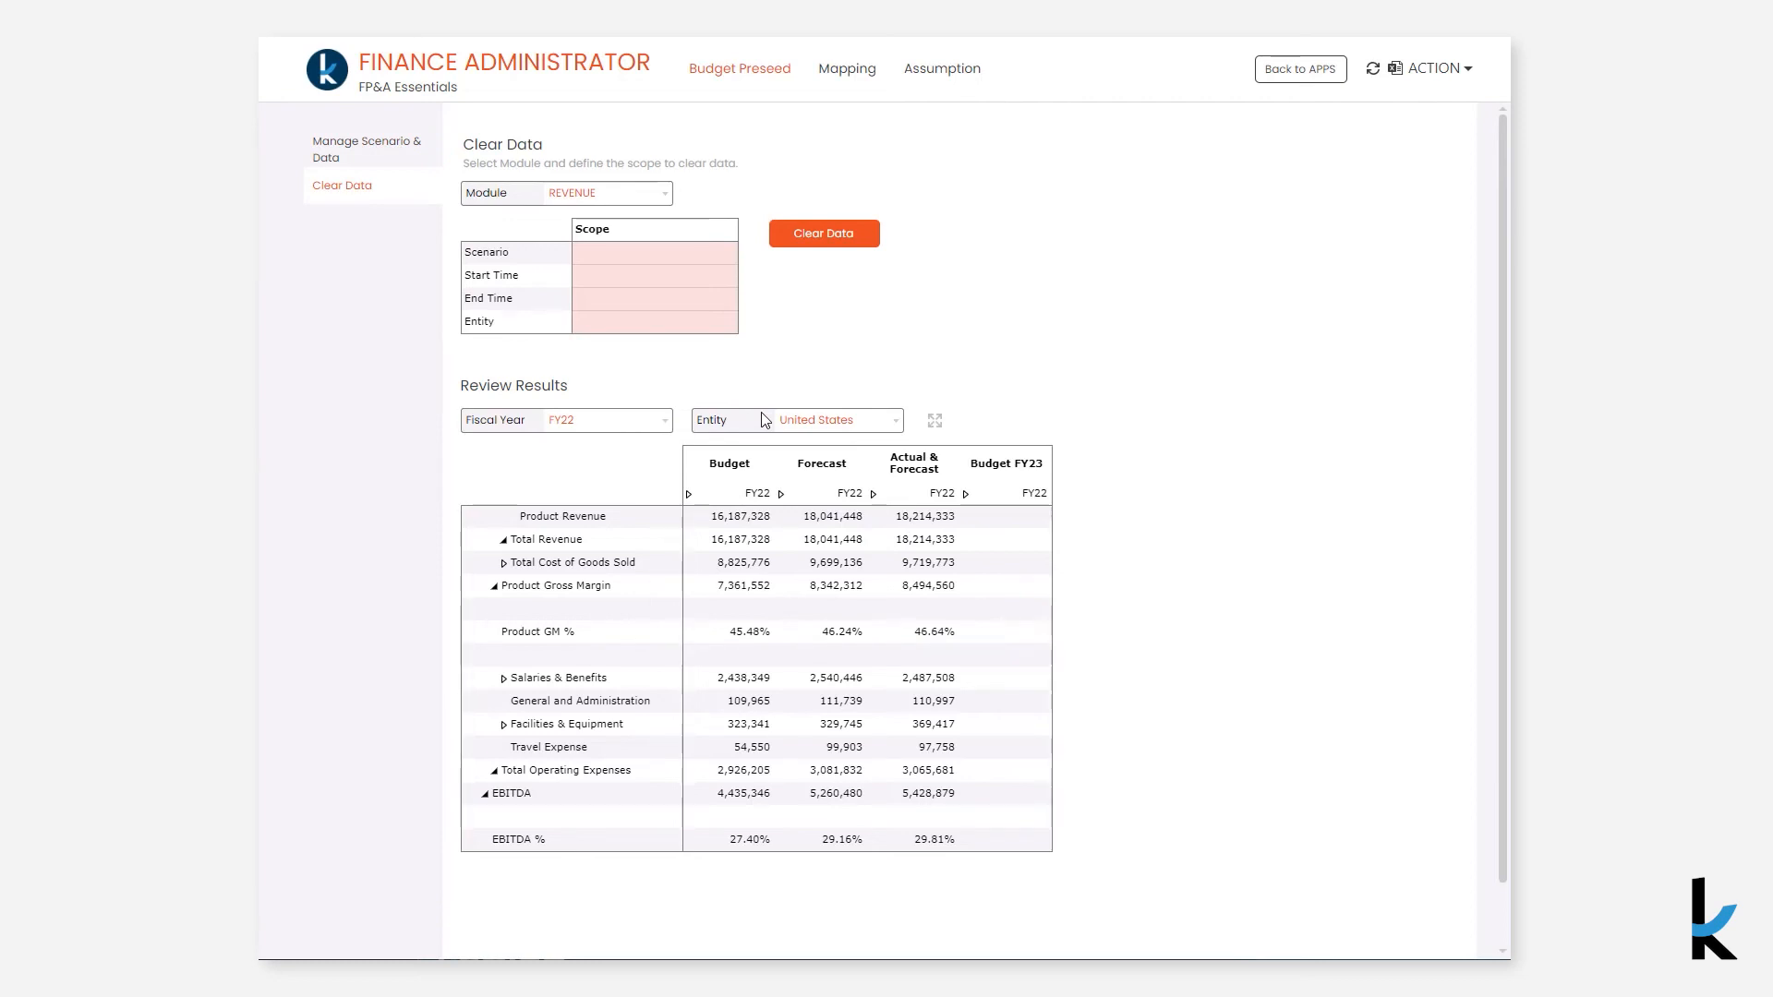
pyautogui.click(729, 252)
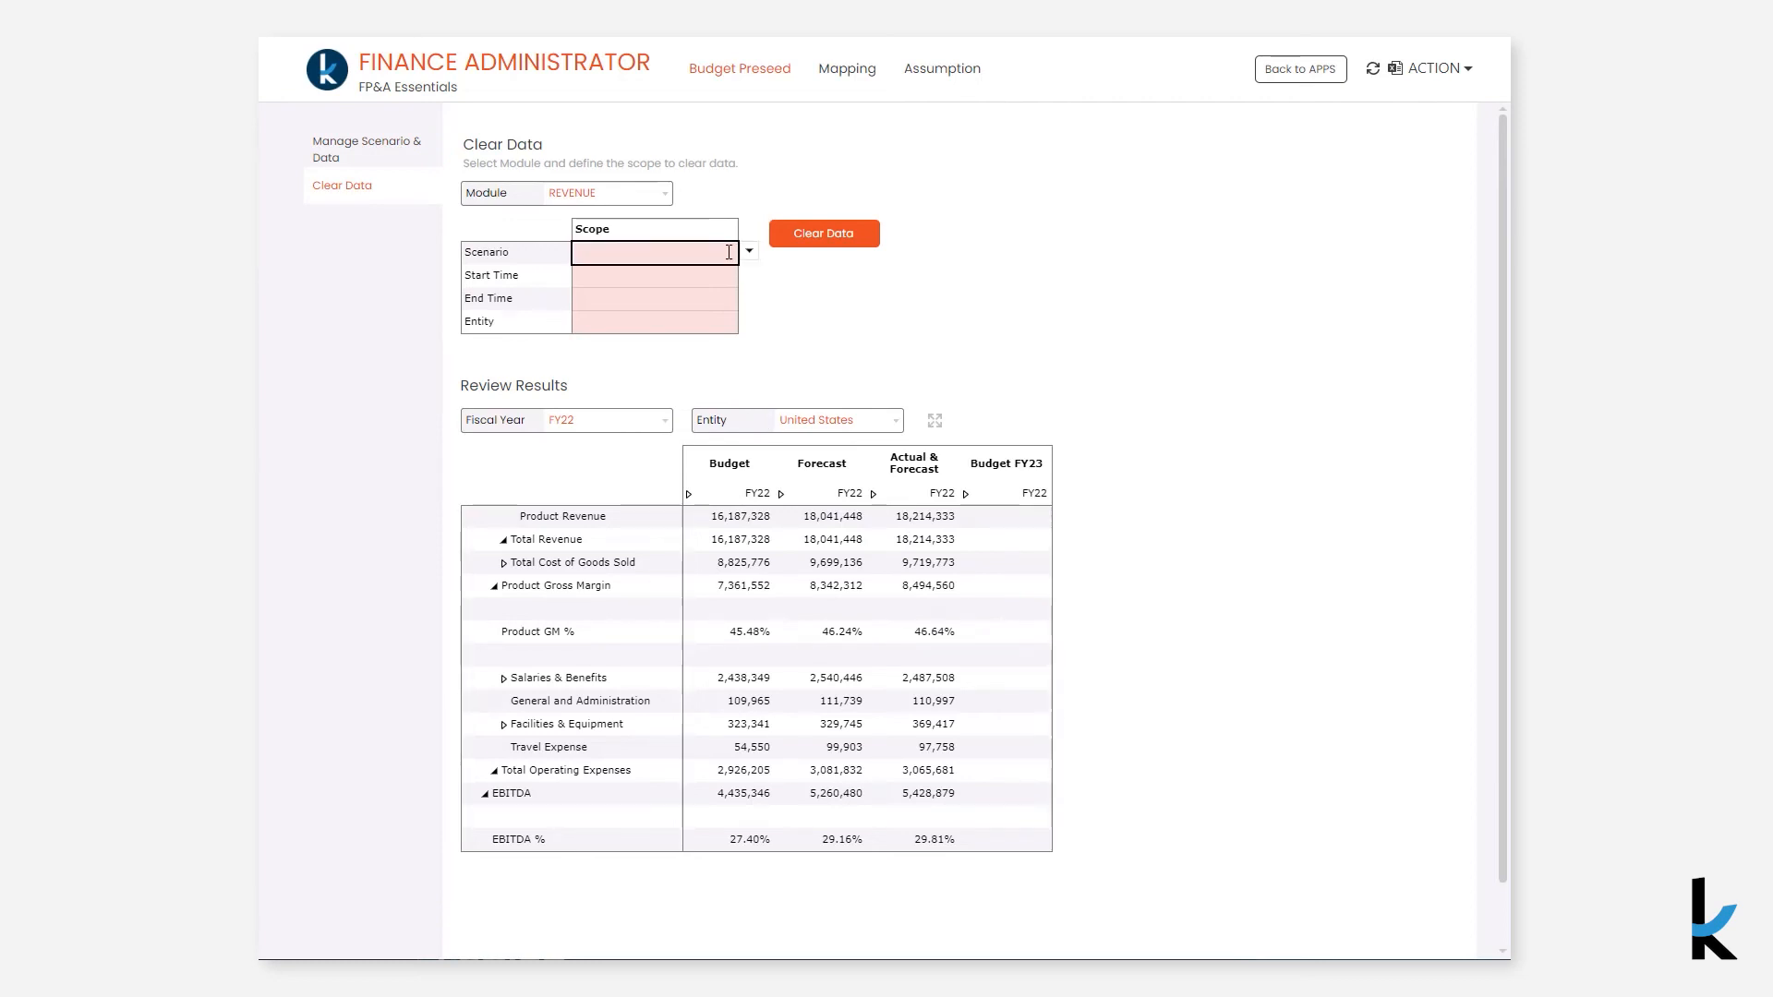
pyautogui.click(748, 251)
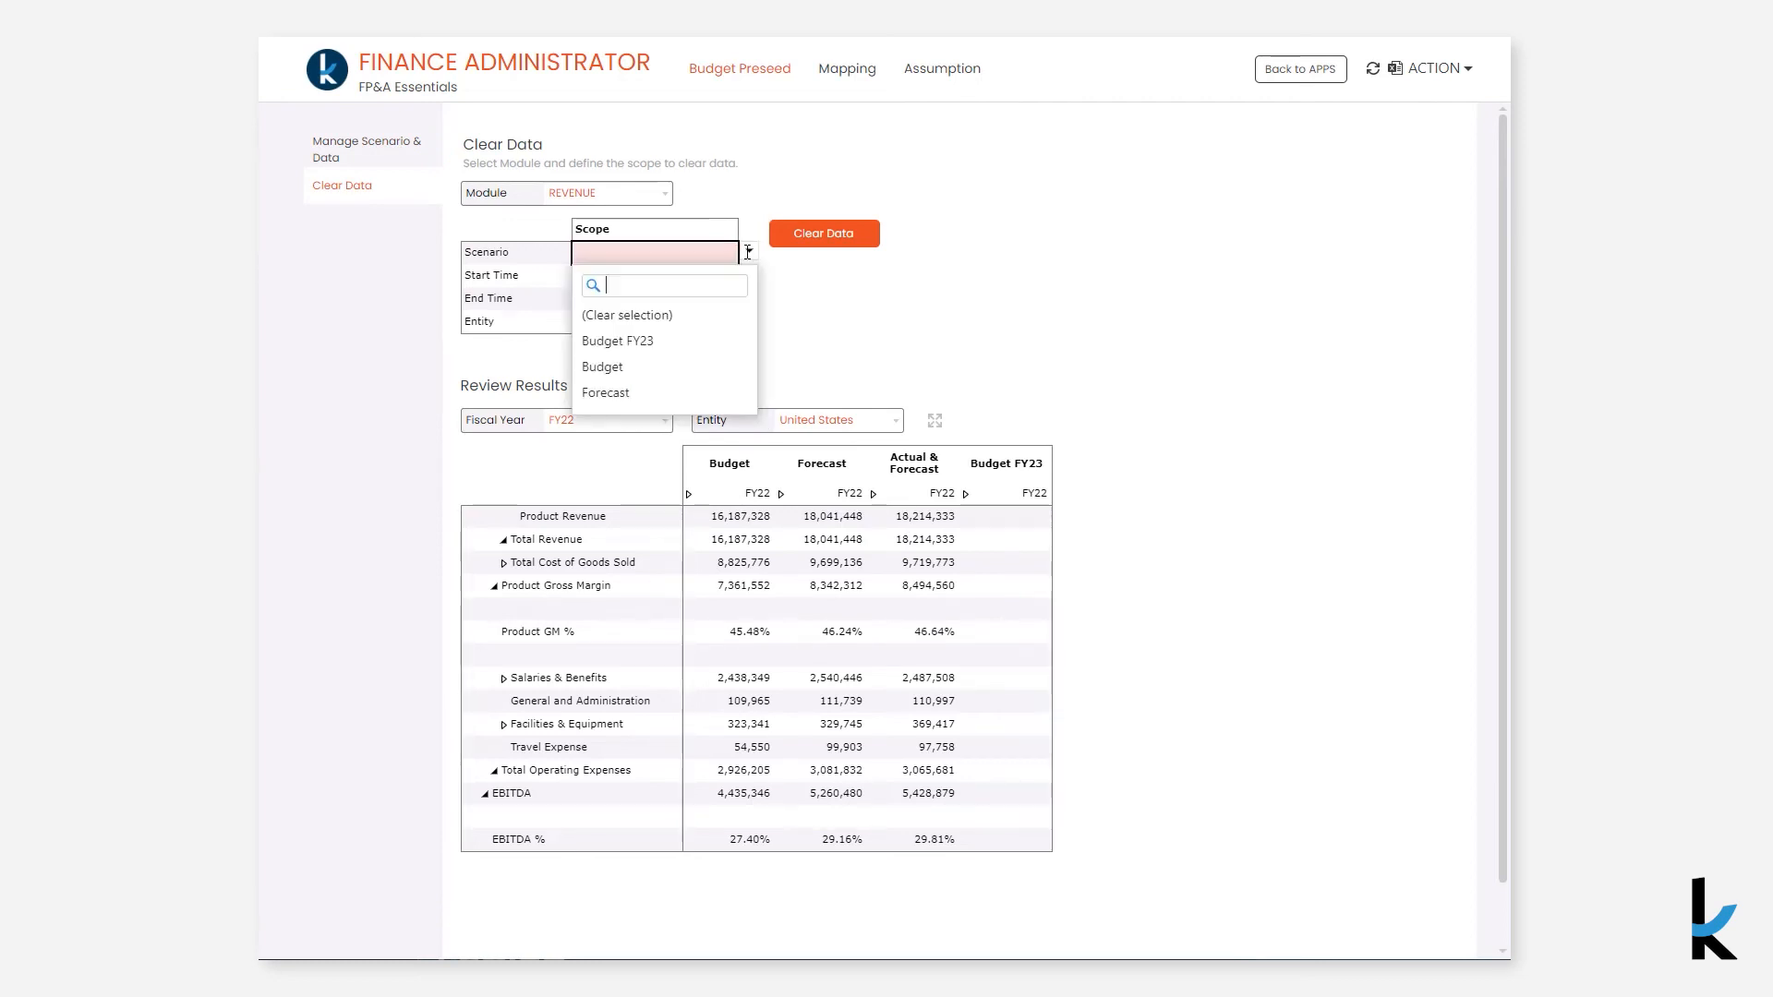
pyautogui.click(732, 342)
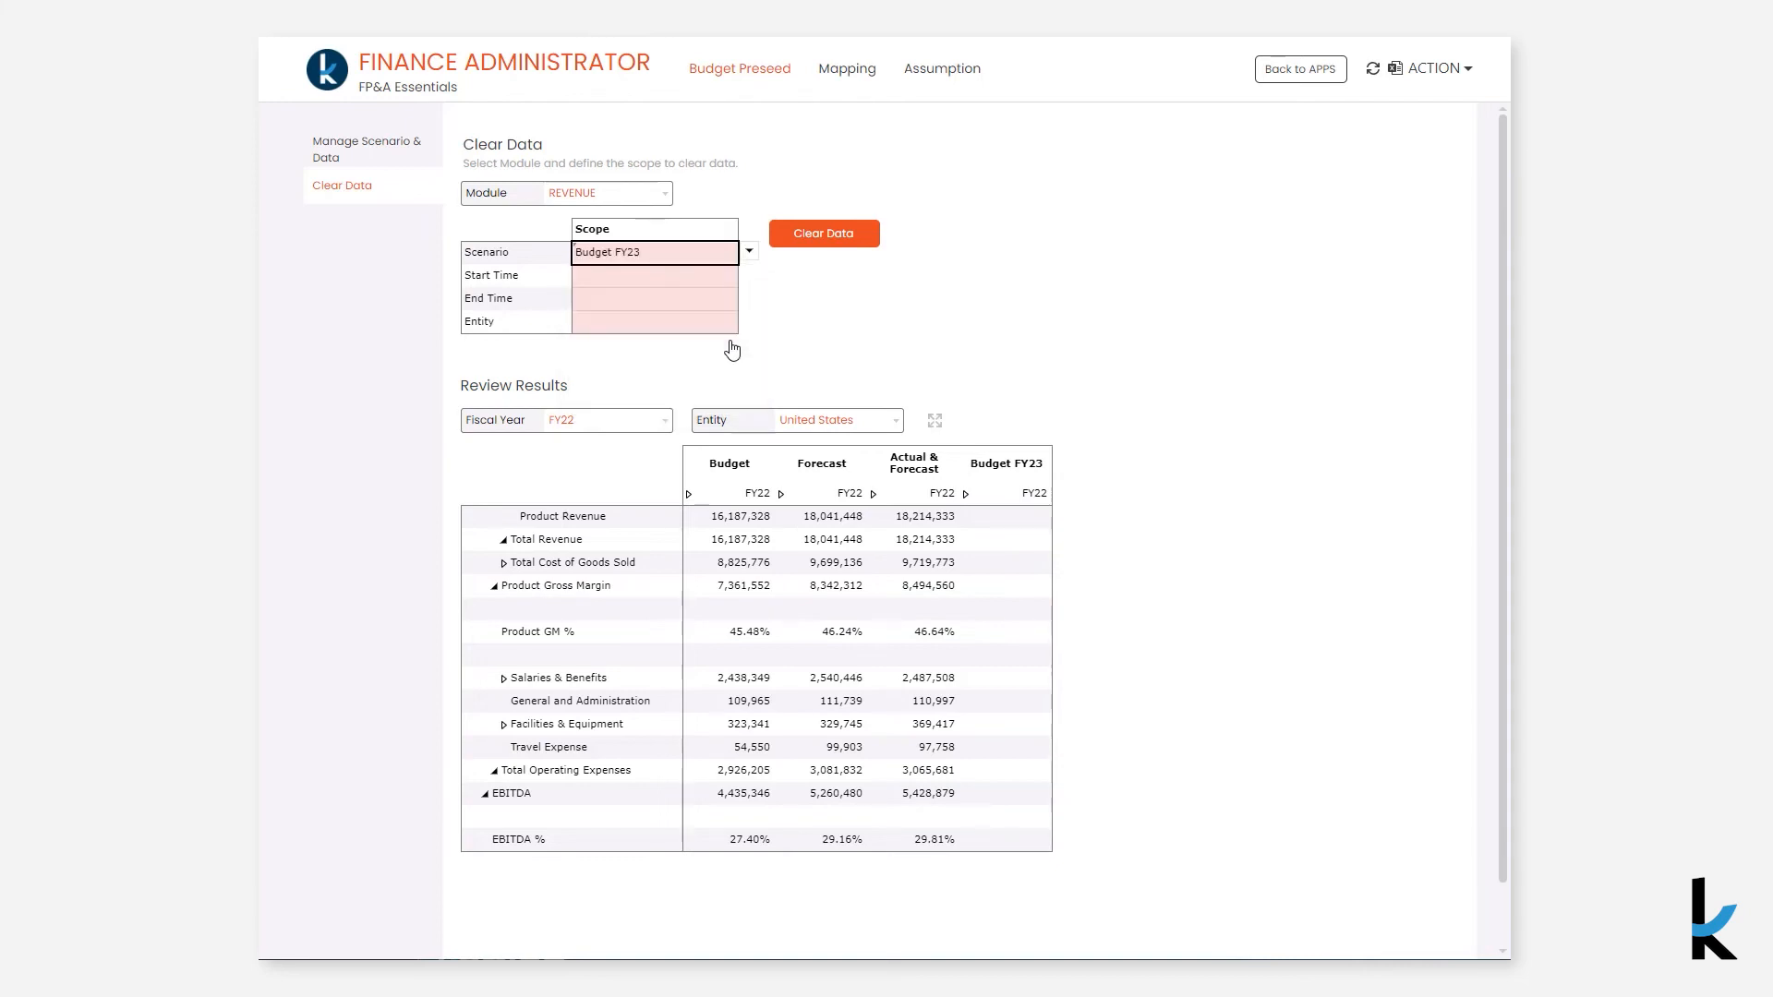
# - Set the Review Results fiscal year filter to FY23
pyautogui.click(658, 427)
pyautogui.click(977, 562)
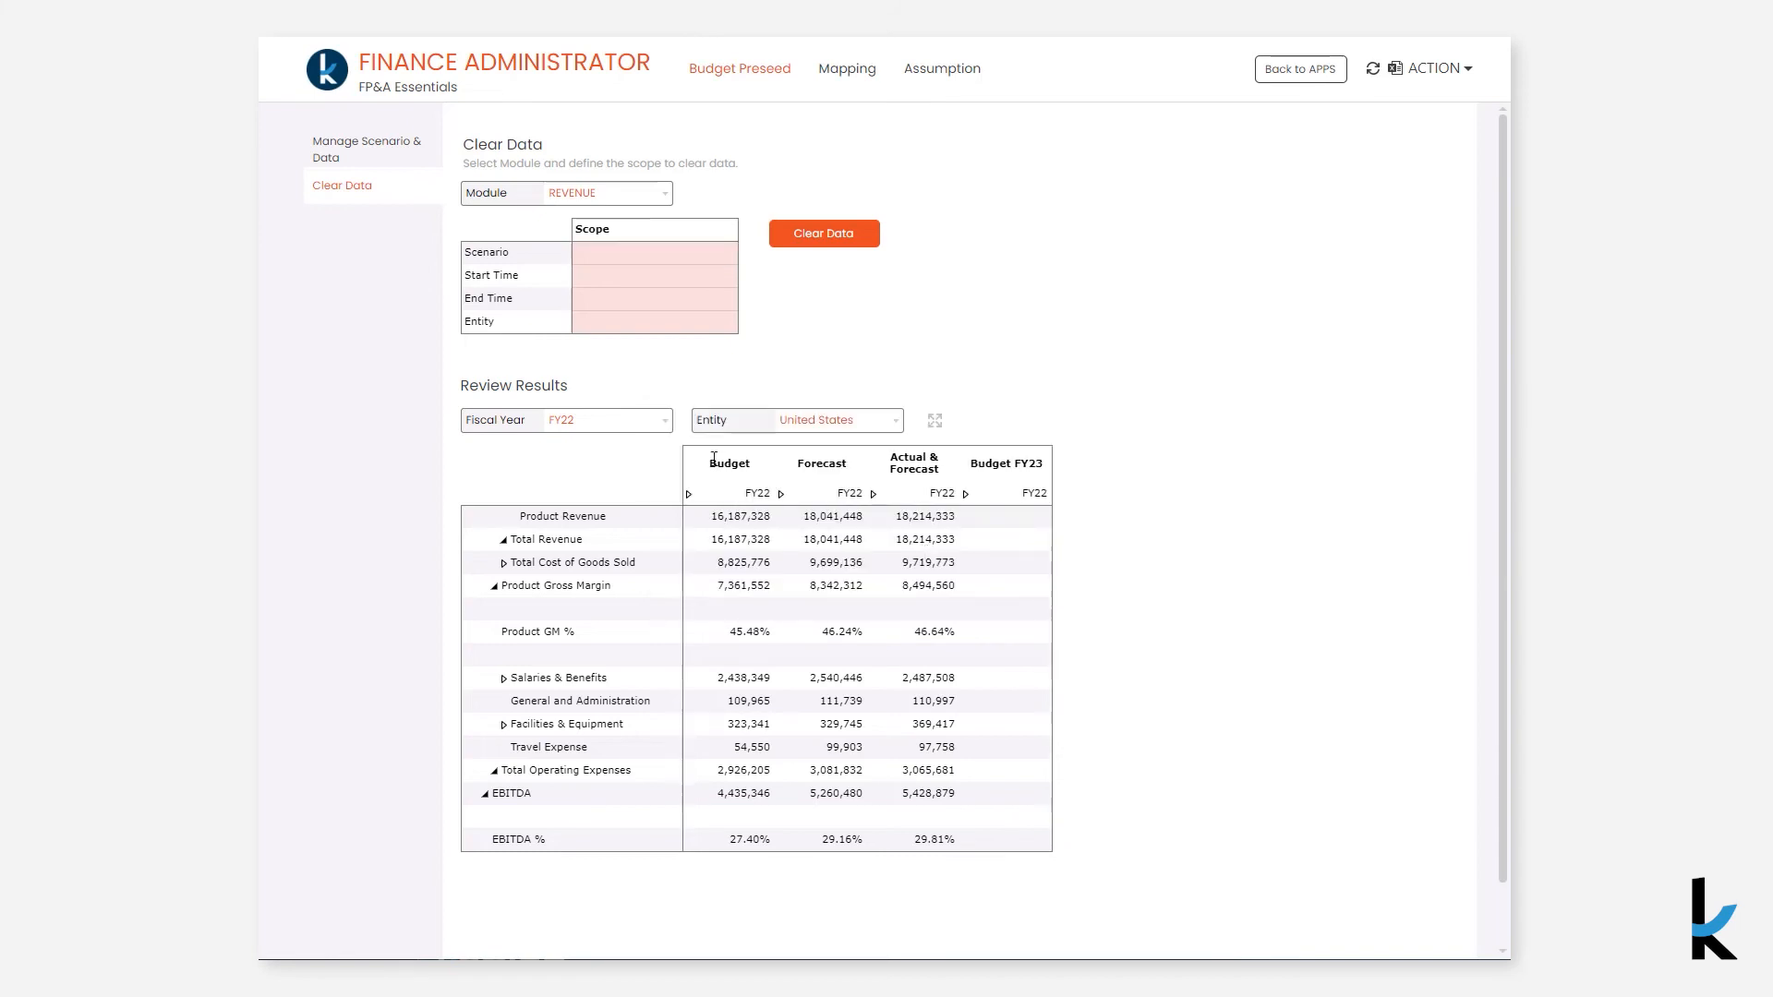
pyautogui.click(665, 427)
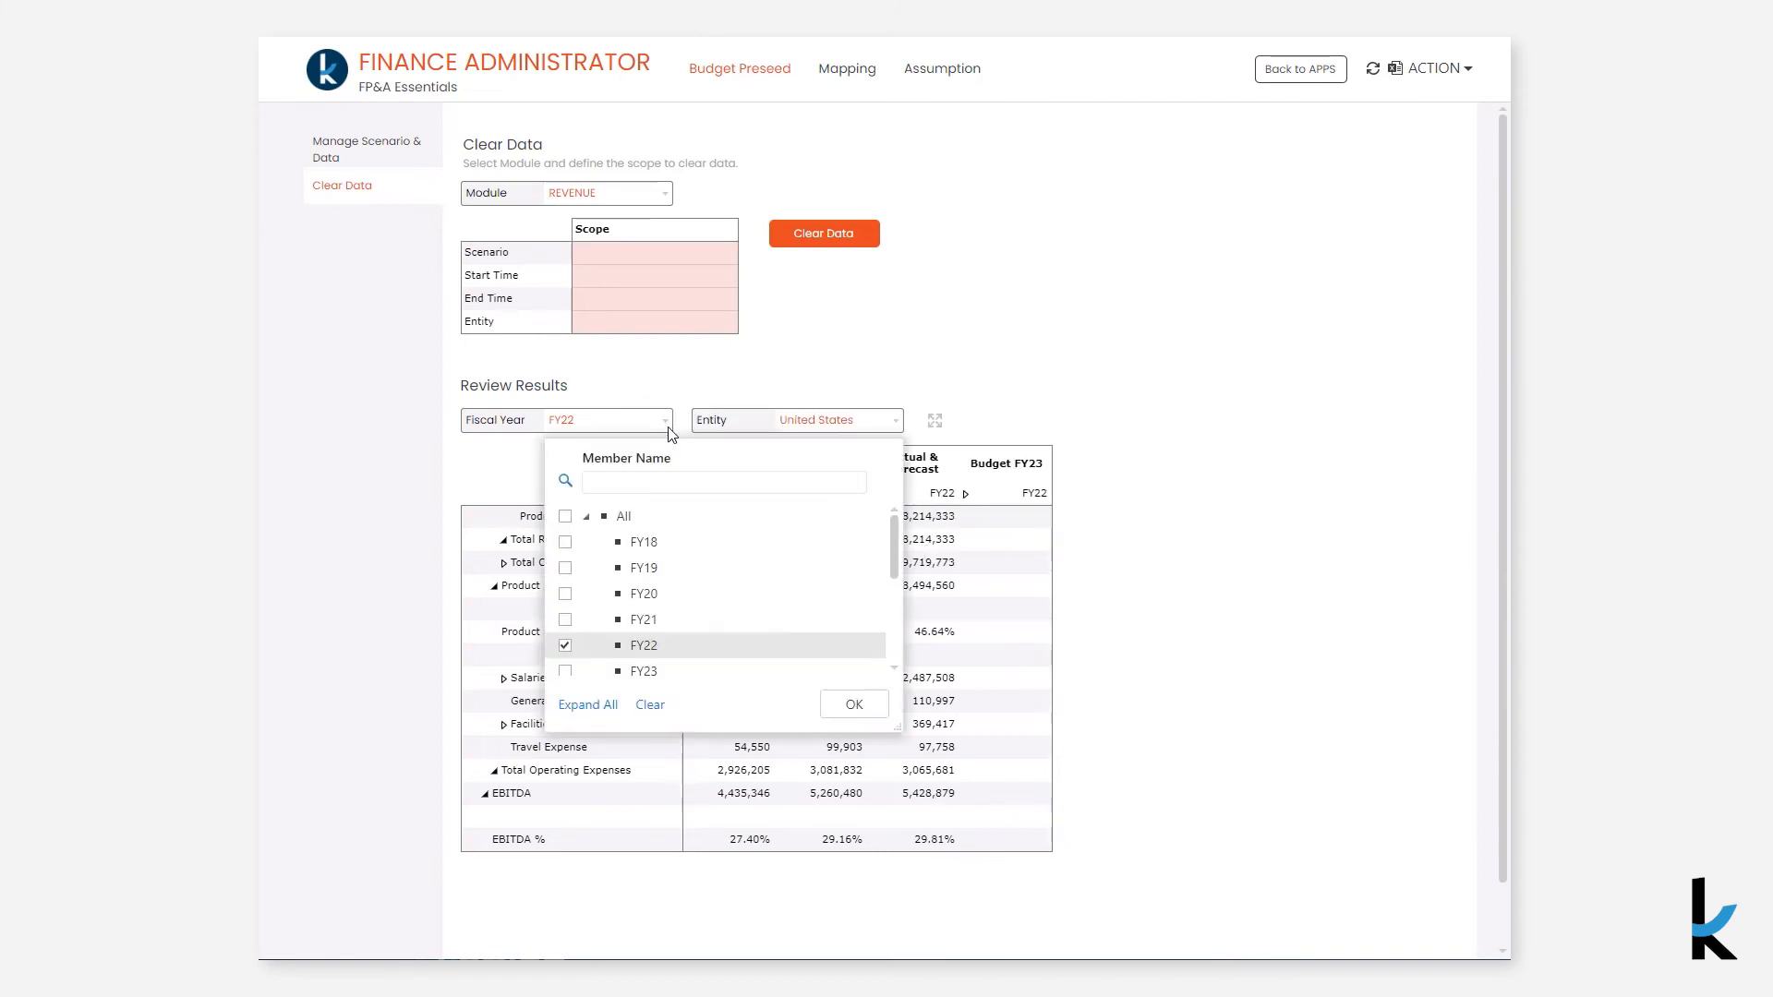
pyautogui.click(653, 672)
pyautogui.click(851, 705)
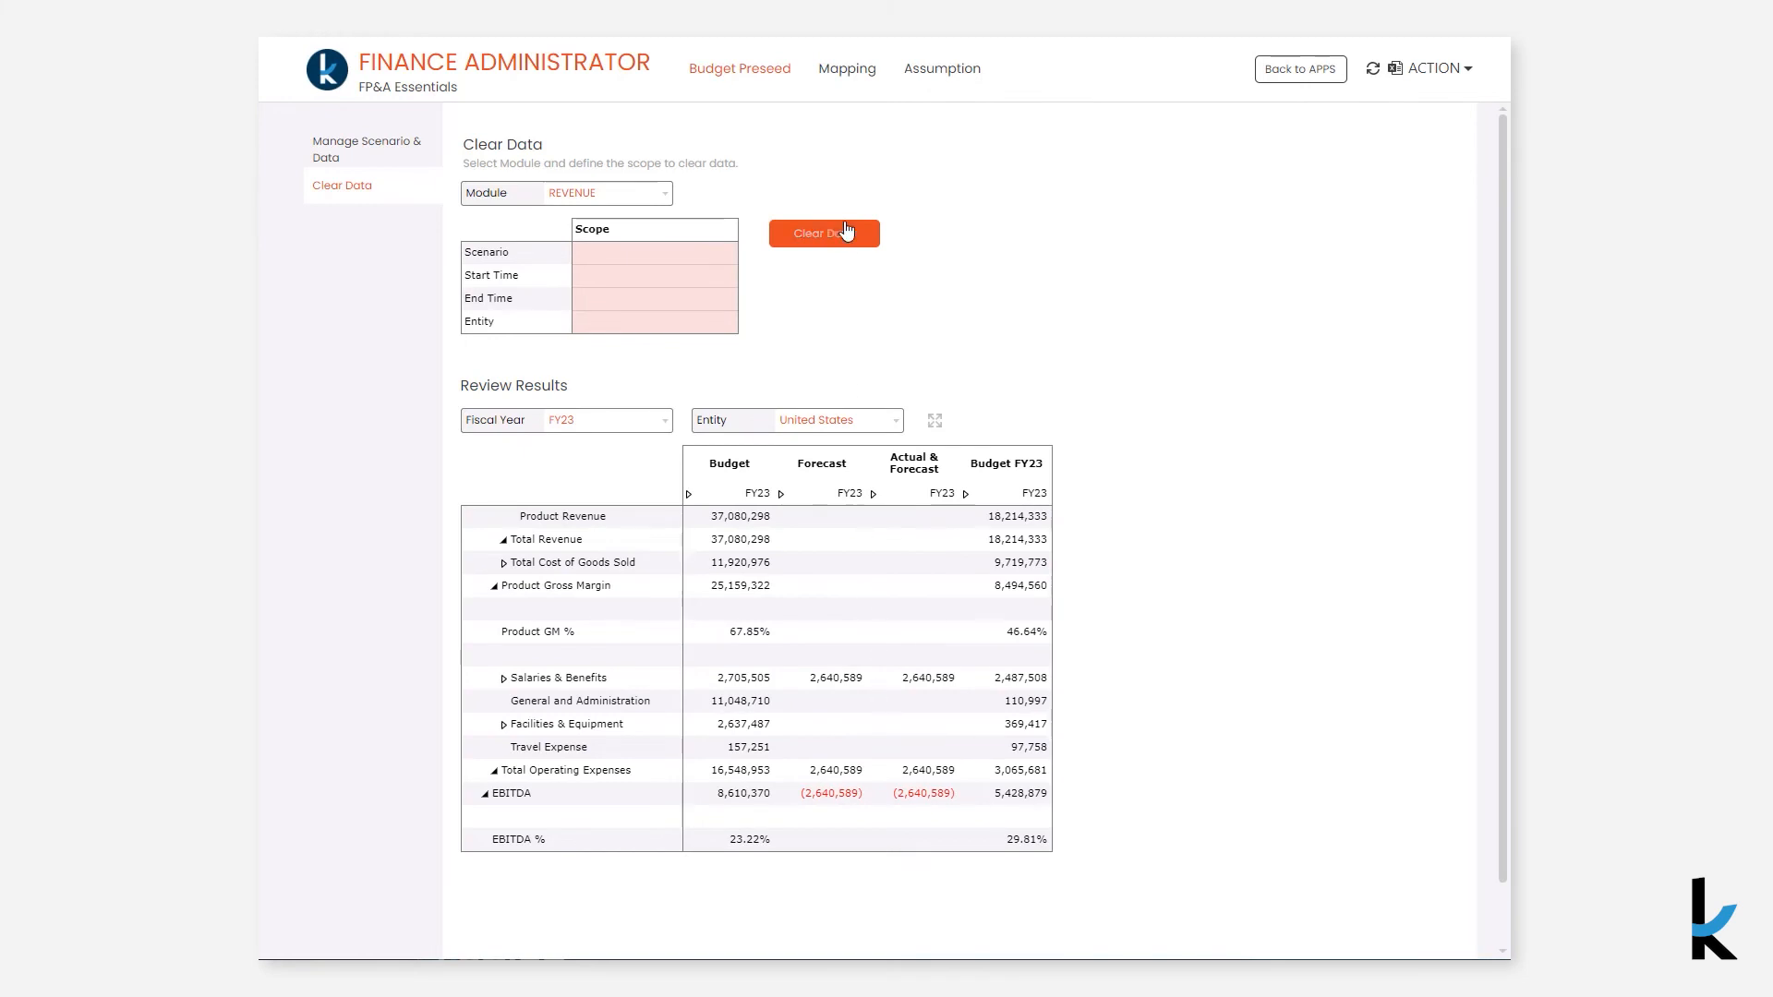
# - Review the OPEX and Financial Account Mapping pages and the Exchange Rate and Income Statement assumptions
pyautogui.click(845, 78)
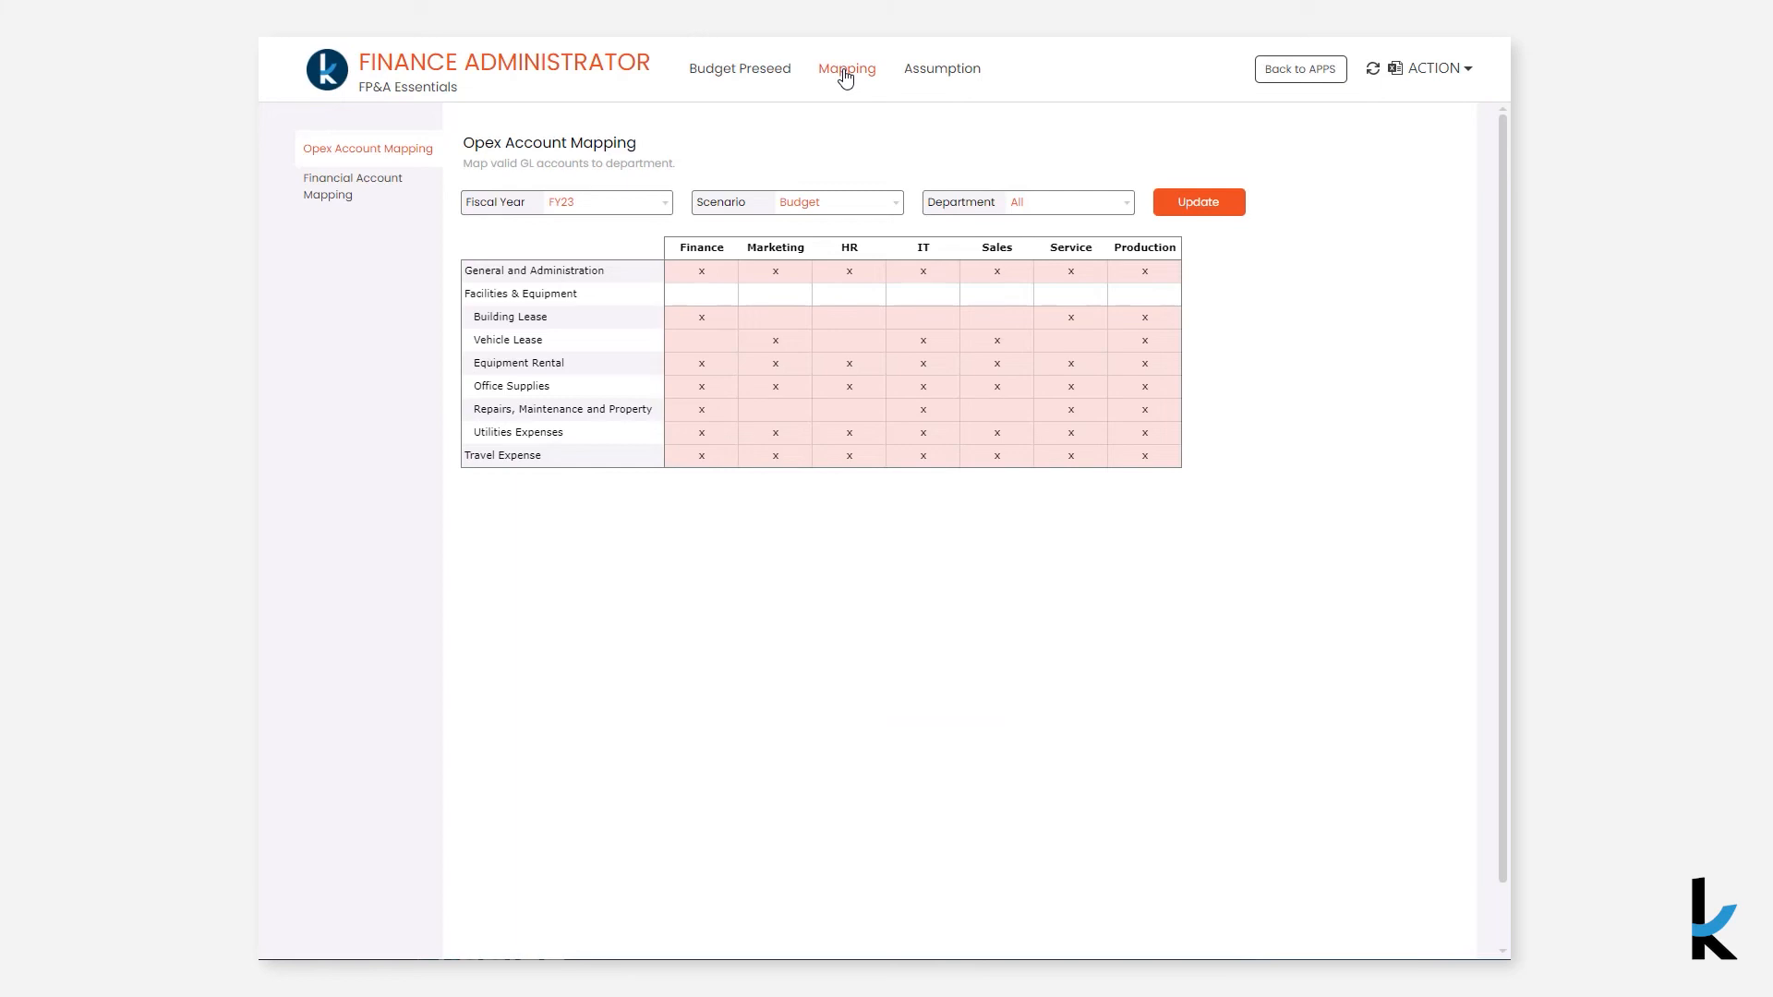
pyautogui.click(366, 185)
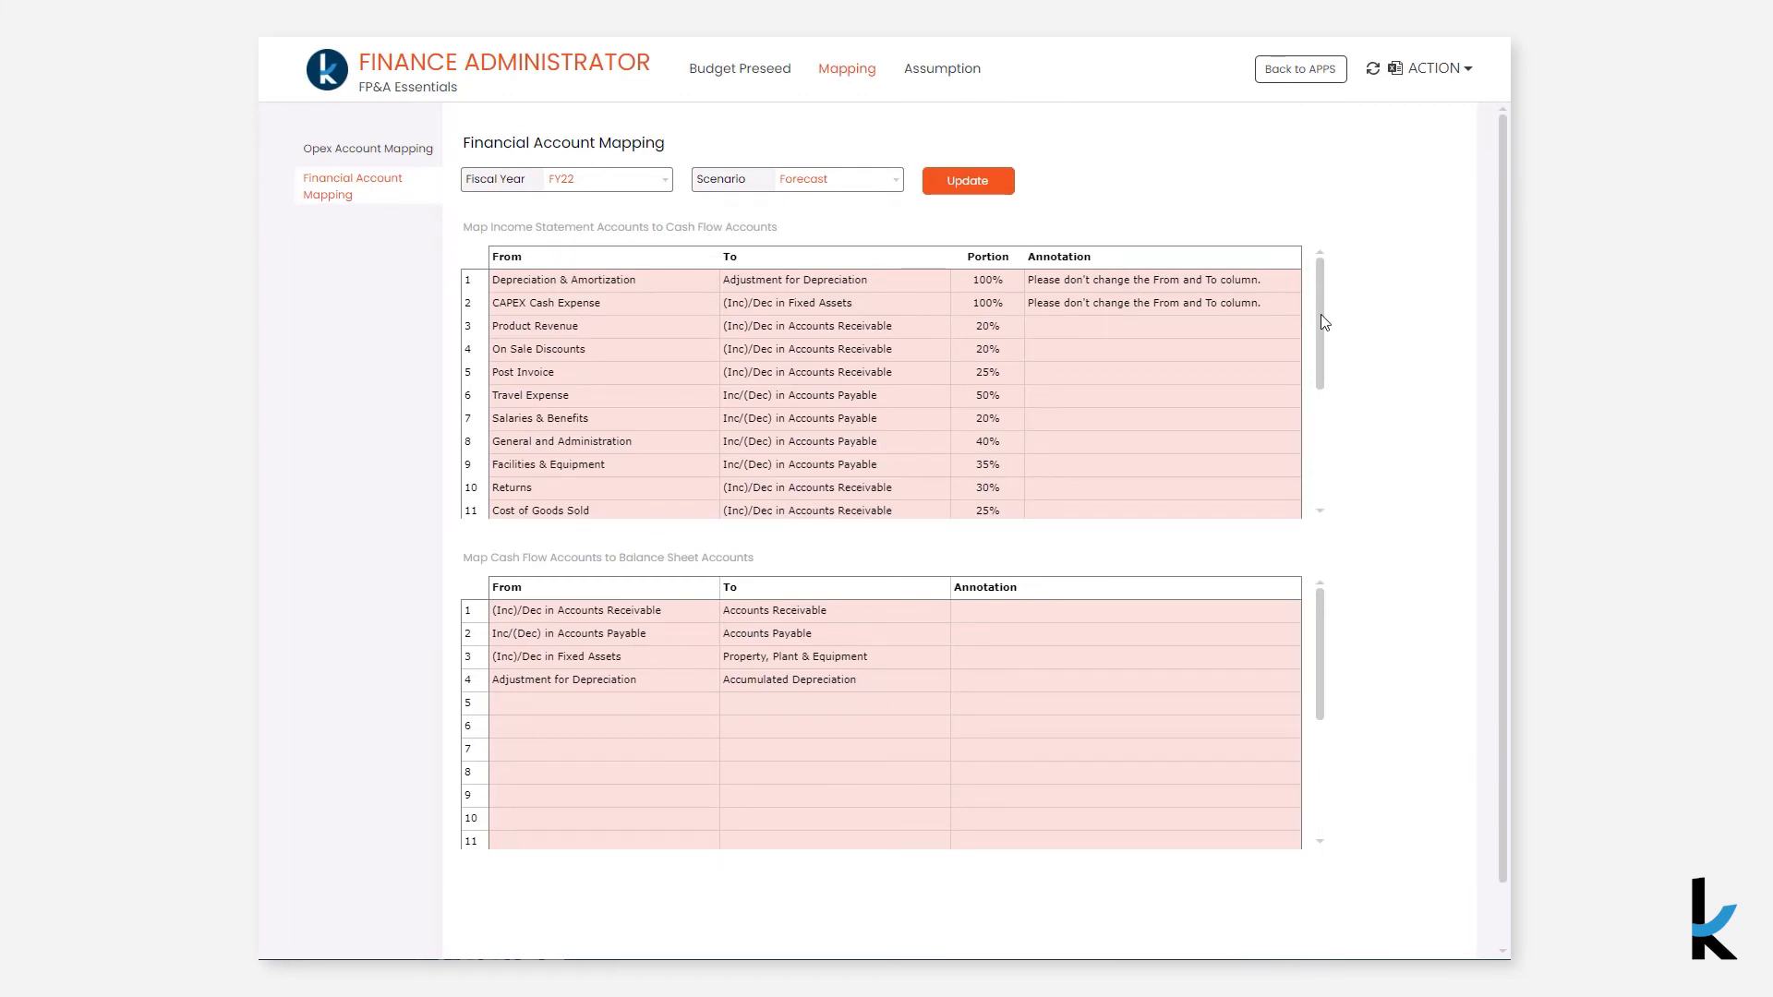
pyautogui.scroll(-3, 1321, 315)
pyautogui.moveTo(1322, 339); pyautogui.dragTo(1320, 303)
pyautogui.click(931, 81)
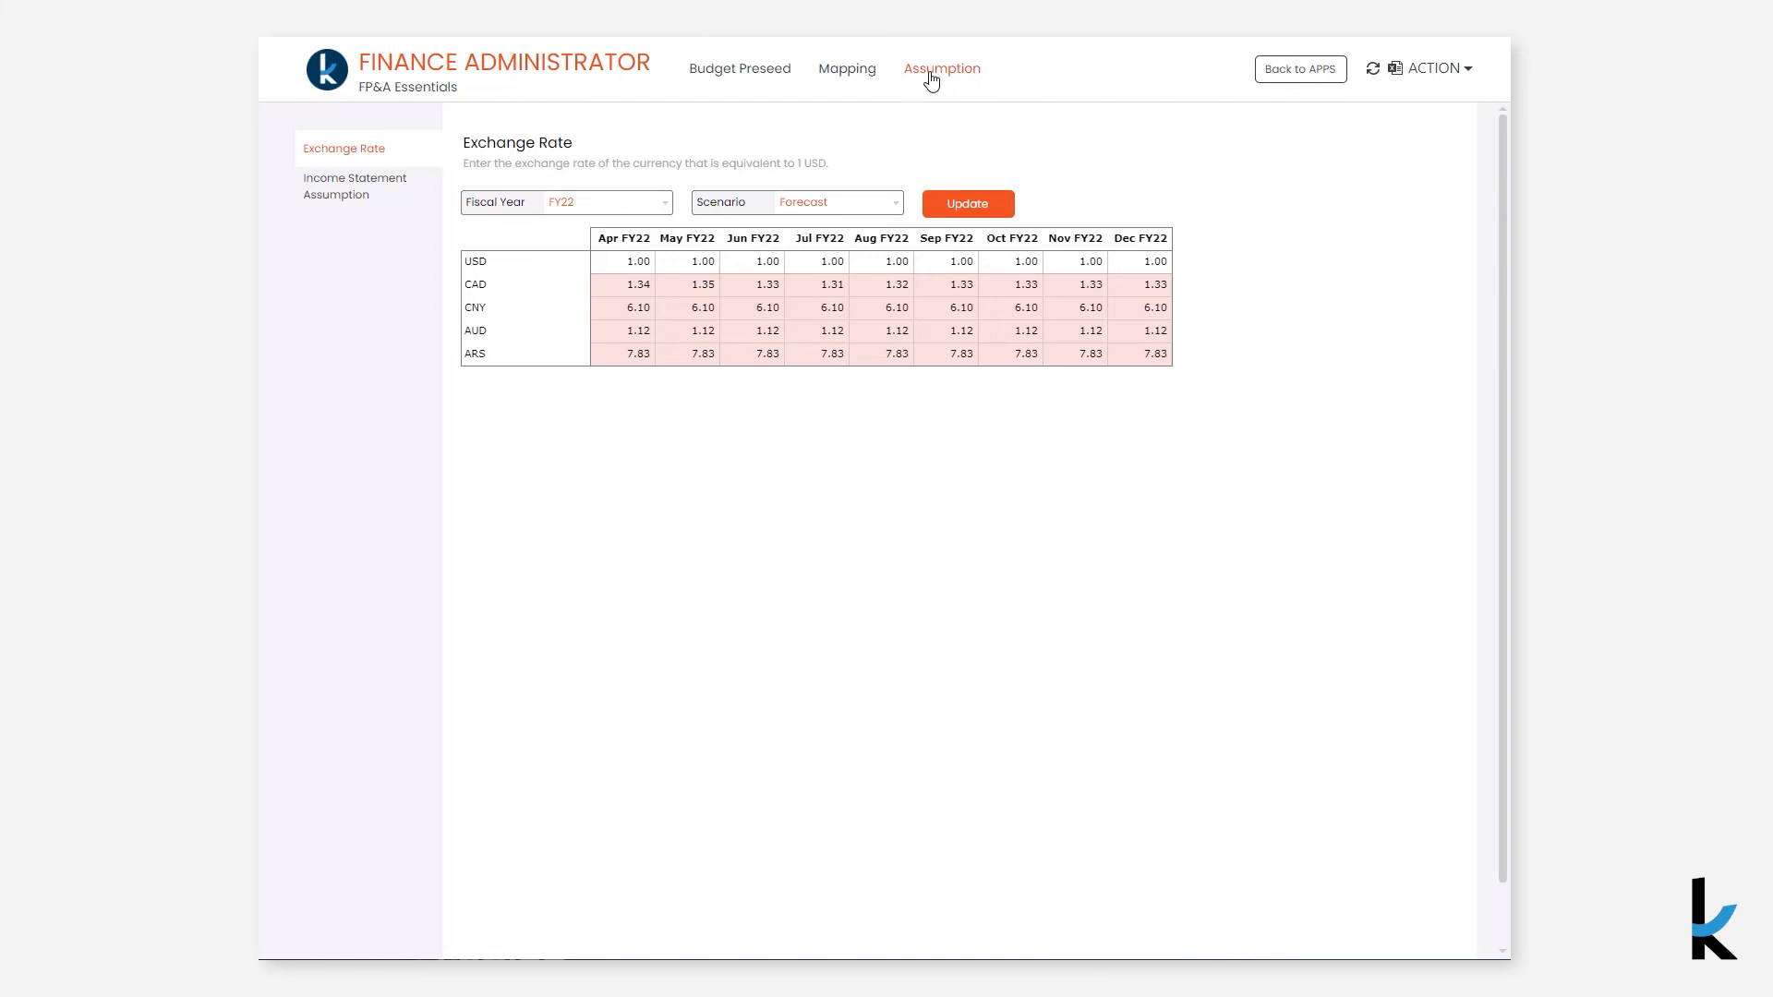
pyautogui.click(344, 205)
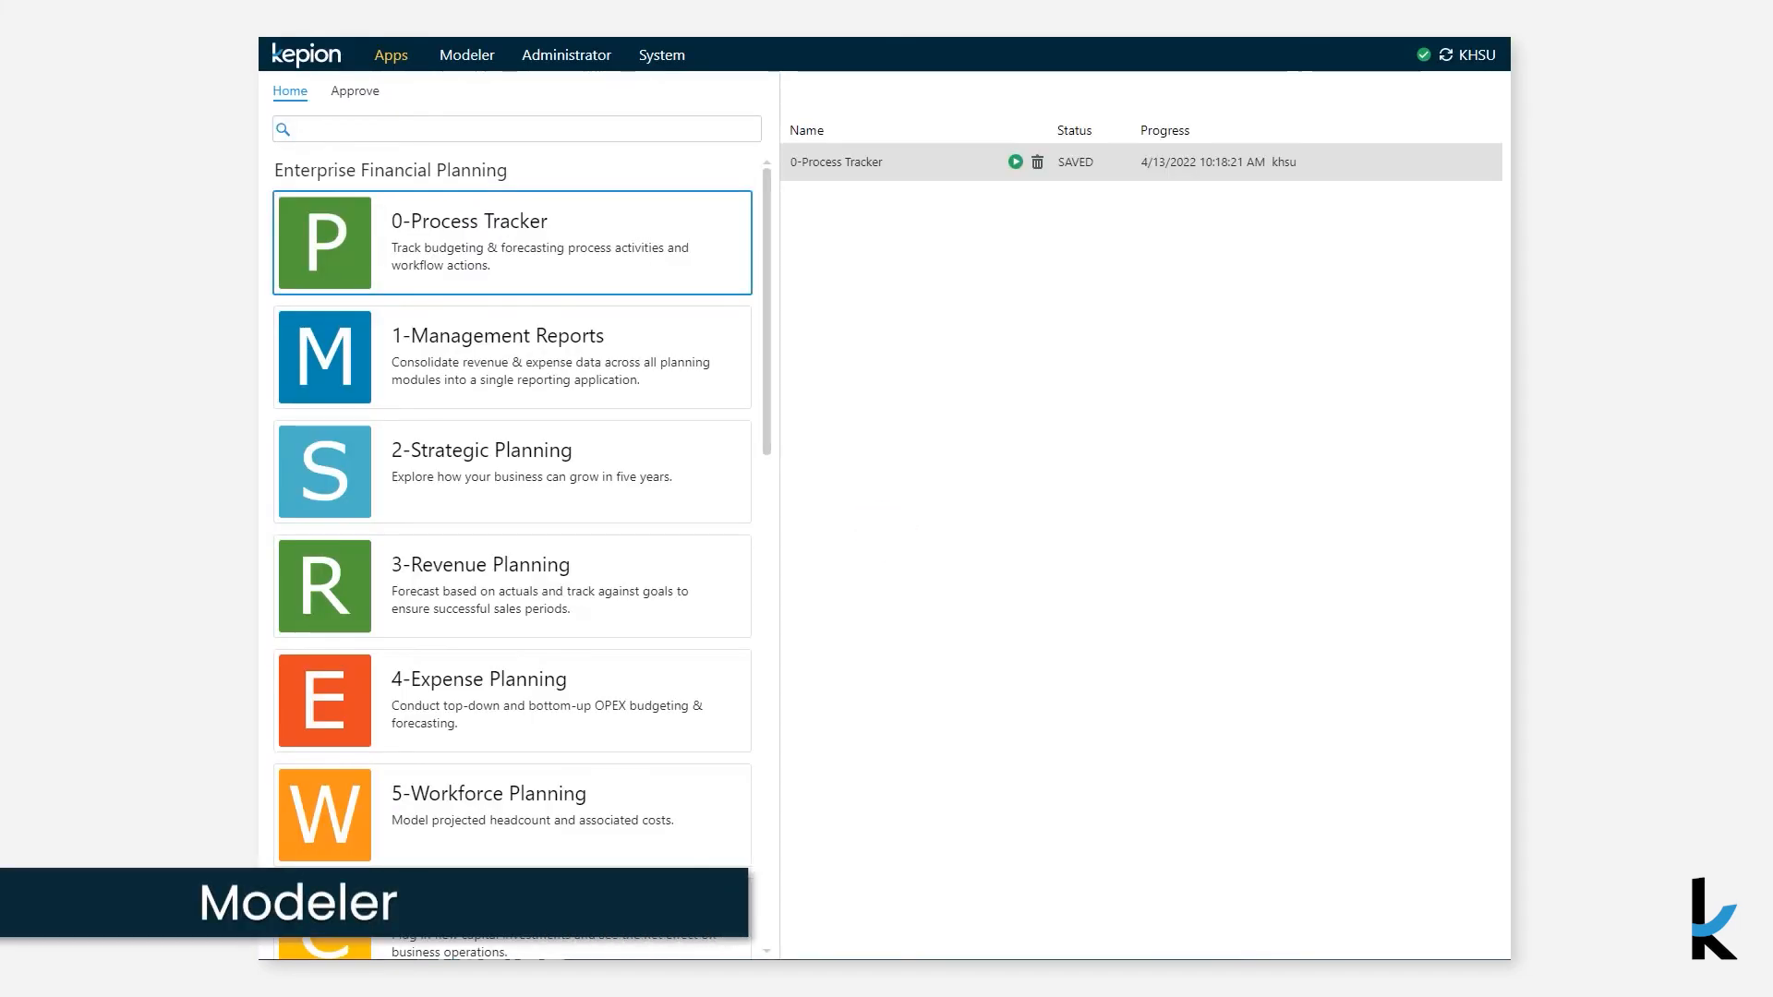
# - Open the Integrated Financial Essentials application in Modeler
pyautogui.click(467, 55)
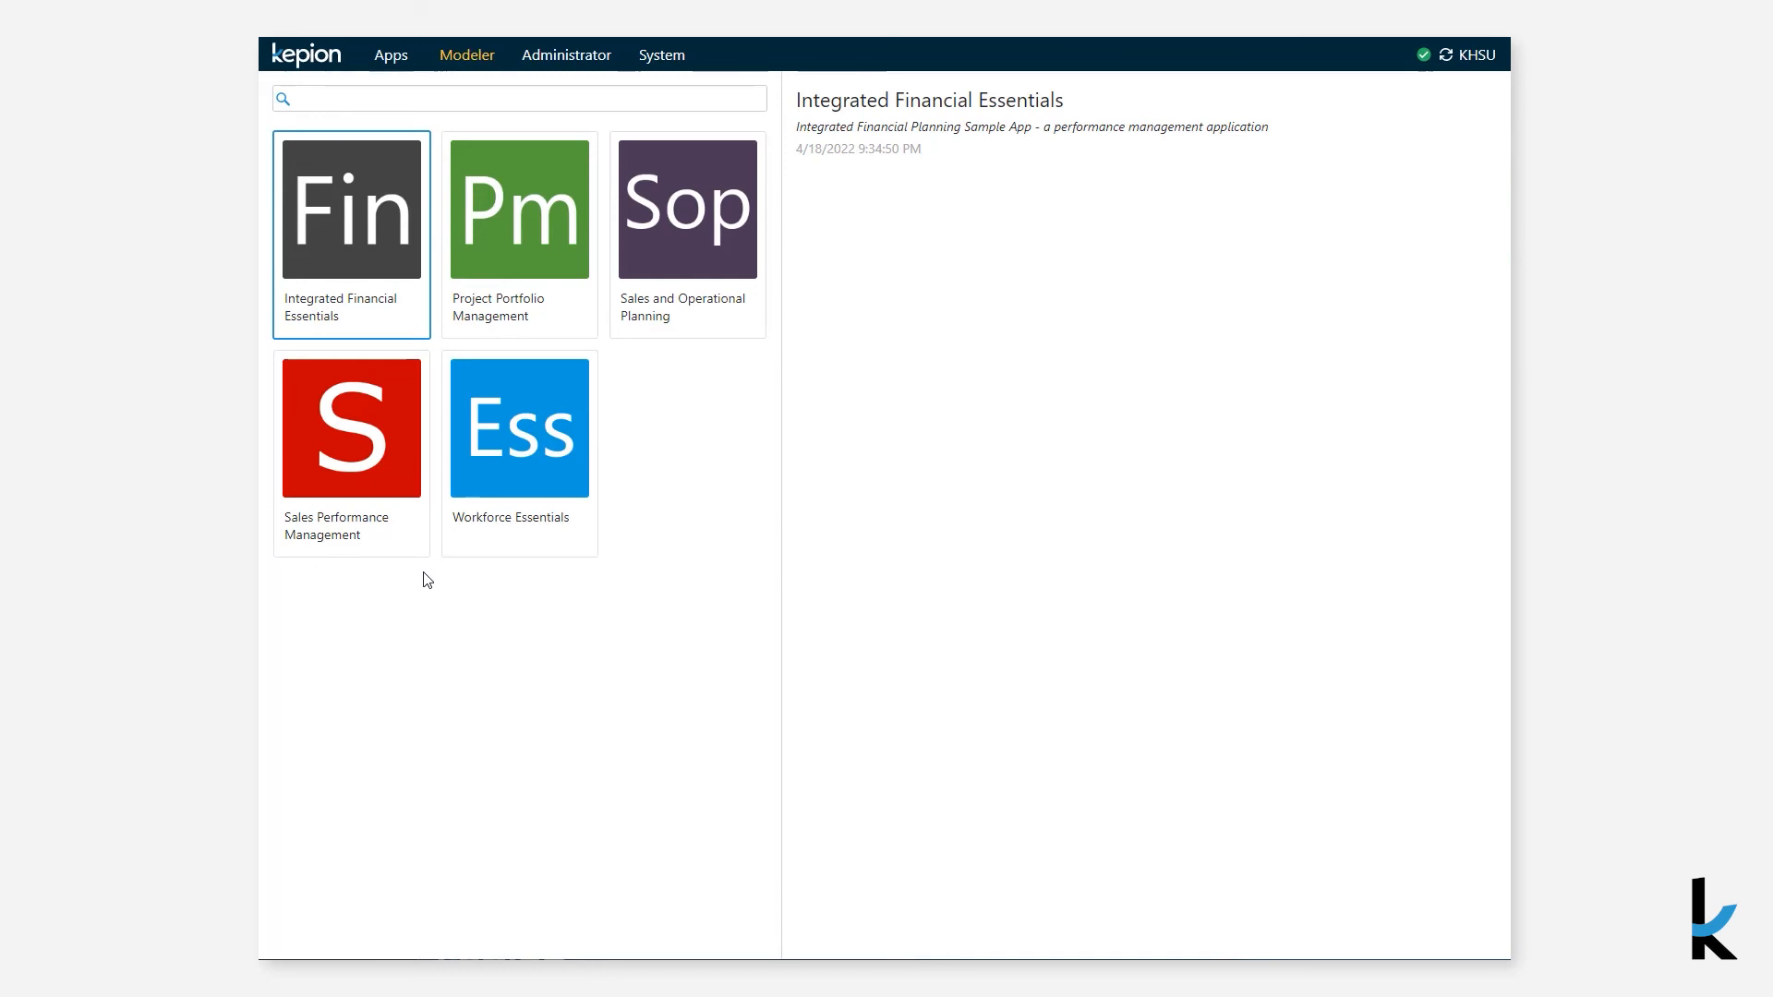
pyautogui.doubleClick(367, 288)
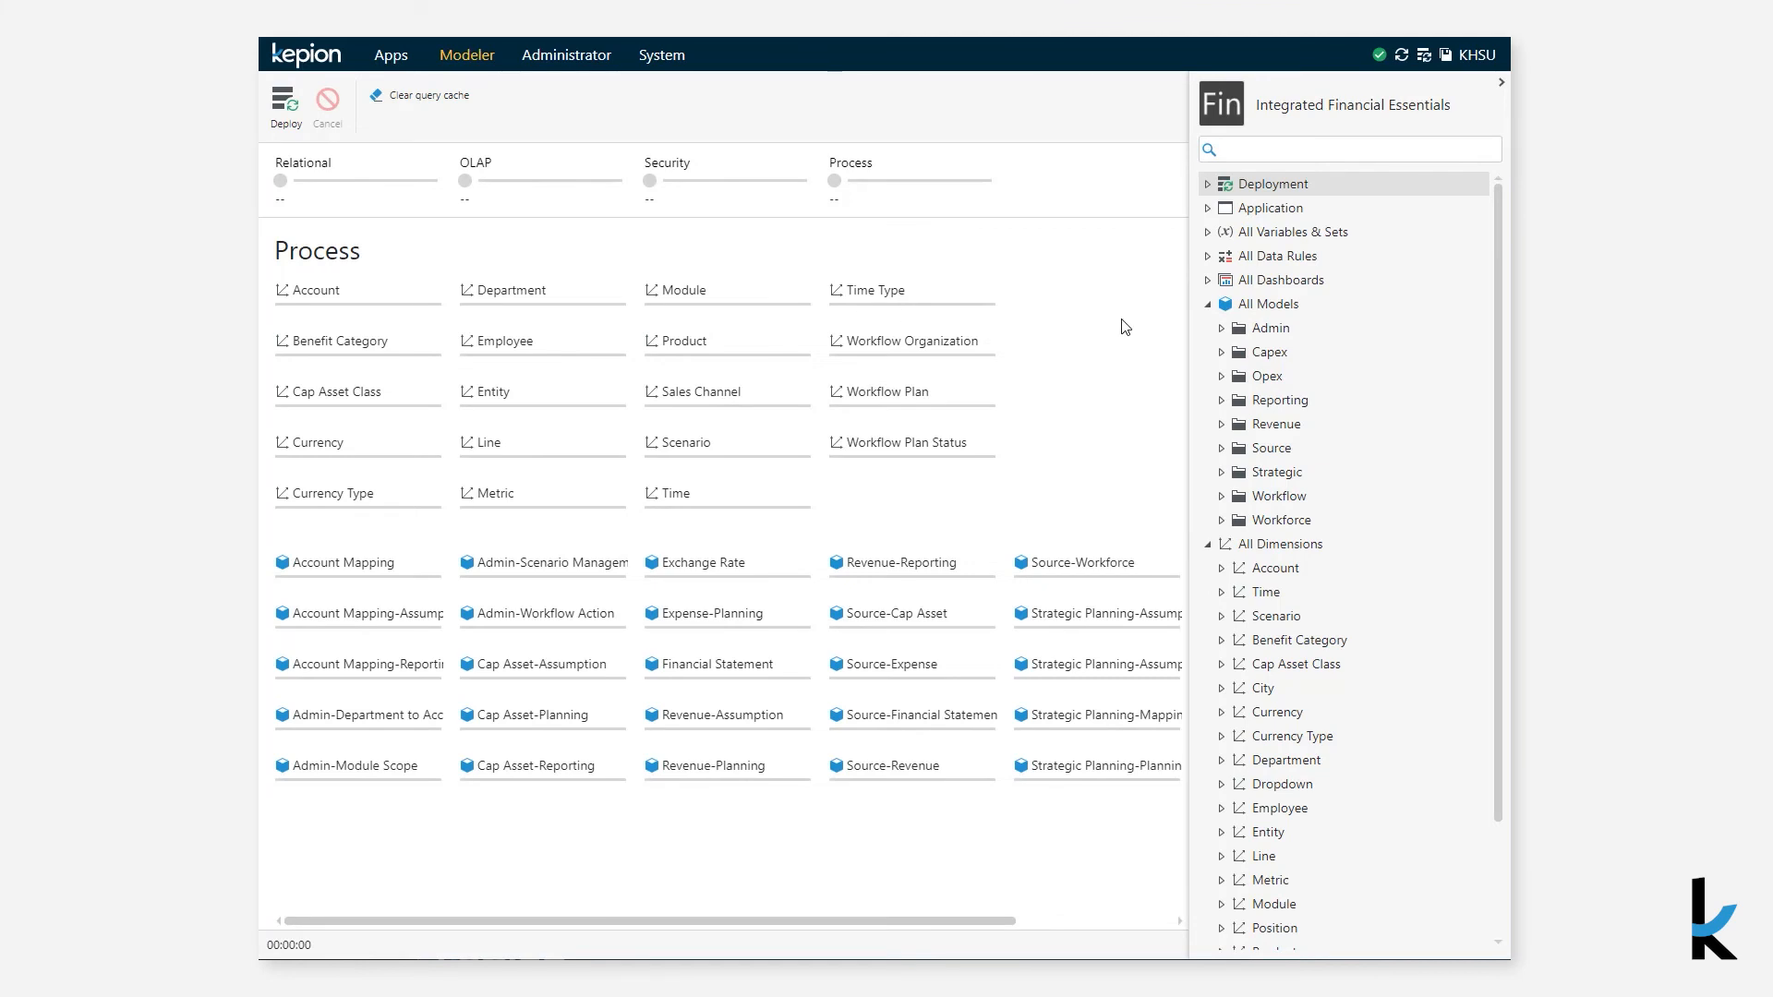
pyautogui.click(1210, 305)
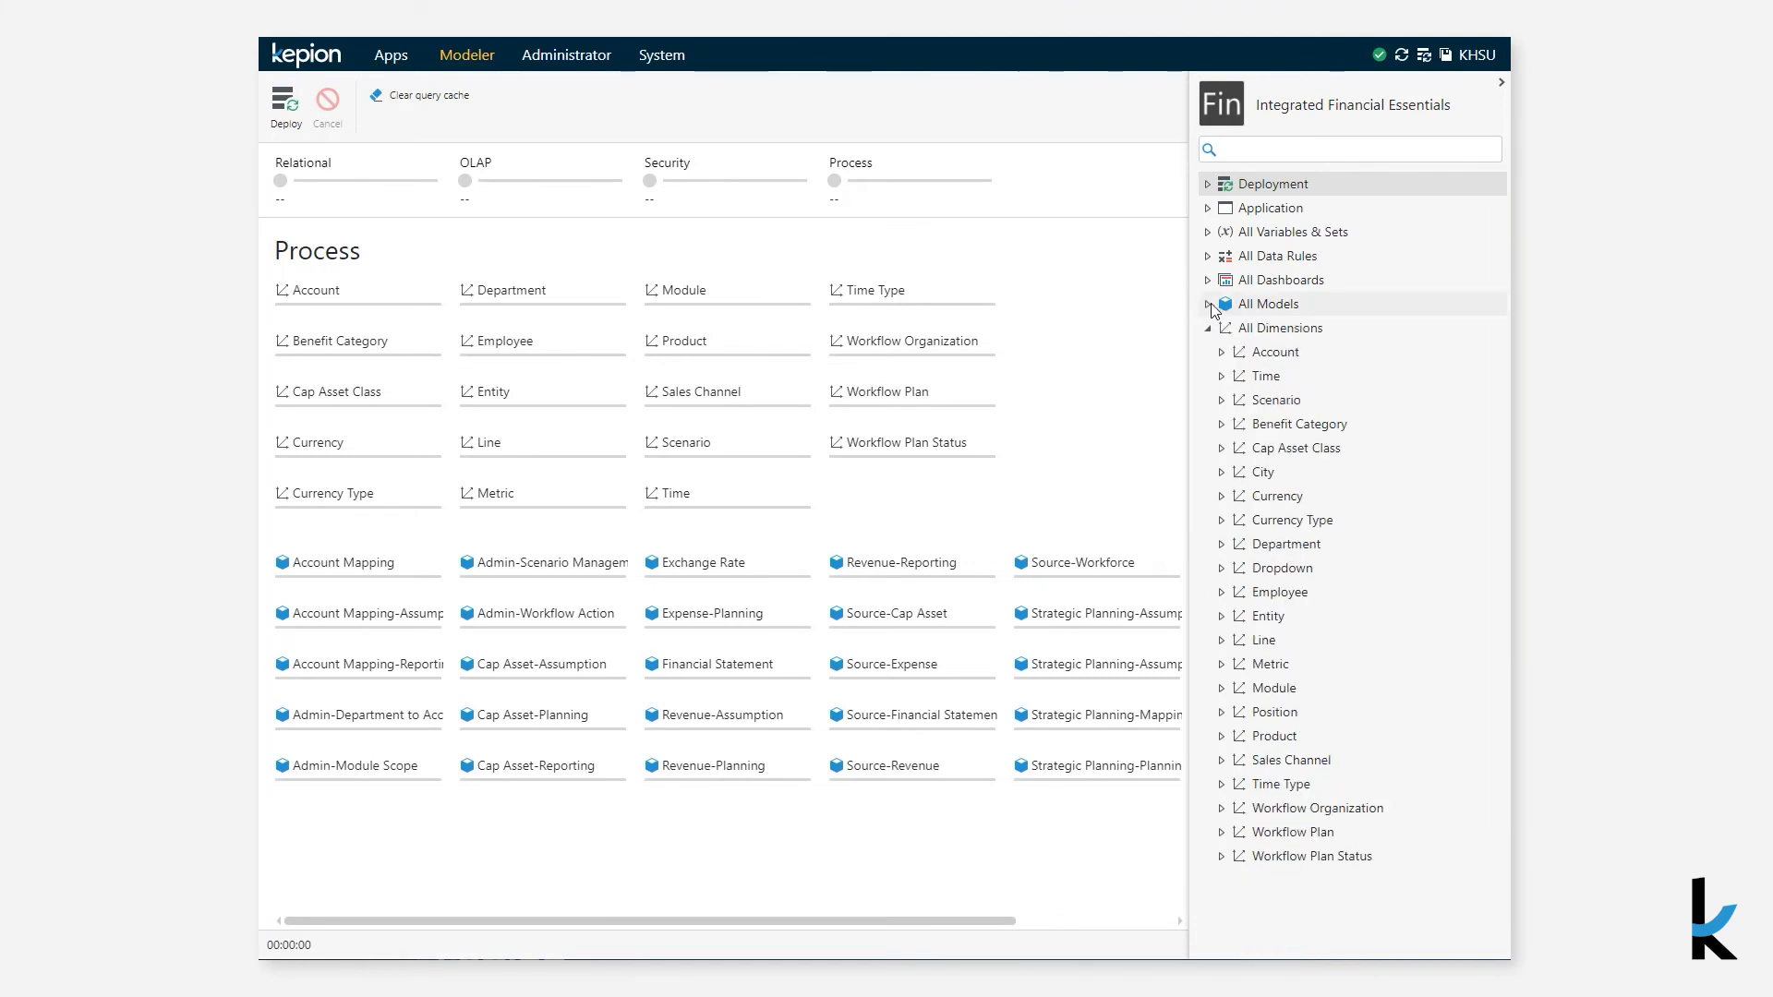
# - Browse the application's dimensions, models, dashboards, data rules and variables lists
pyautogui.click(1251, 330)
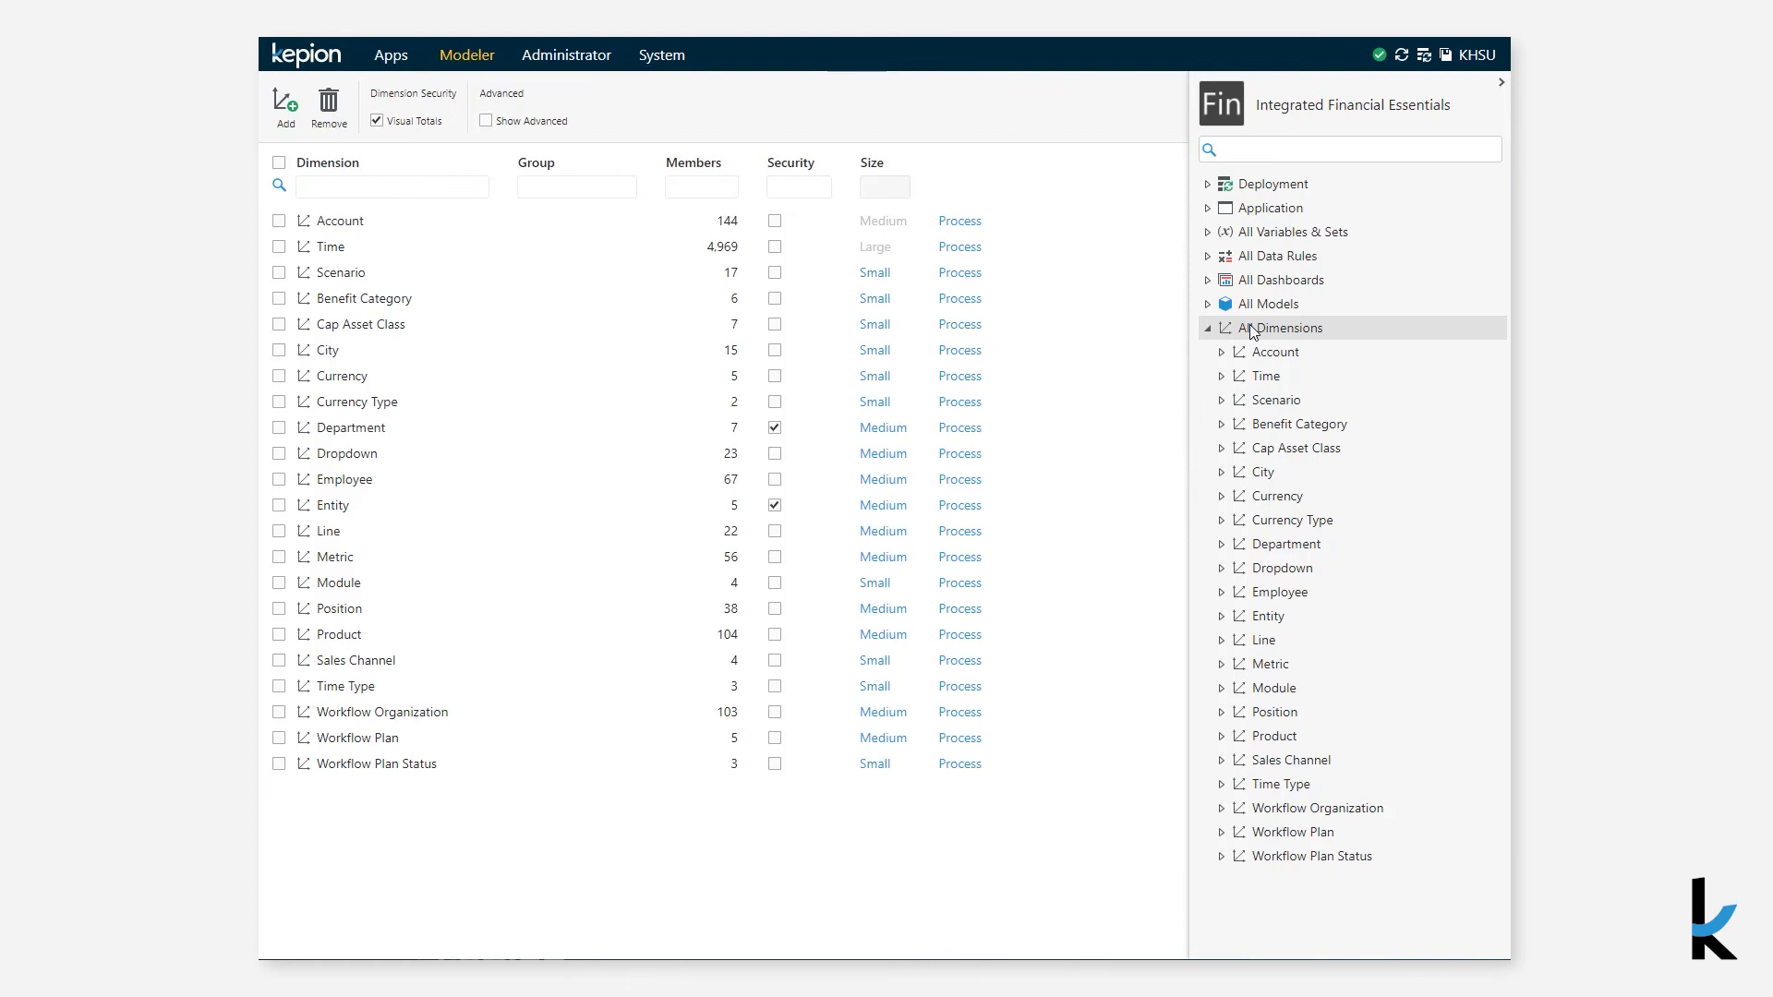
pyautogui.click(1256, 308)
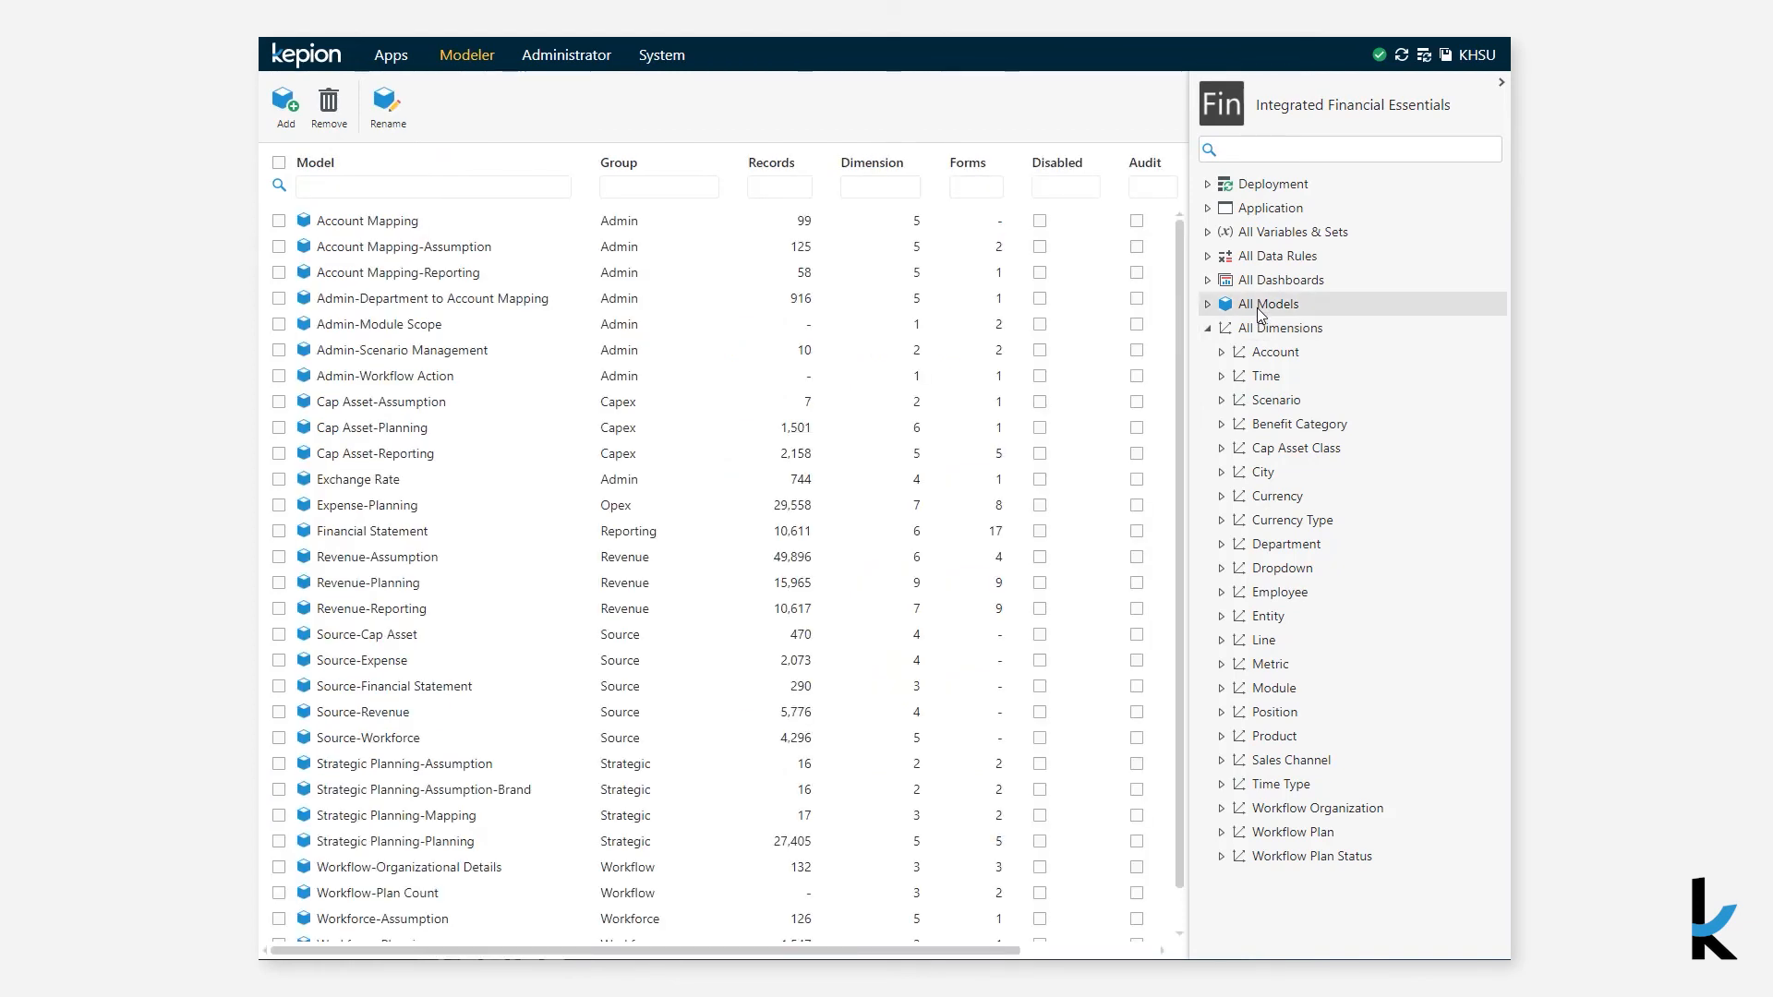
pyautogui.click(1265, 281)
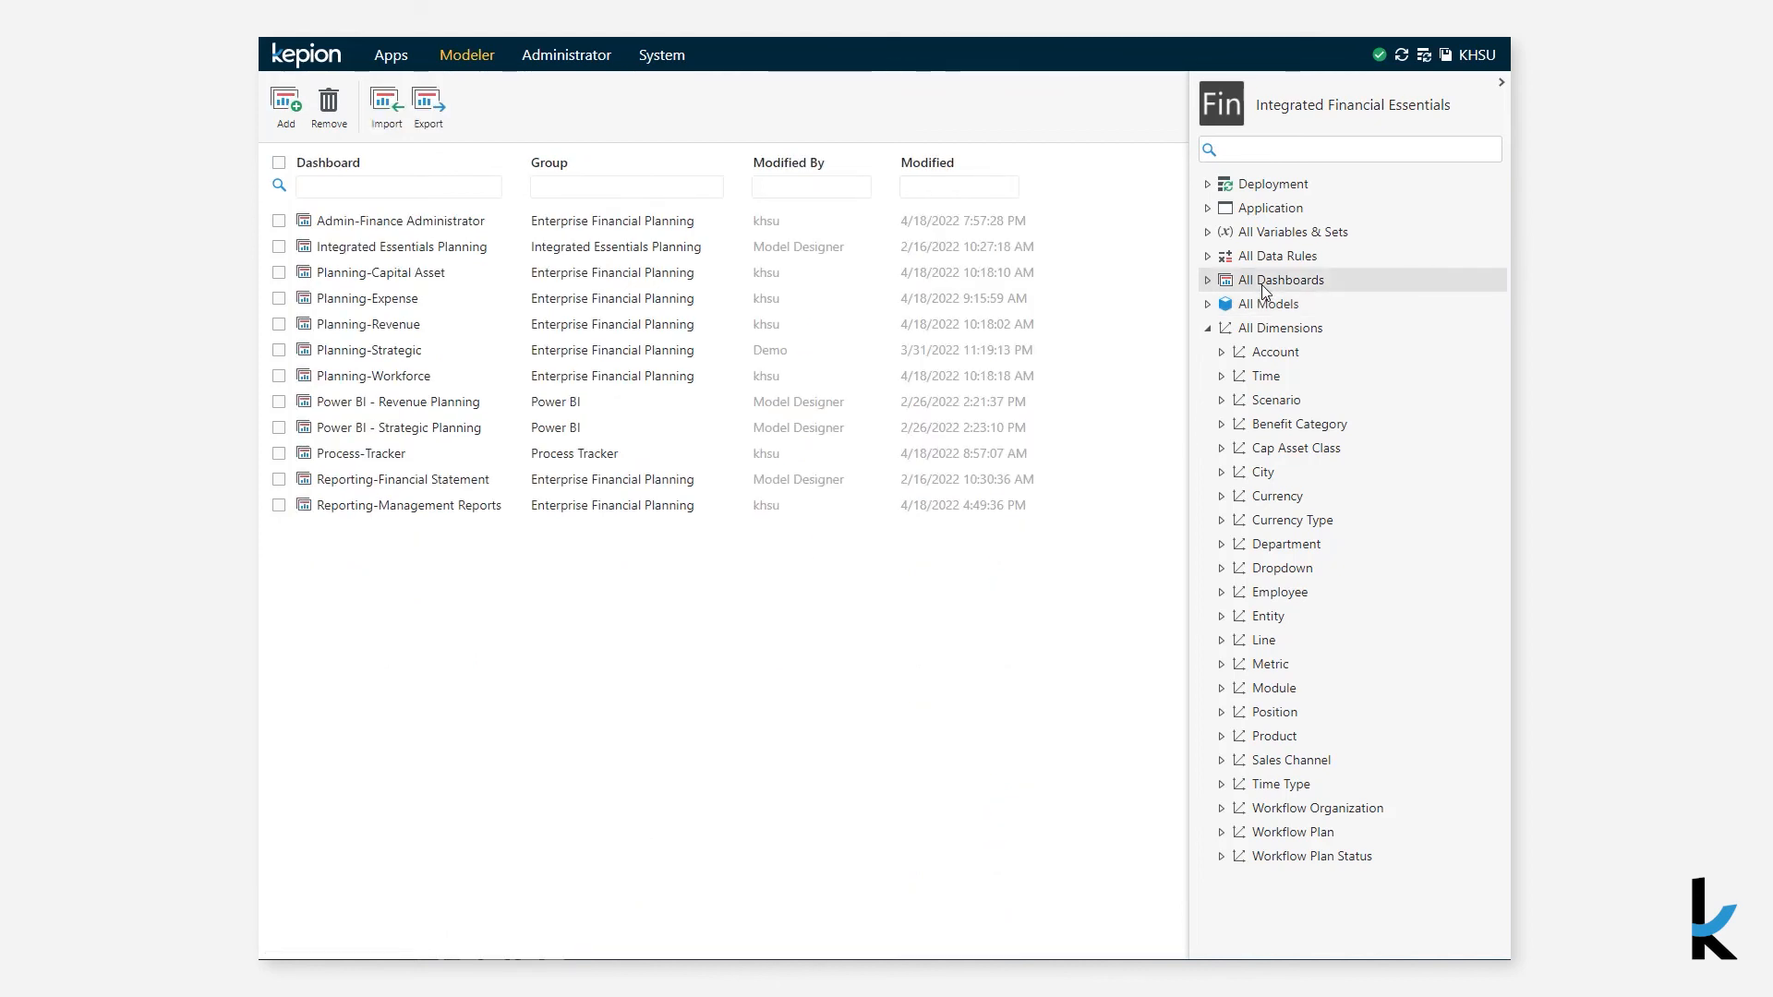
pyautogui.click(1264, 263)
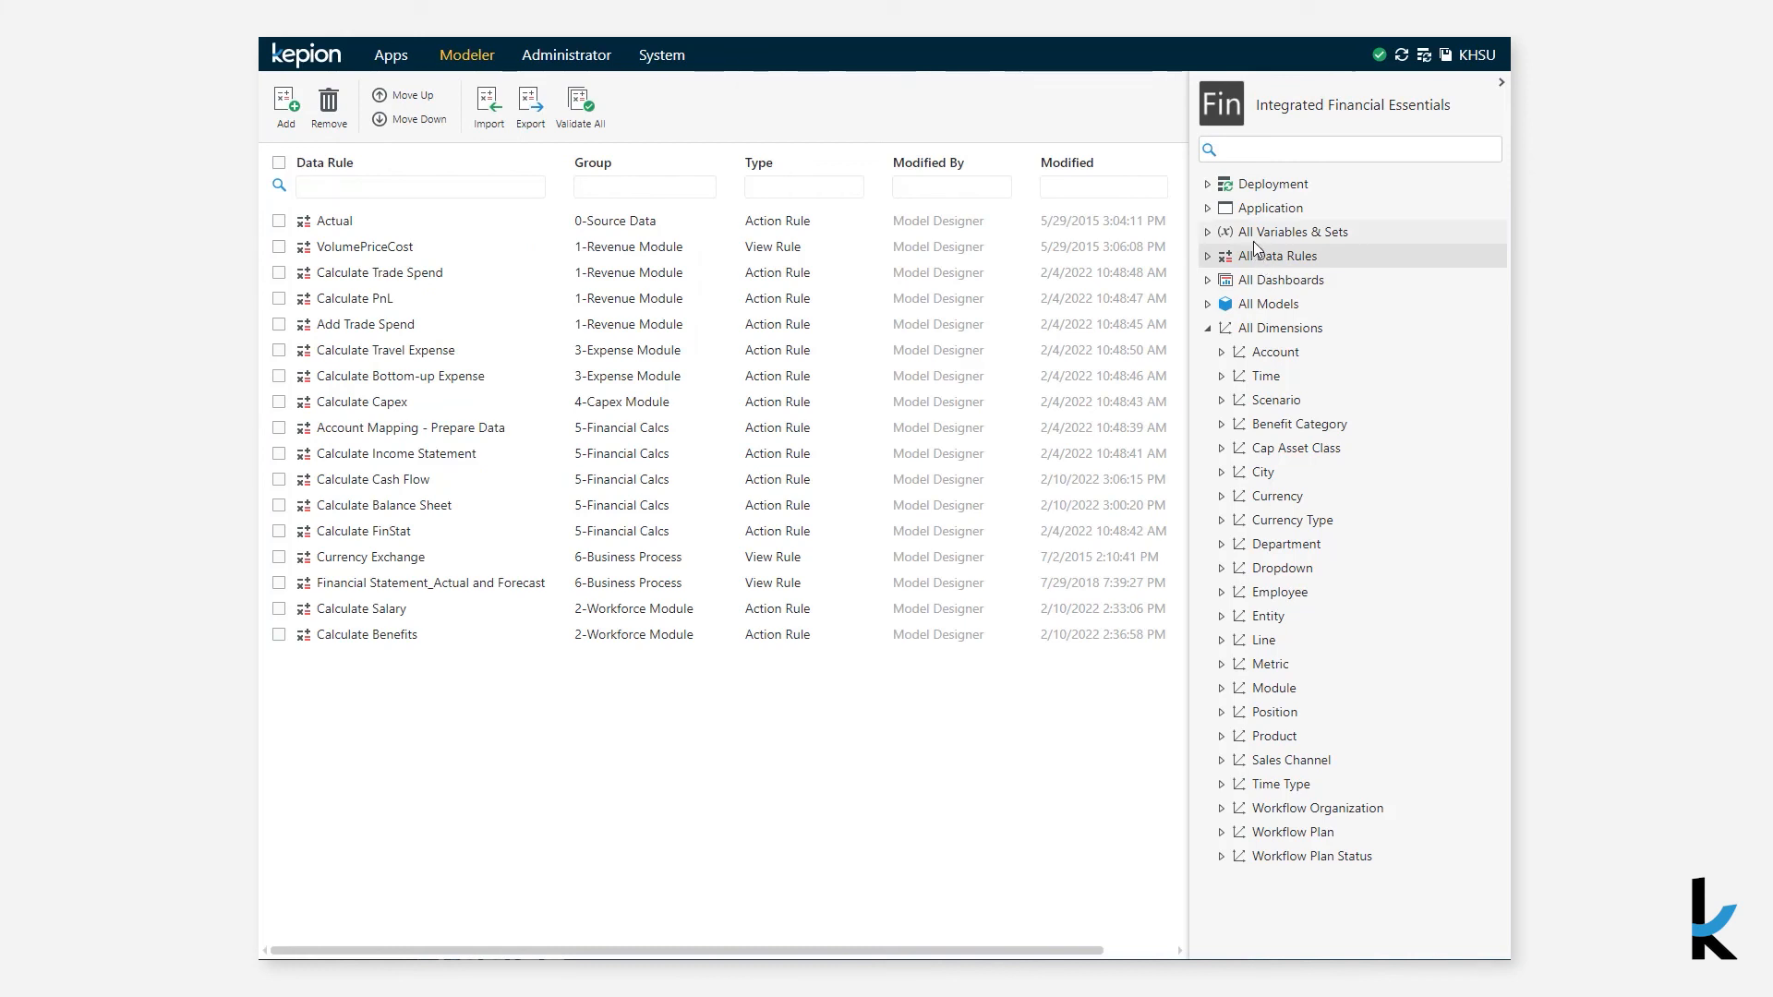
pyautogui.click(1252, 236)
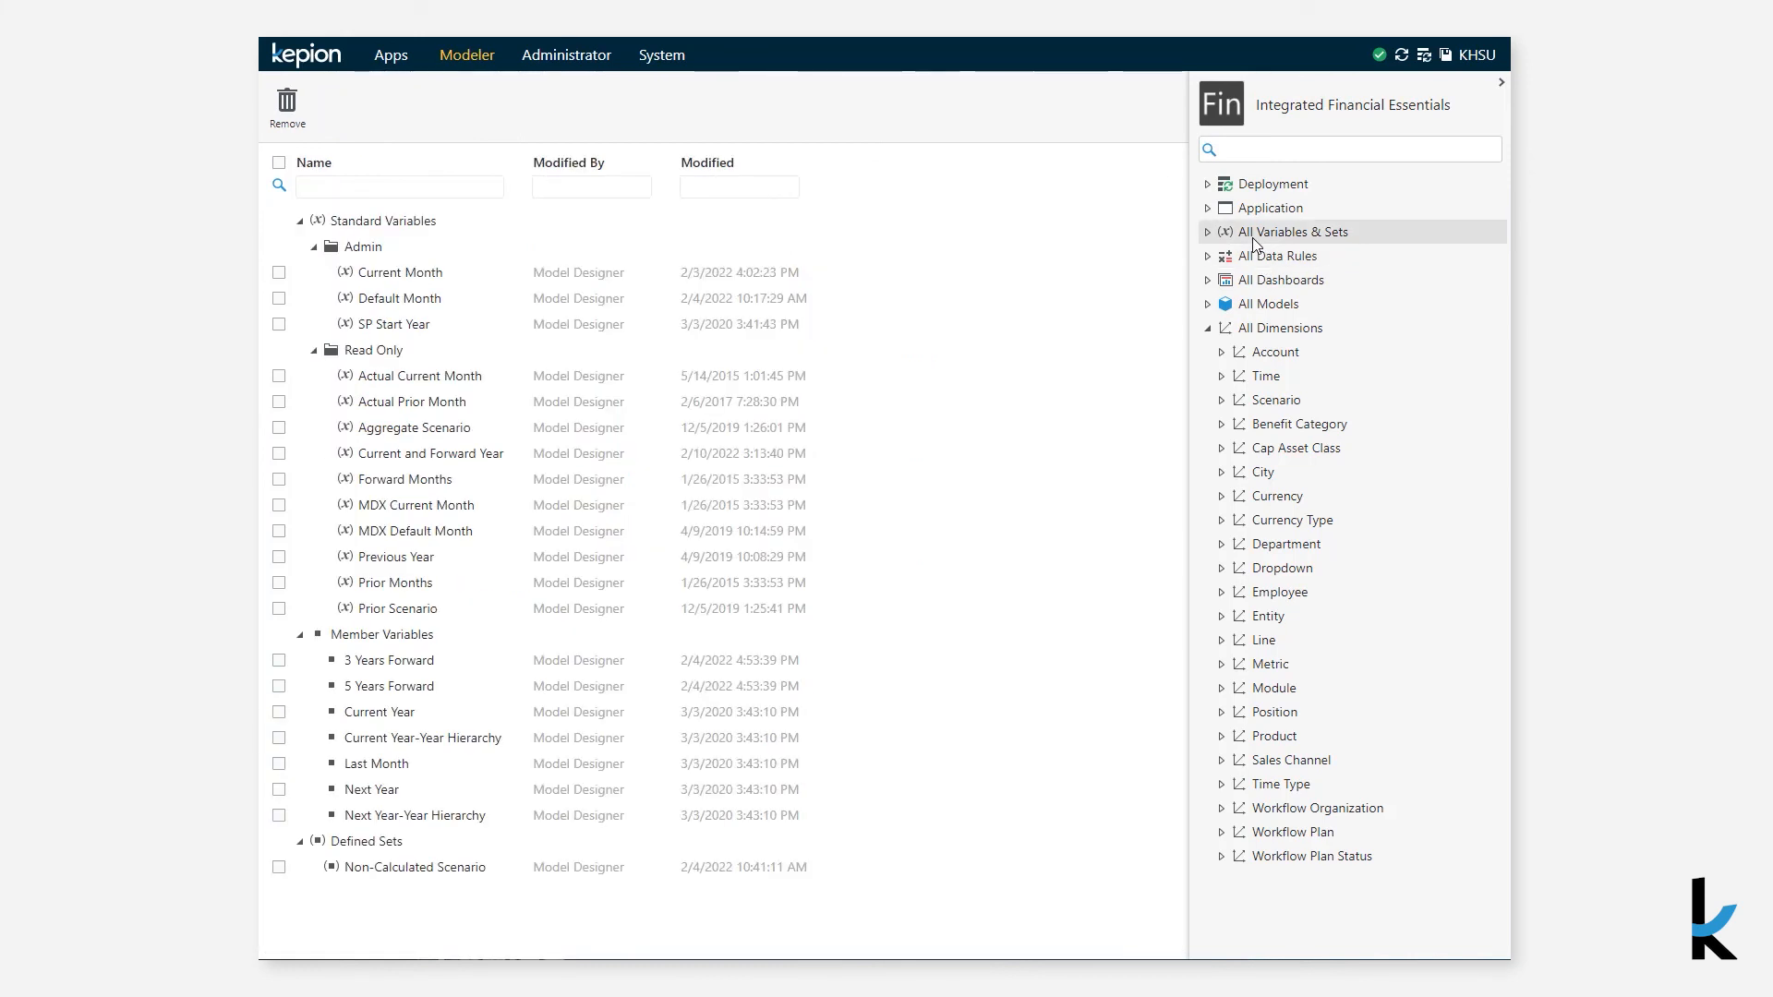
# - Review the Application and Deployment pages, then open the Account dimension's Account member list
pyautogui.click(1254, 216)
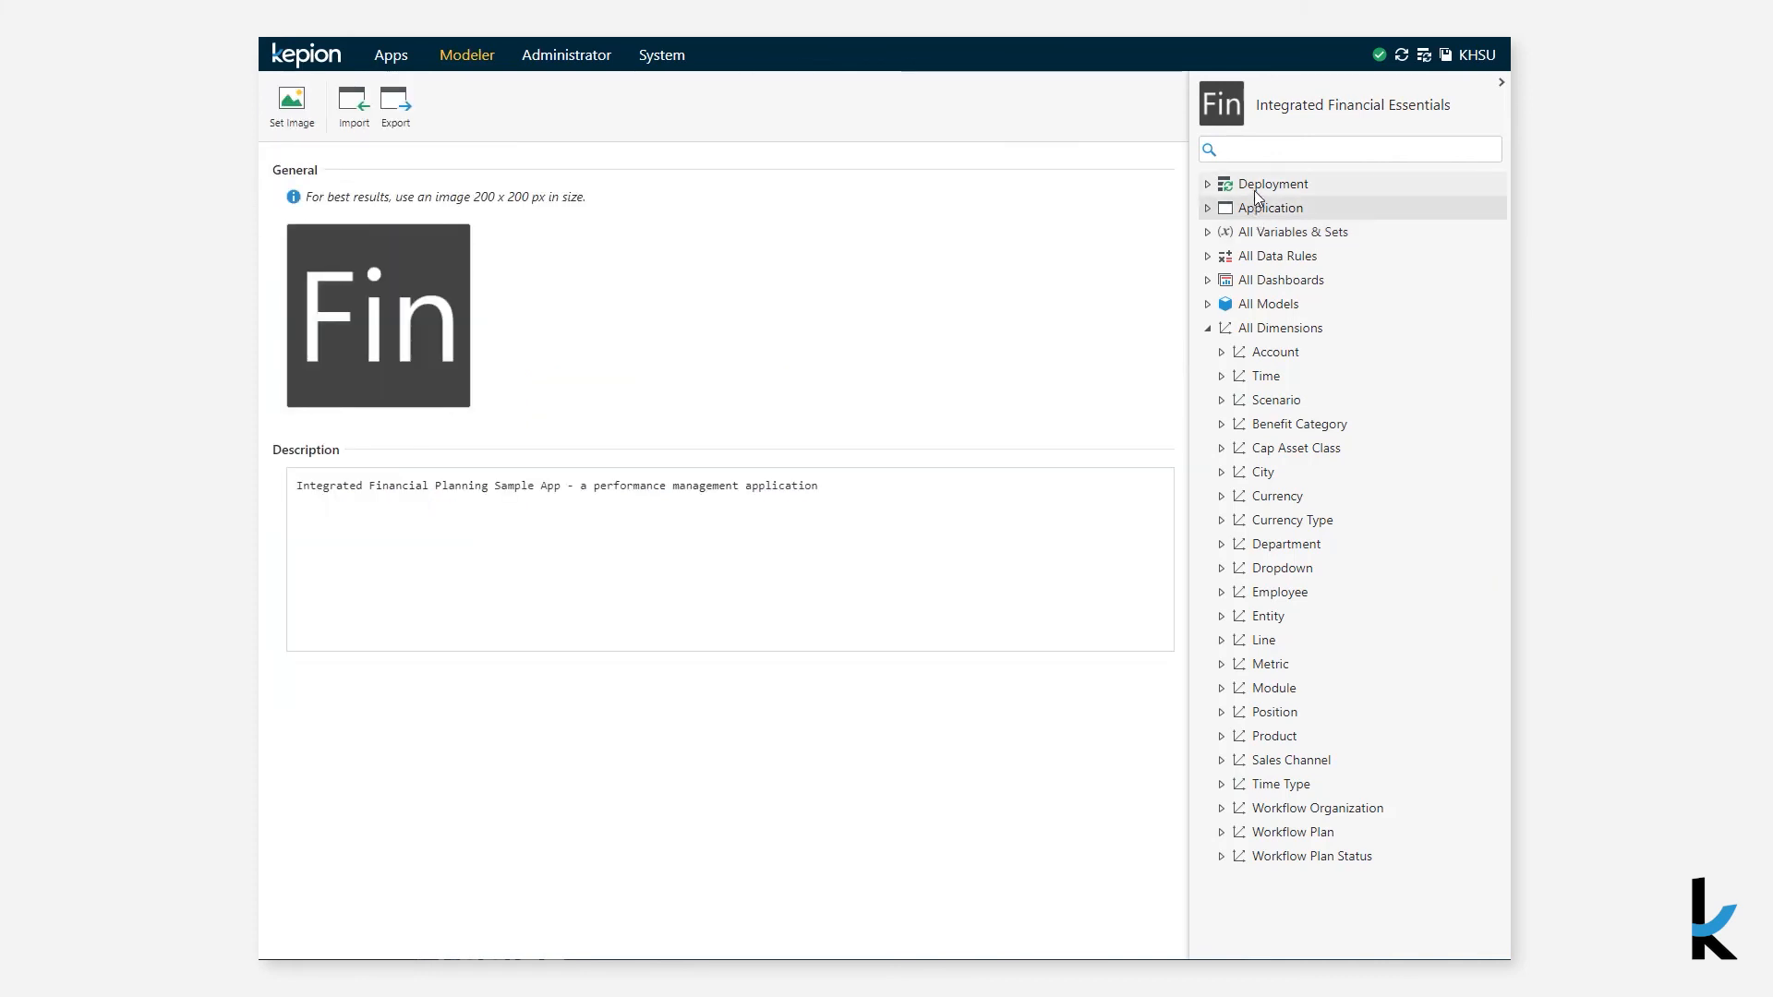
pyautogui.click(1255, 188)
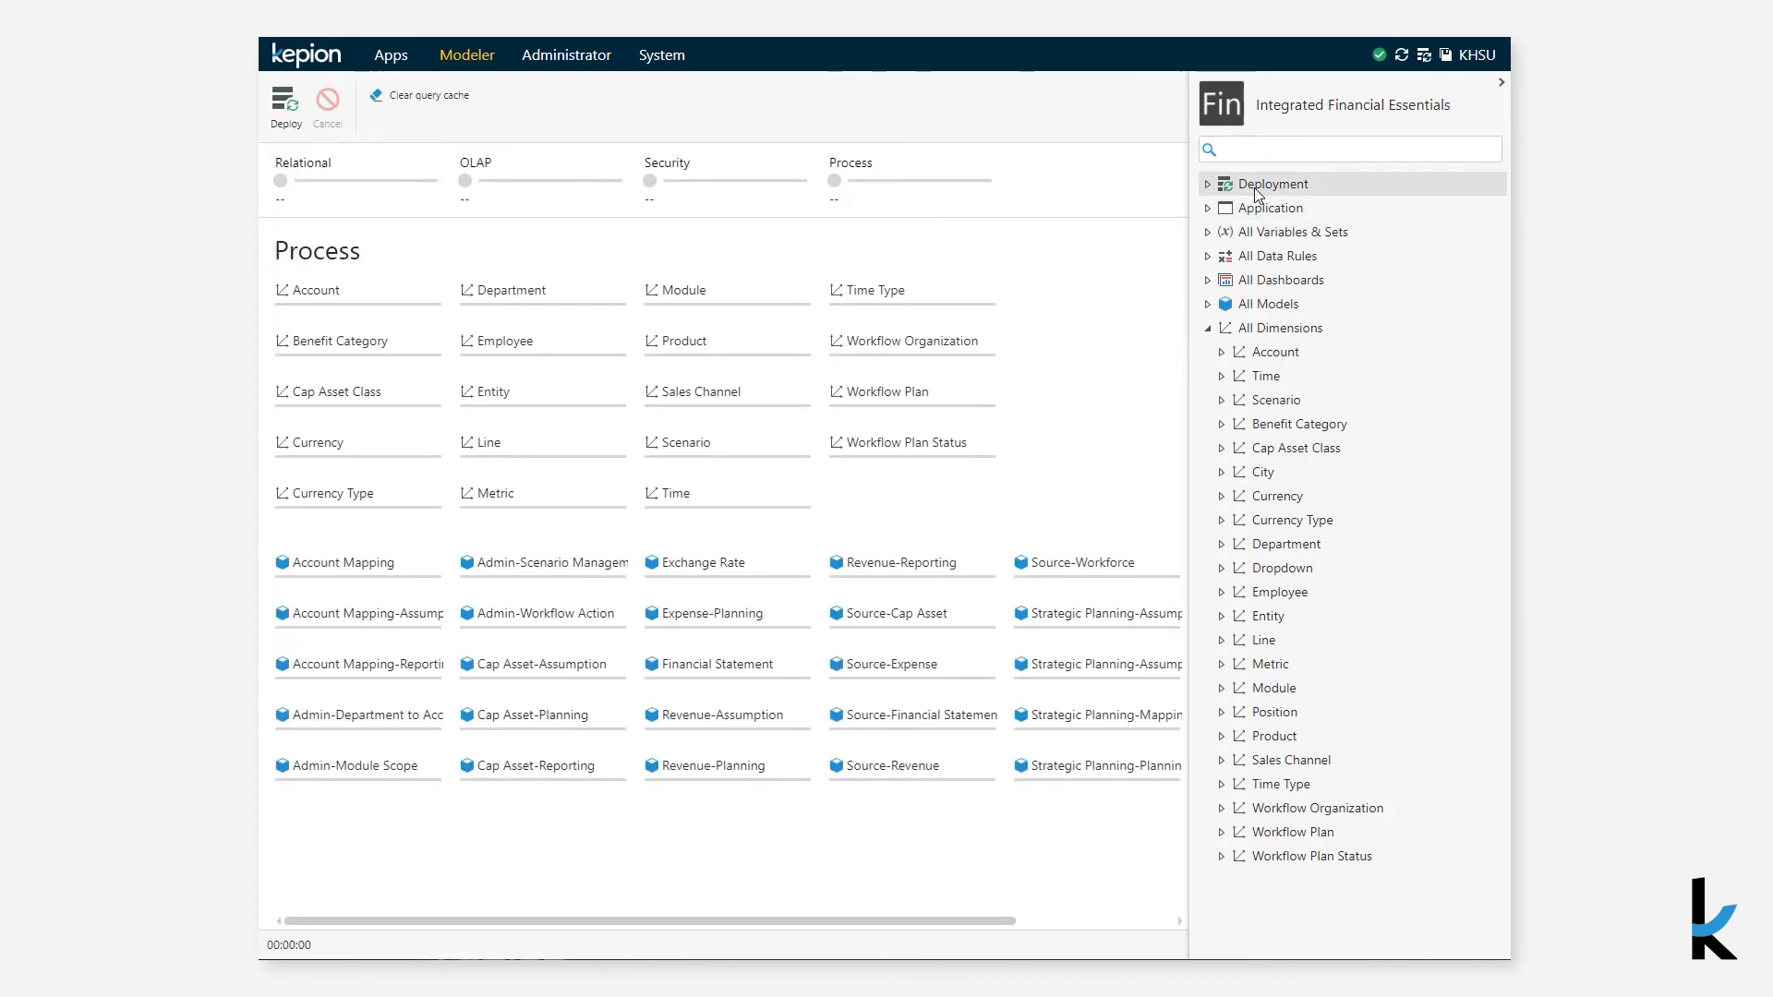
pyautogui.click(1253, 353)
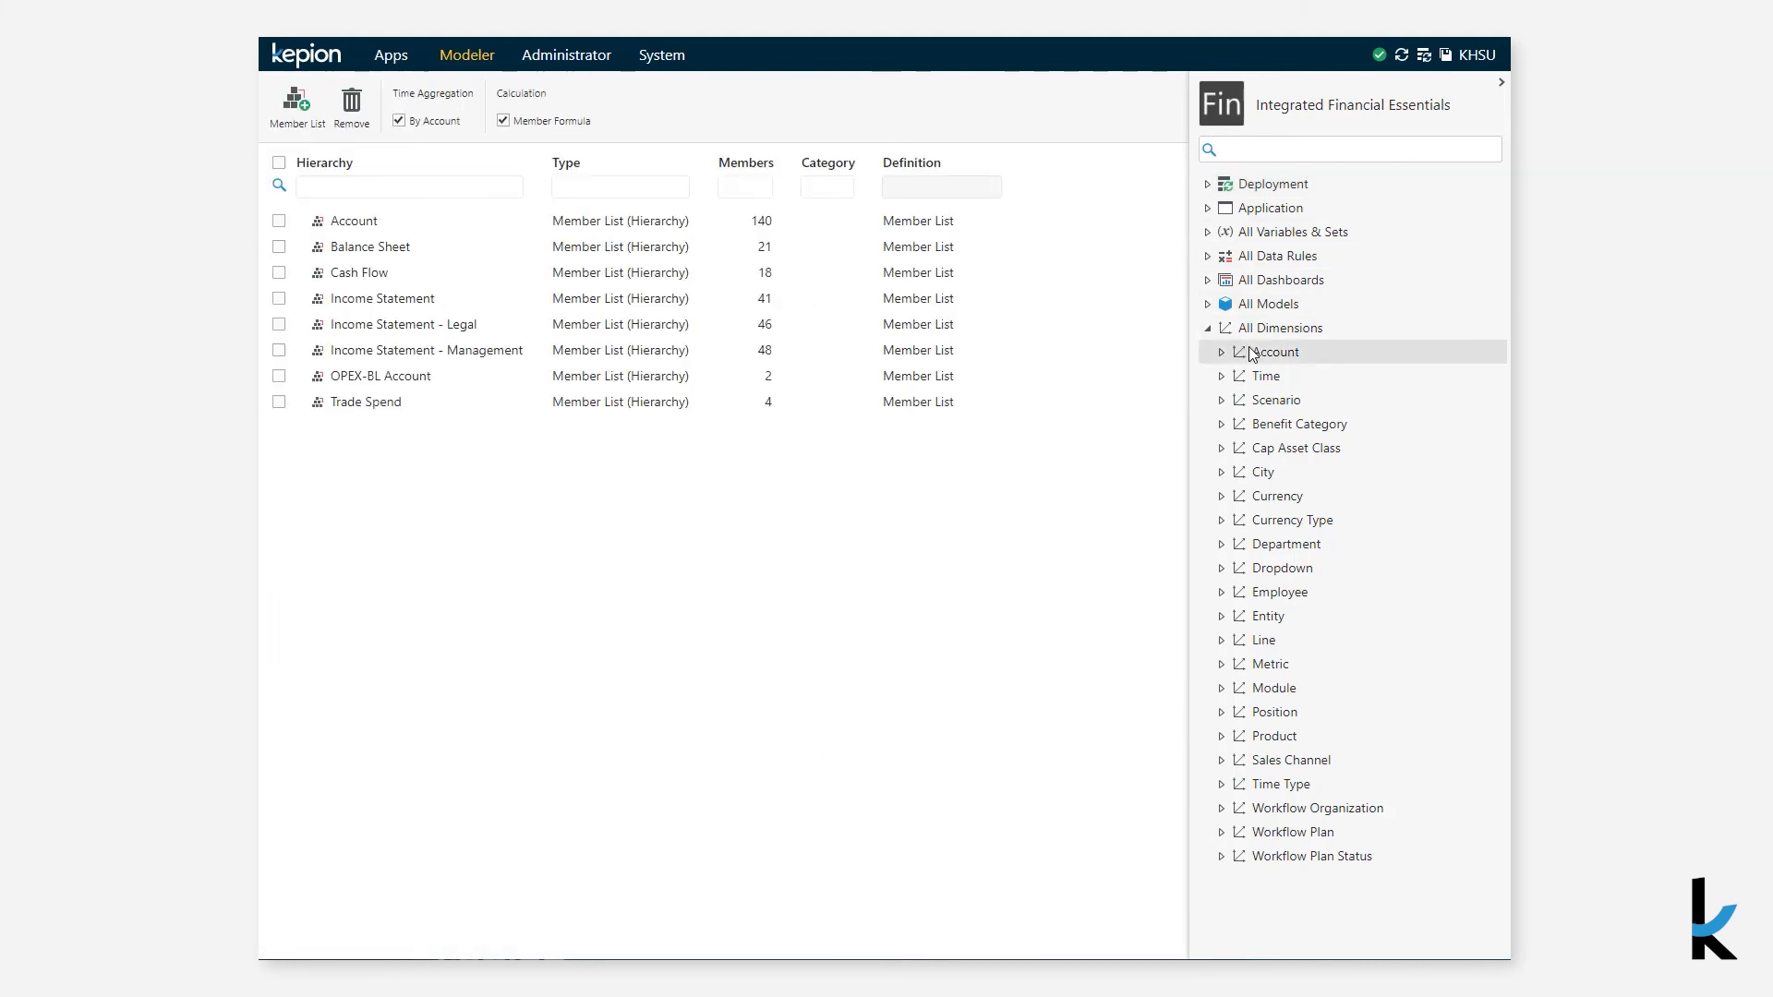
pyautogui.click(1222, 351)
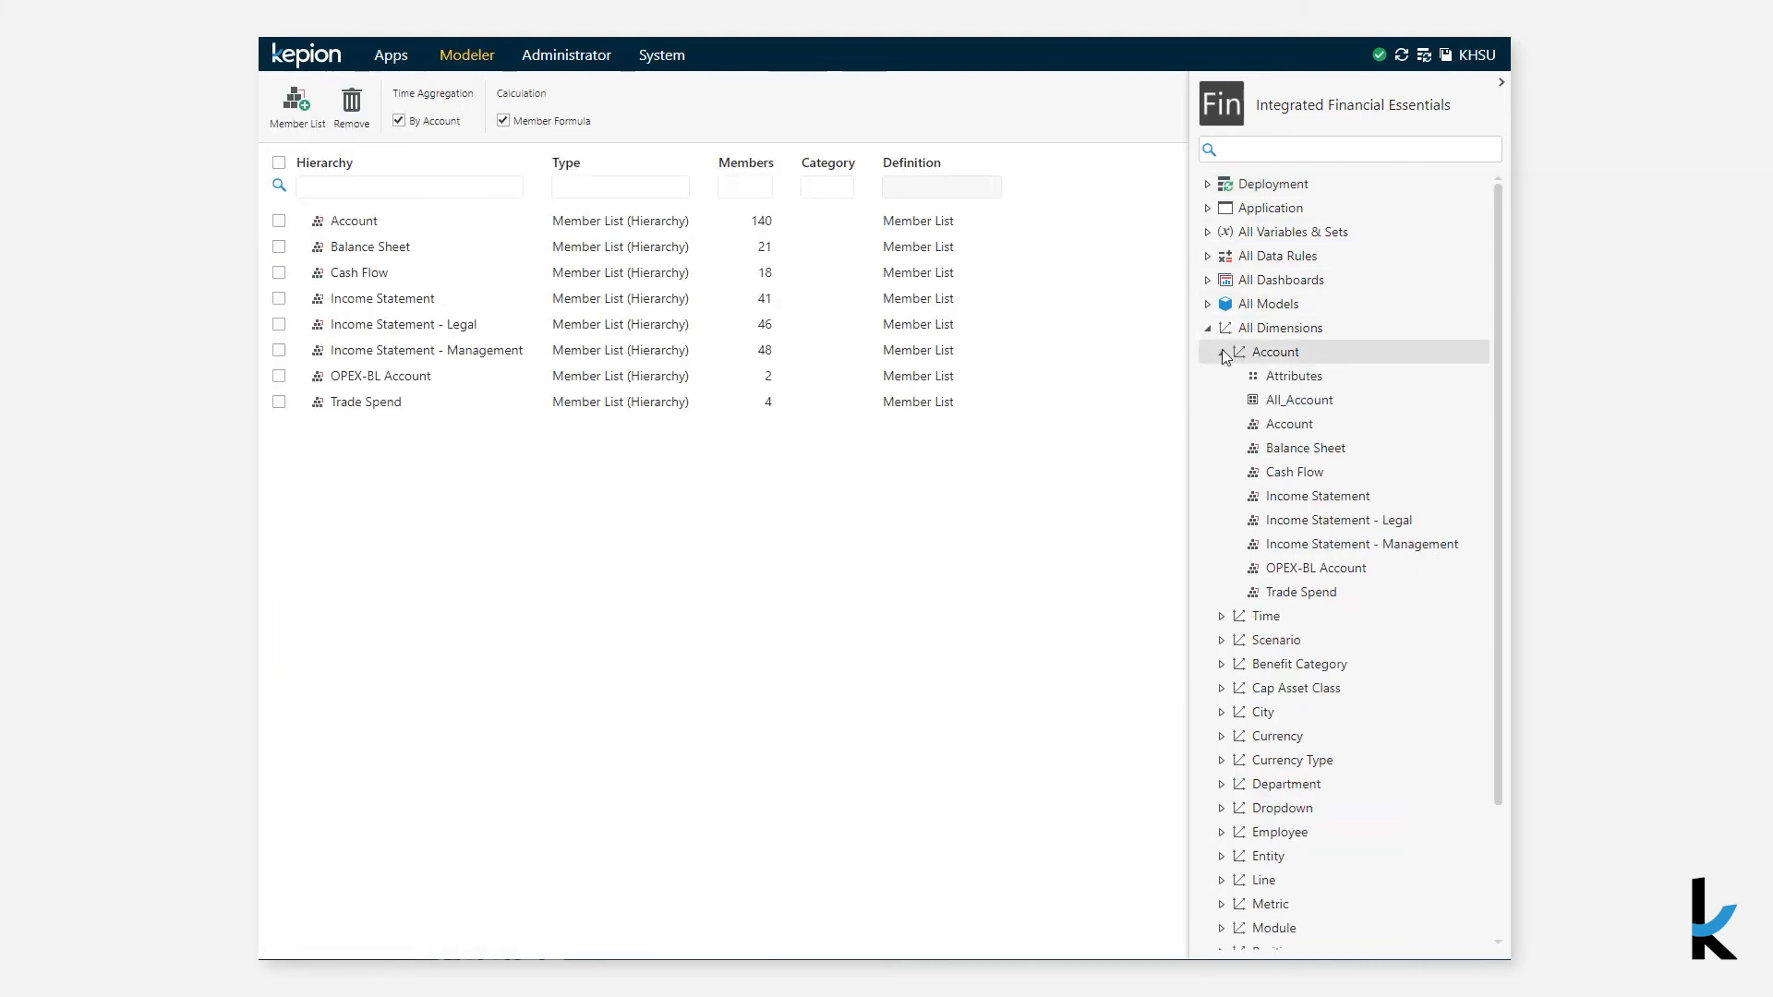
pyautogui.click(1268, 426)
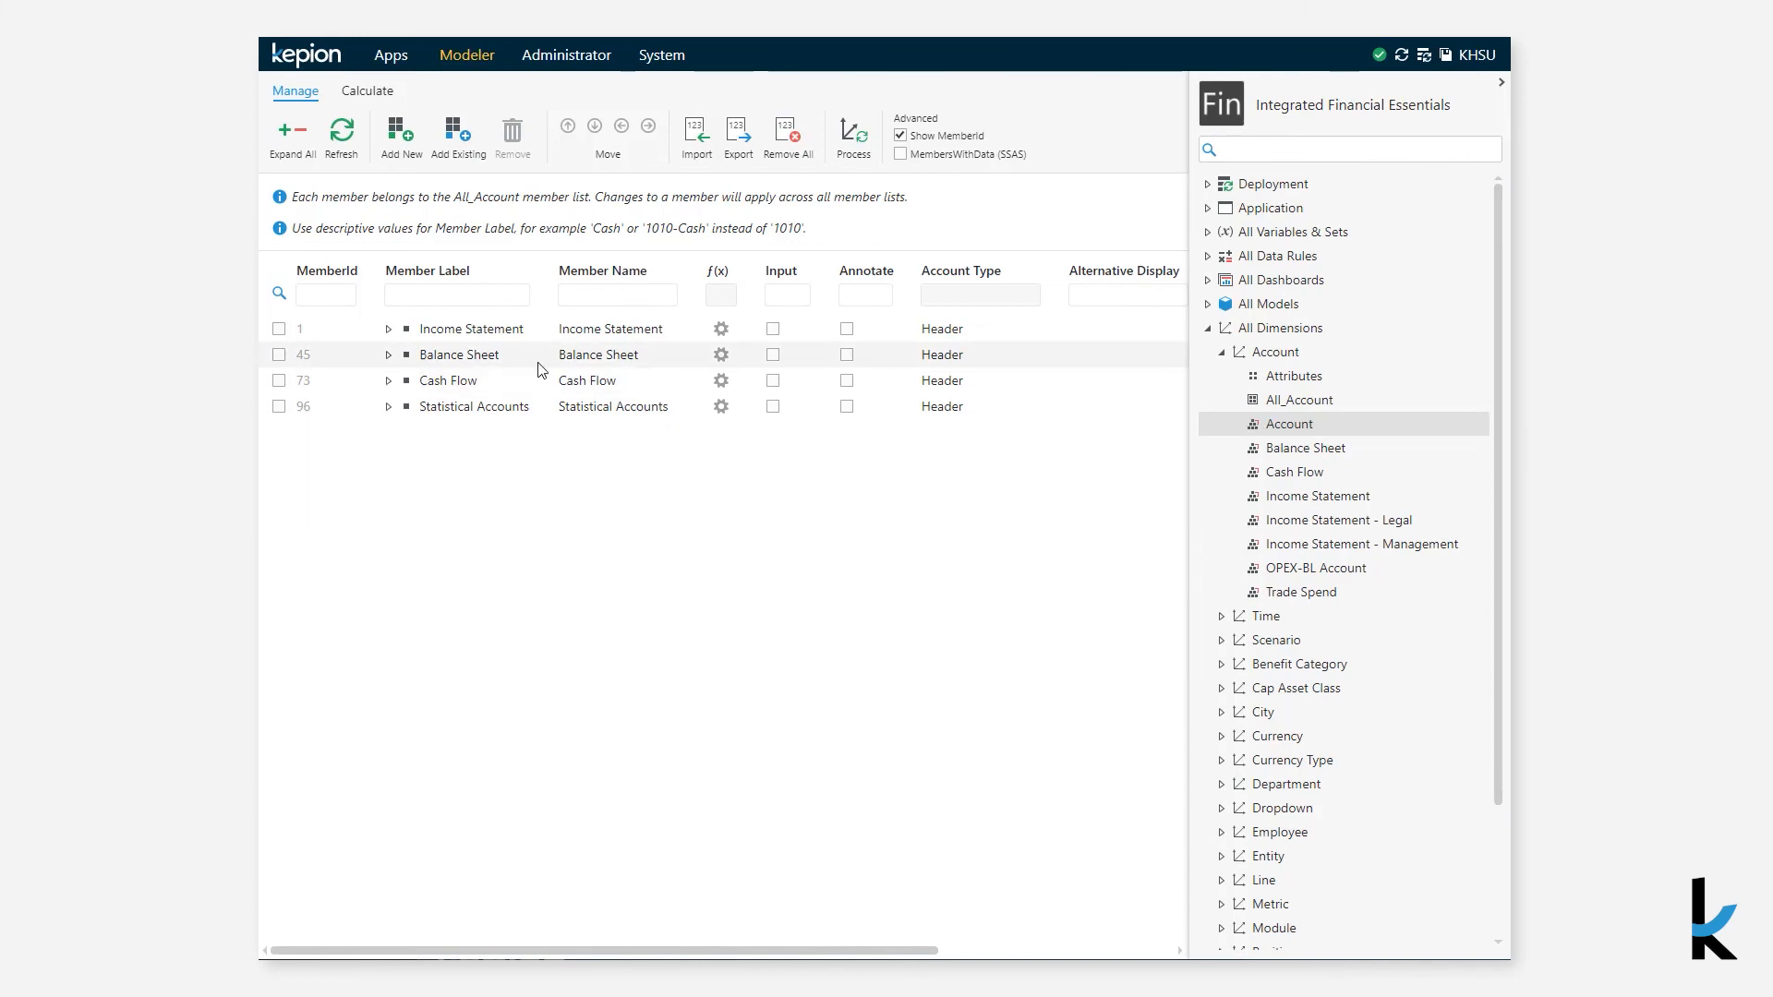
# - Expand the Income Statement hierarchy down to Product Revenue and inspect its account type options
pyautogui.click(389, 330)
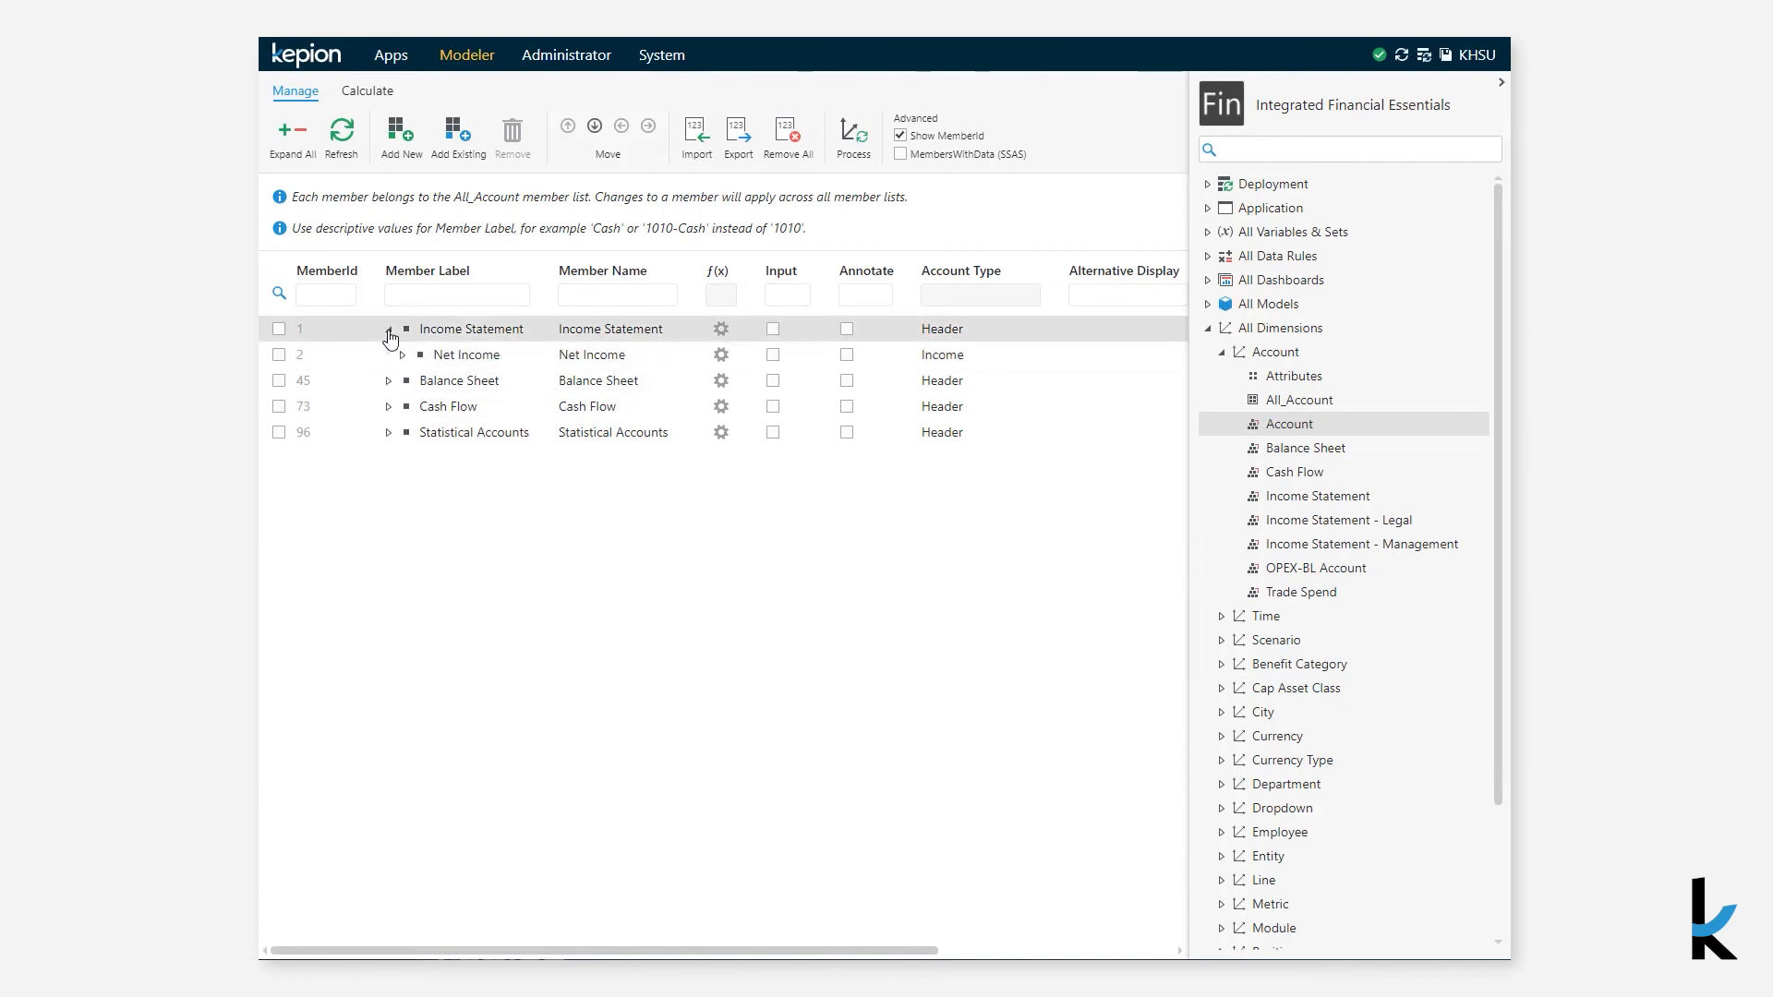
pyautogui.click(404, 355)
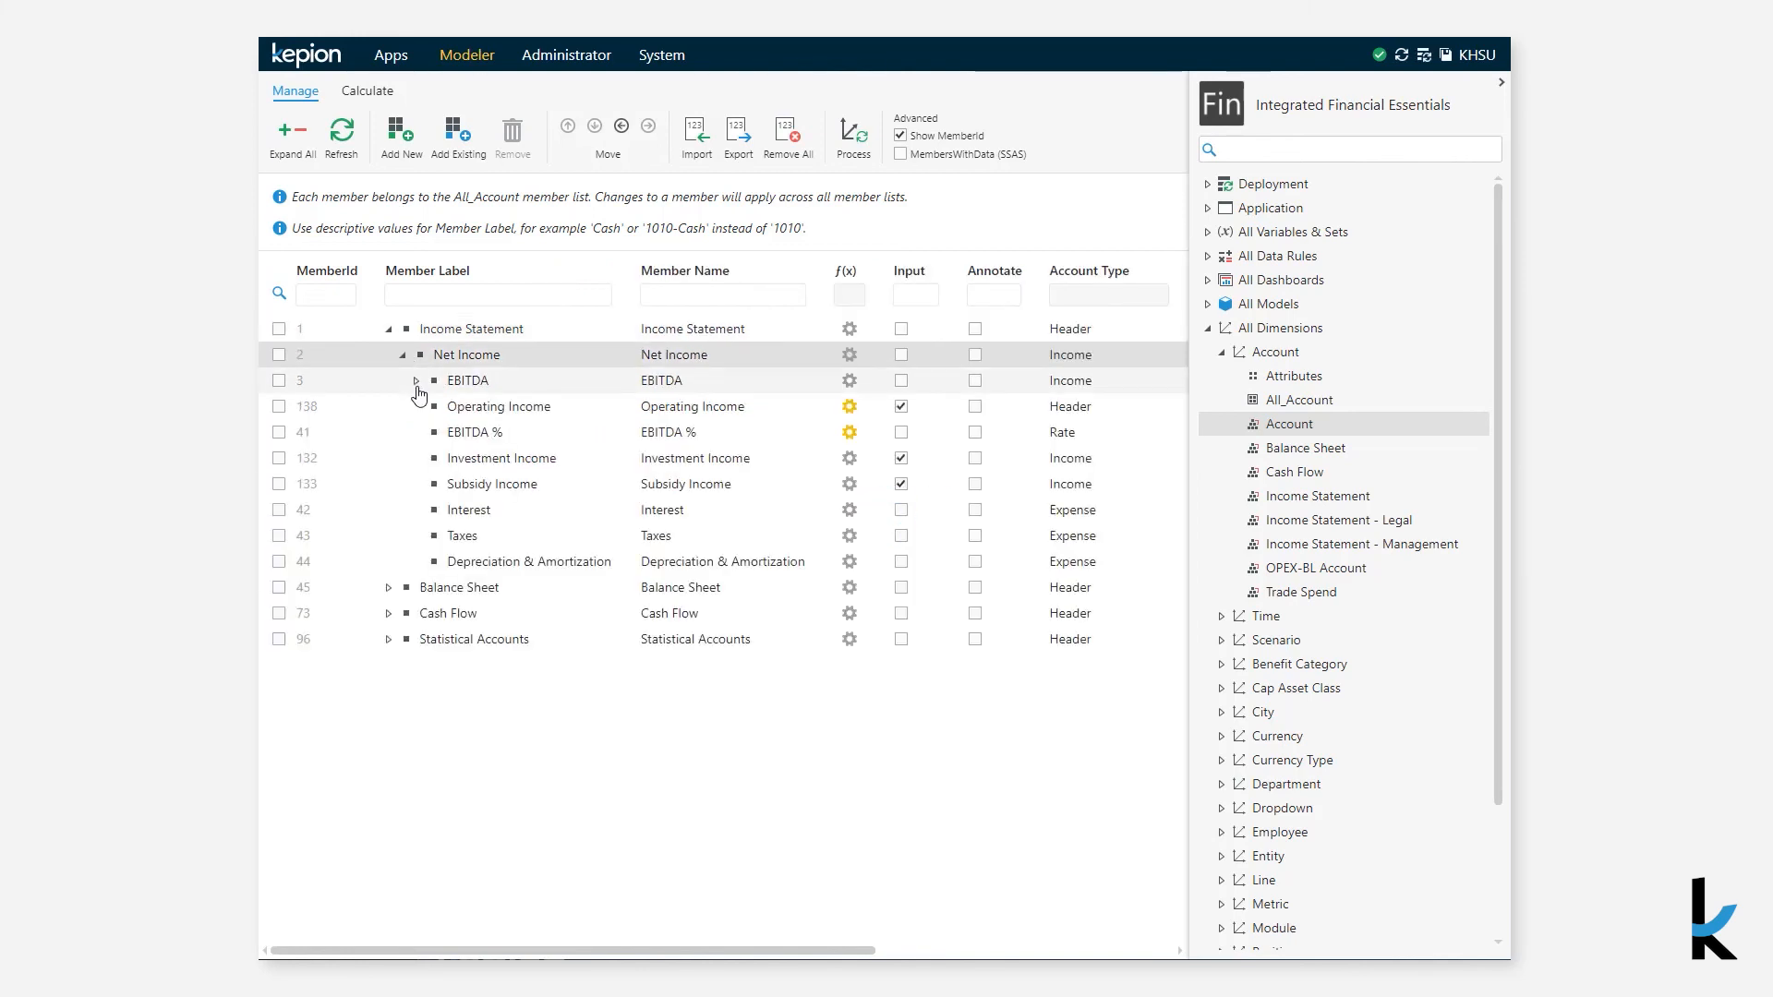
pyautogui.click(417, 382)
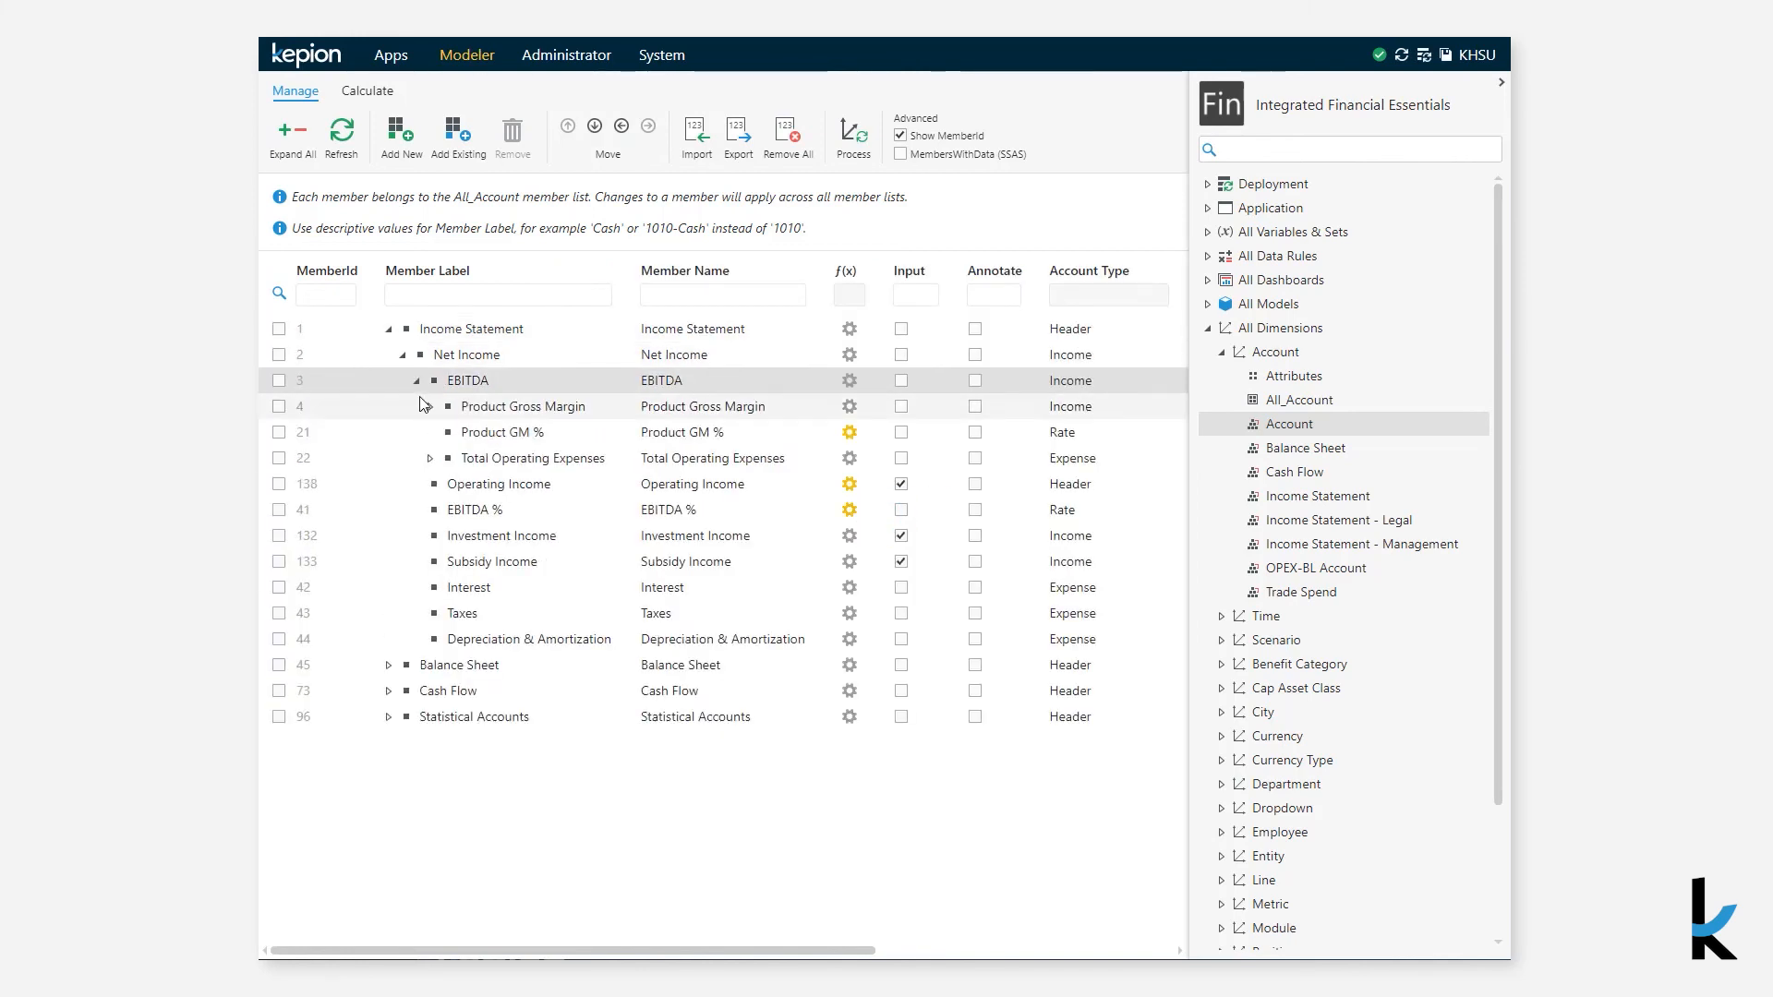
pyautogui.click(429, 408)
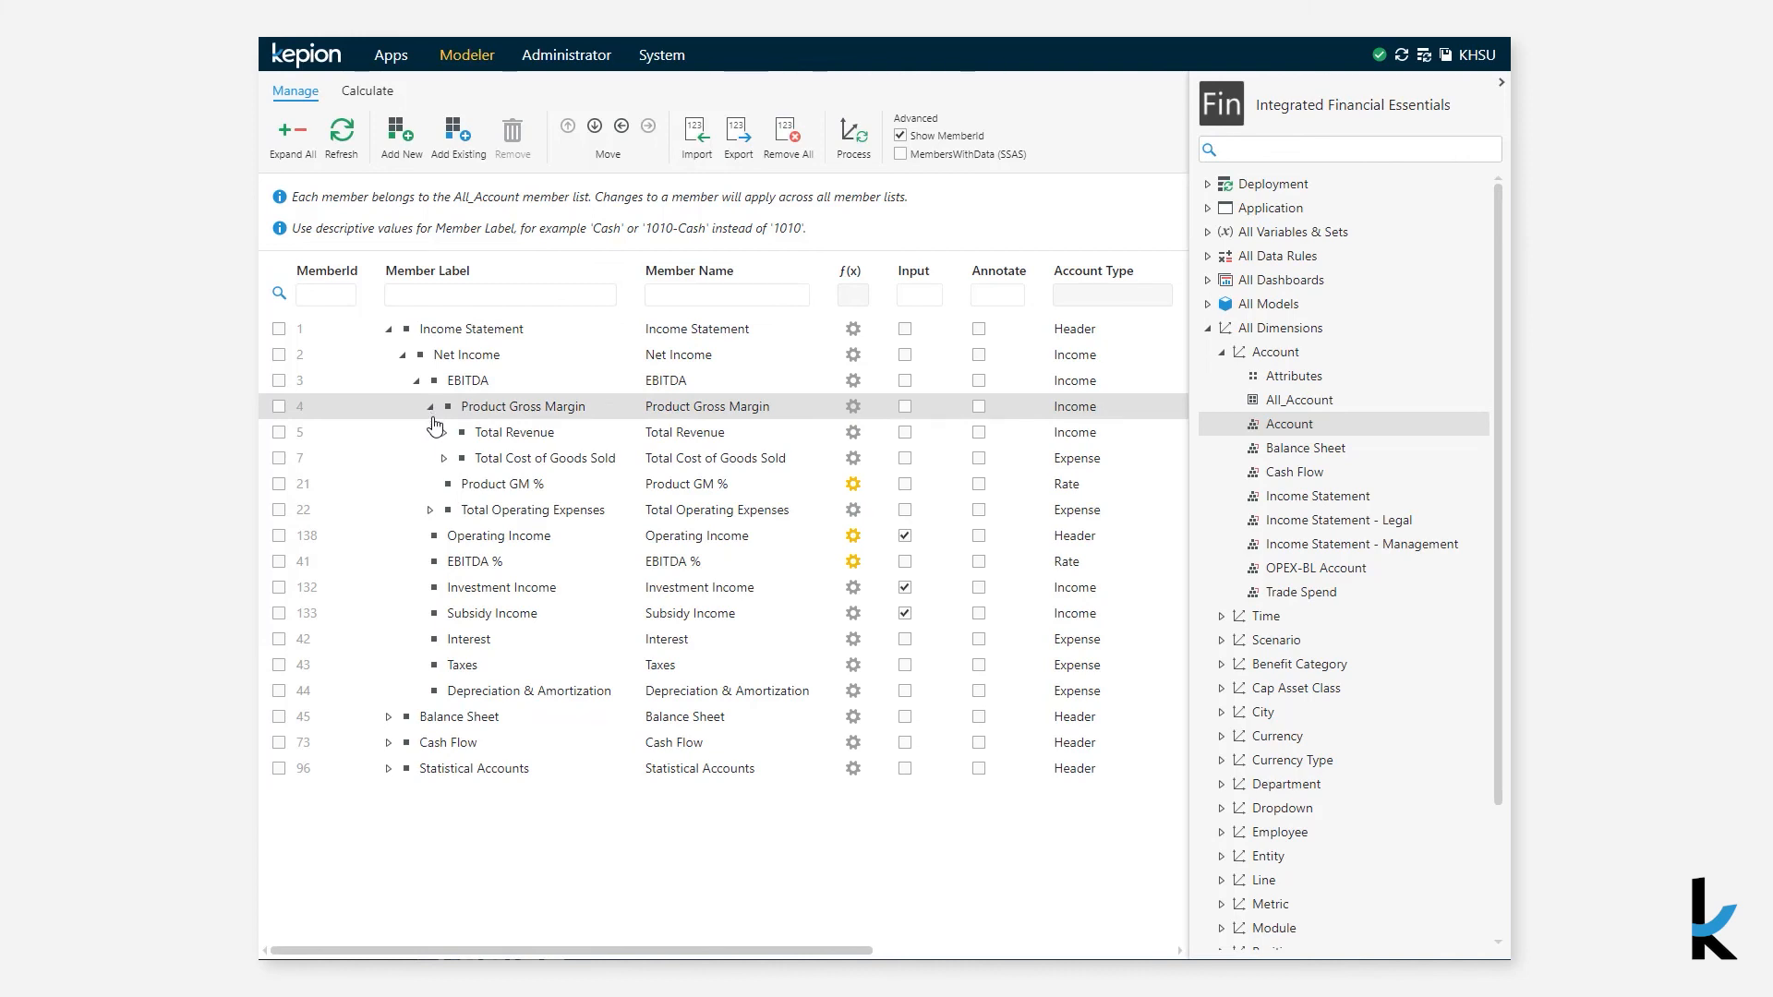
pyautogui.click(441, 434)
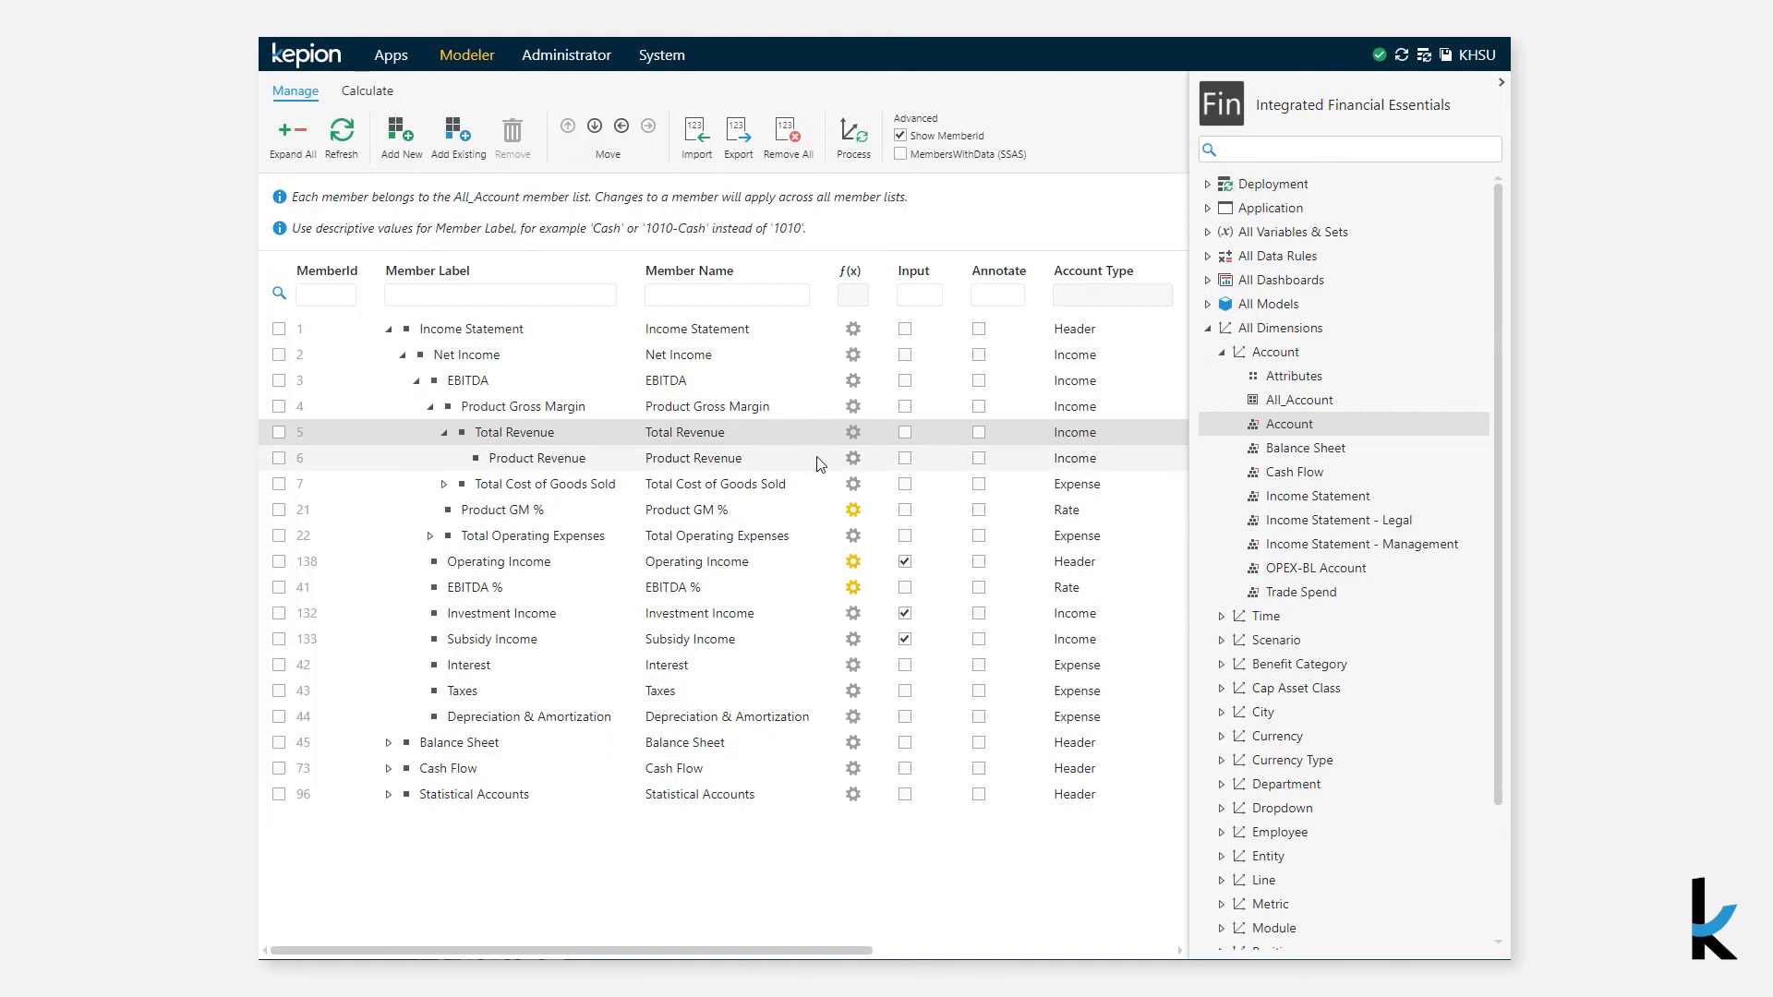
pyautogui.click(1079, 463)
pyautogui.click(1079, 464)
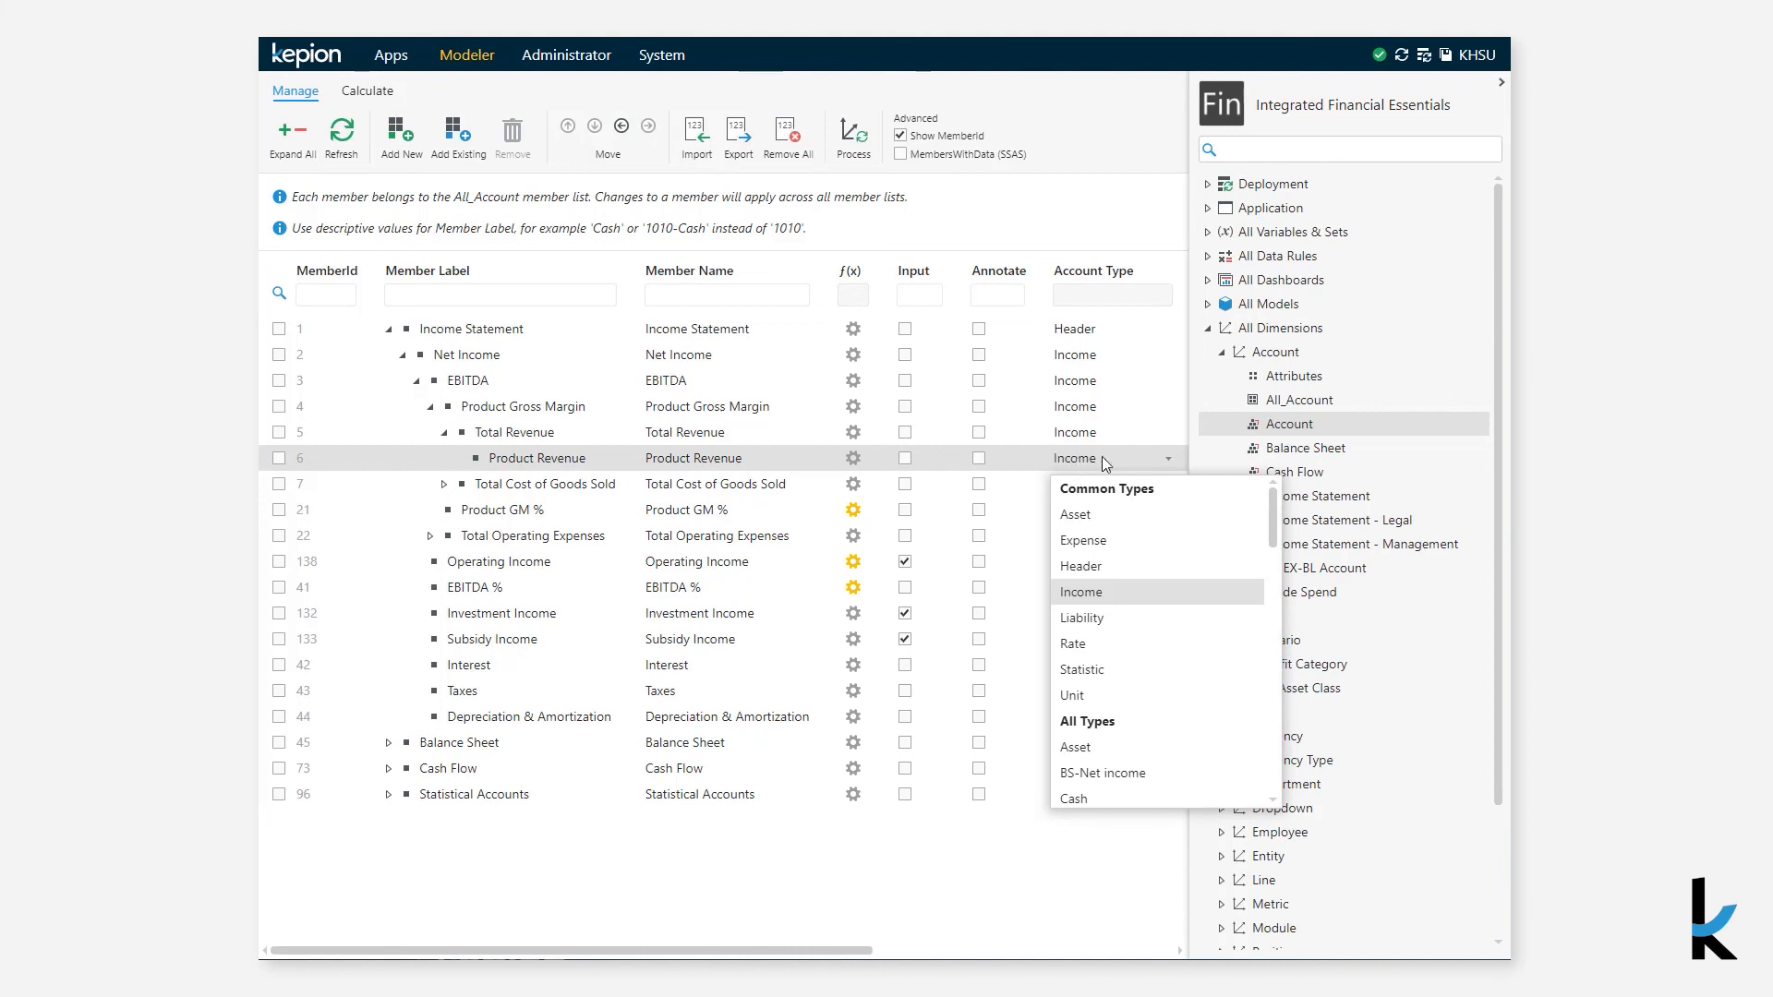
pyautogui.moveTo(1274, 511); pyautogui.dragTo(1267, 722)
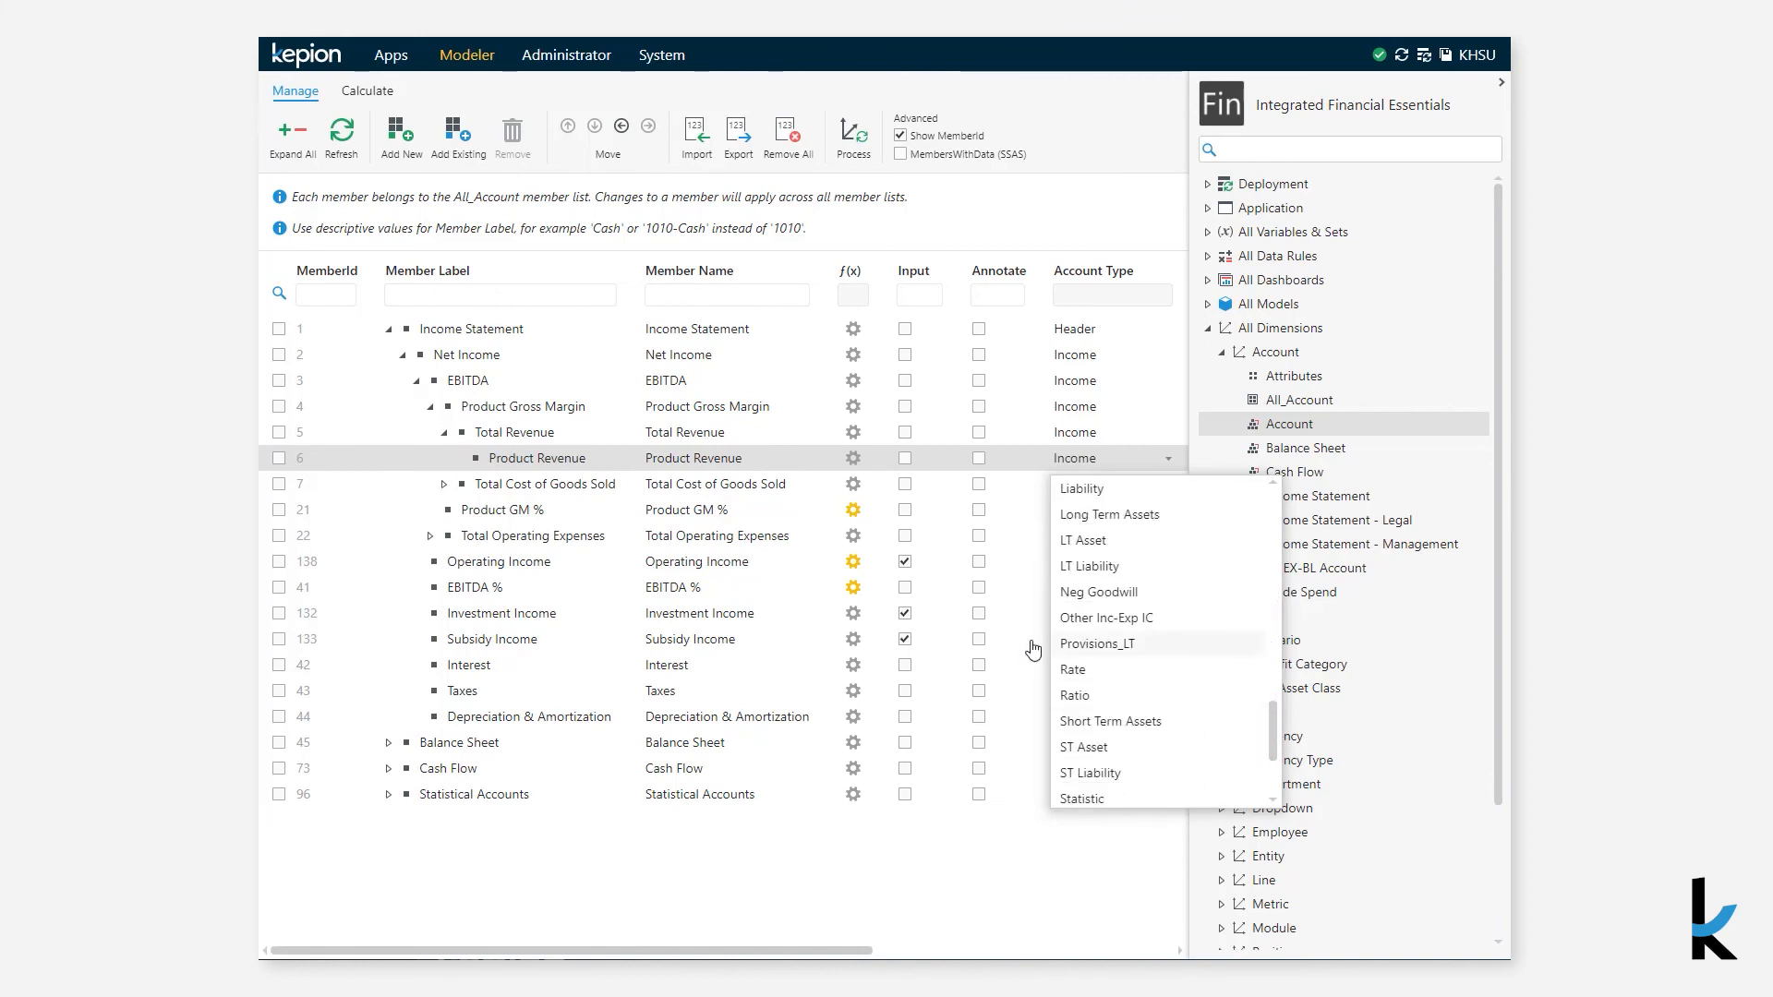
pyautogui.click(538, 490)
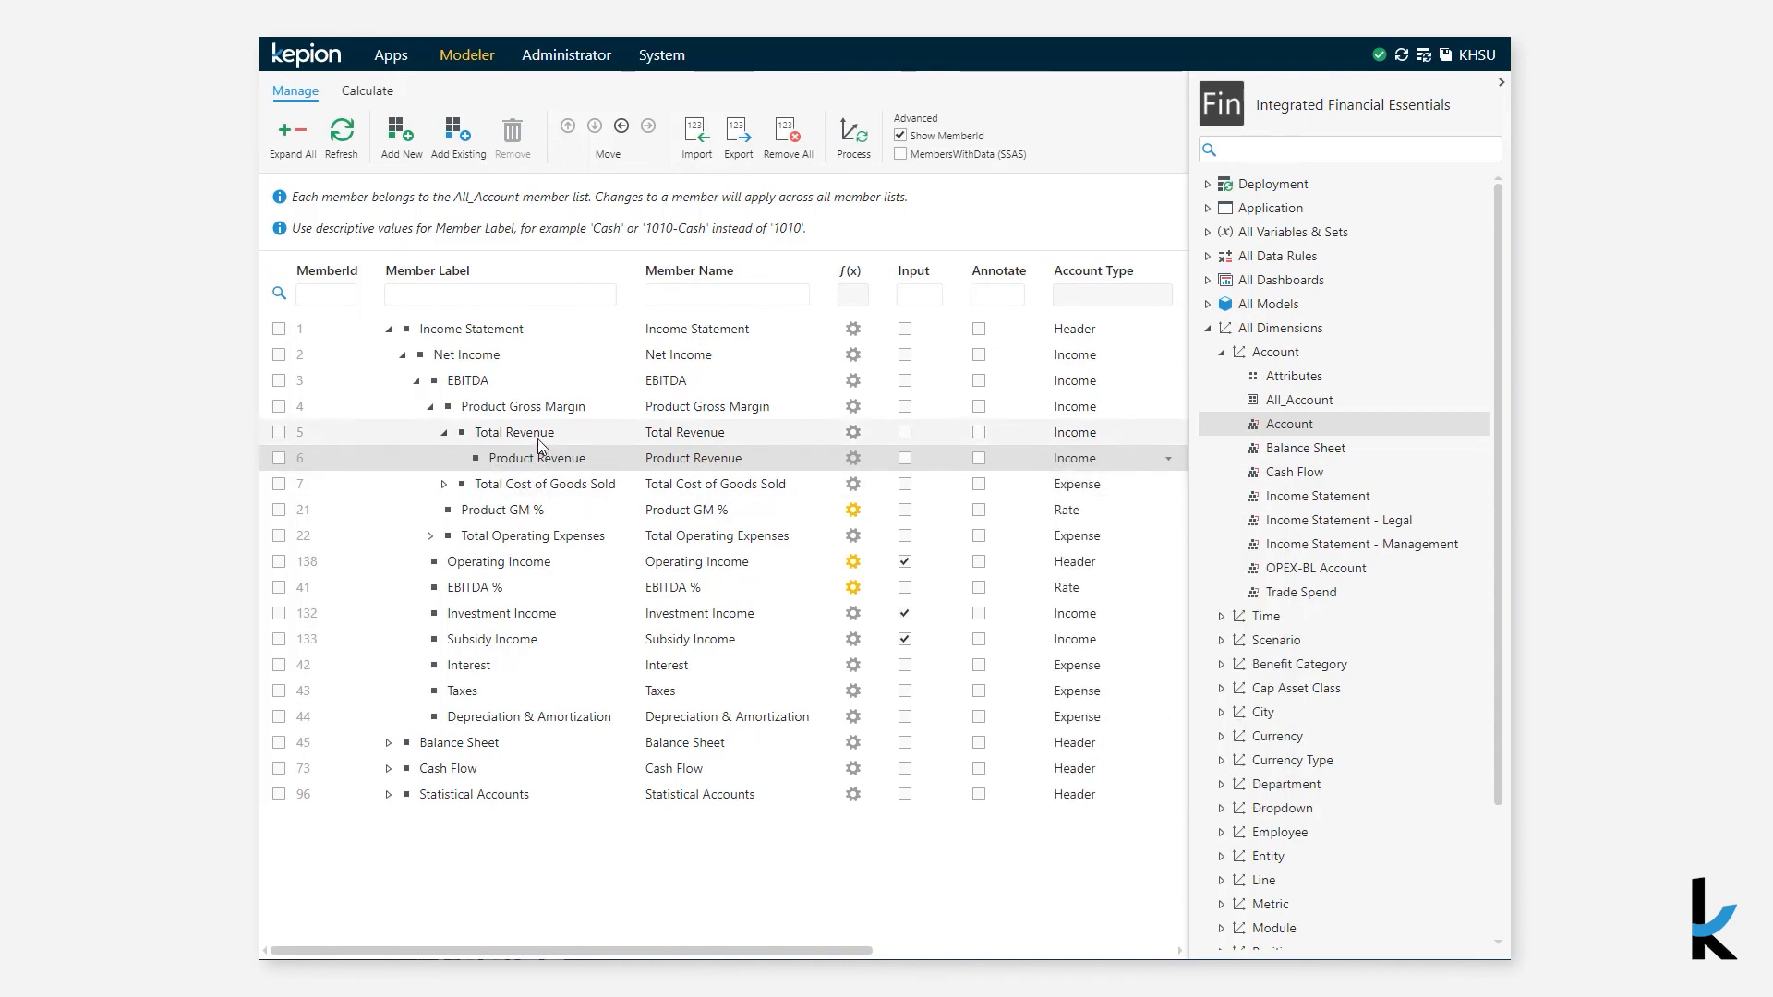
pyautogui.click(549, 491)
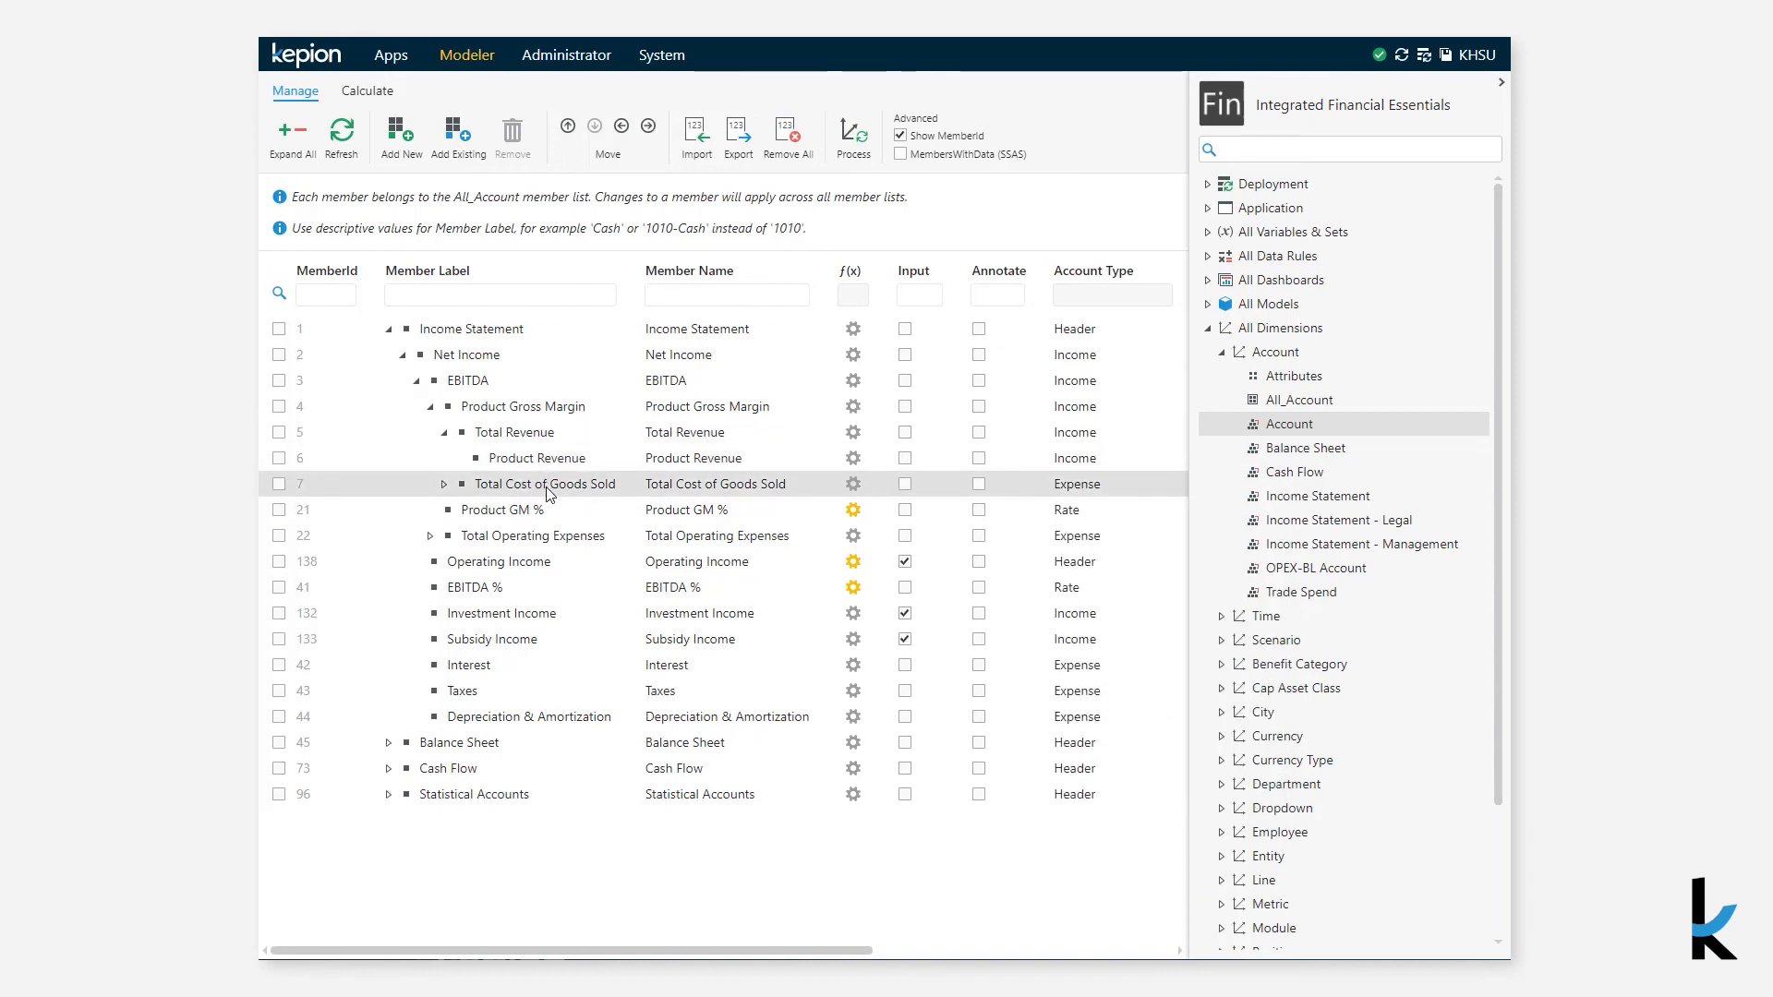
pyautogui.click(552, 411)
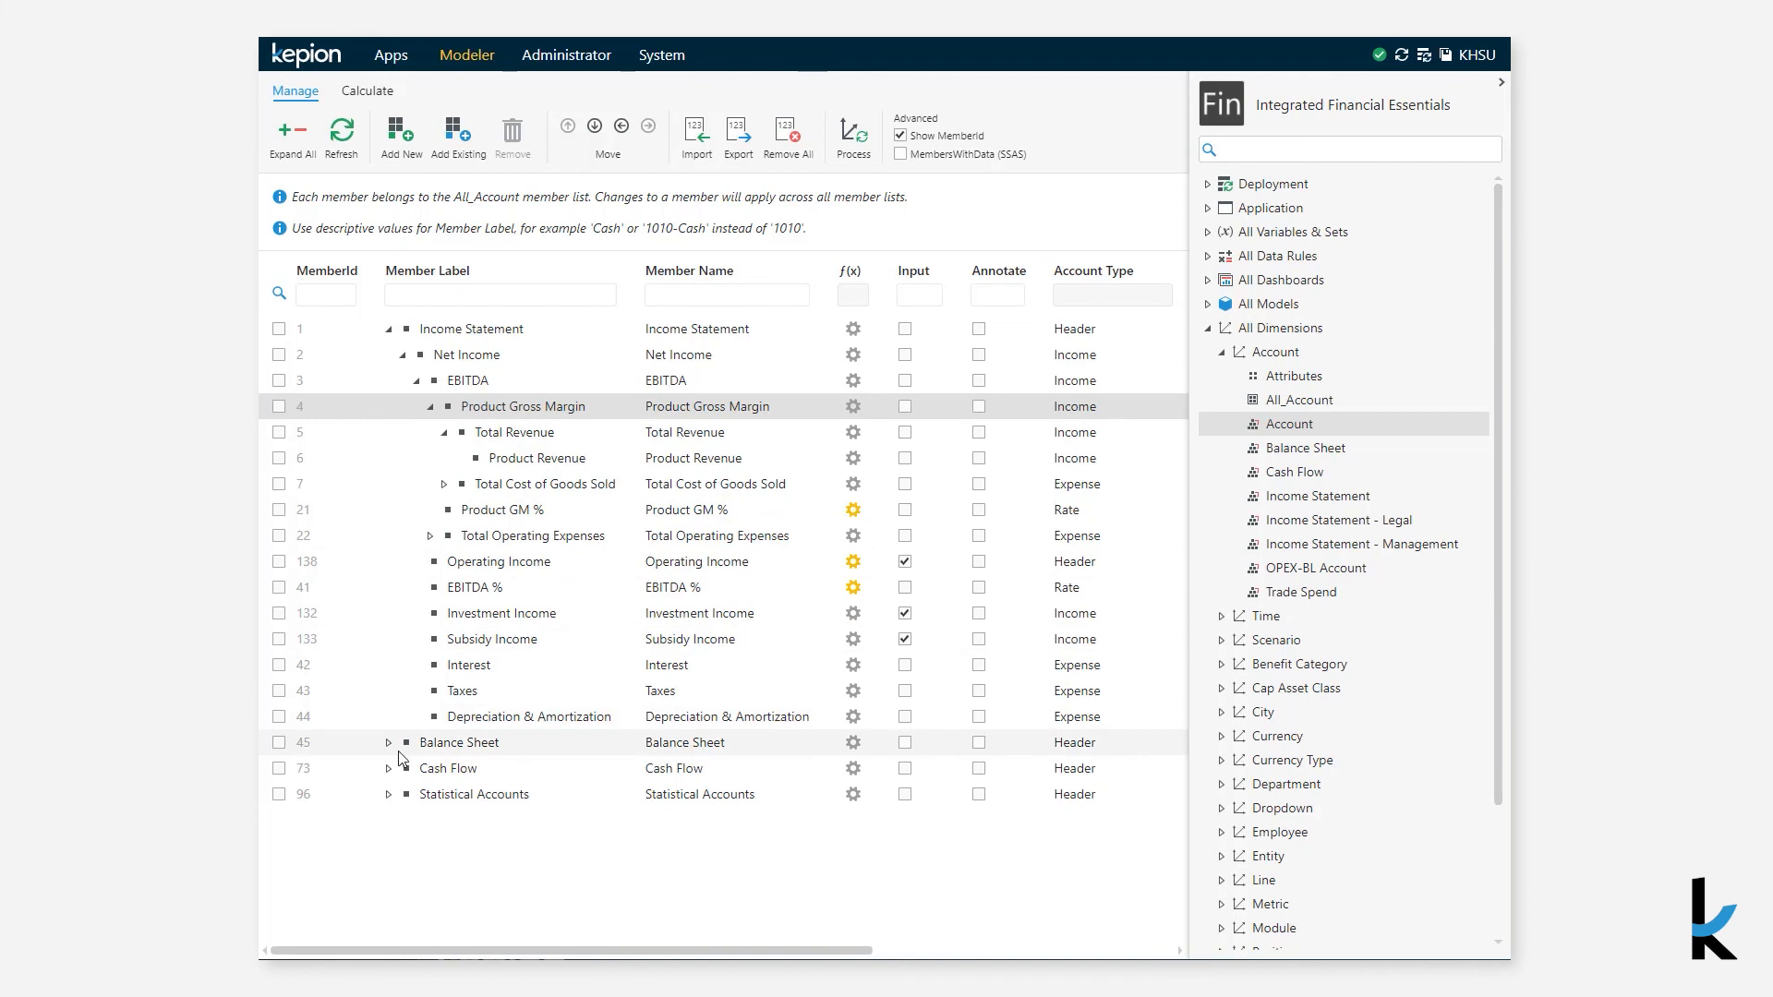
# - Expand and review the Balance Sheet and Cash Flow hierarchies in the Account member list
pyautogui.click(388, 328)
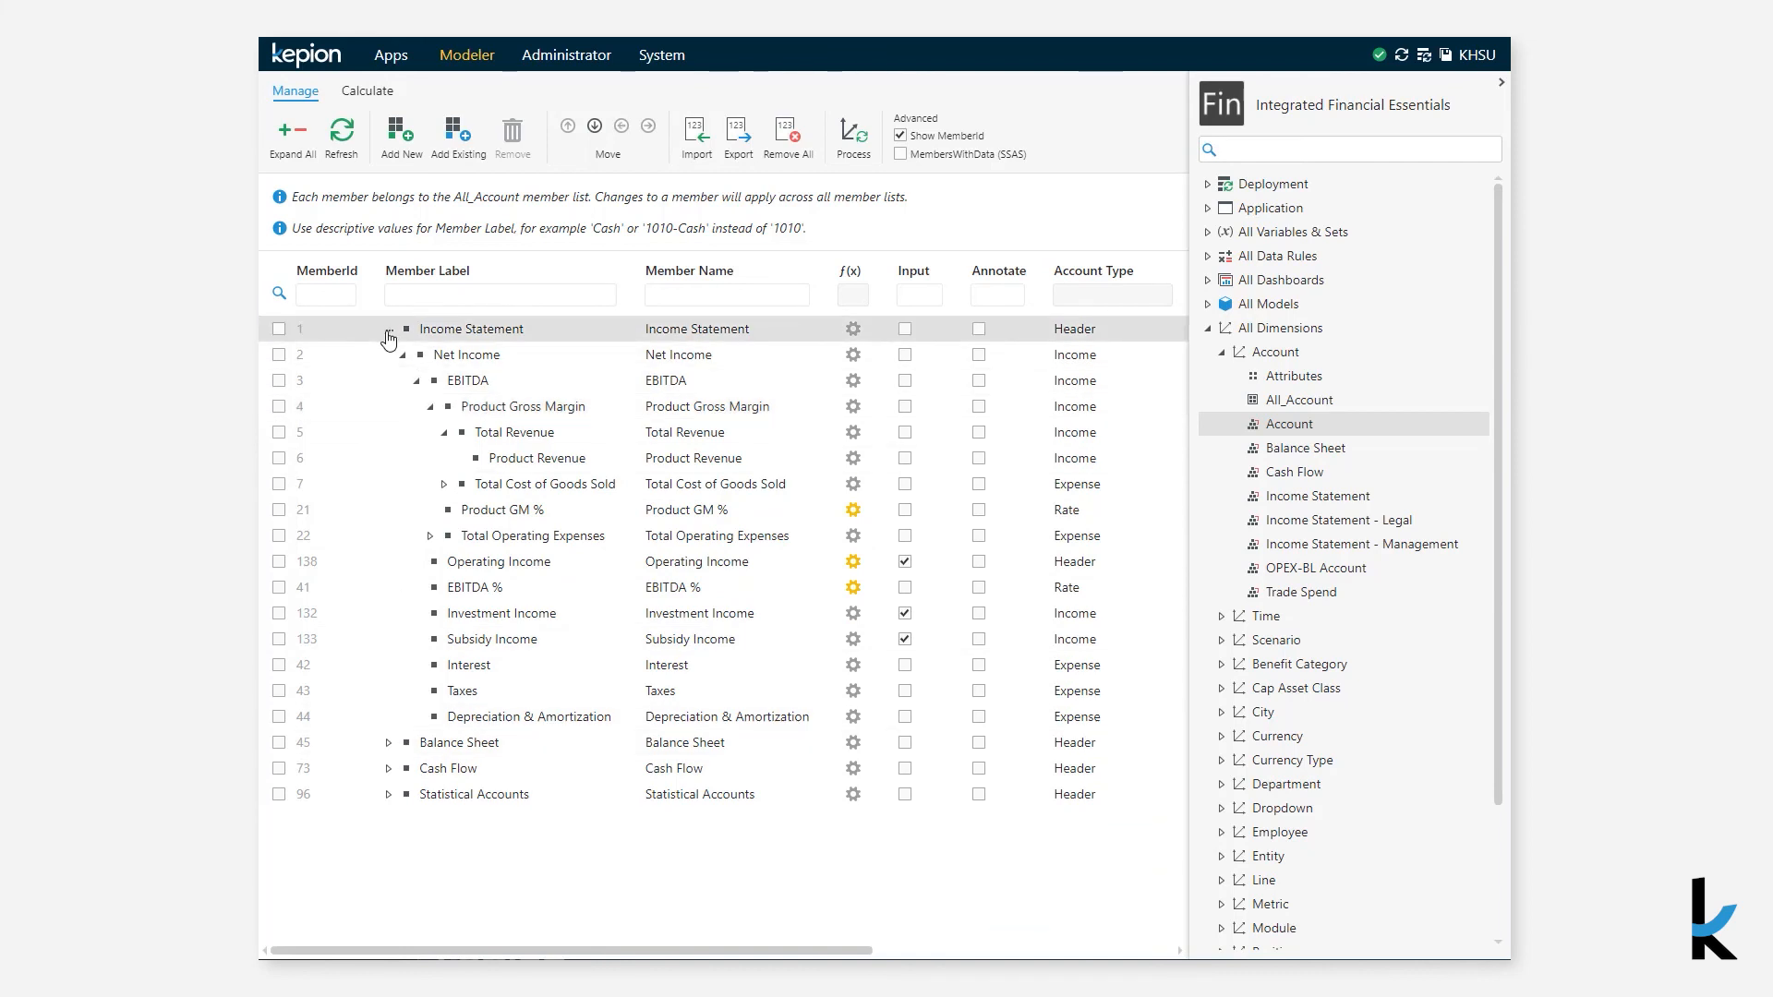
pyautogui.click(388, 355)
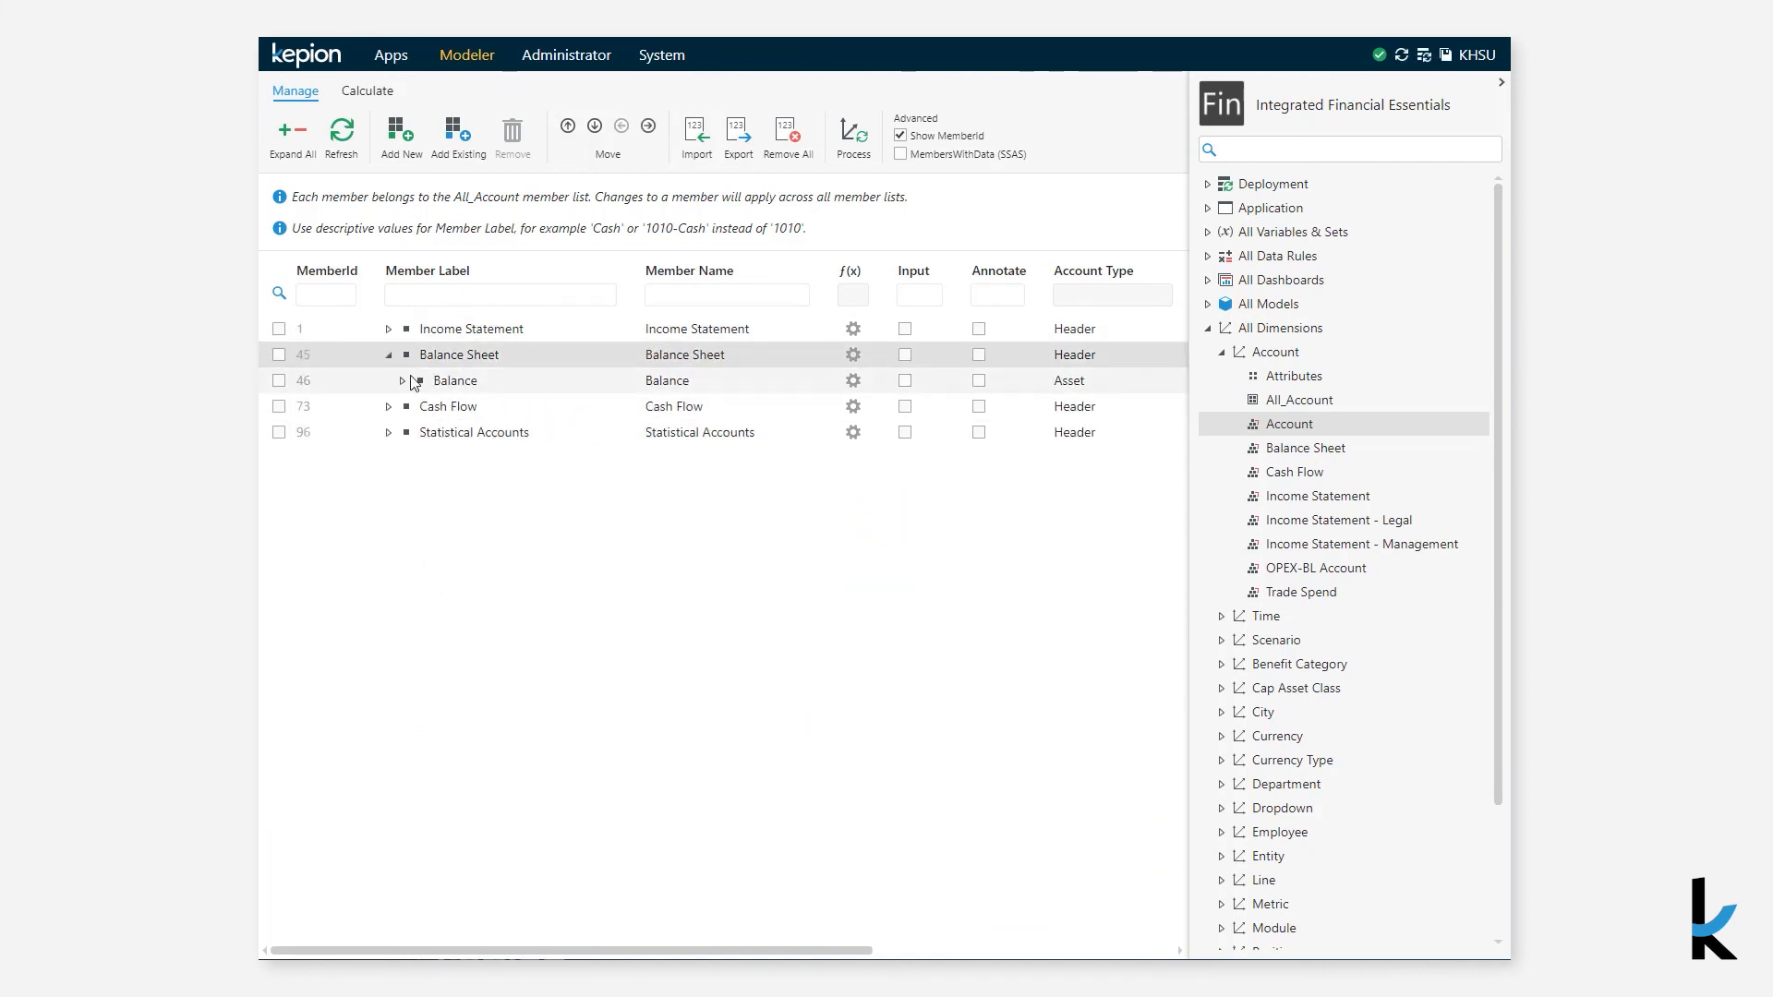
pyautogui.click(402, 380)
pyautogui.click(414, 406)
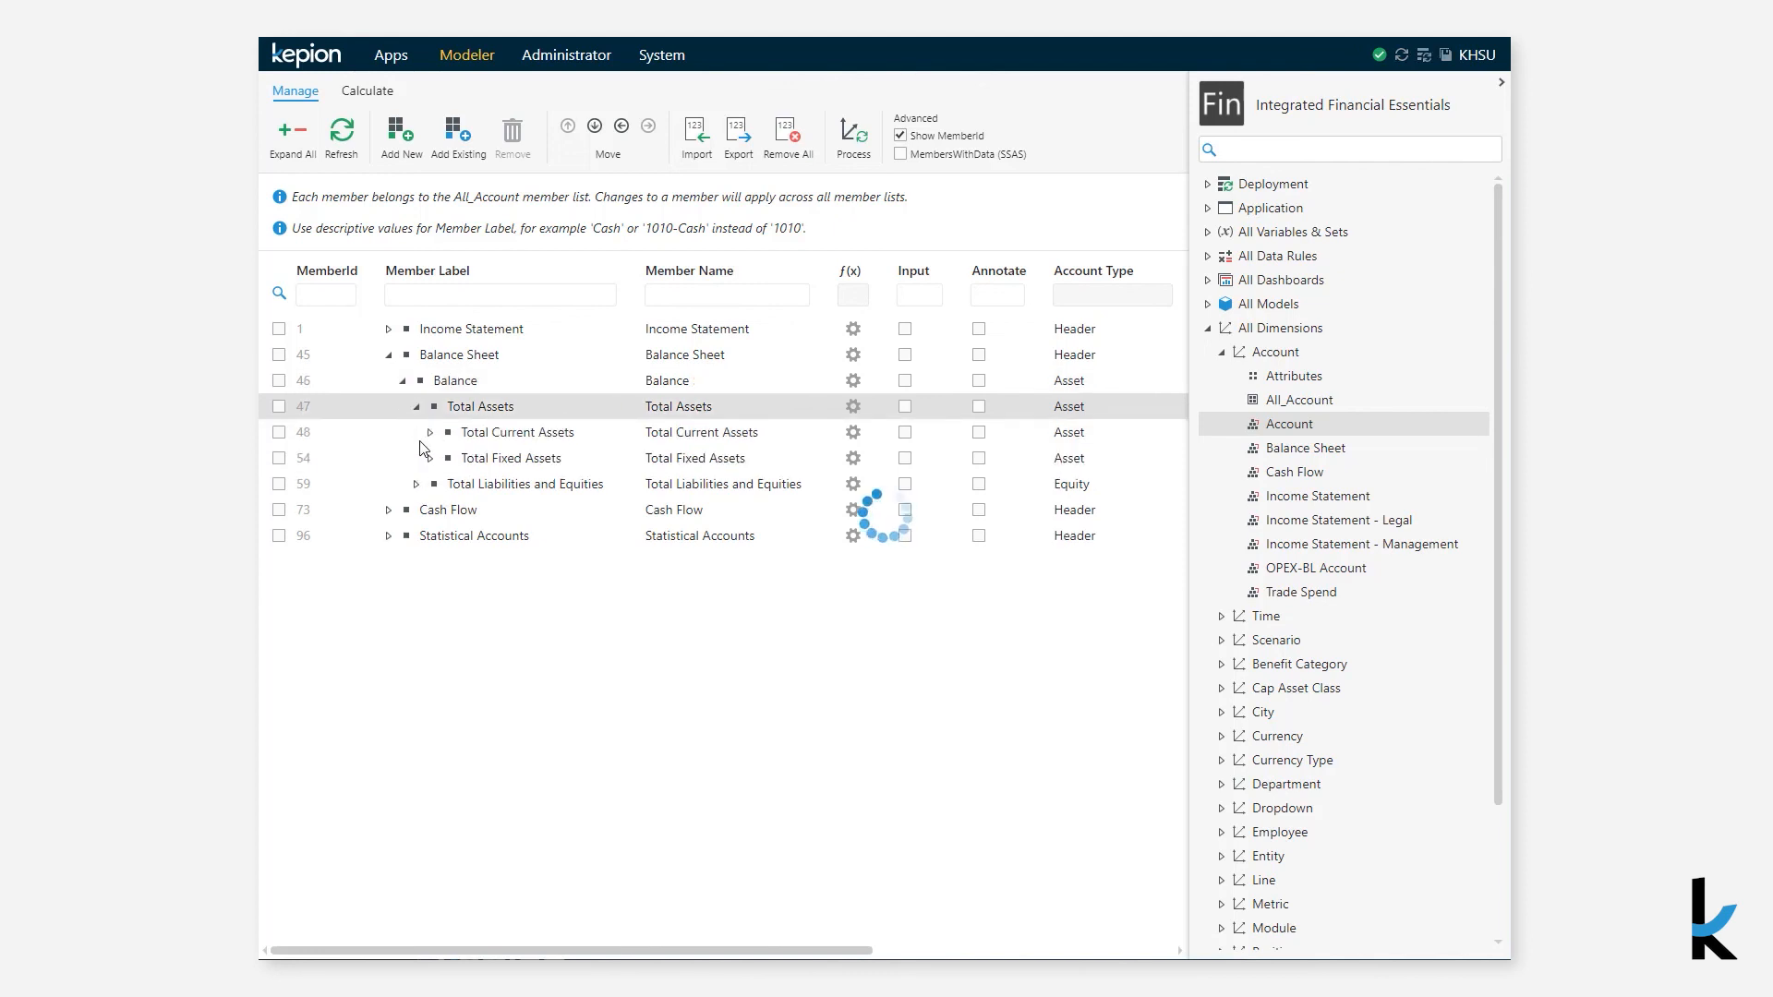
pyautogui.click(431, 434)
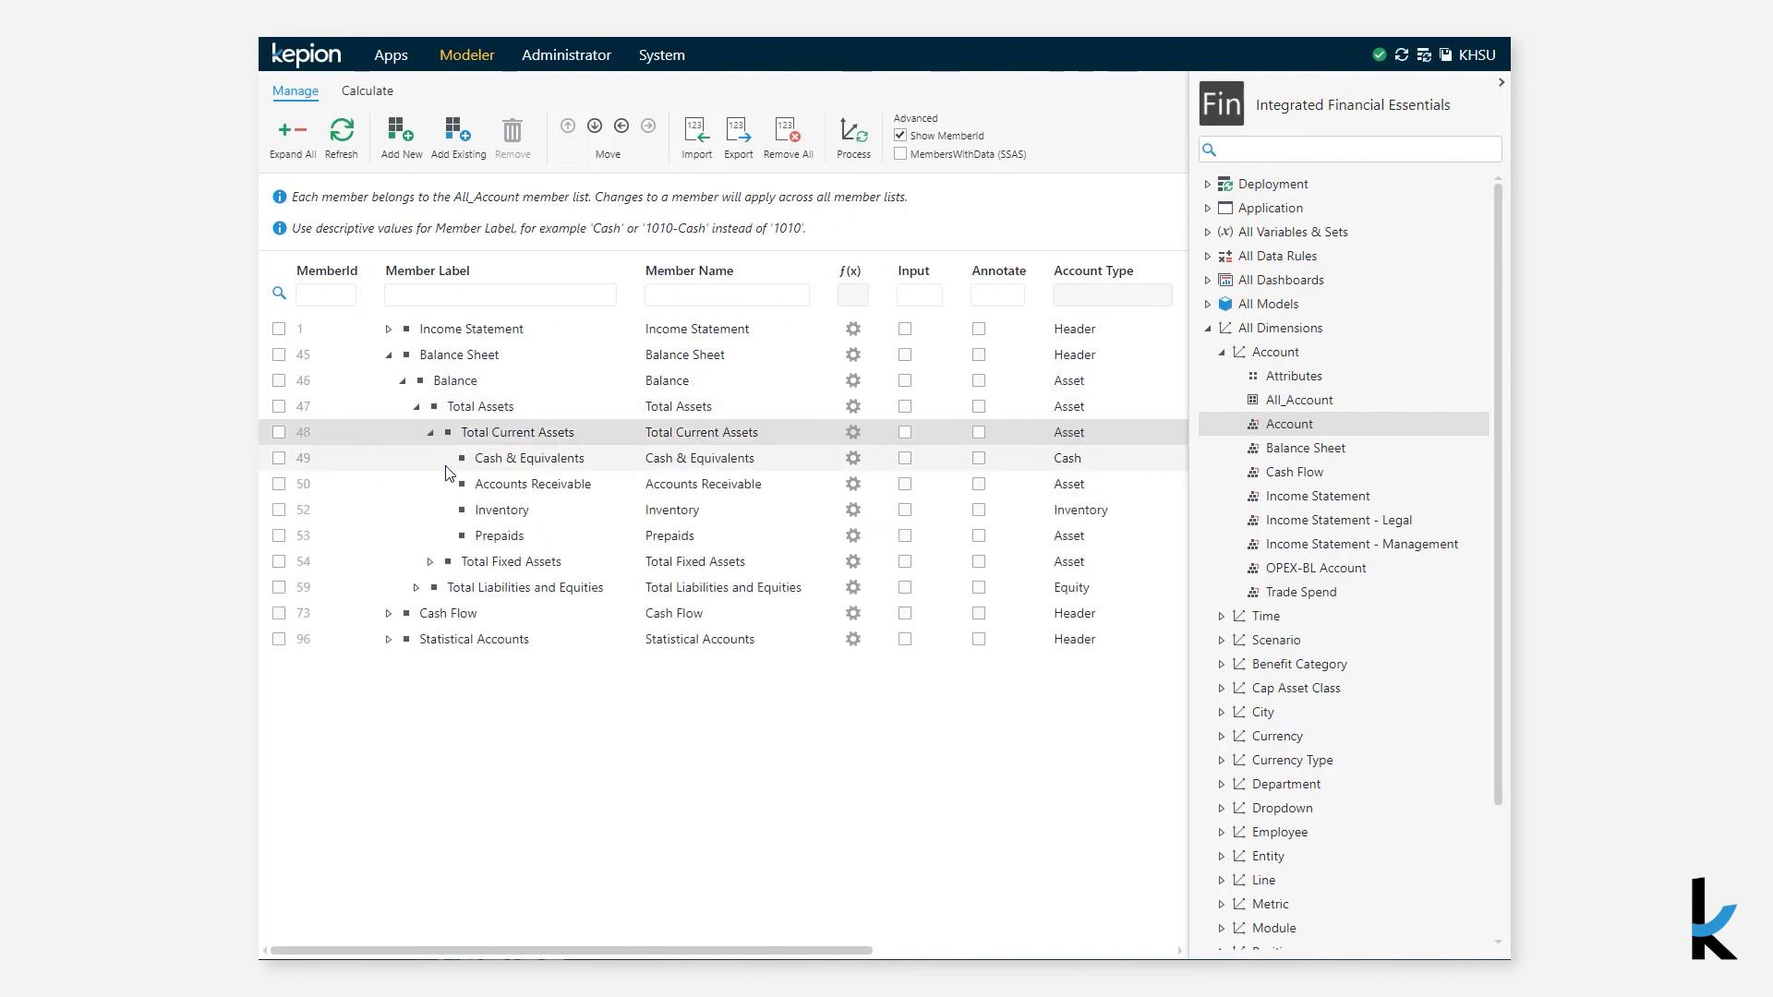
pyautogui.click(431, 564)
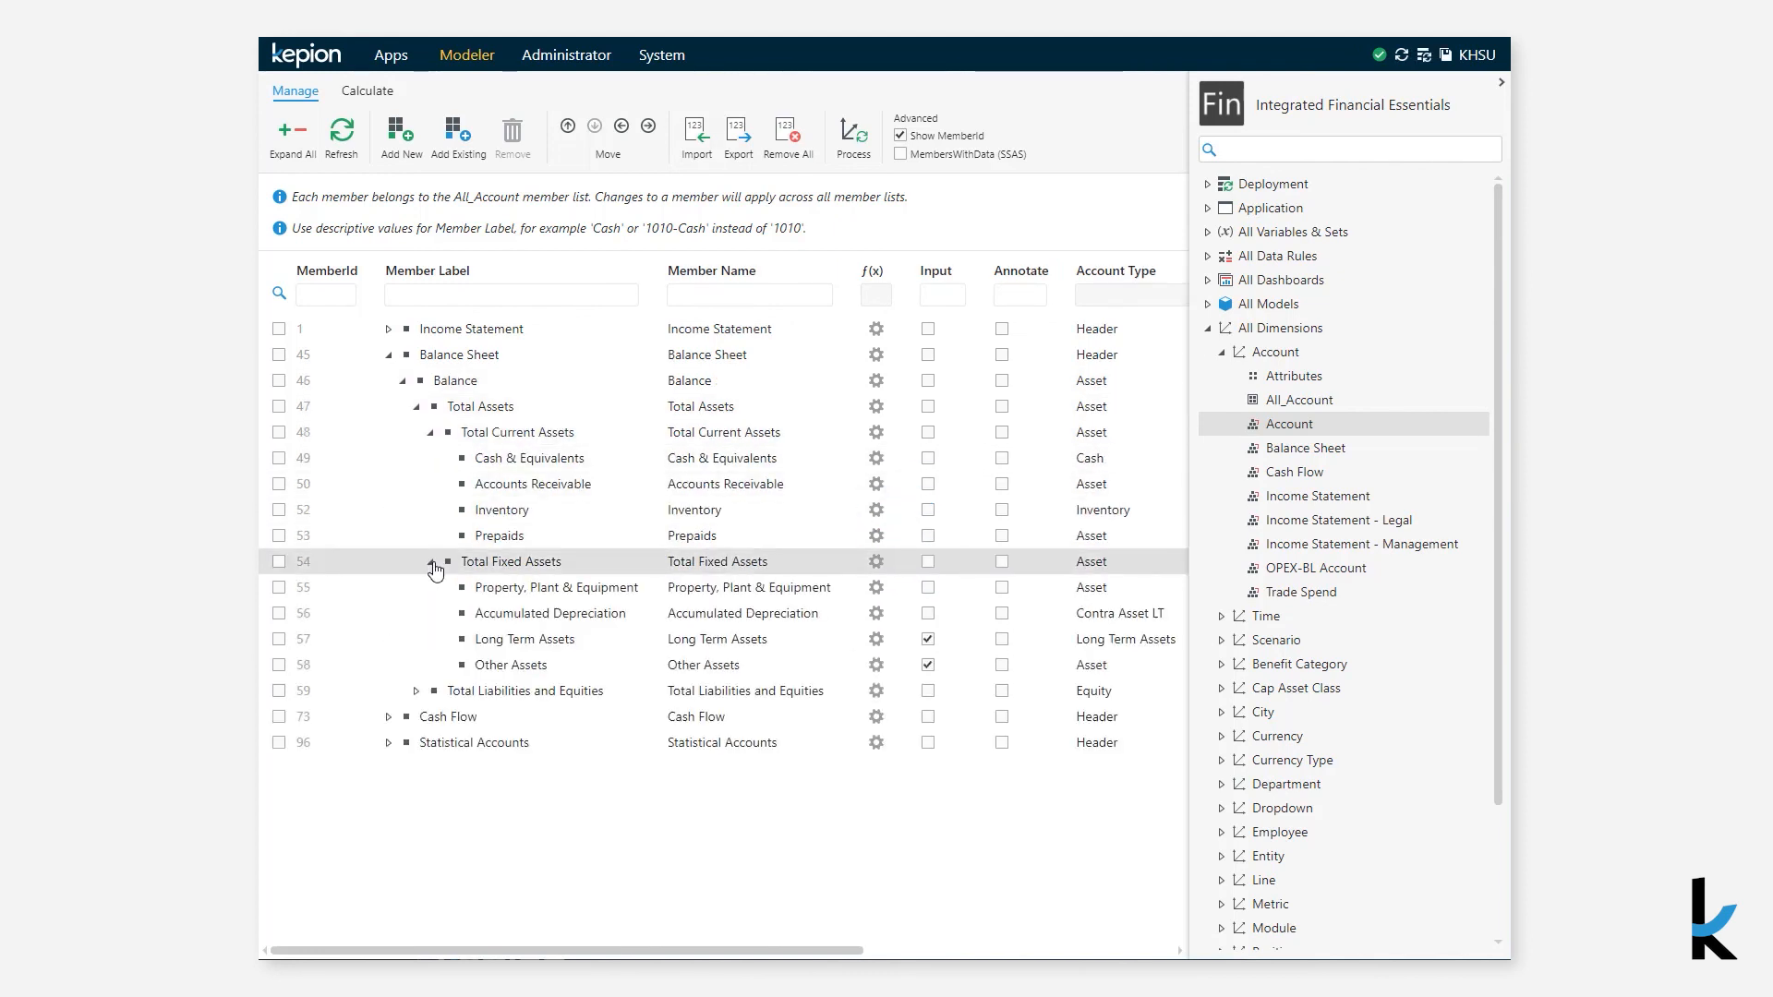
pyautogui.click(389, 355)
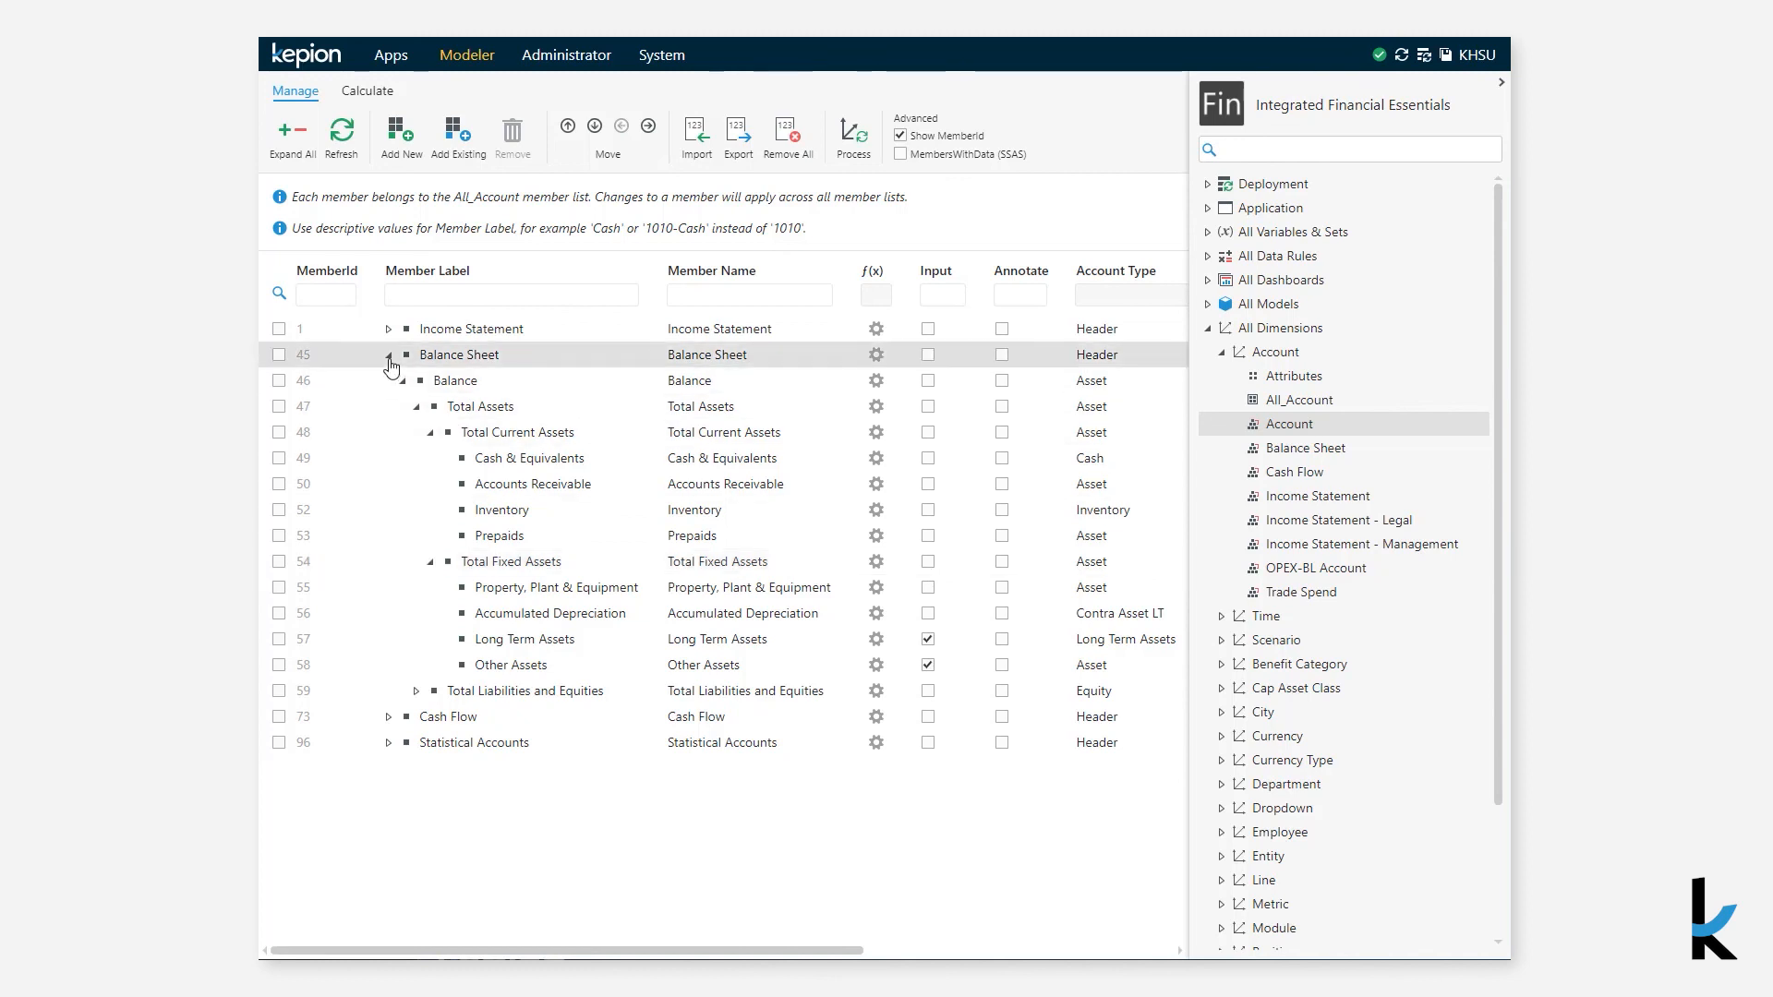
pyautogui.click(389, 381)
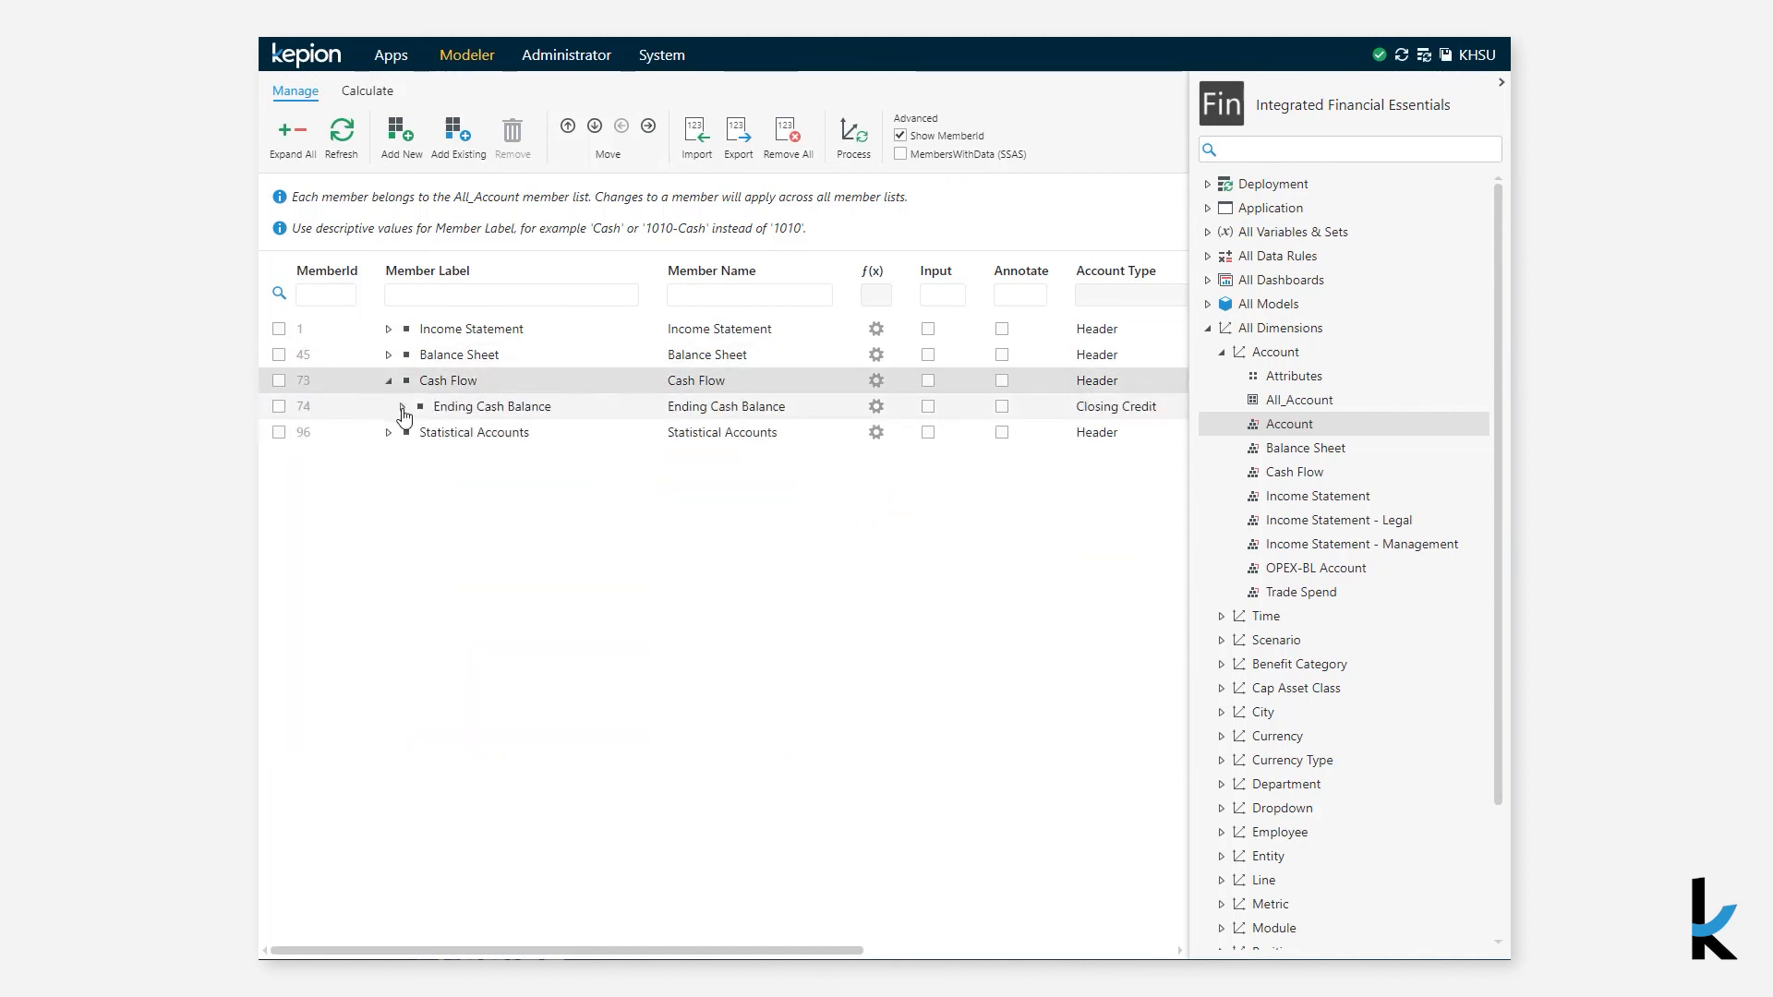
pyautogui.click(403, 406)
pyautogui.click(418, 458)
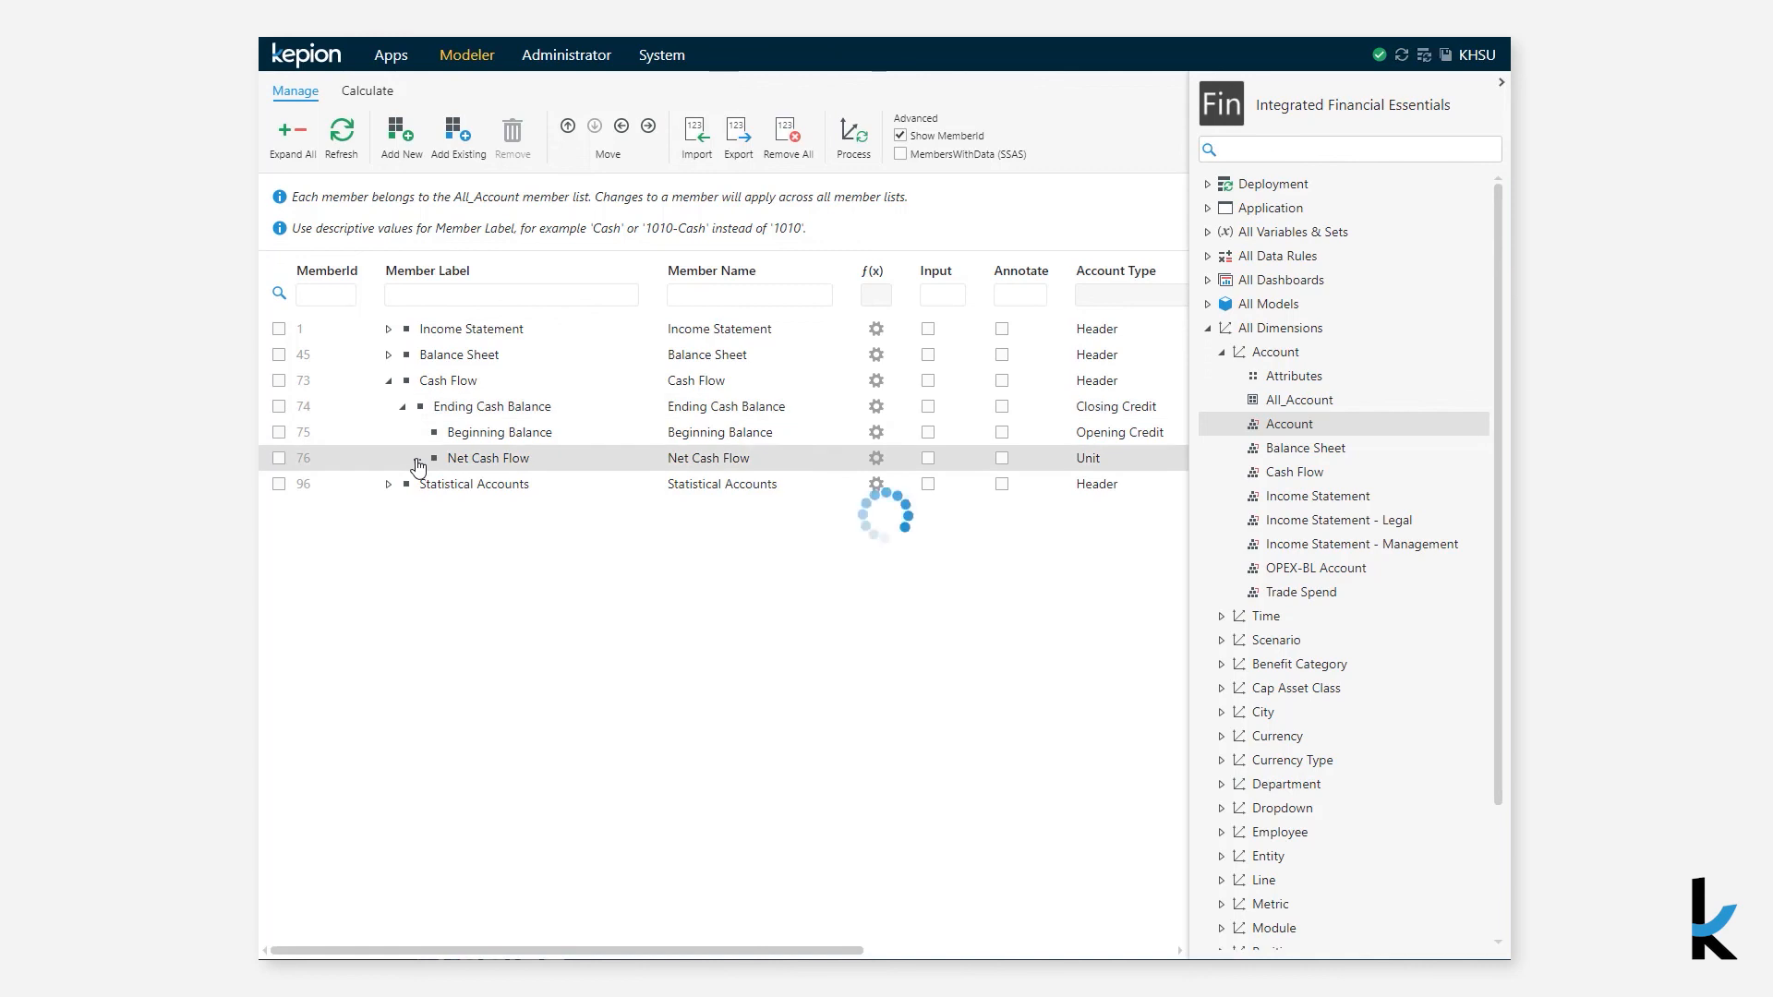
pyautogui.click(430, 511)
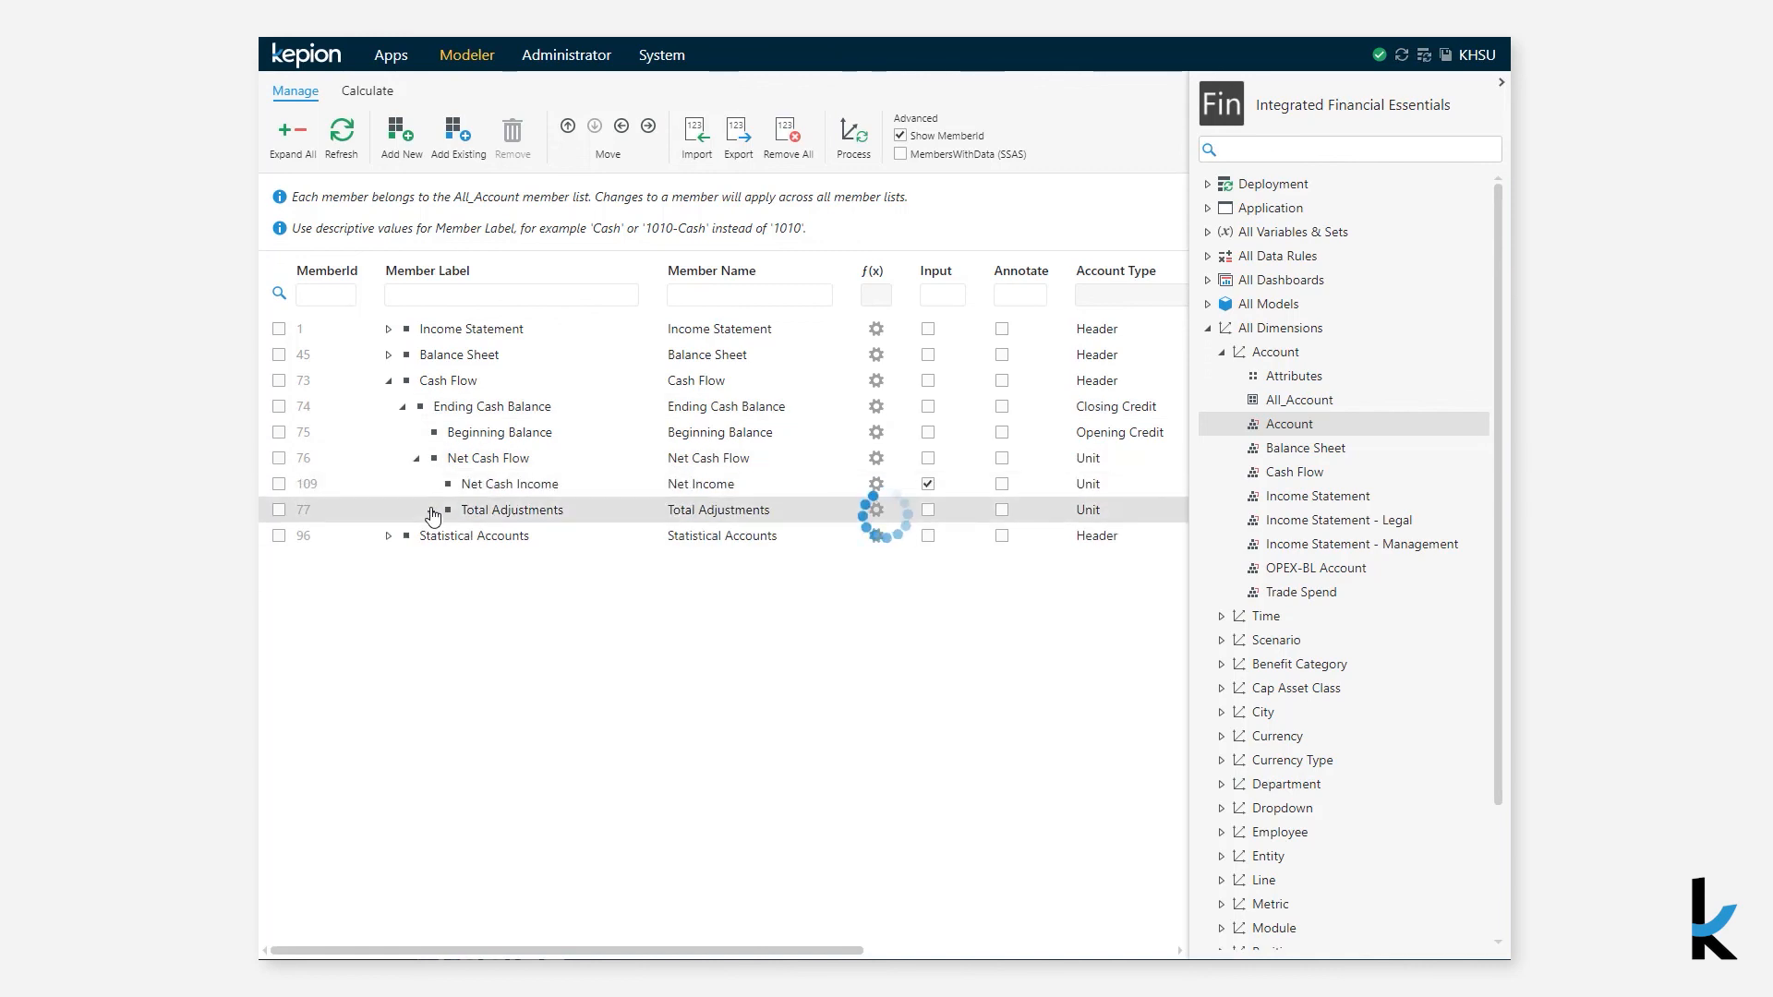
pyautogui.click(388, 380)
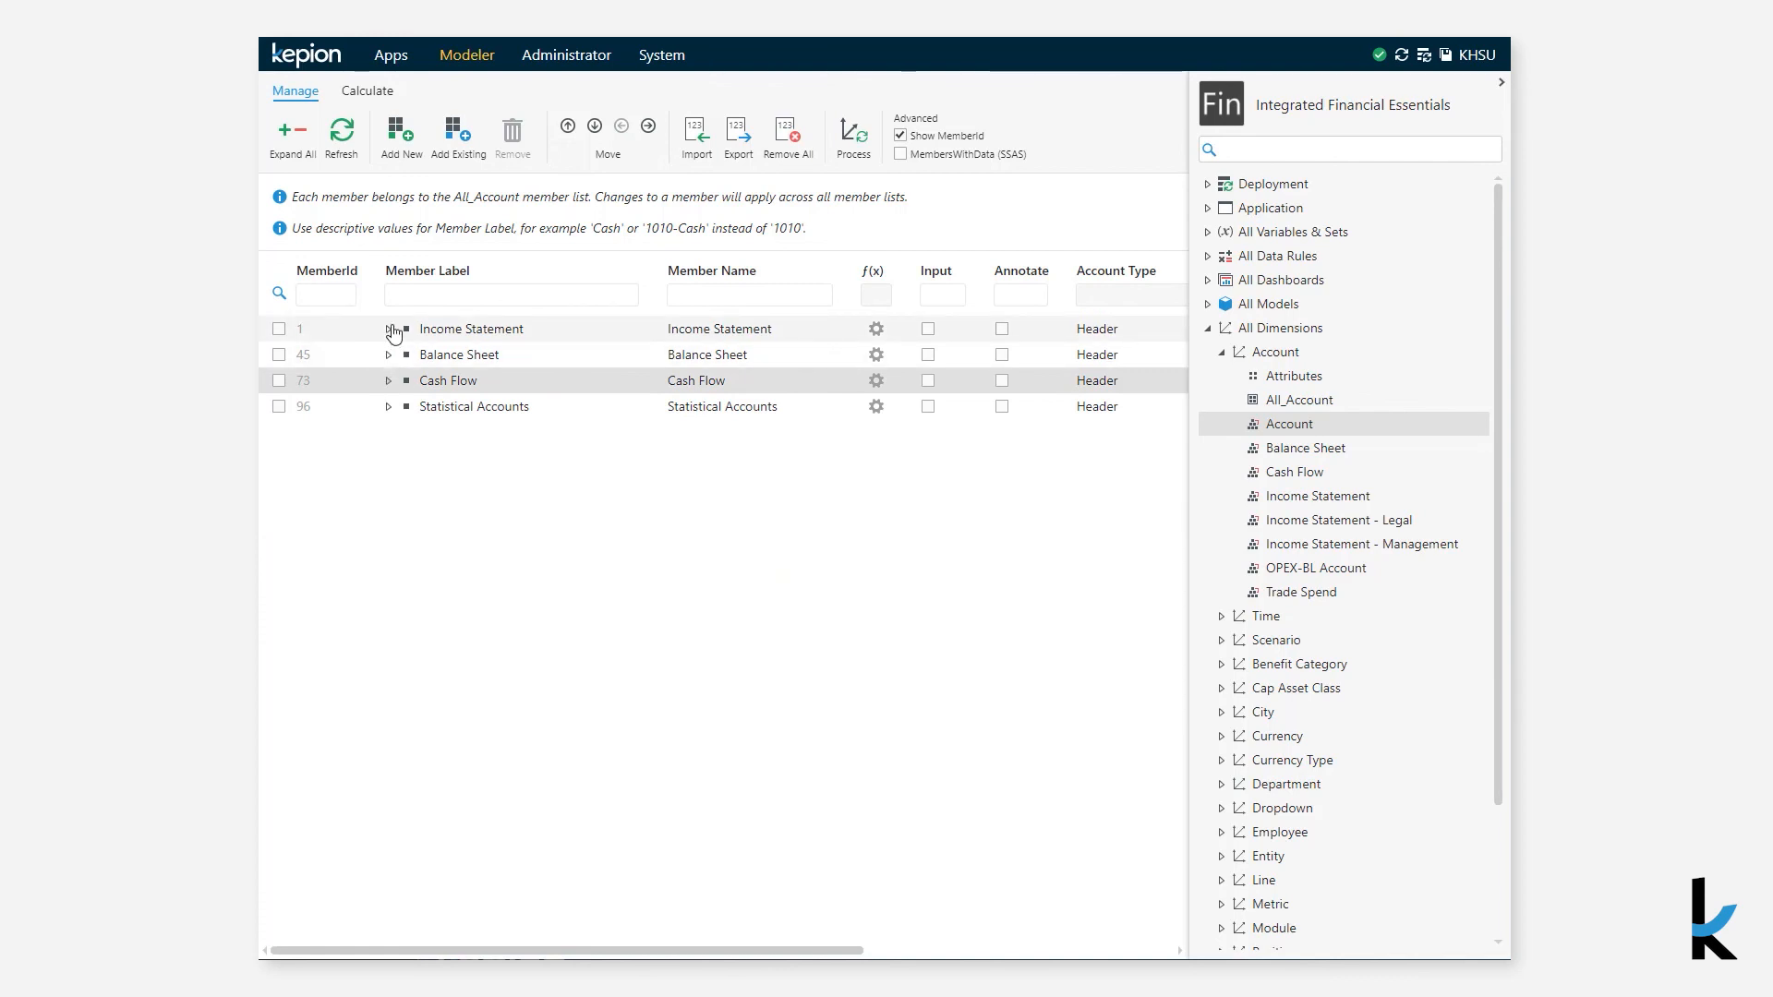
# - Edit the Product GM % member formula to subtract [Returns], keep the Percent format, and save
pyautogui.click(388, 329)
pyautogui.click(876, 510)
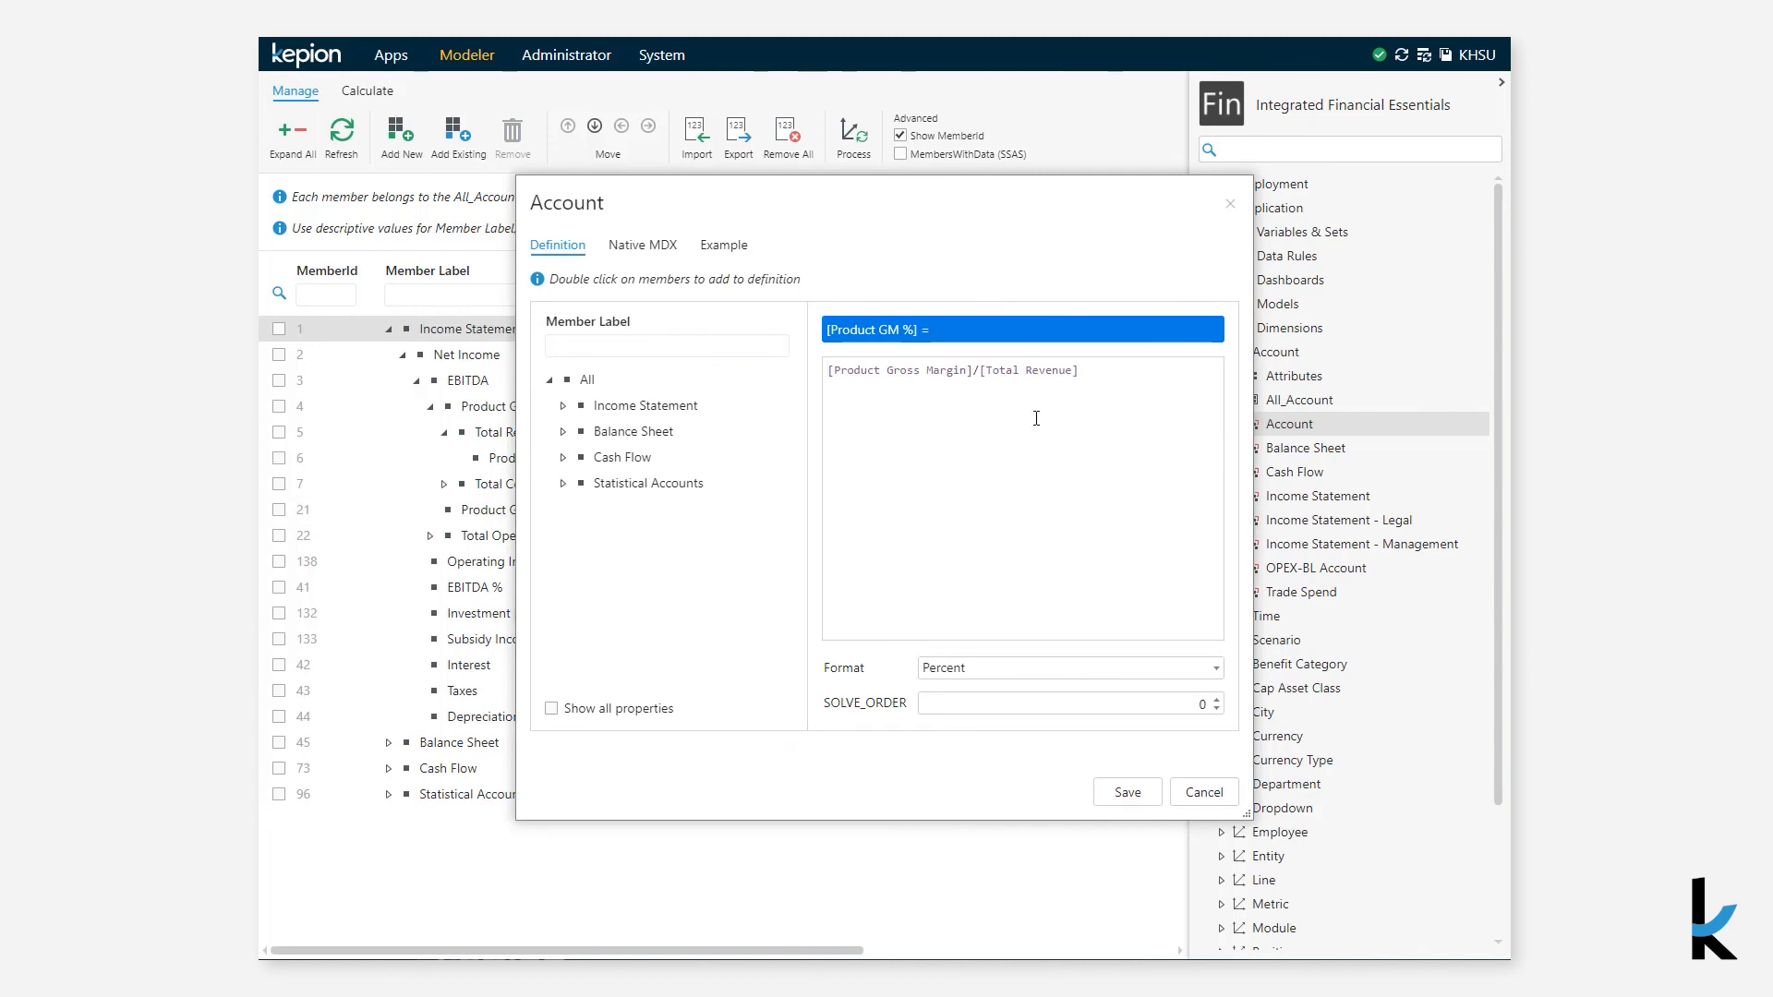
pyautogui.write('-')
pyautogui.click(768, 346)
pyautogui.write('ret')
pyautogui.doubleClick(712, 383)
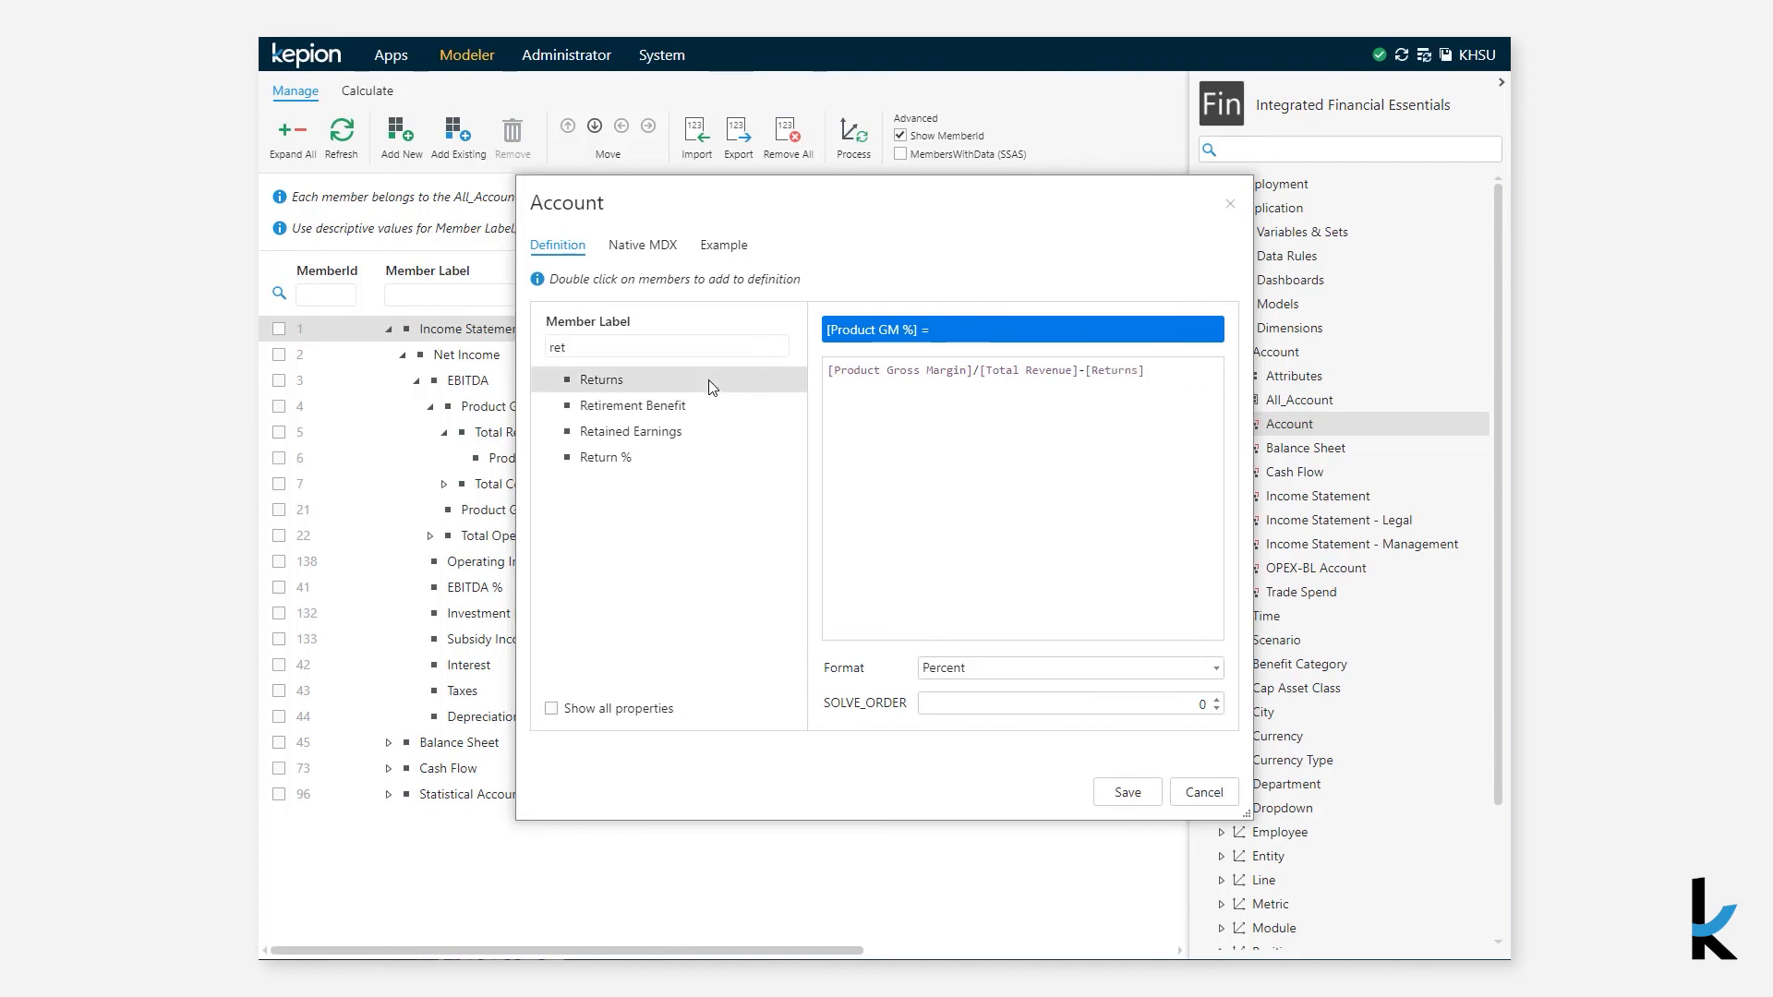
pyautogui.click(997, 677)
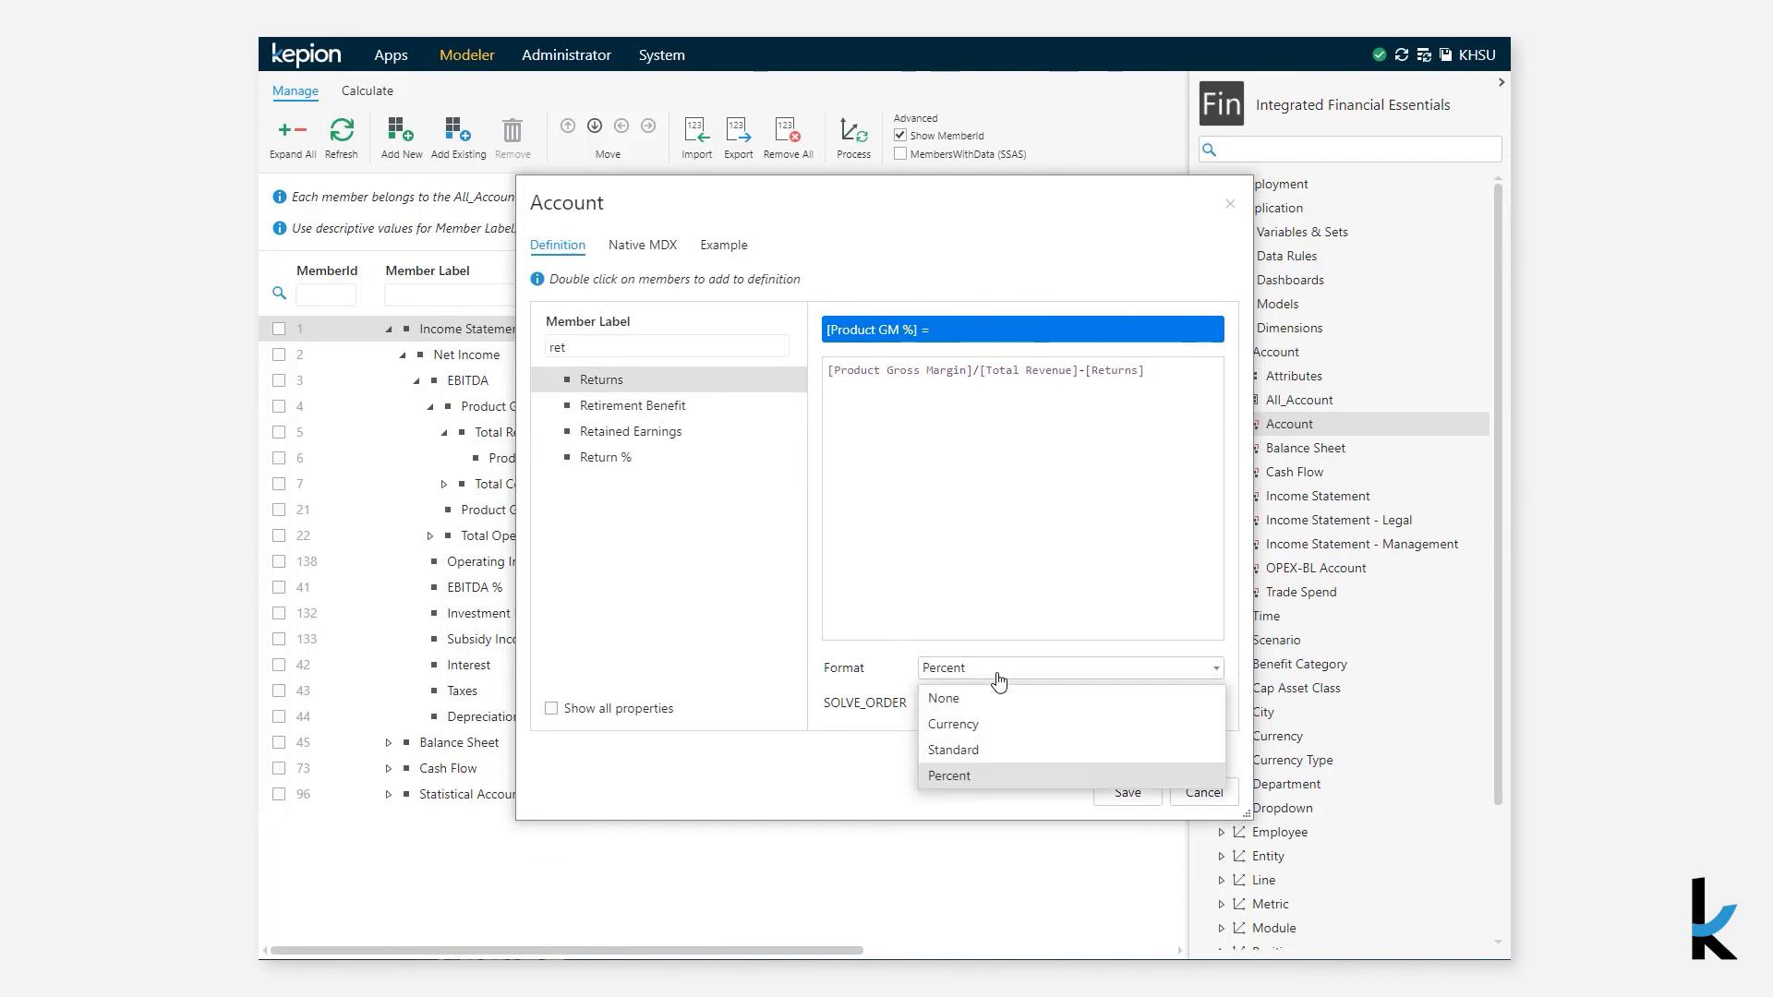
pyautogui.click(985, 629)
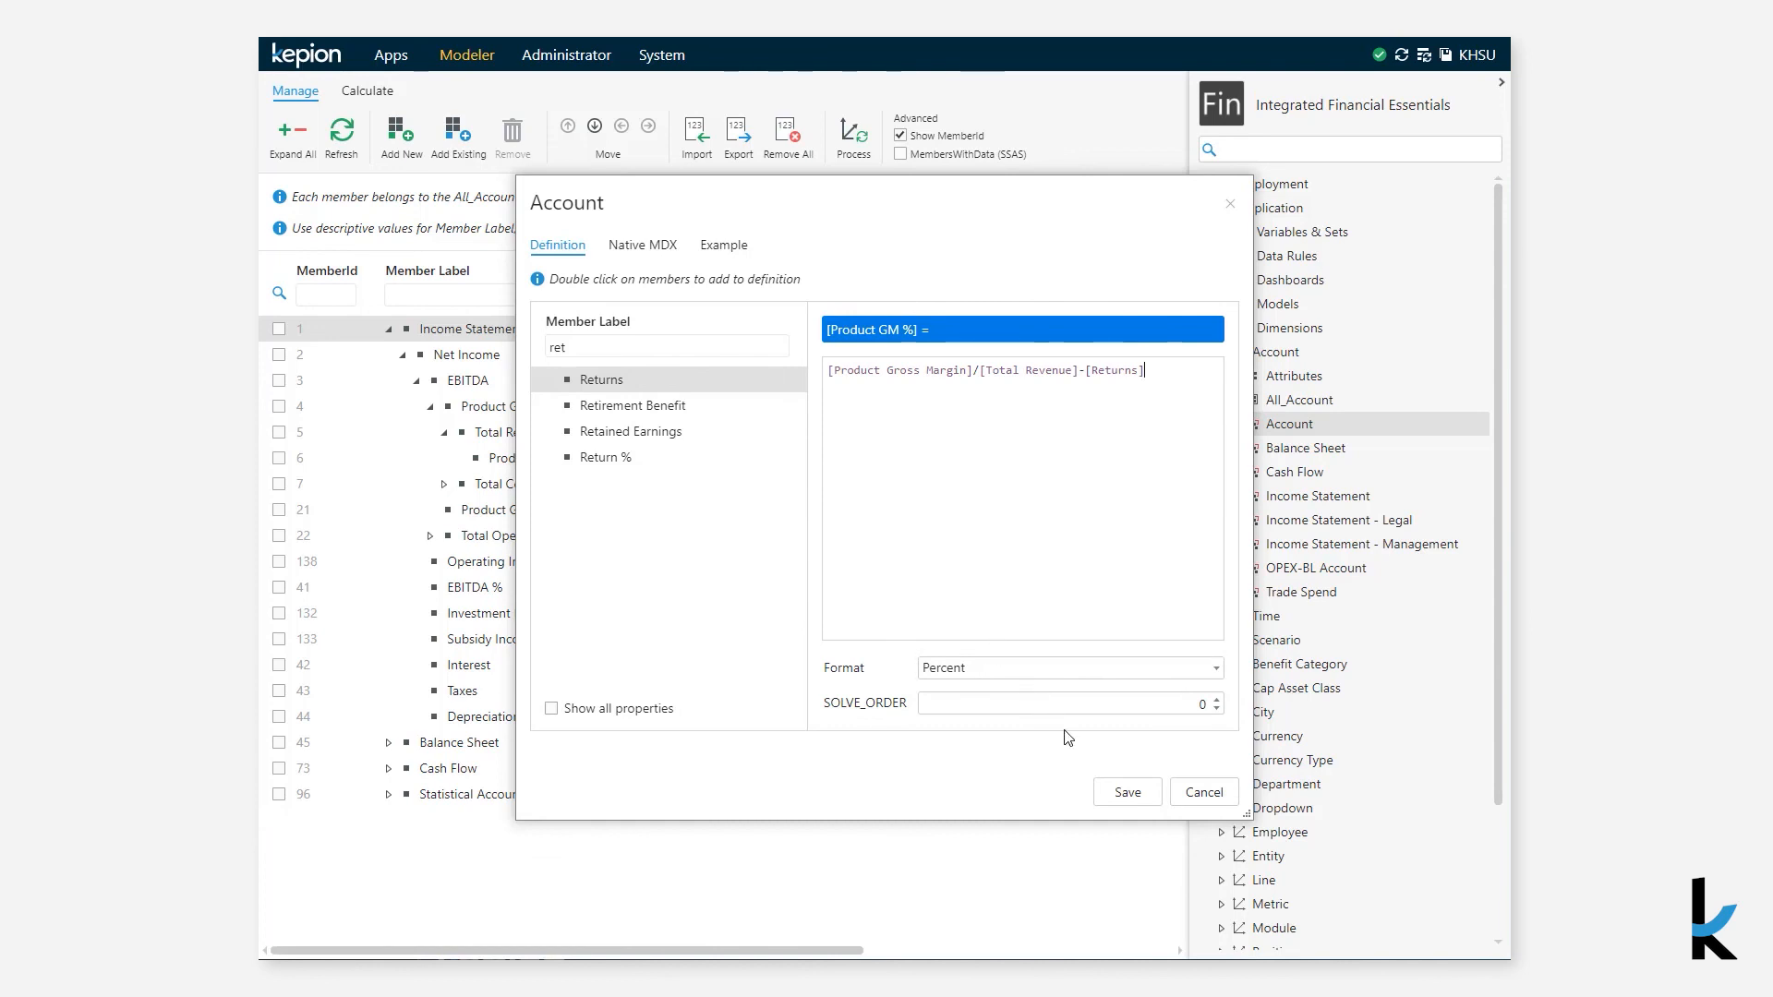
pyautogui.click(1124, 793)
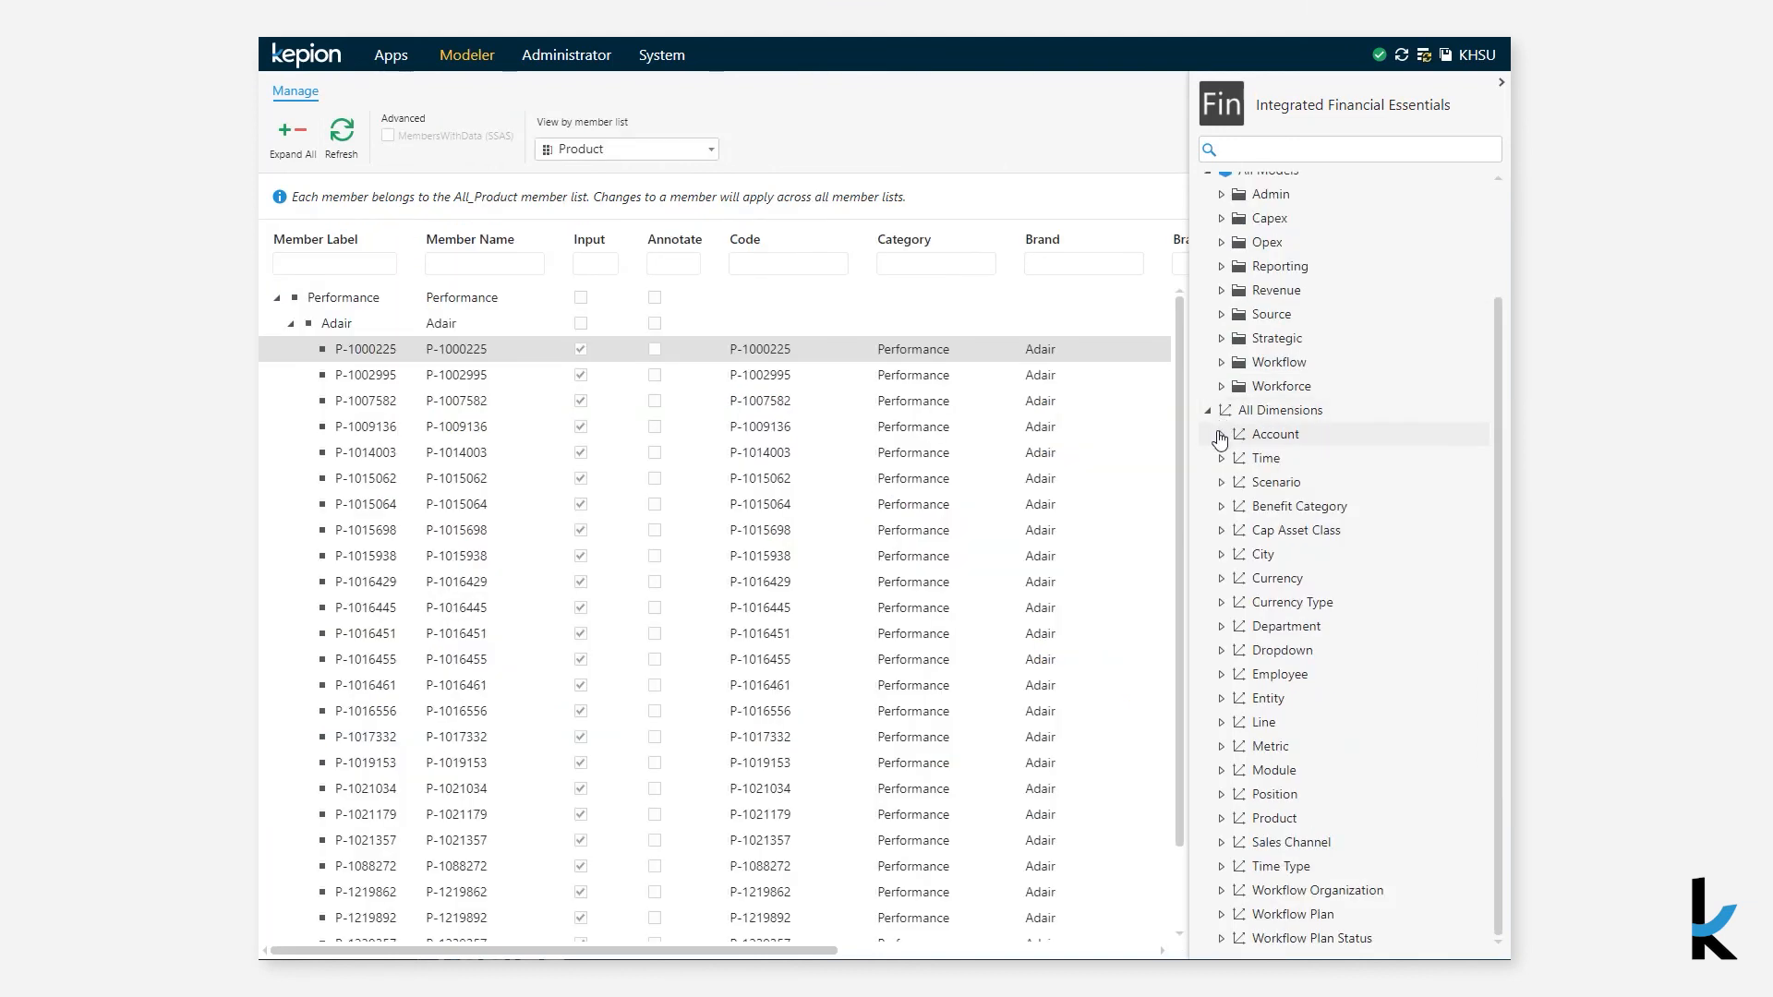
# - Open the Income Statement - Legal member list, expand all members, and scroll through them
pyautogui.click(1221, 435)
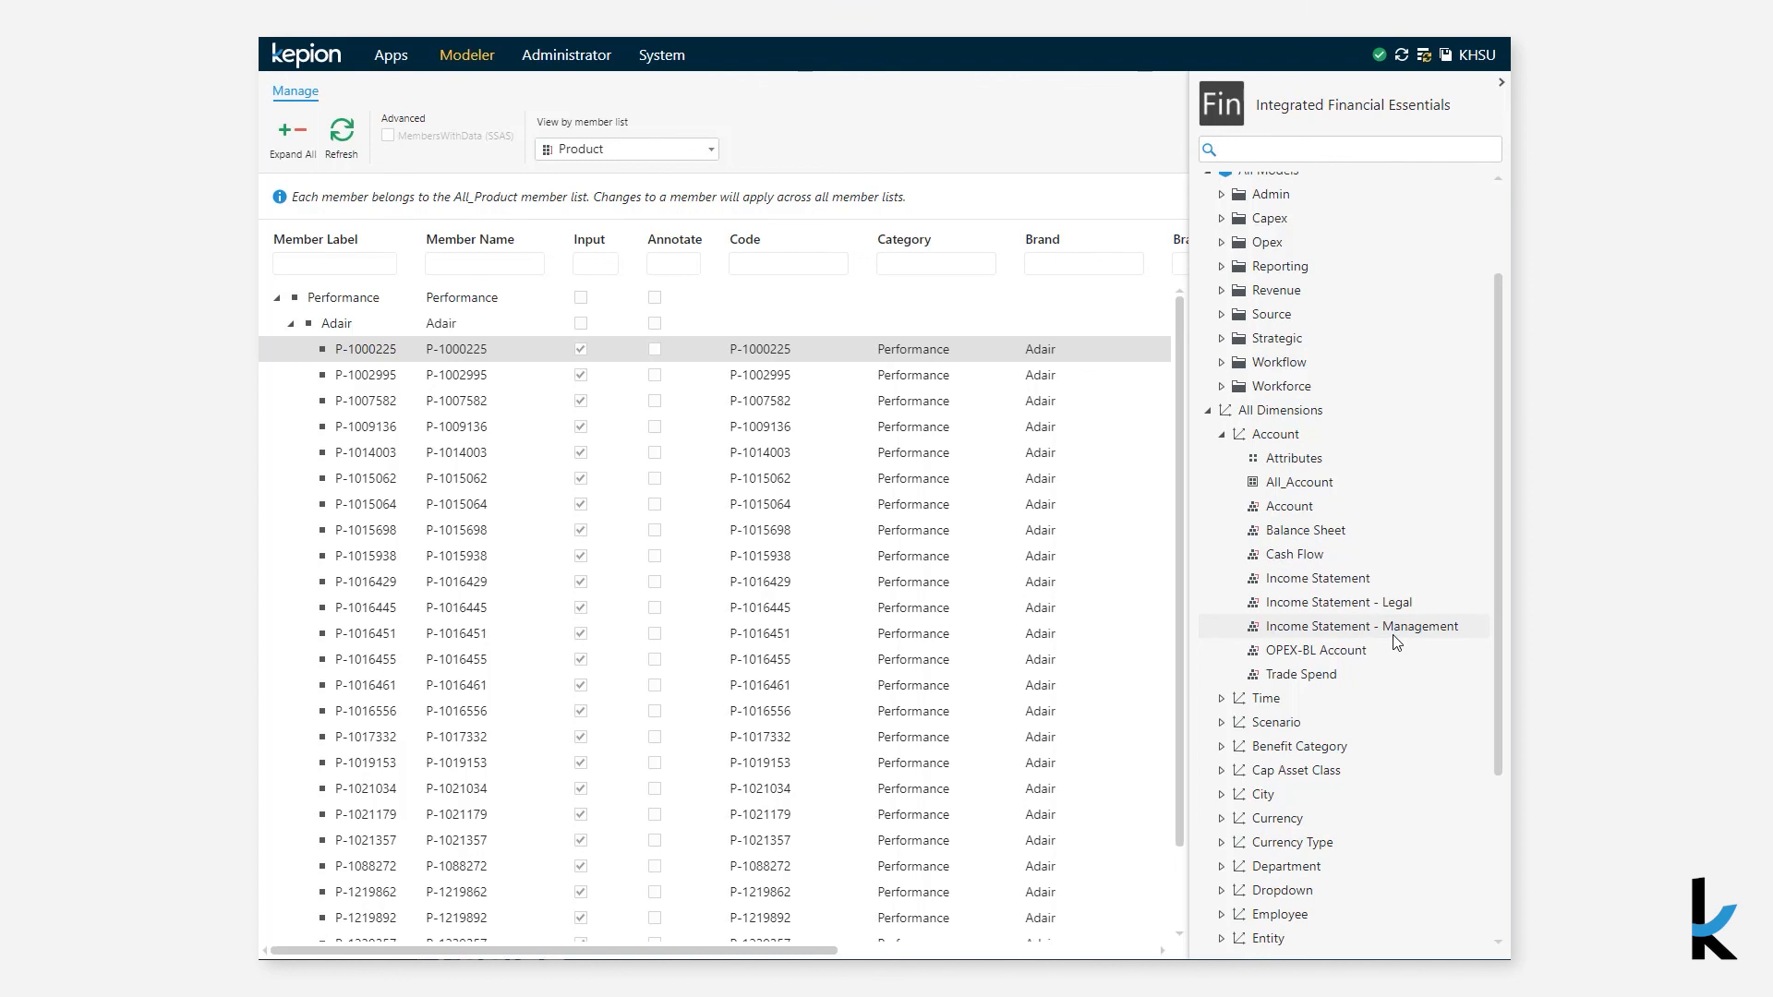
pyautogui.click(1394, 603)
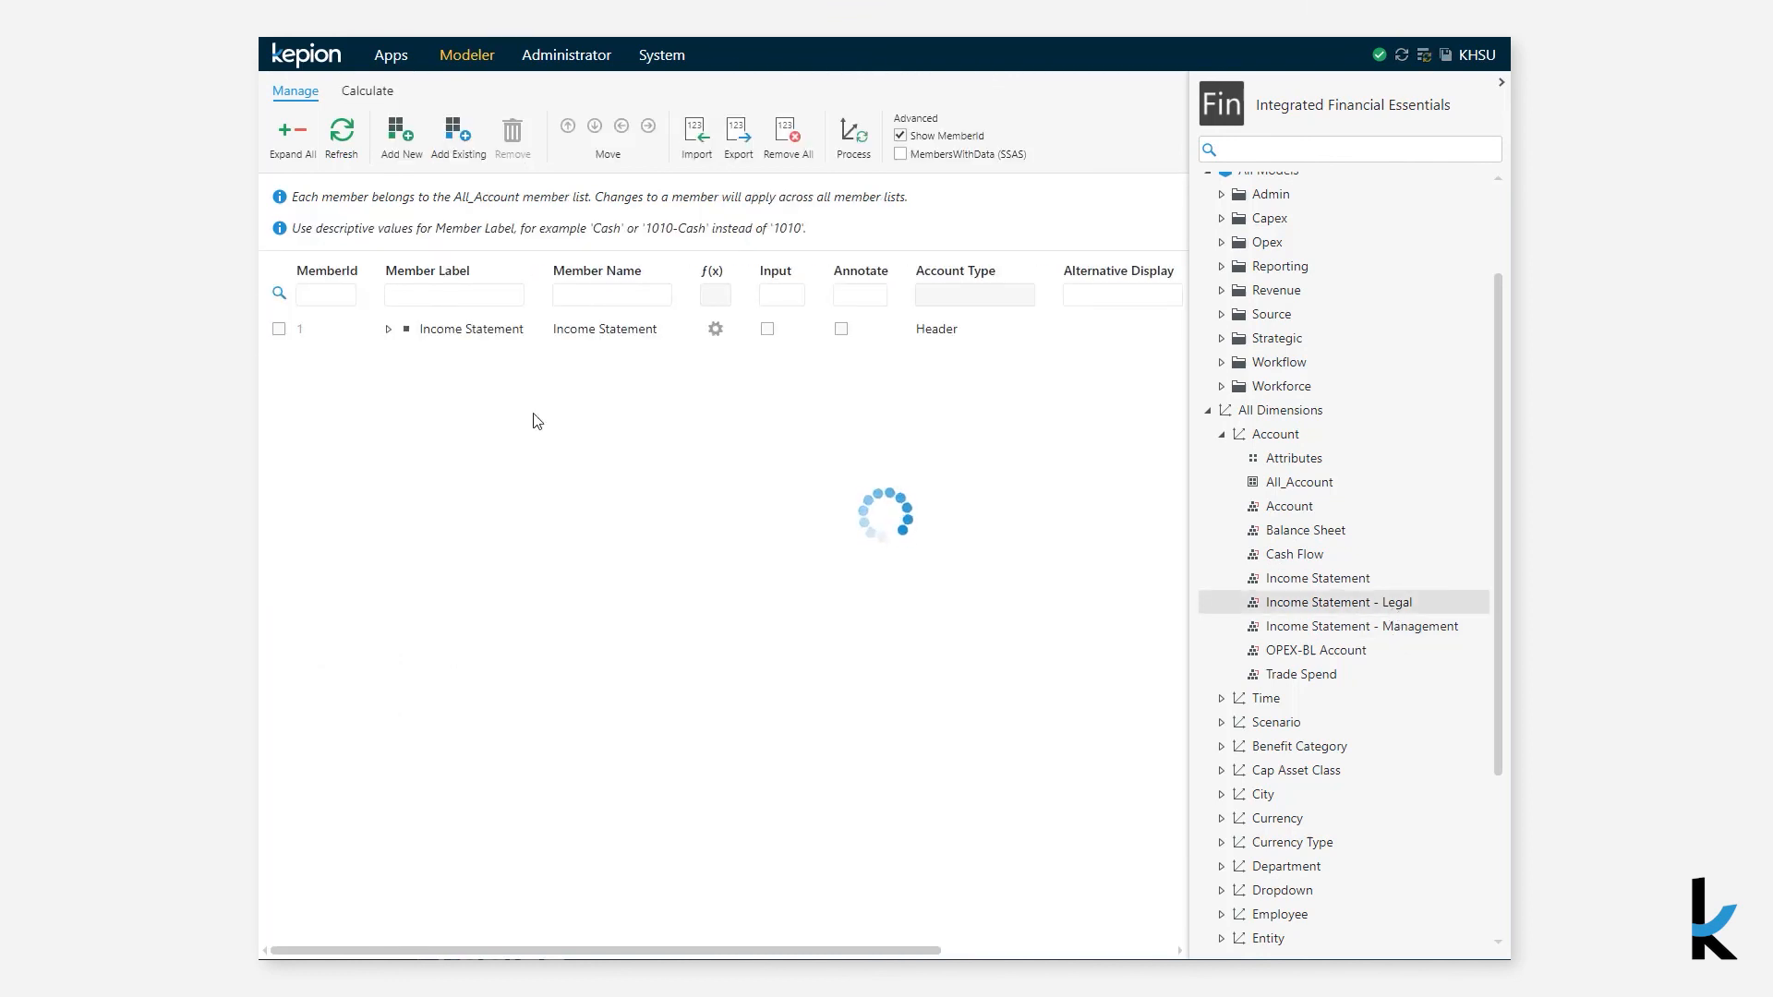
pyautogui.click(388, 329)
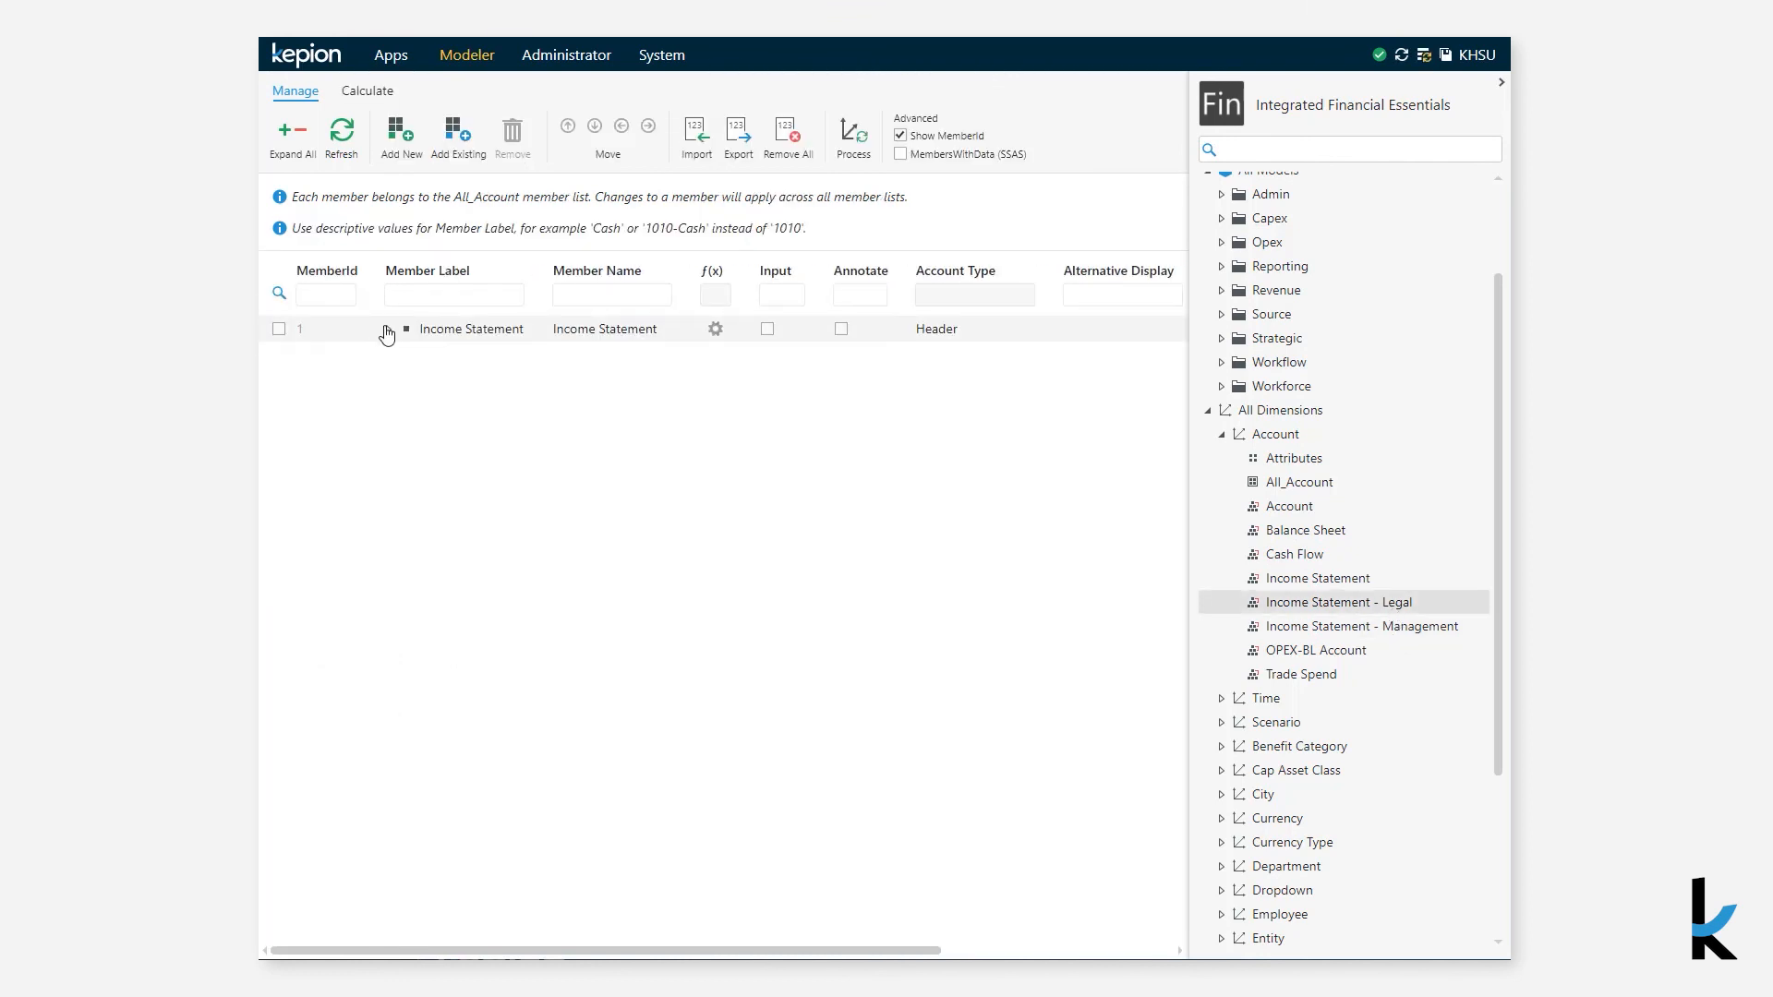
pyautogui.click(281, 148)
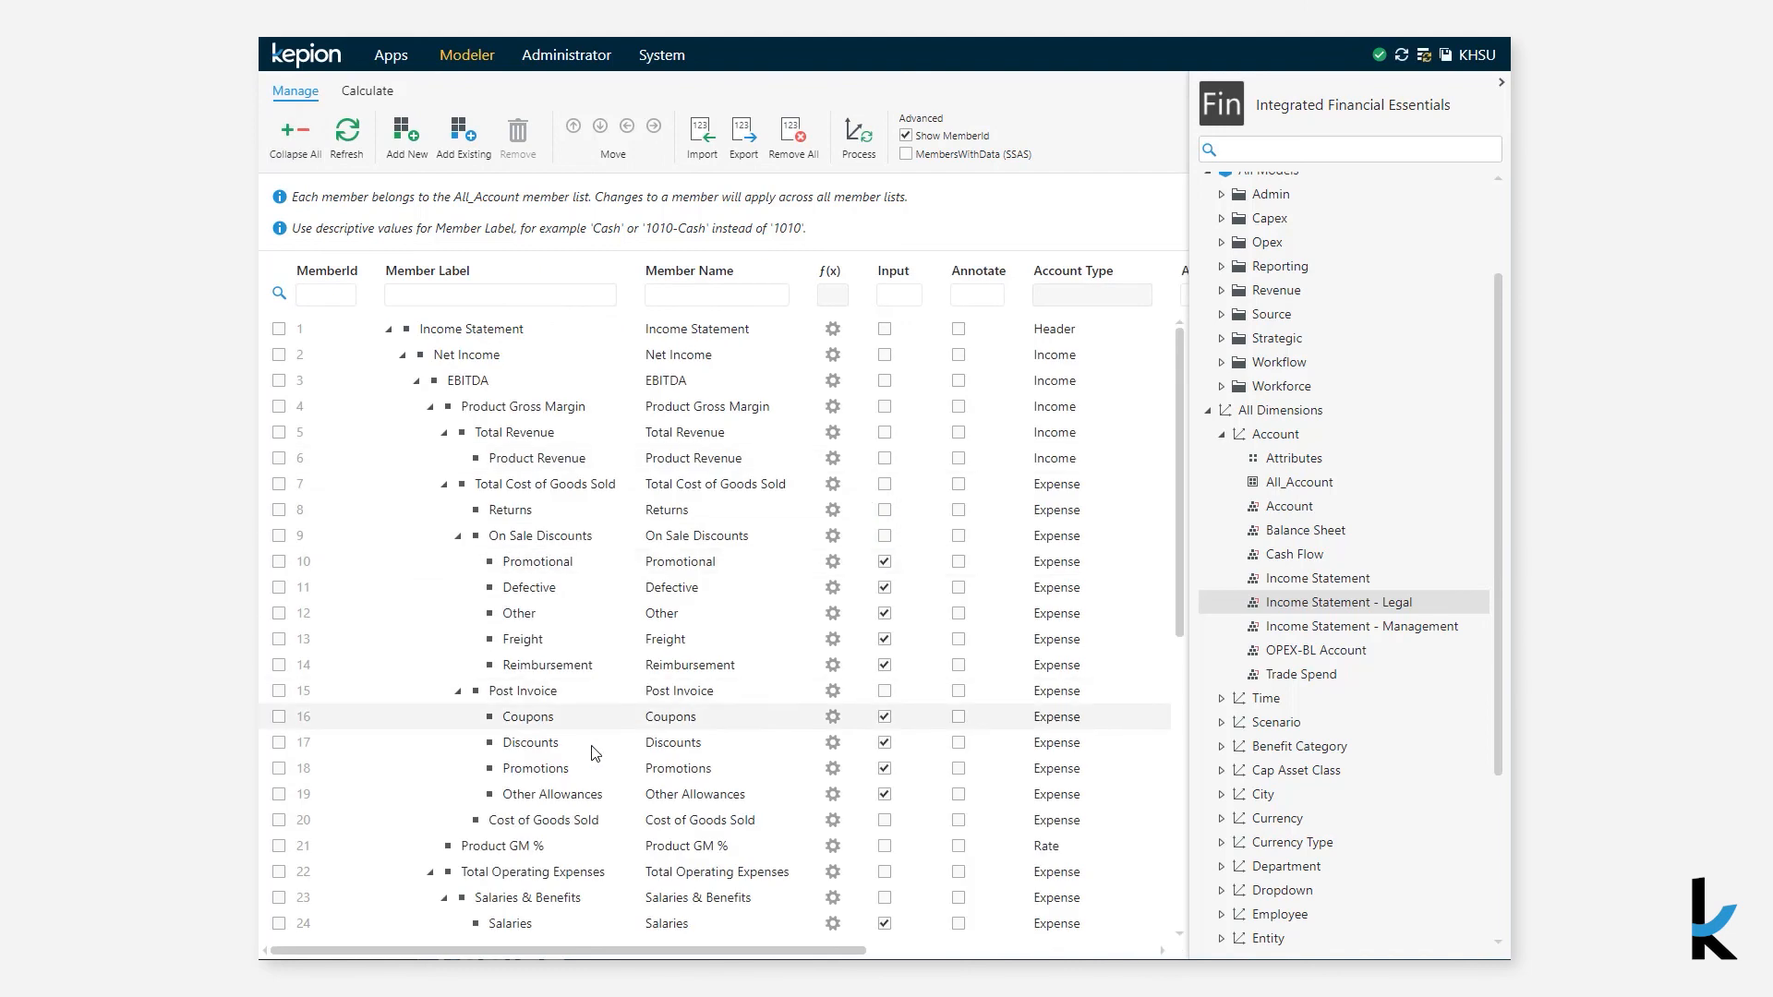
pyautogui.scroll(-1, 596, 754)
pyautogui.scroll(-4, 596, 755)
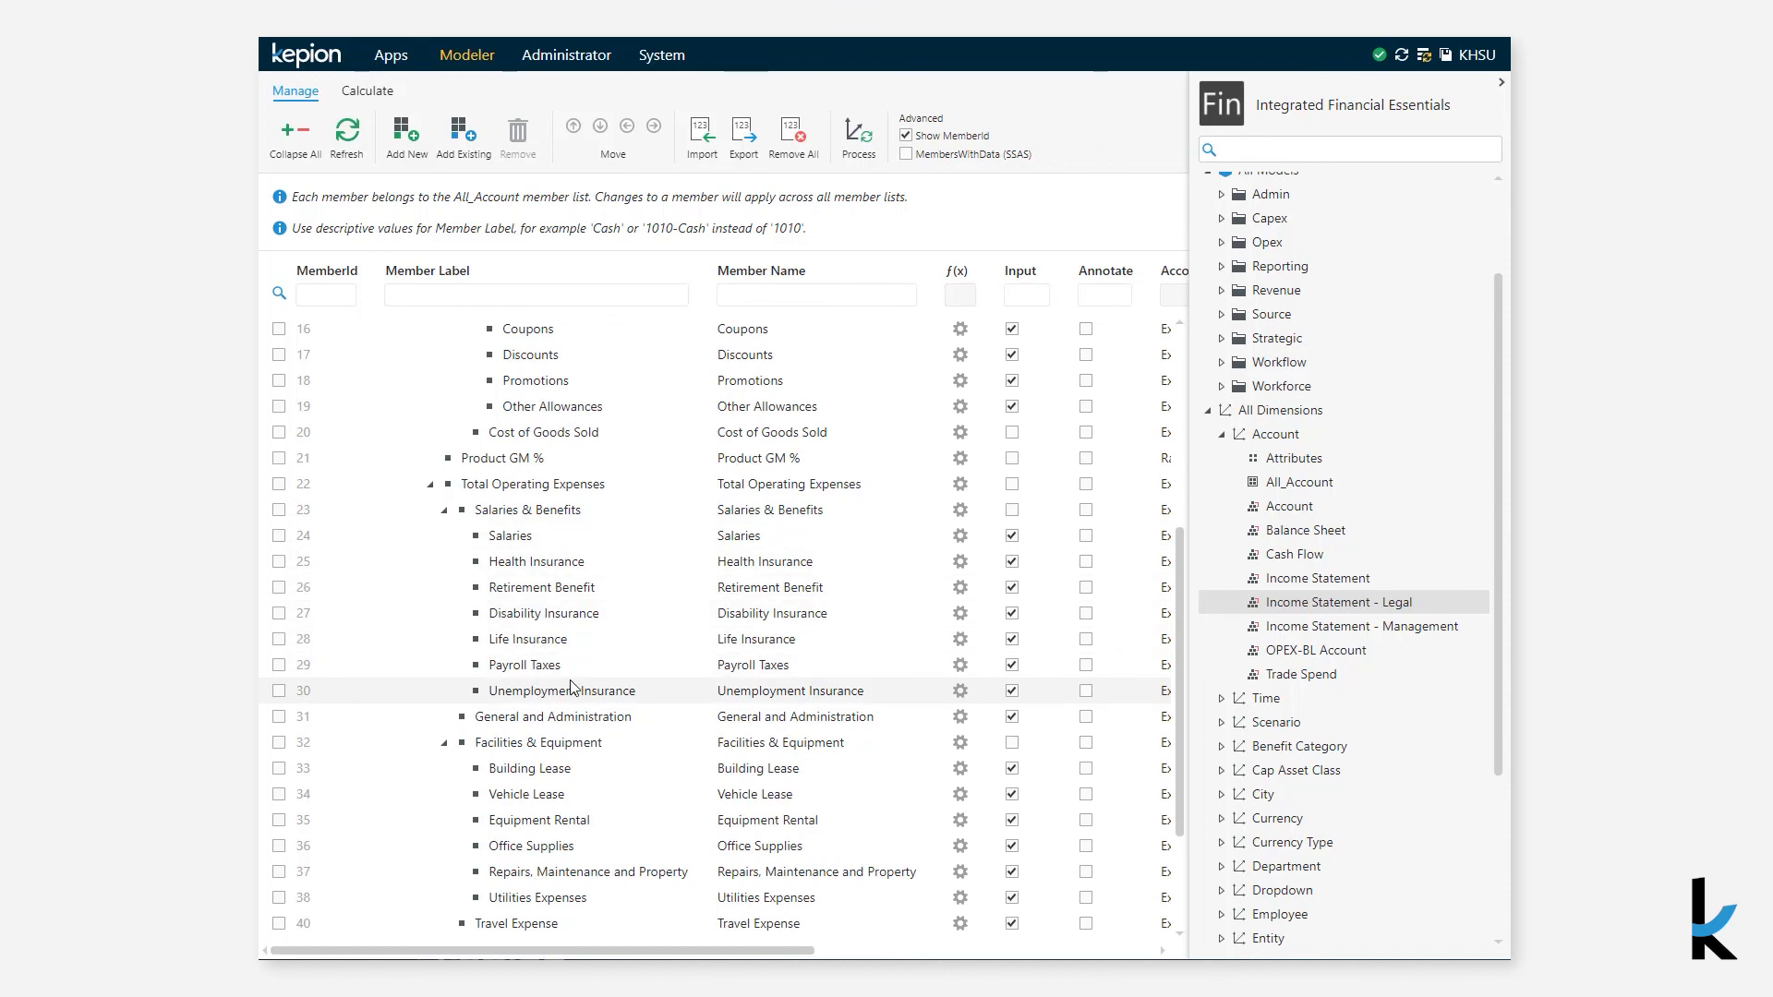
# - Open the Income Statement - Management member list, expand all members, and scroll through its columns
pyautogui.click(1260, 628)
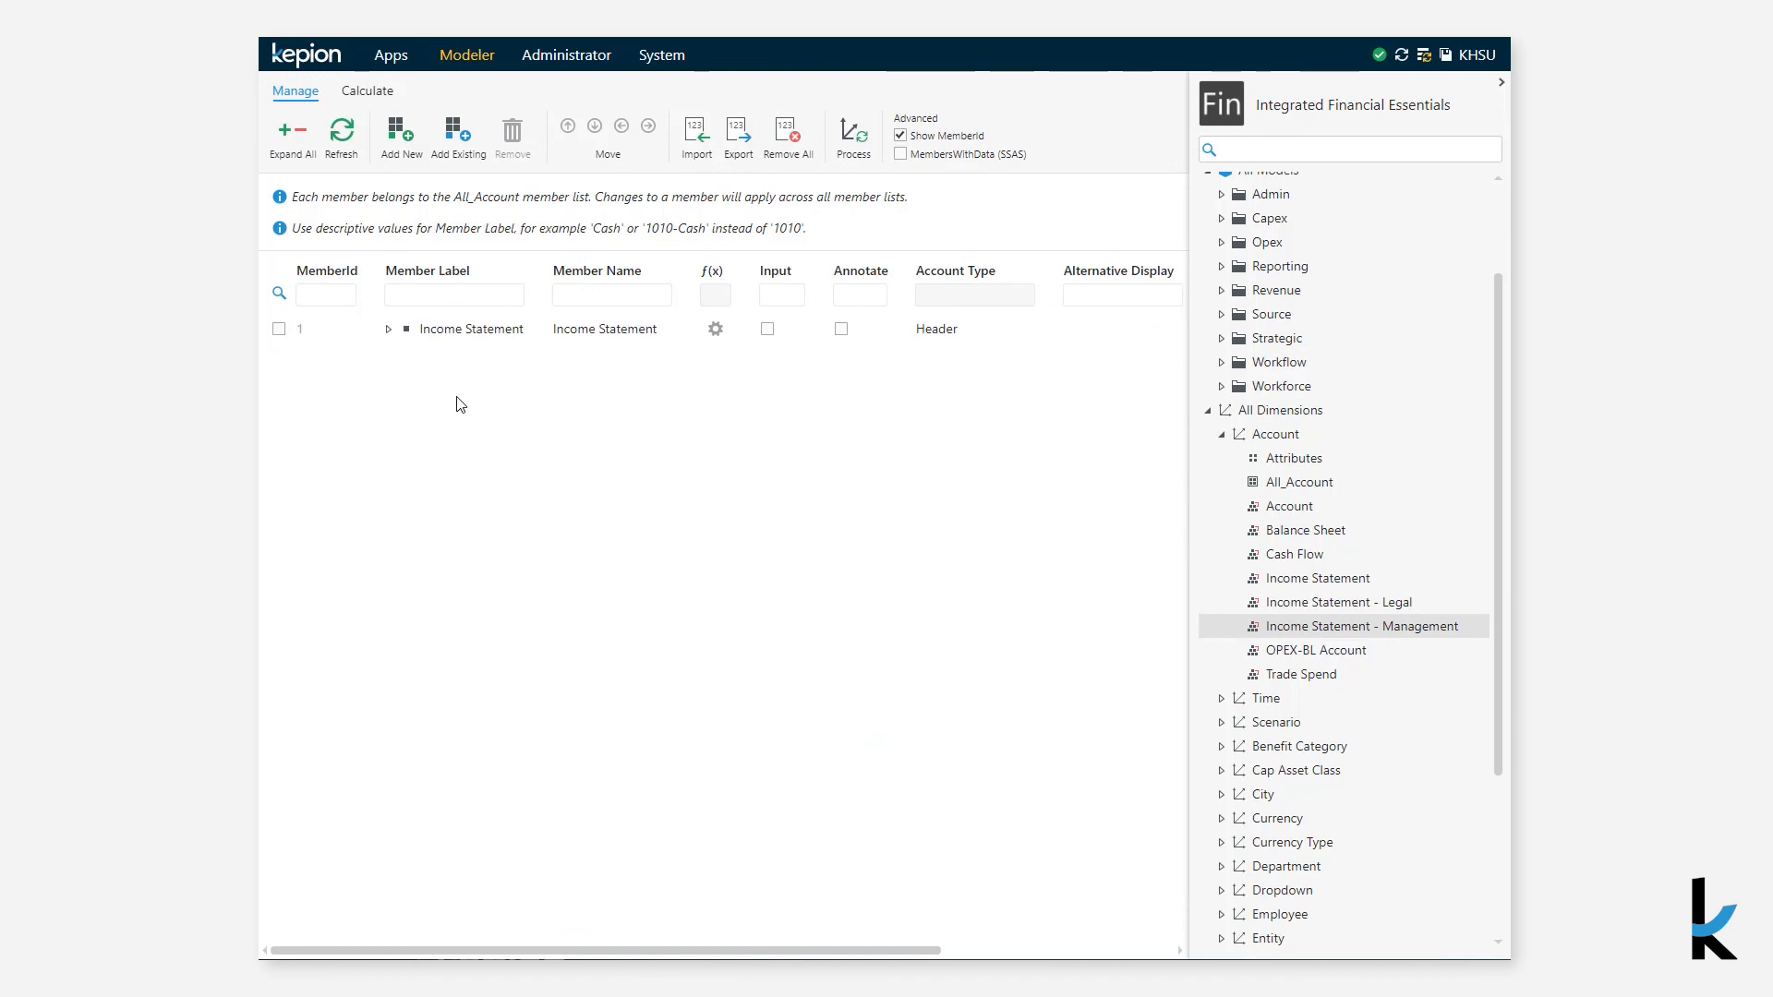
pyautogui.click(281, 138)
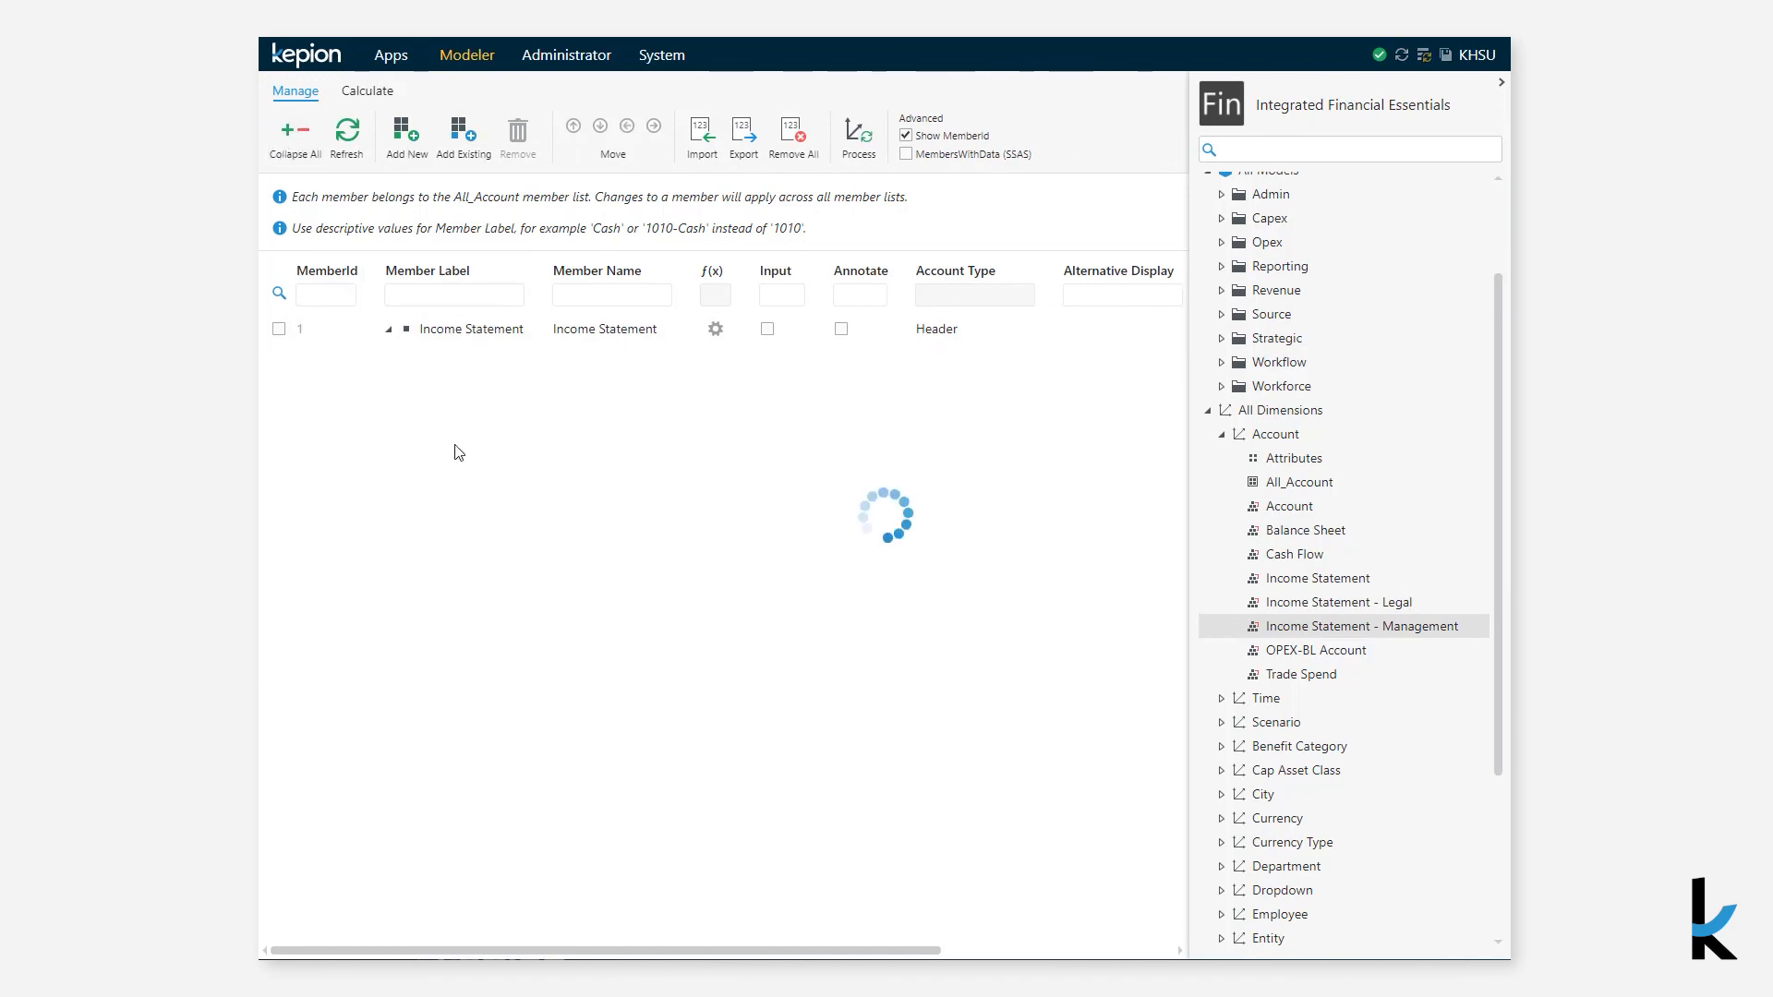
pyautogui.scroll(-1, 538, 720)
pyautogui.scroll(-5, 538, 721)
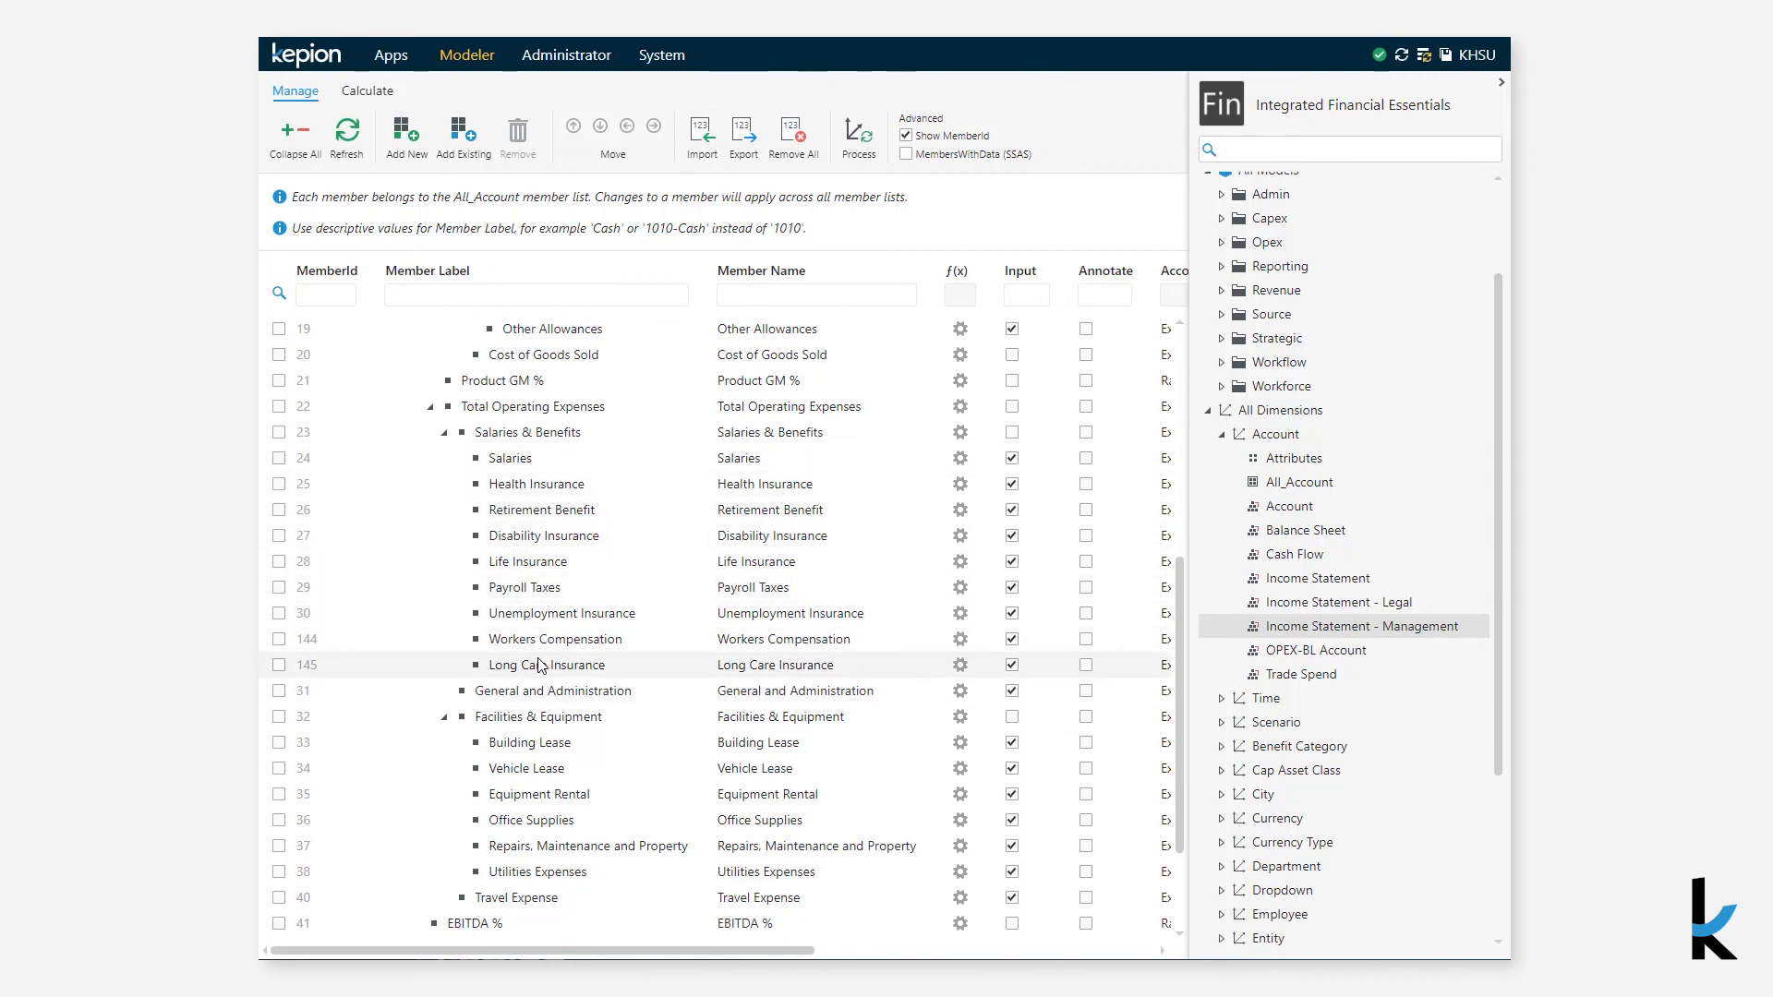
pyautogui.moveTo(813, 953); pyautogui.dragTo(1143, 959)
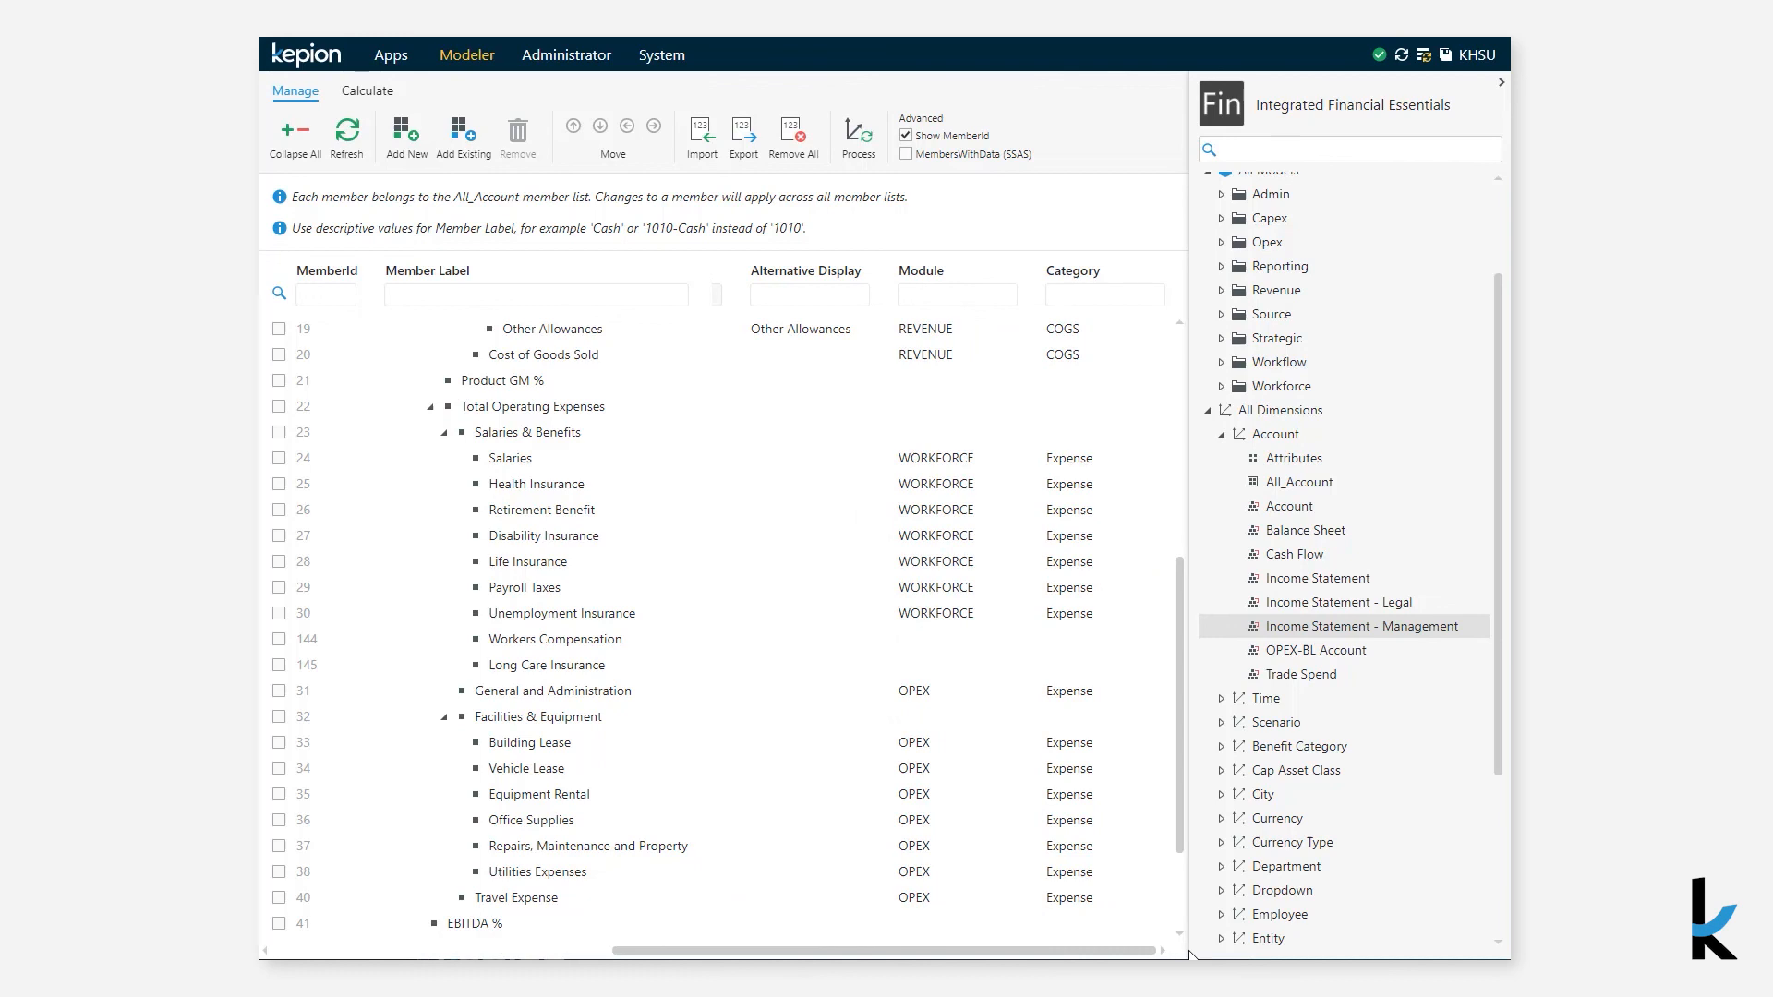